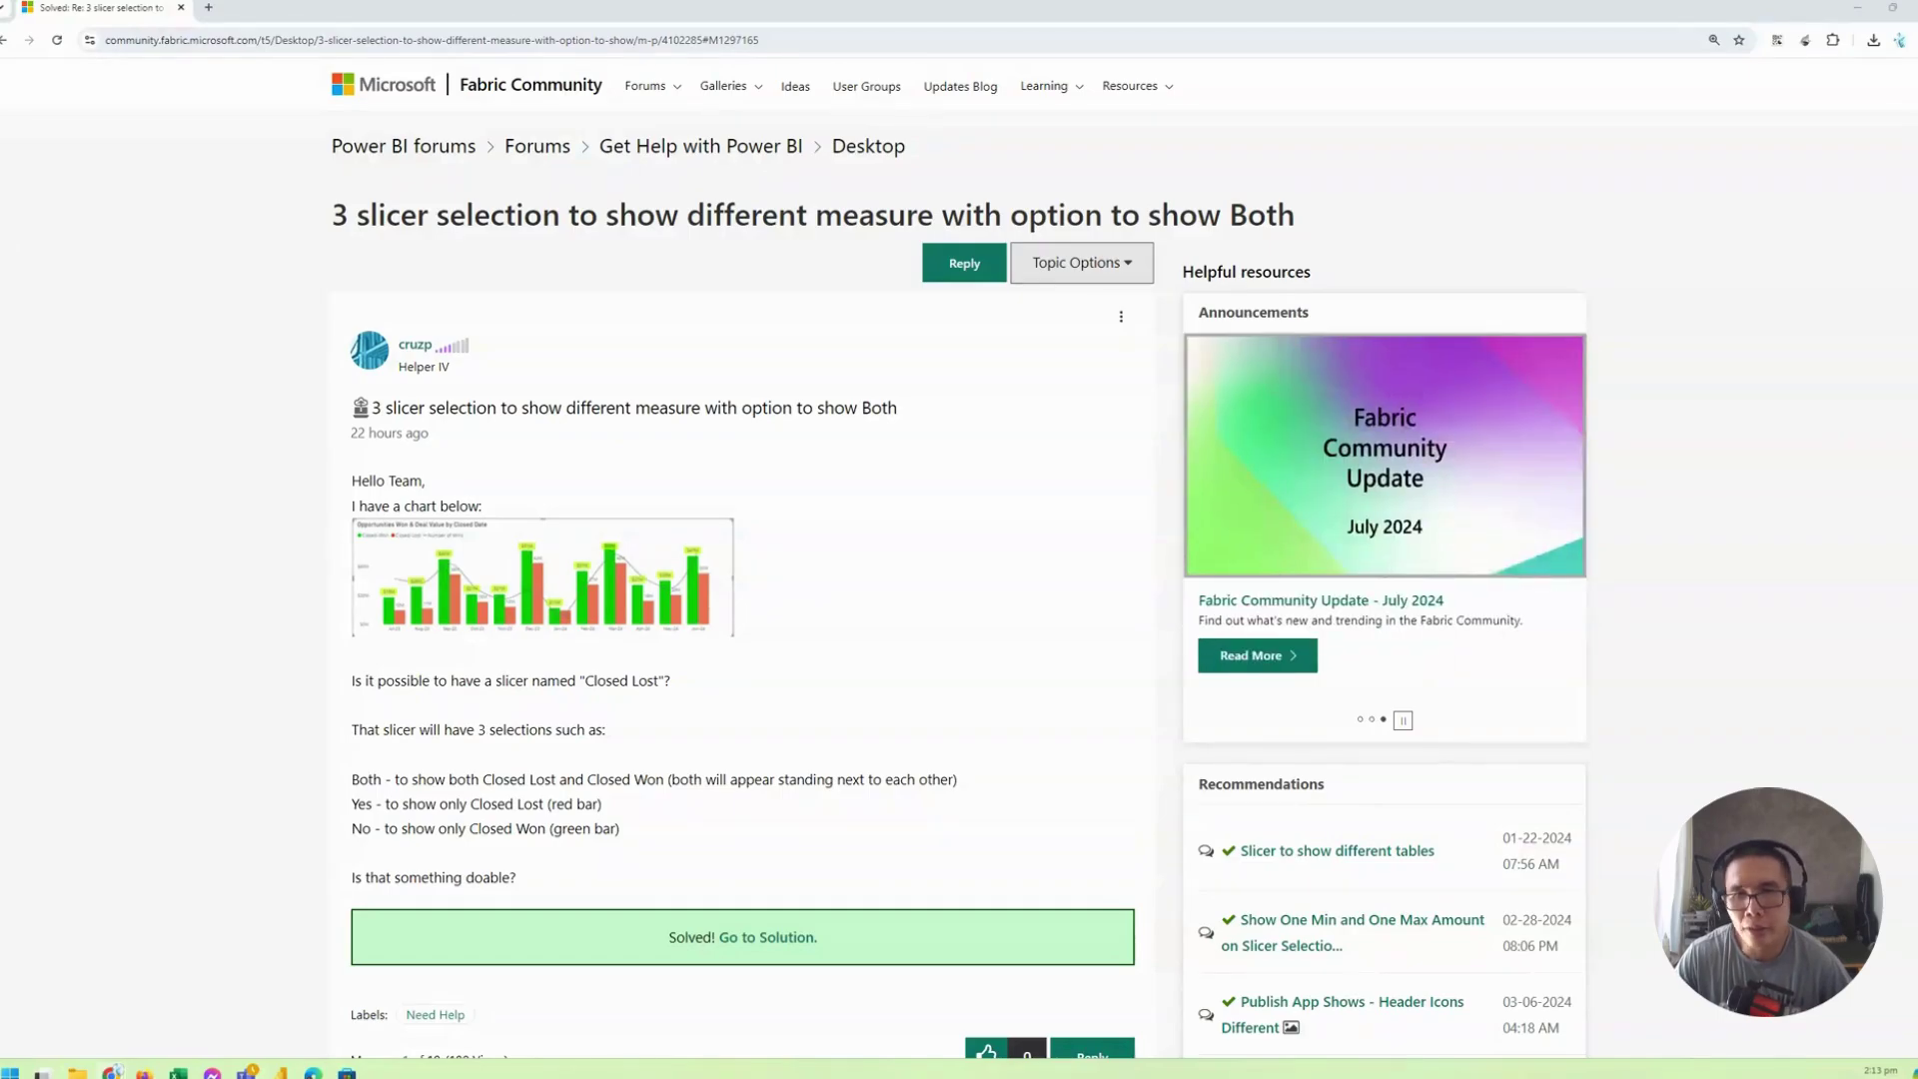
Step: Review the forum question about a three-option slicer with a Both choice, and switch to Power BI Desktop
click(1048, 486)
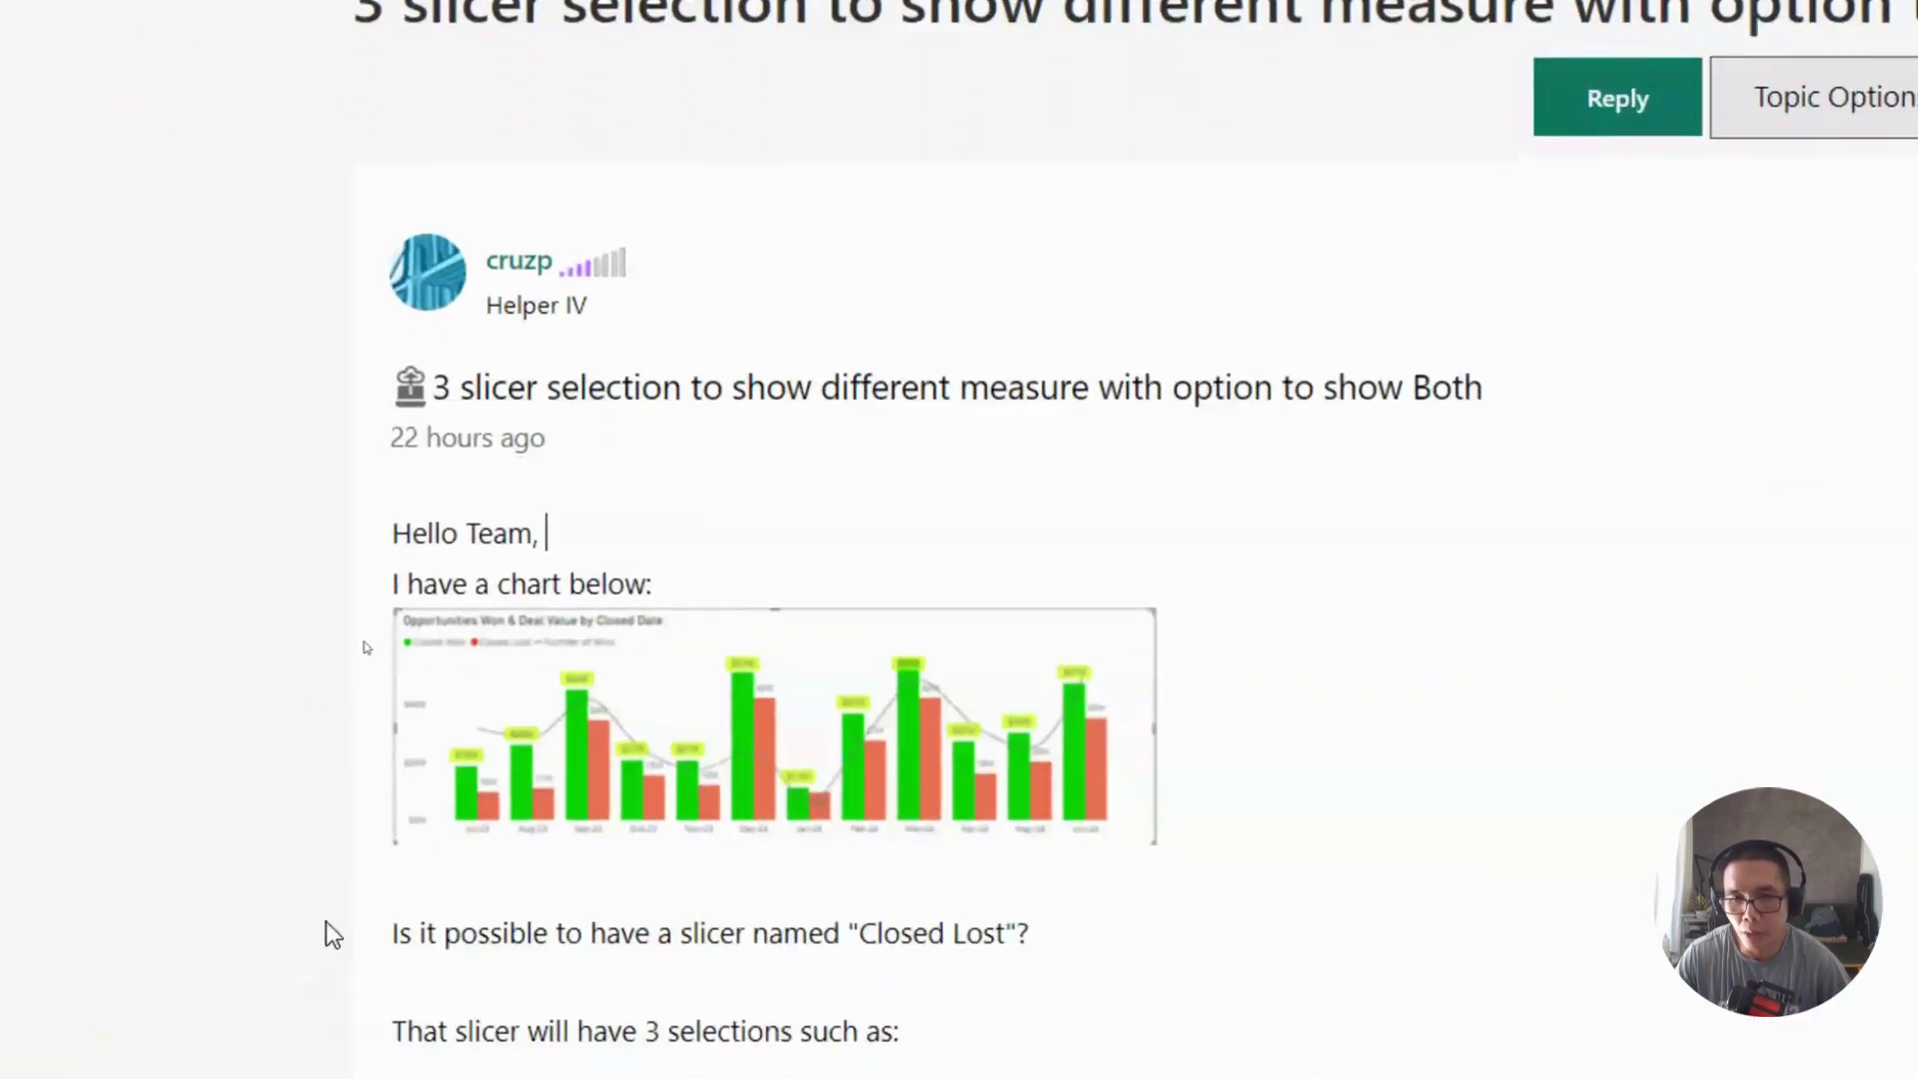
scroll(744, 779, down, 1)
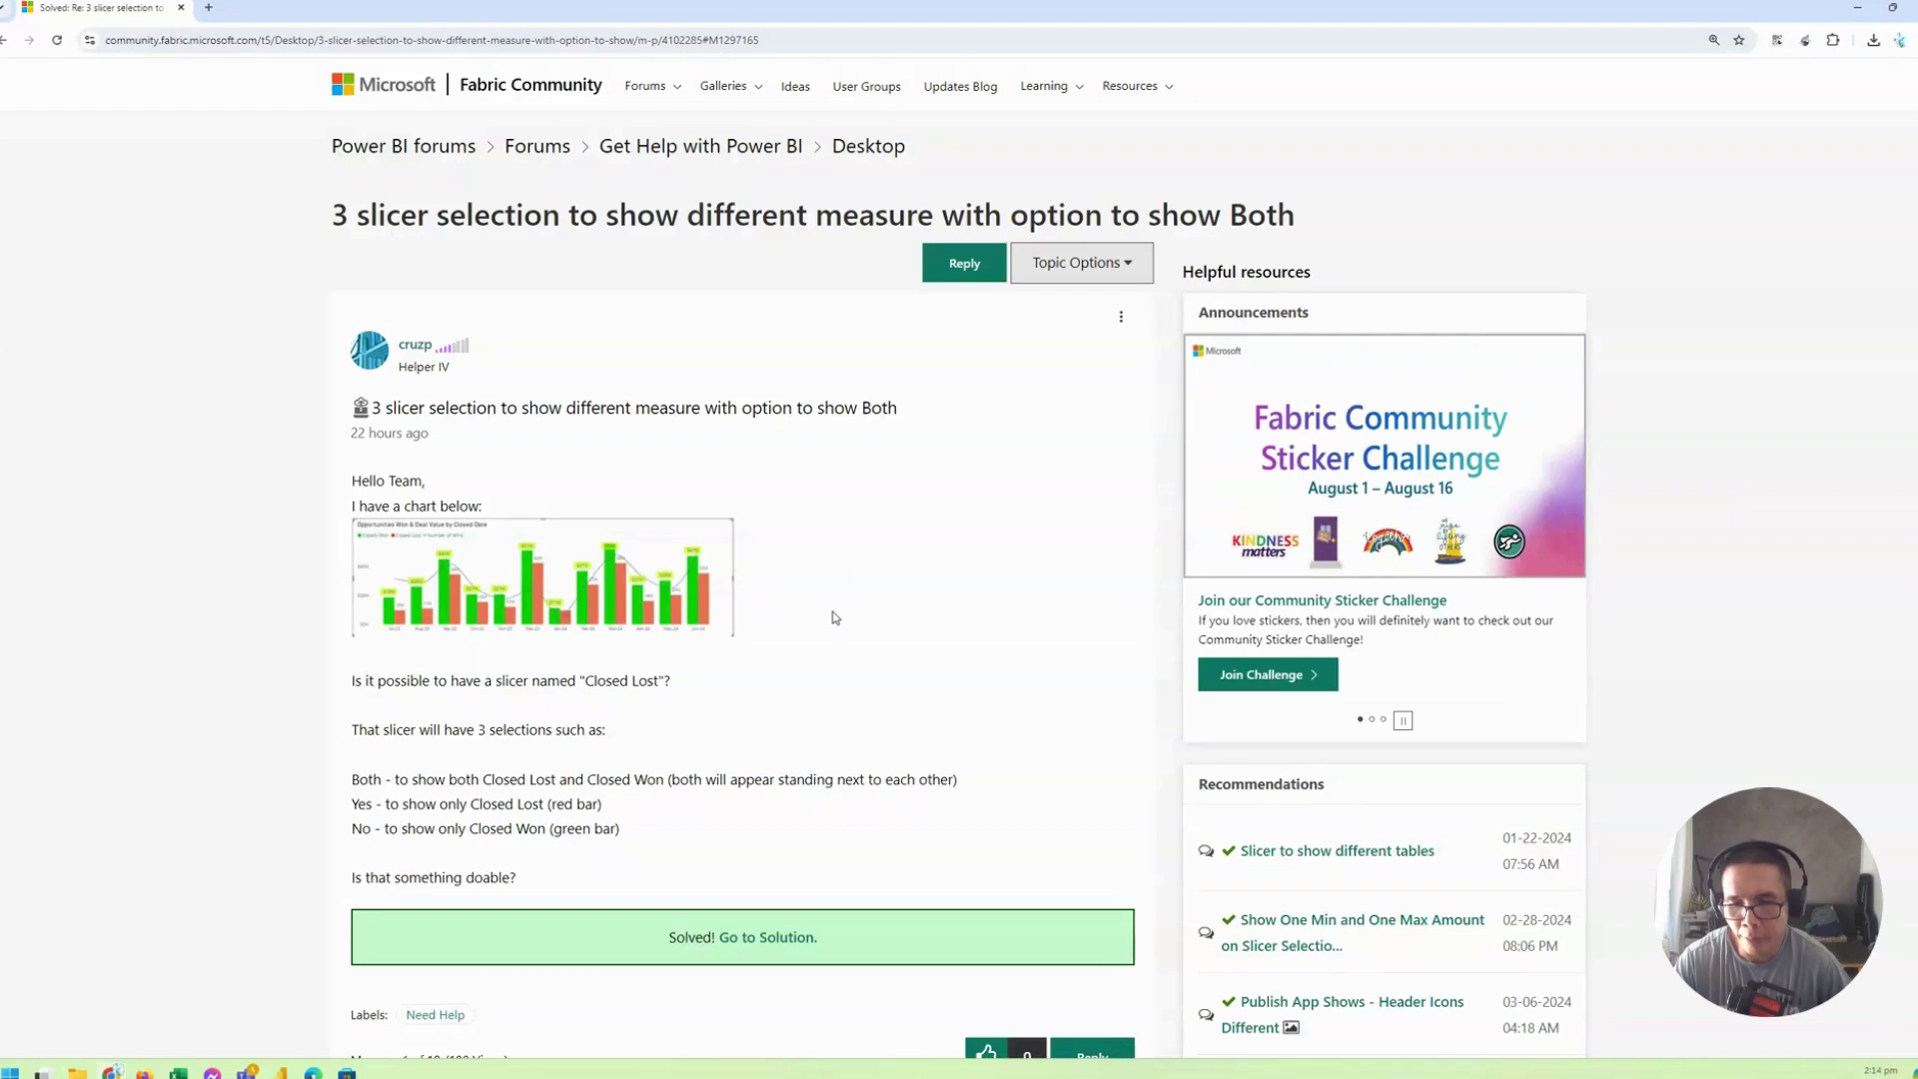
click(288, 1072)
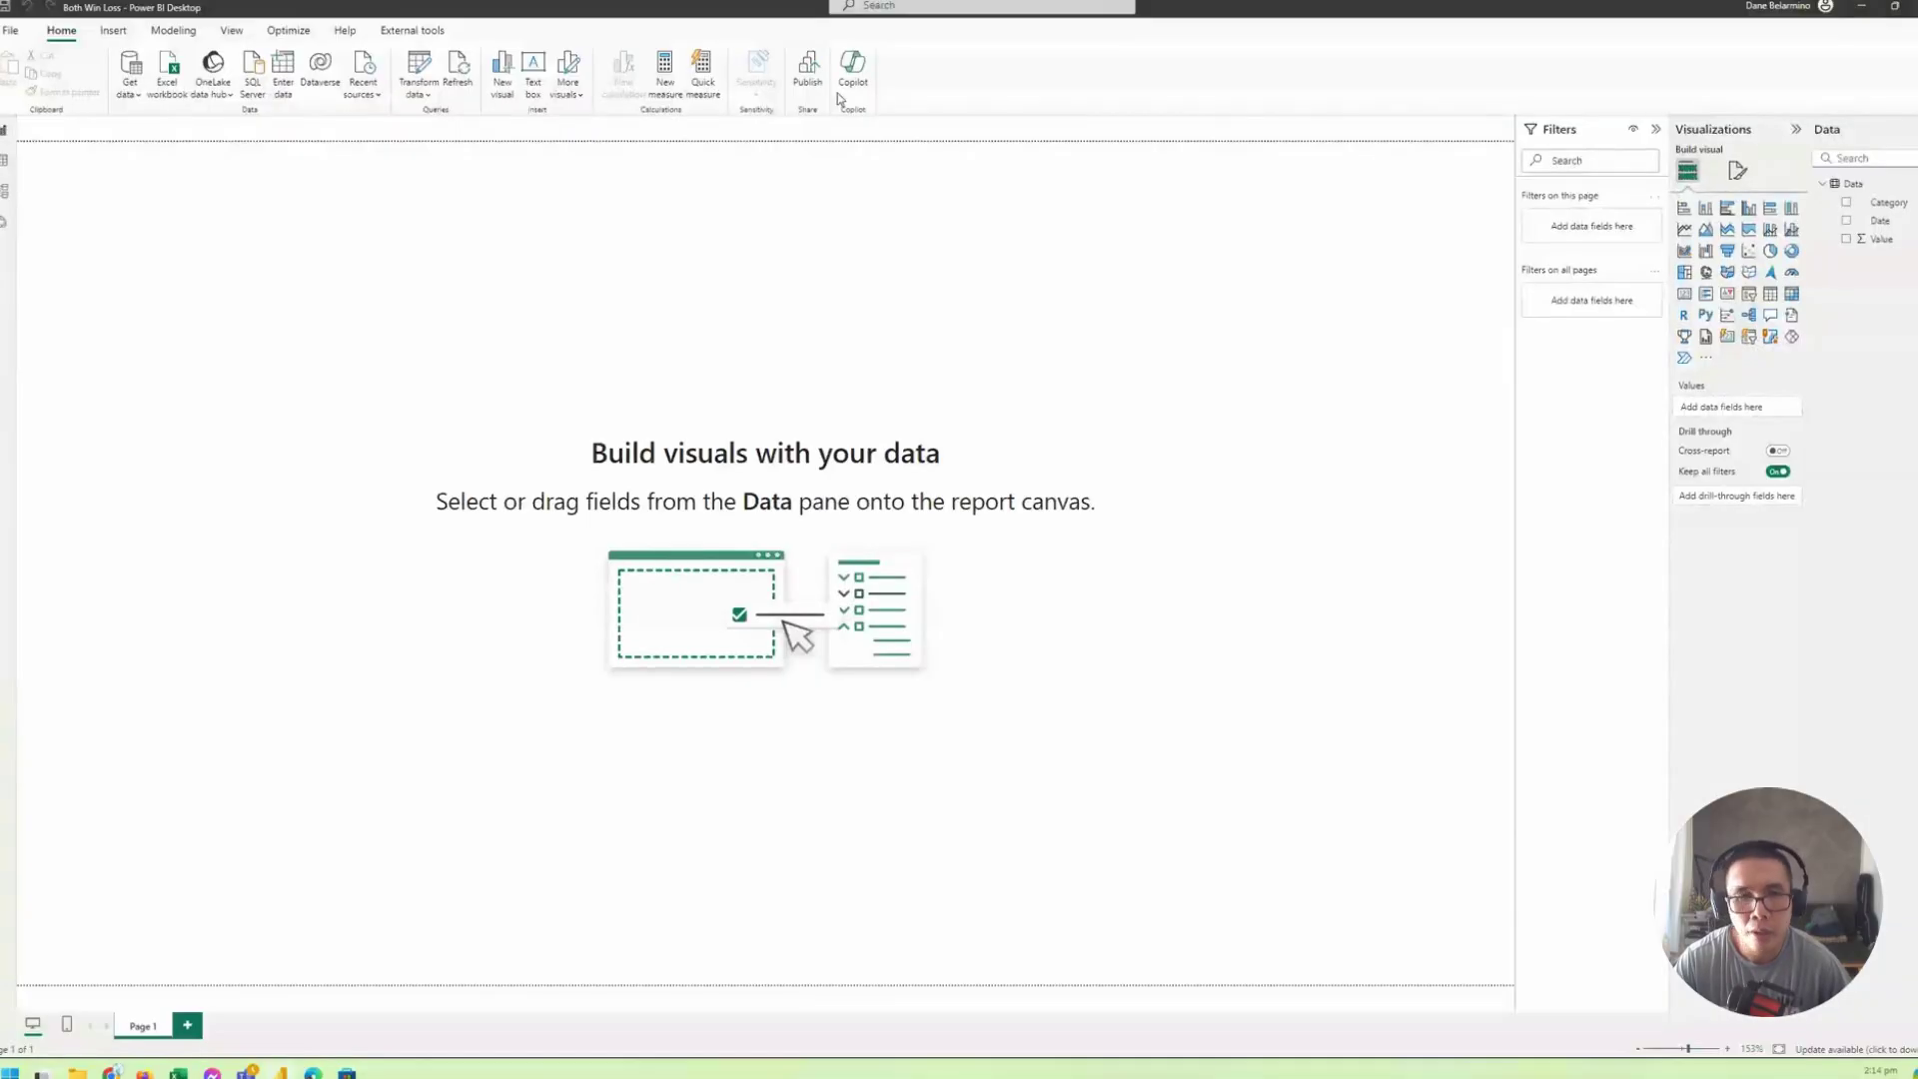
Step: Build a clustered column chart of Value by Date with Category as the legend, and place it lower on the page
click(1845, 203)
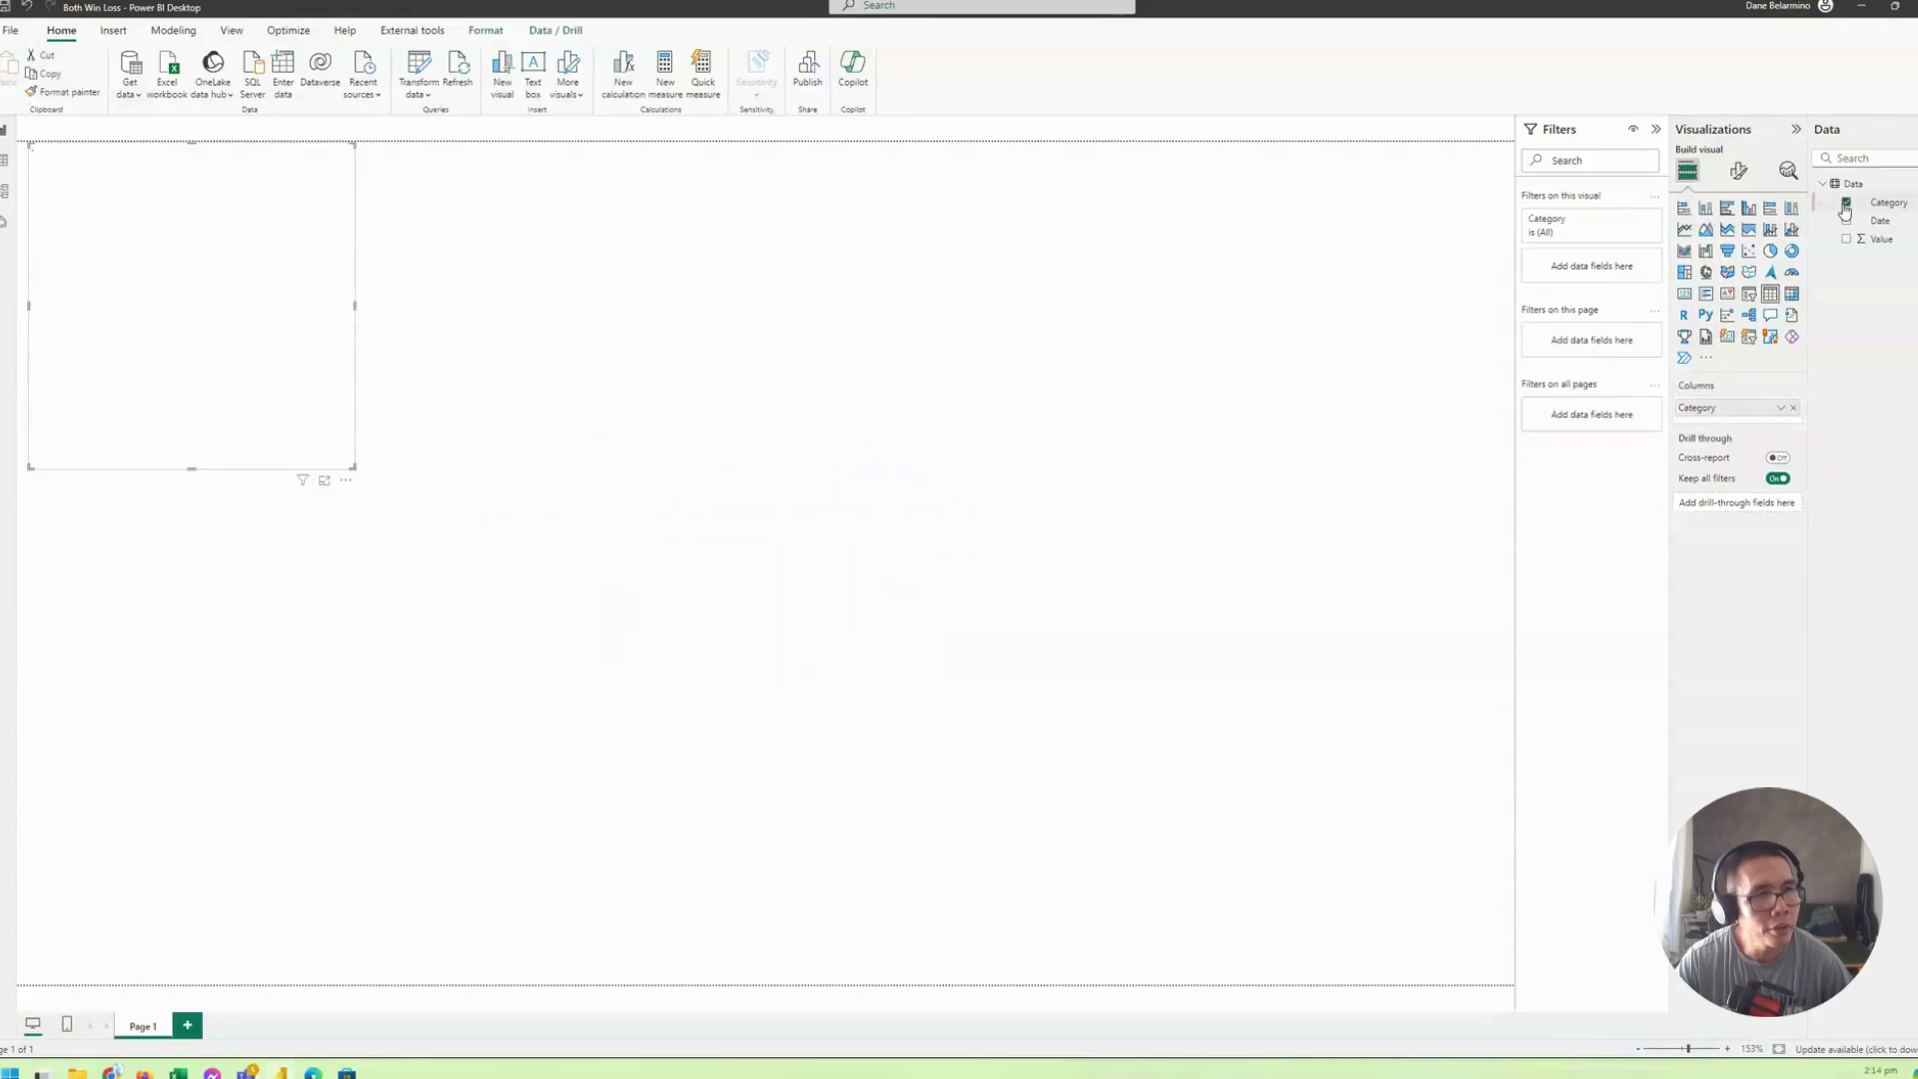
click(1845, 221)
click(1845, 238)
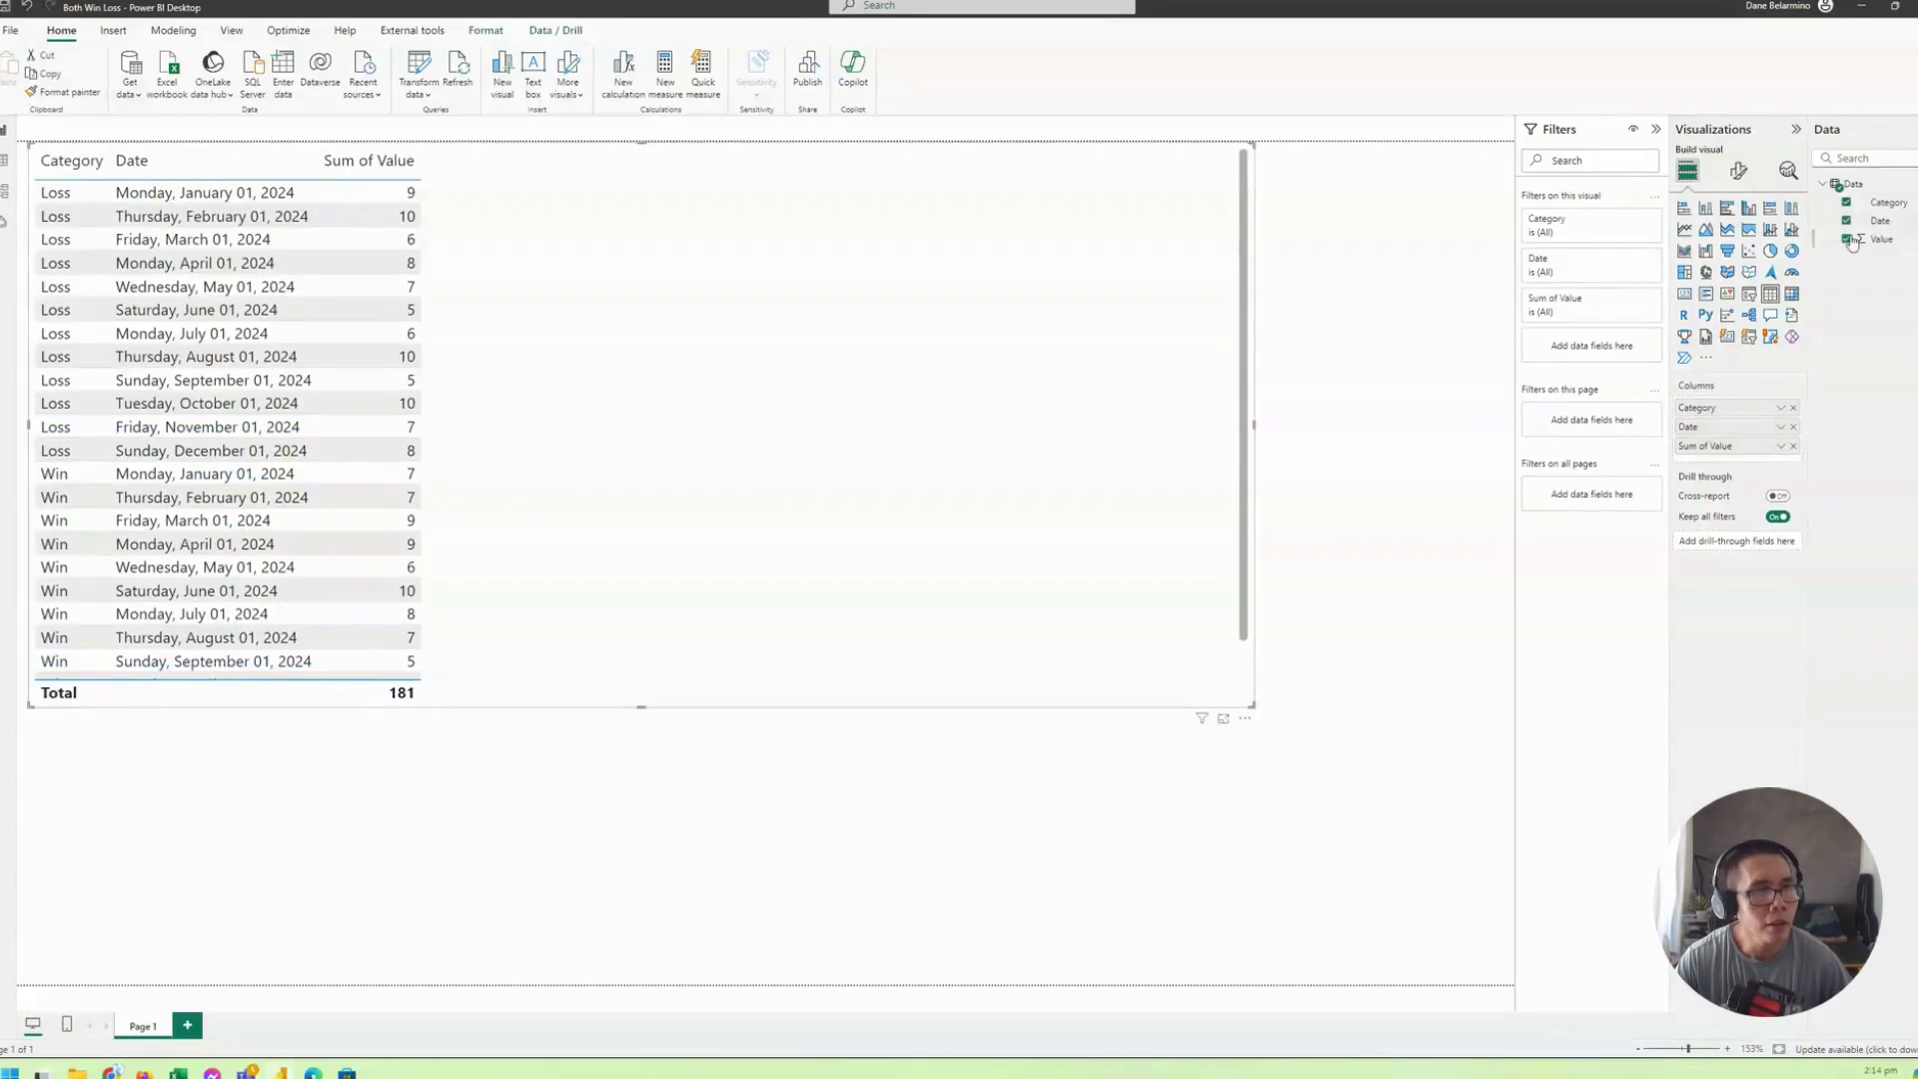
click(1749, 214)
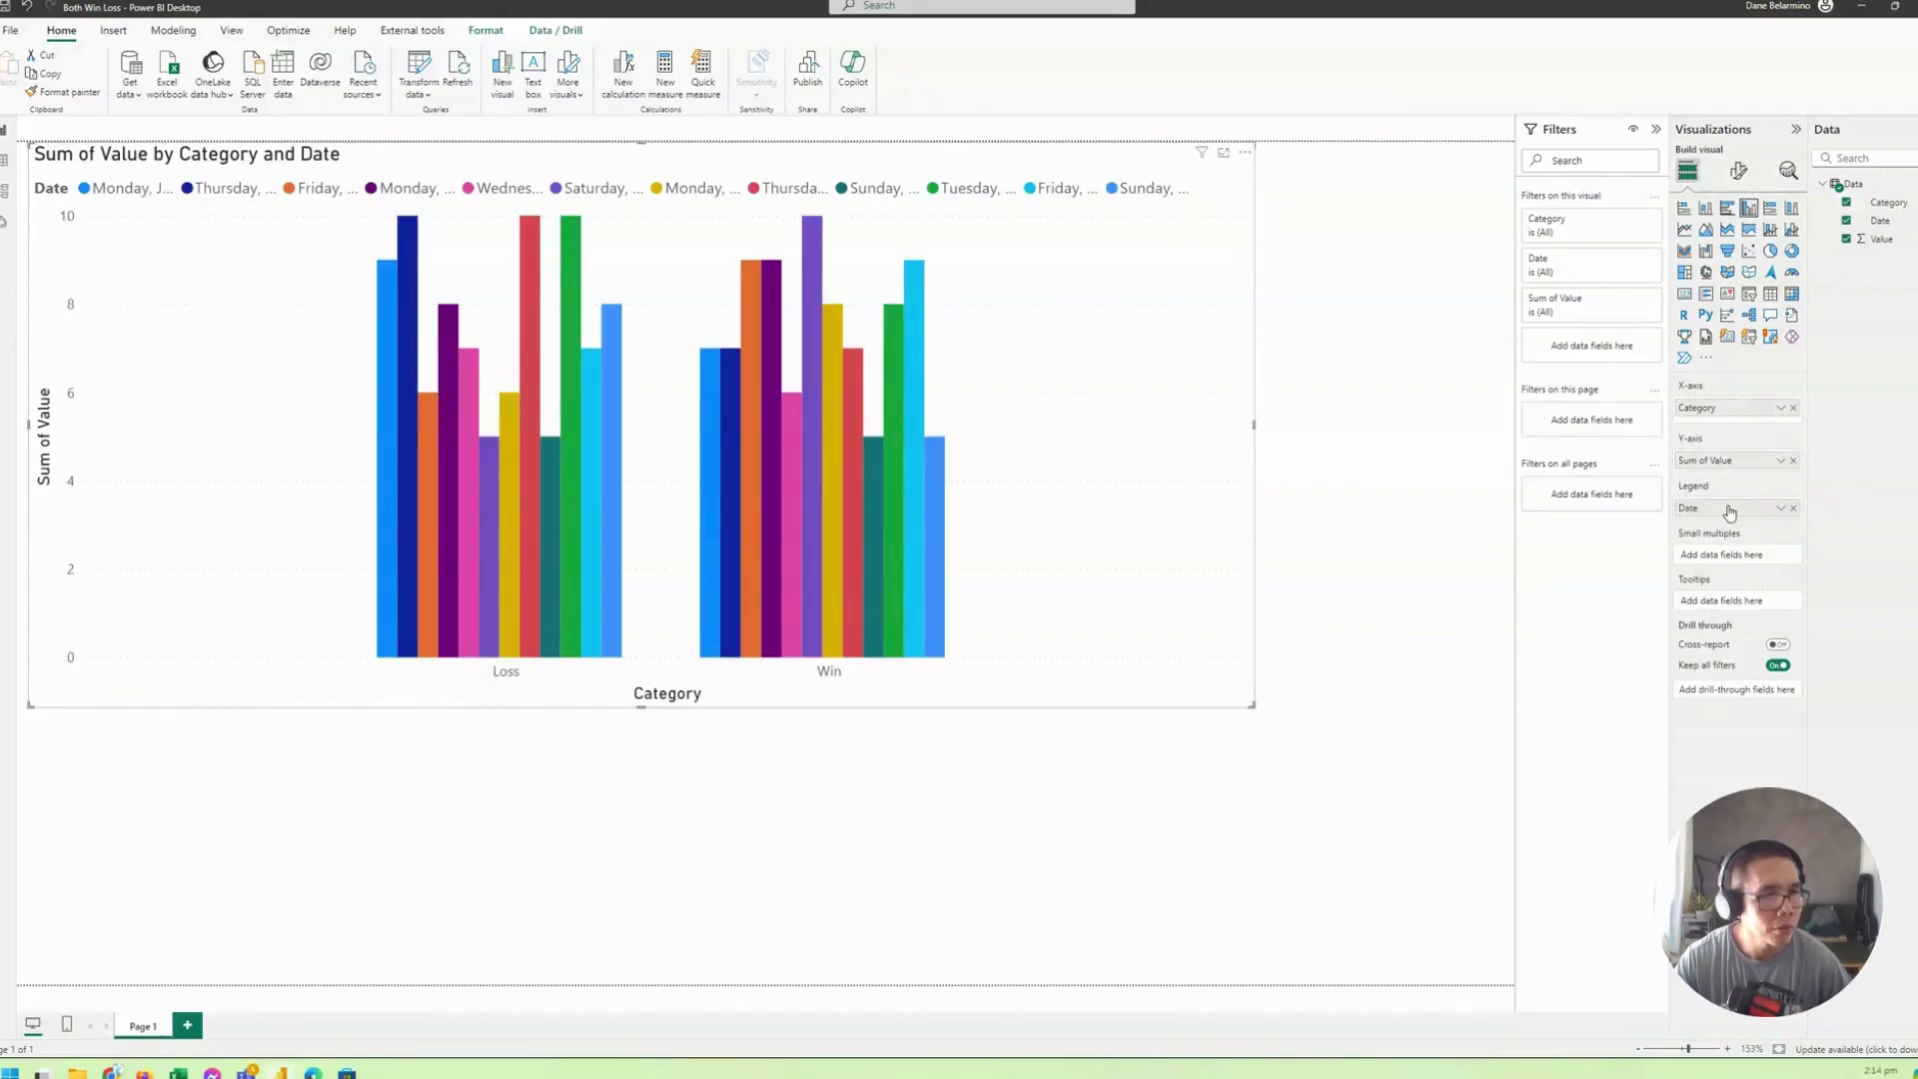
drag(1725, 415, 1724, 512)
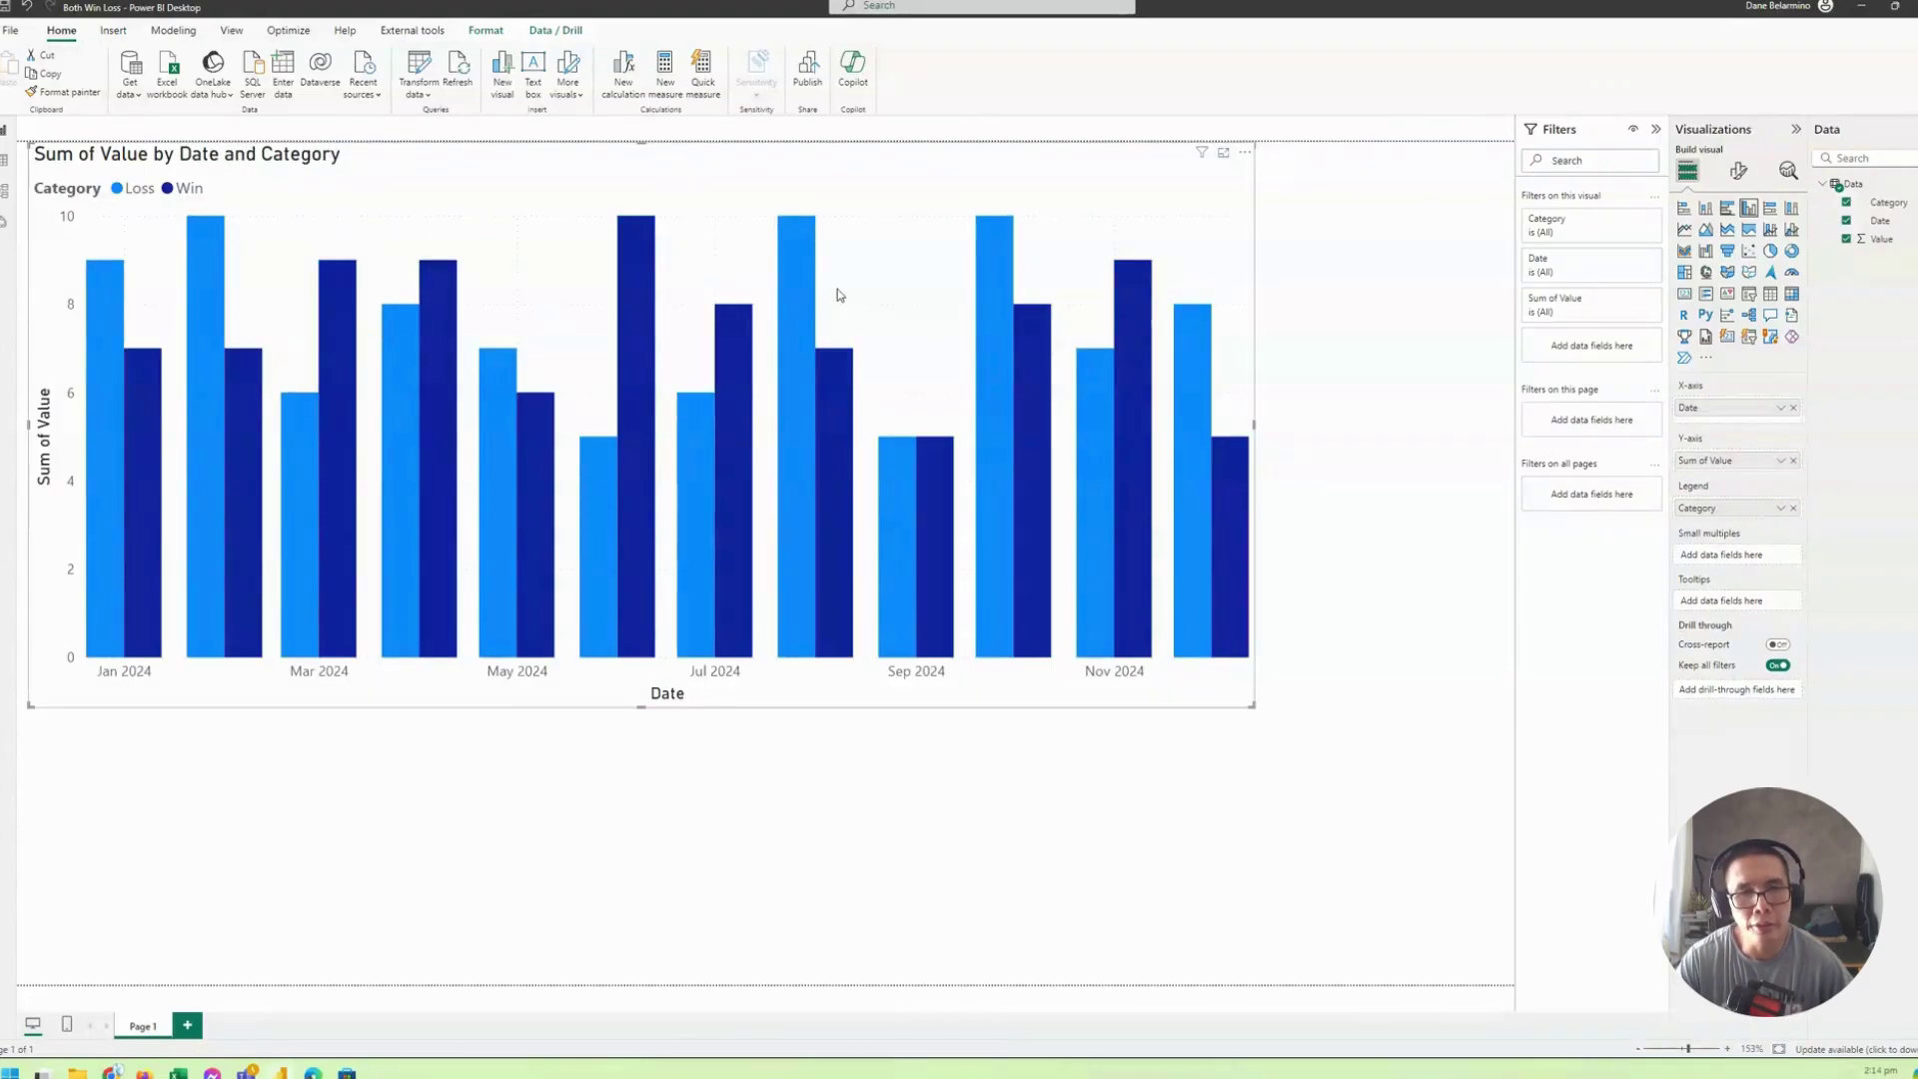
drag(837, 290, 942, 429)
drag(141, 274, 240, 429)
Step: Add a slicer on the Data table's Category field and shrink it to a small box above the chart
drag(1886, 203, 1099, 263)
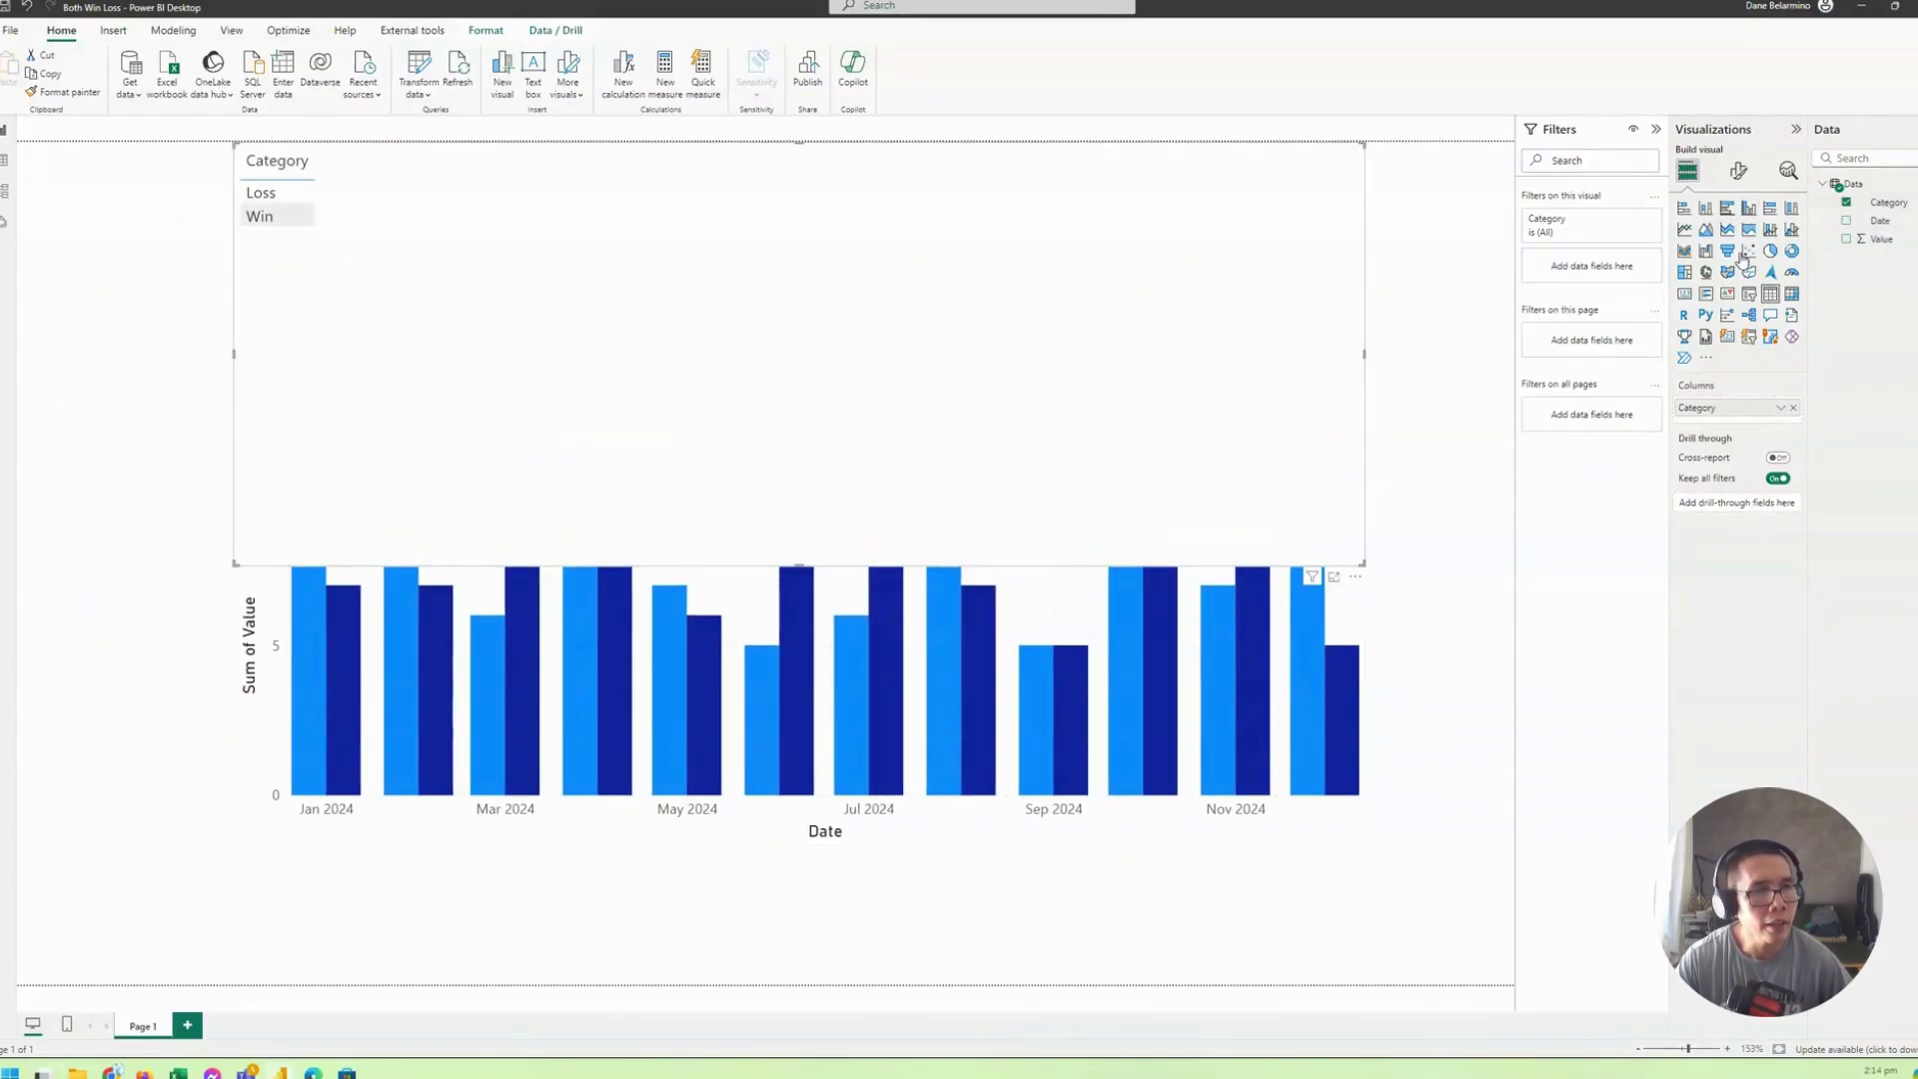
click(1748, 294)
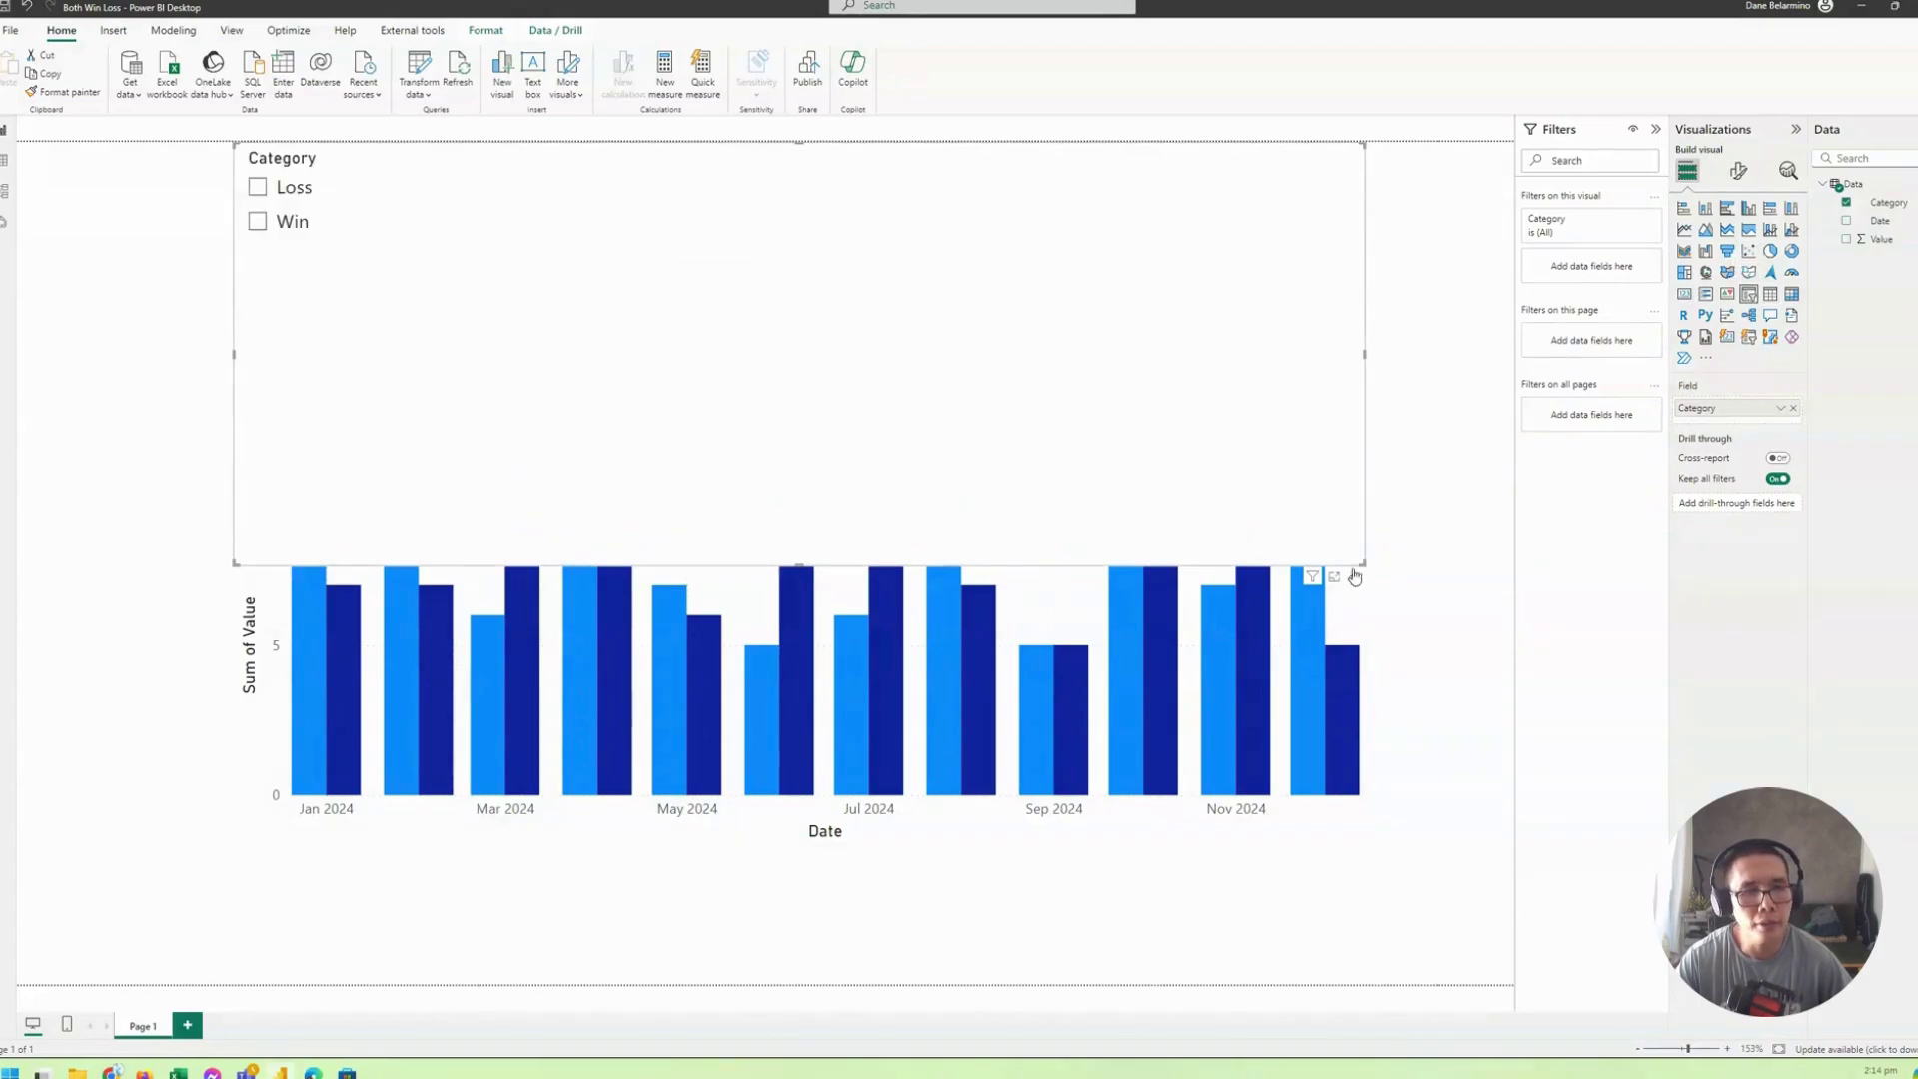
mouse_move(1361, 561)
mouse_down()
mouse_move(728, 304)
mouse_move(379, 272)
mouse_move(340, 309)
mouse_move(374, 305)
mouse_up()
Step: Enable the "Select all" option for the Category slicer
click(1738, 171)
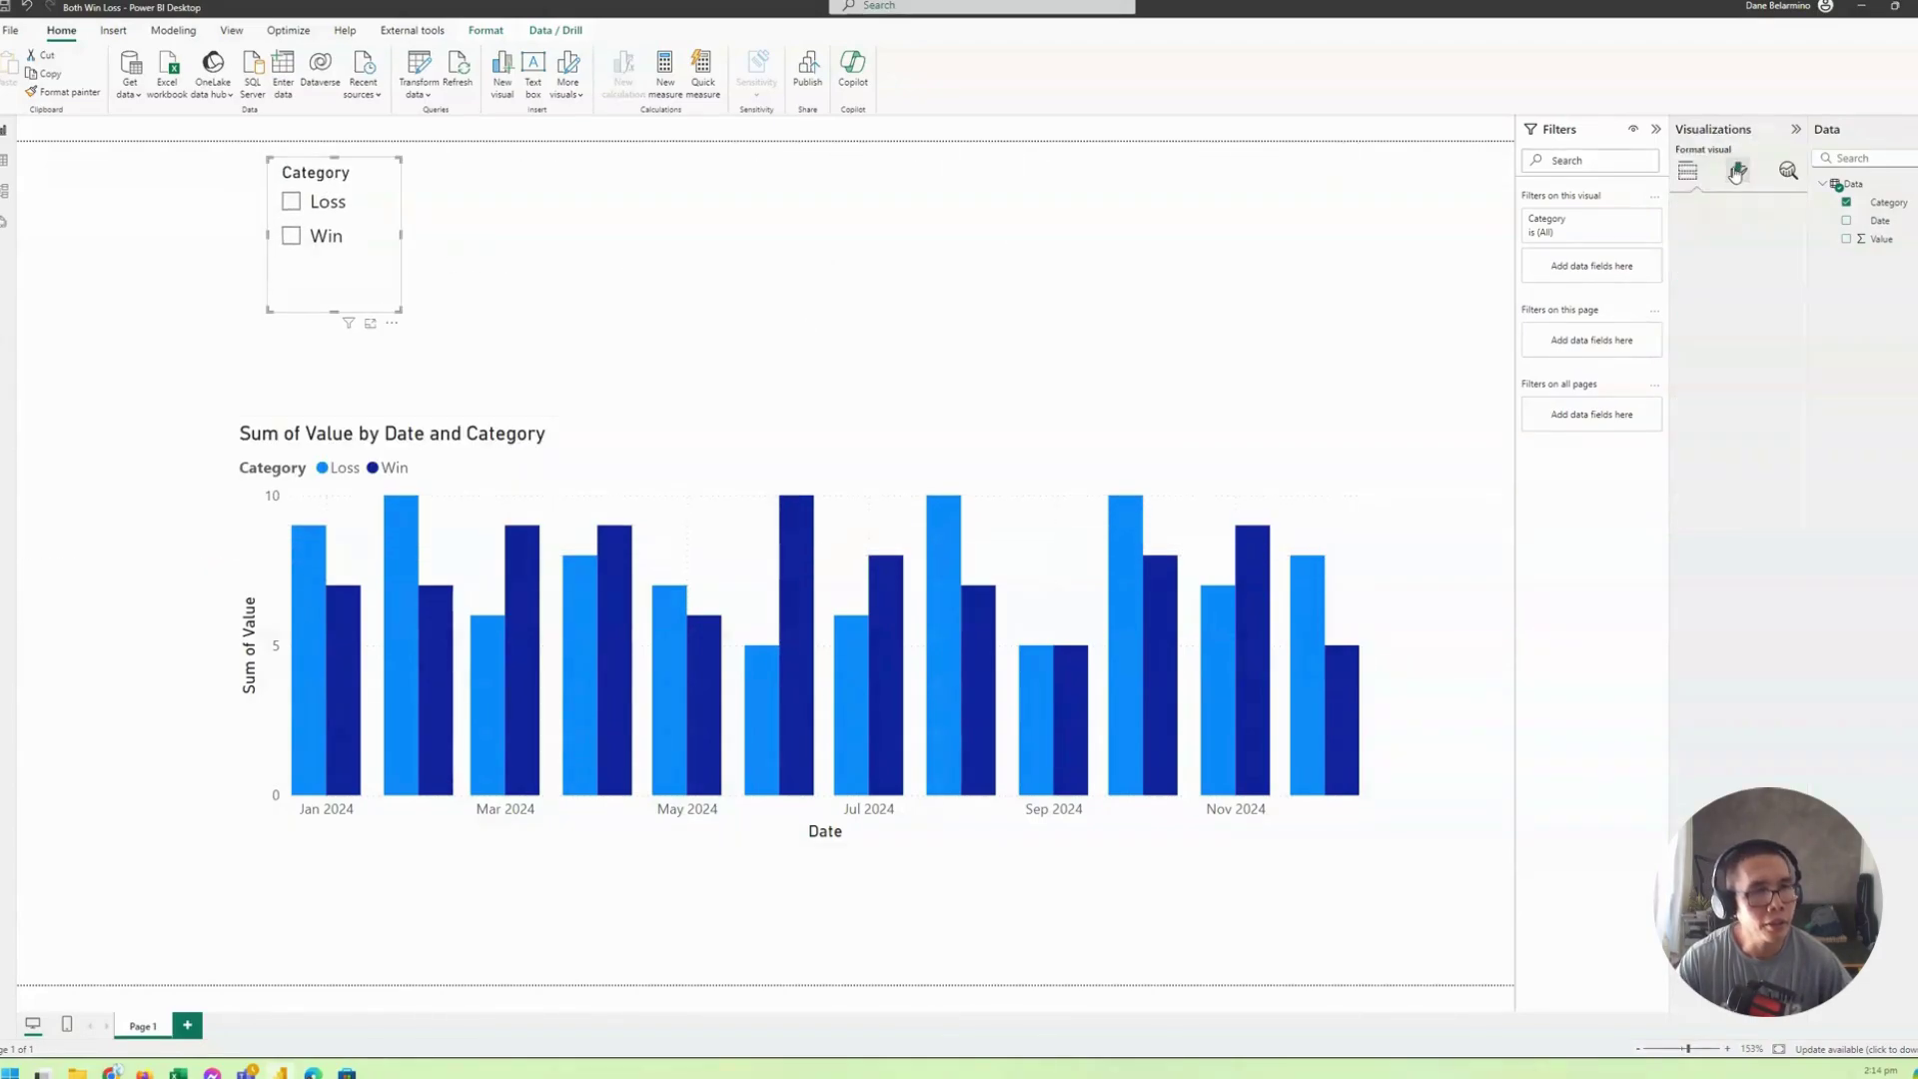
click(1708, 279)
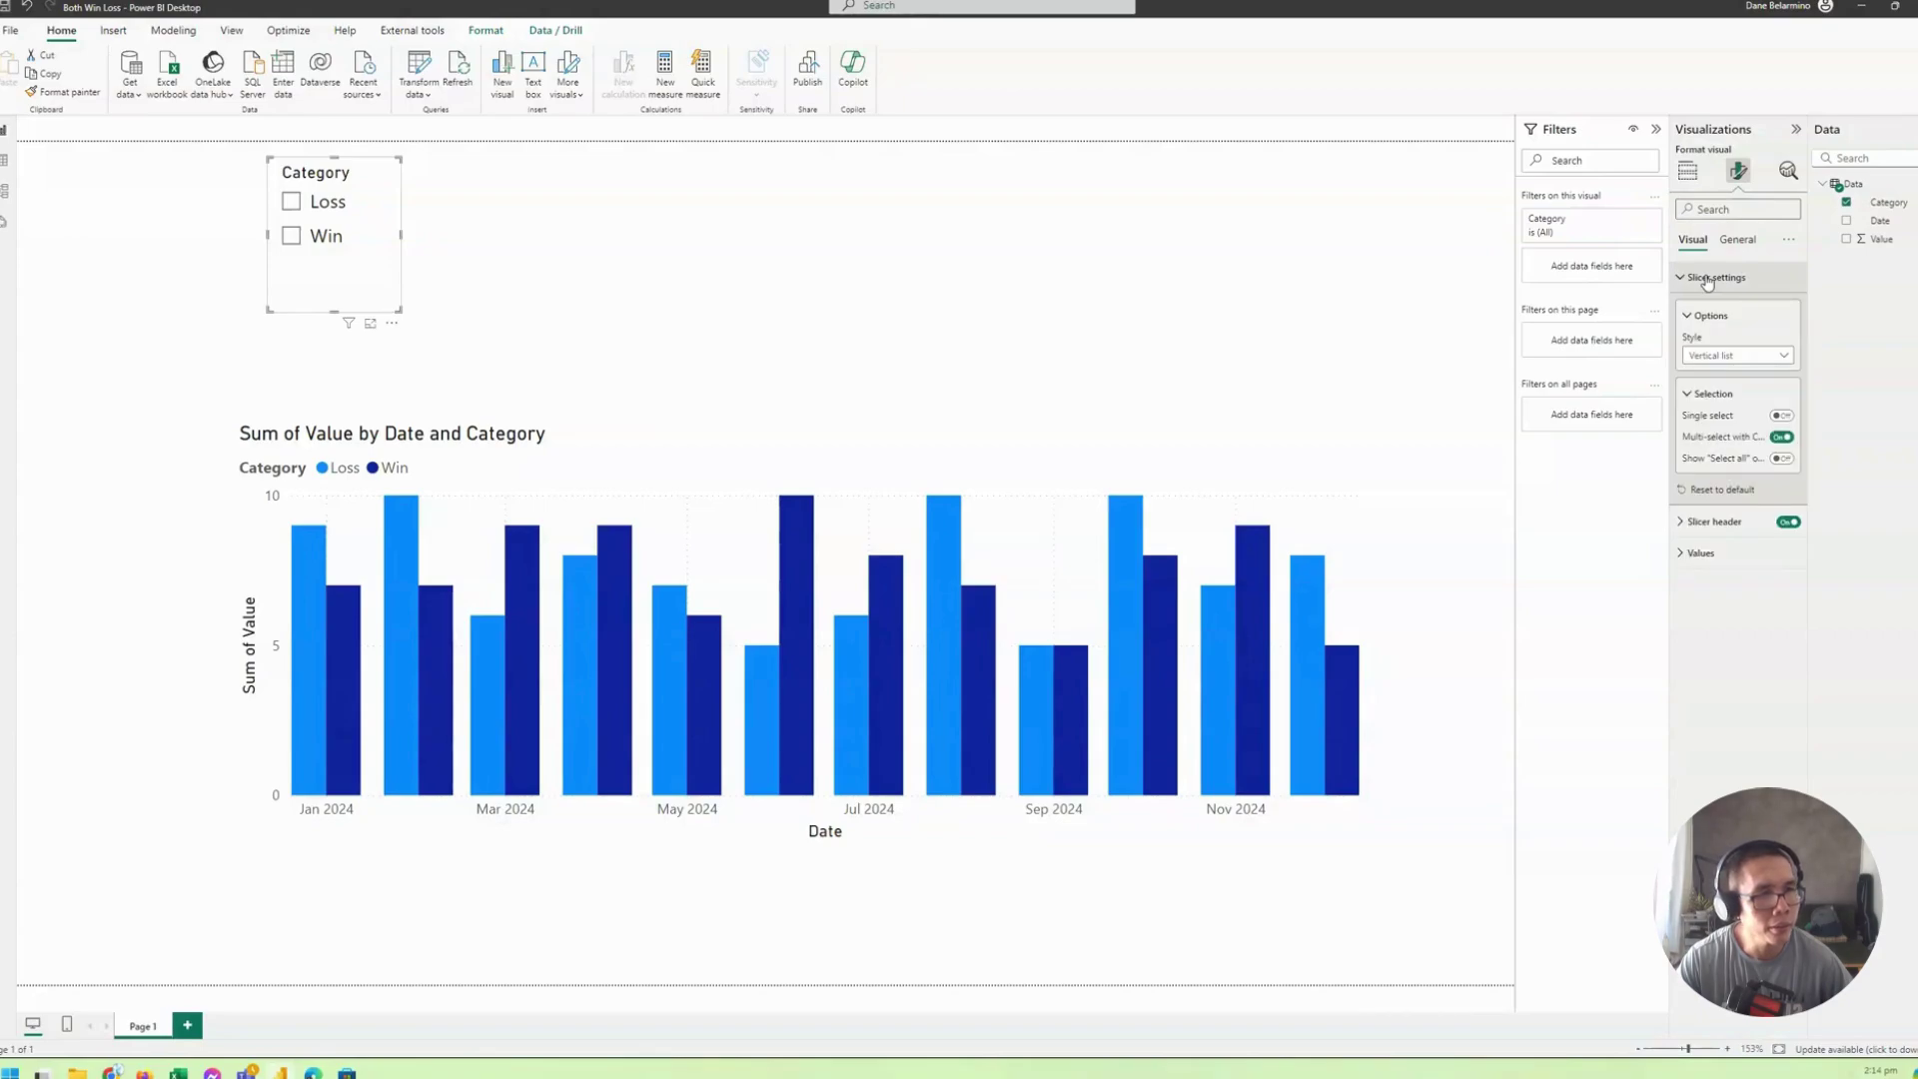
click(1780, 459)
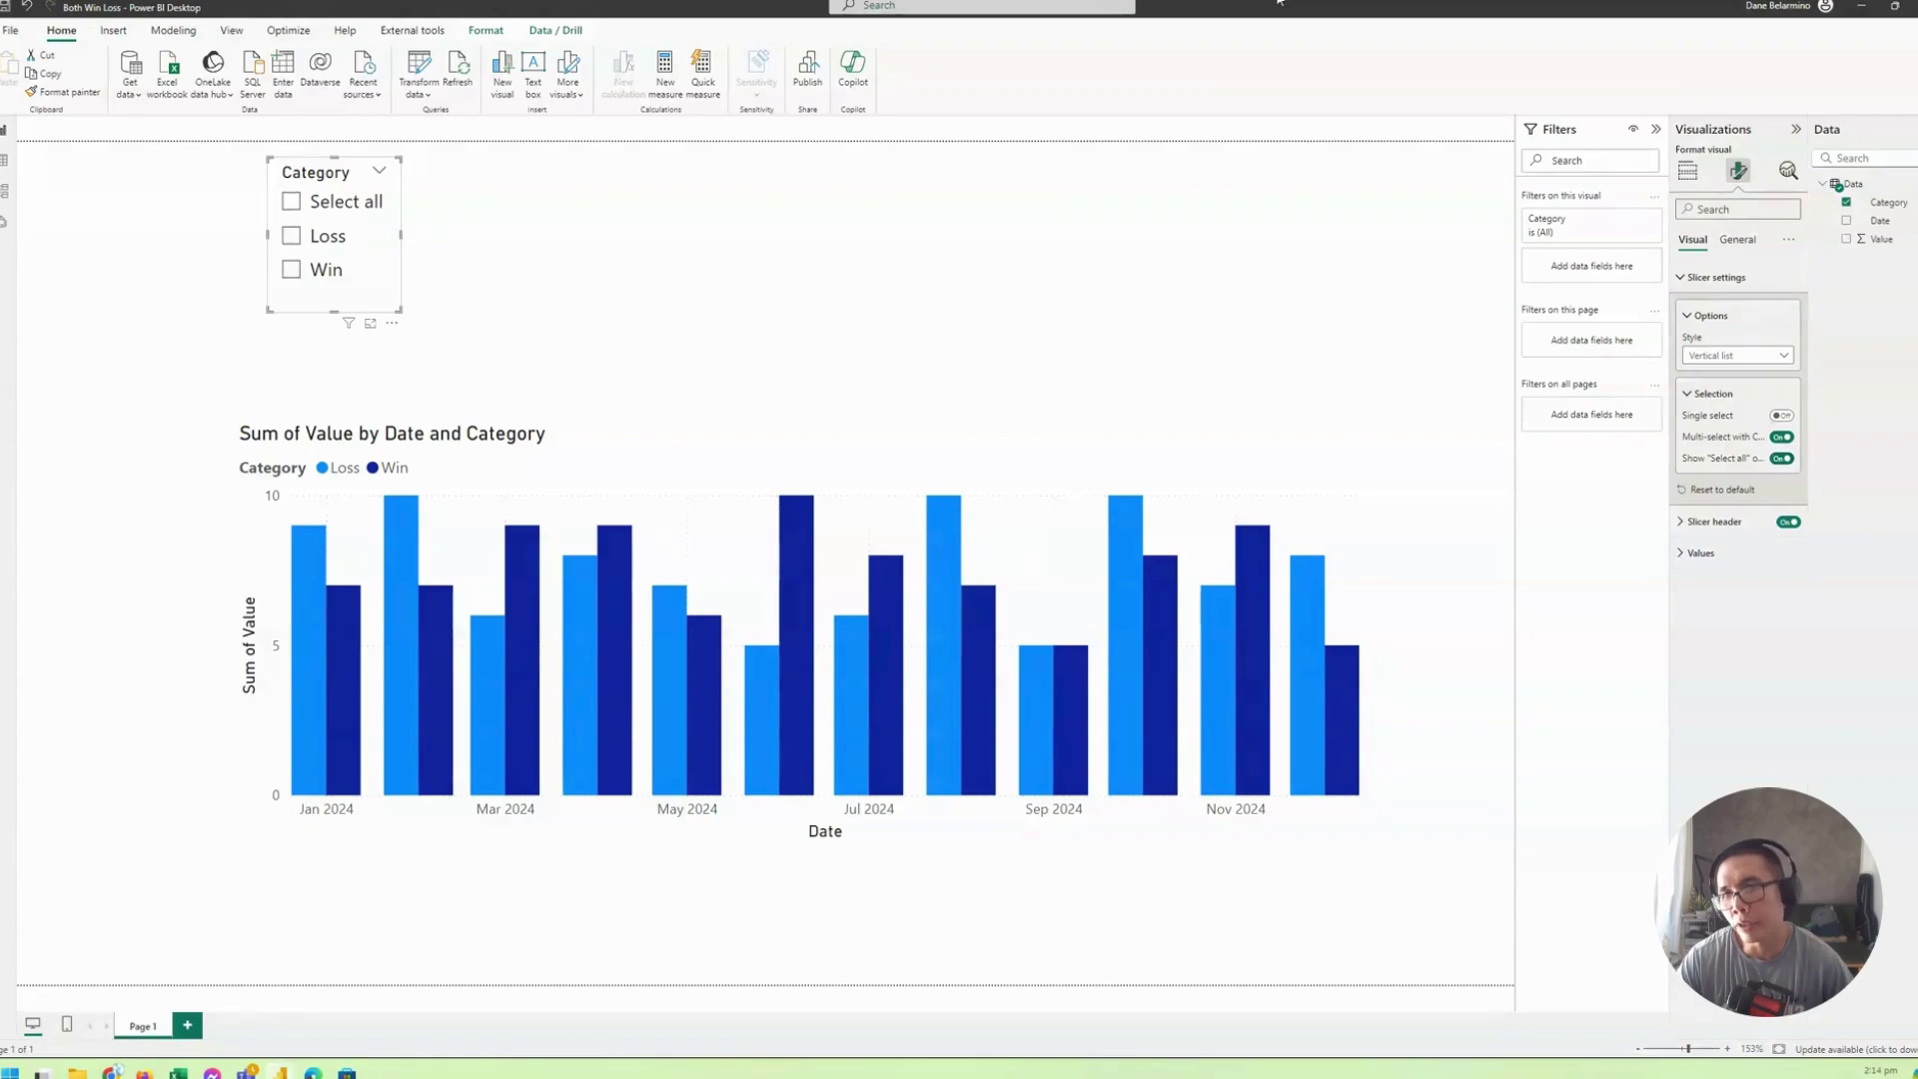
Step: Test the Category slicer by selecting and clearing Loss, and doing the same with Win
click(337, 240)
click(337, 239)
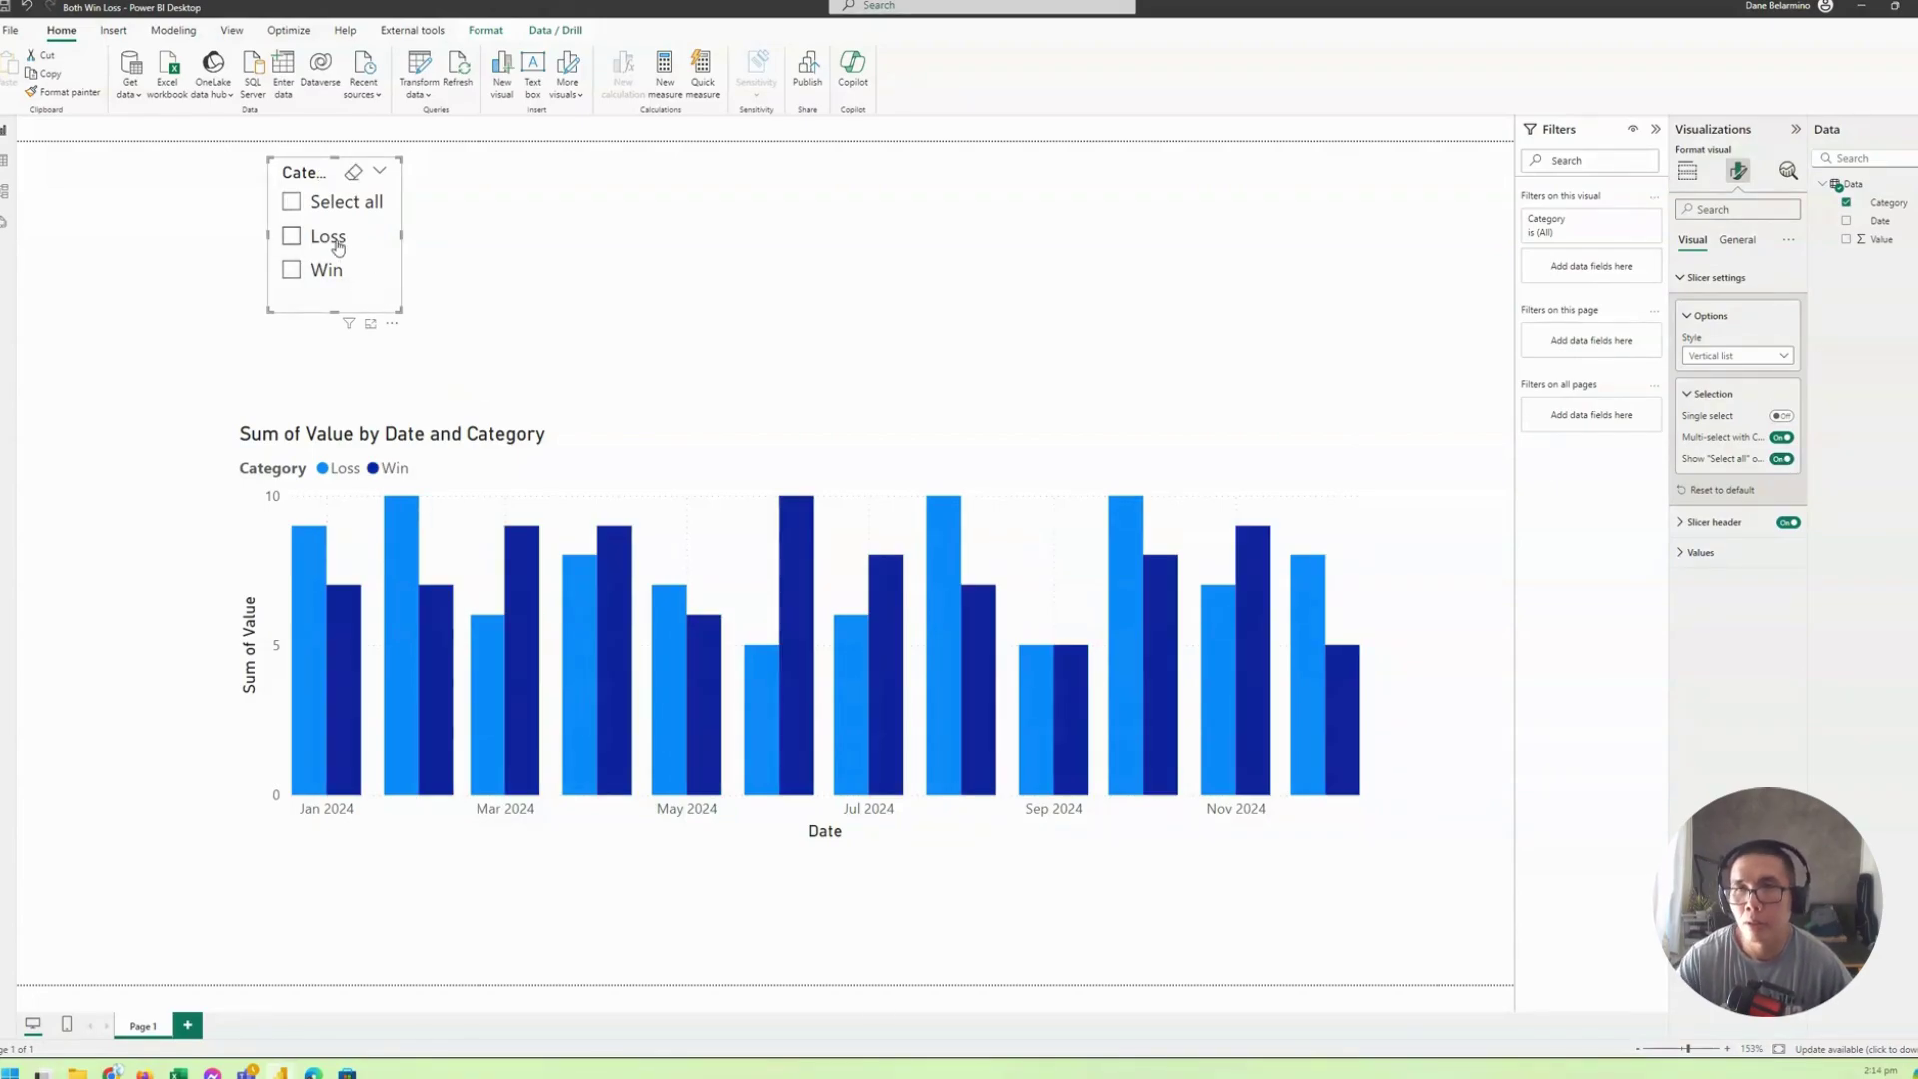
click(324, 272)
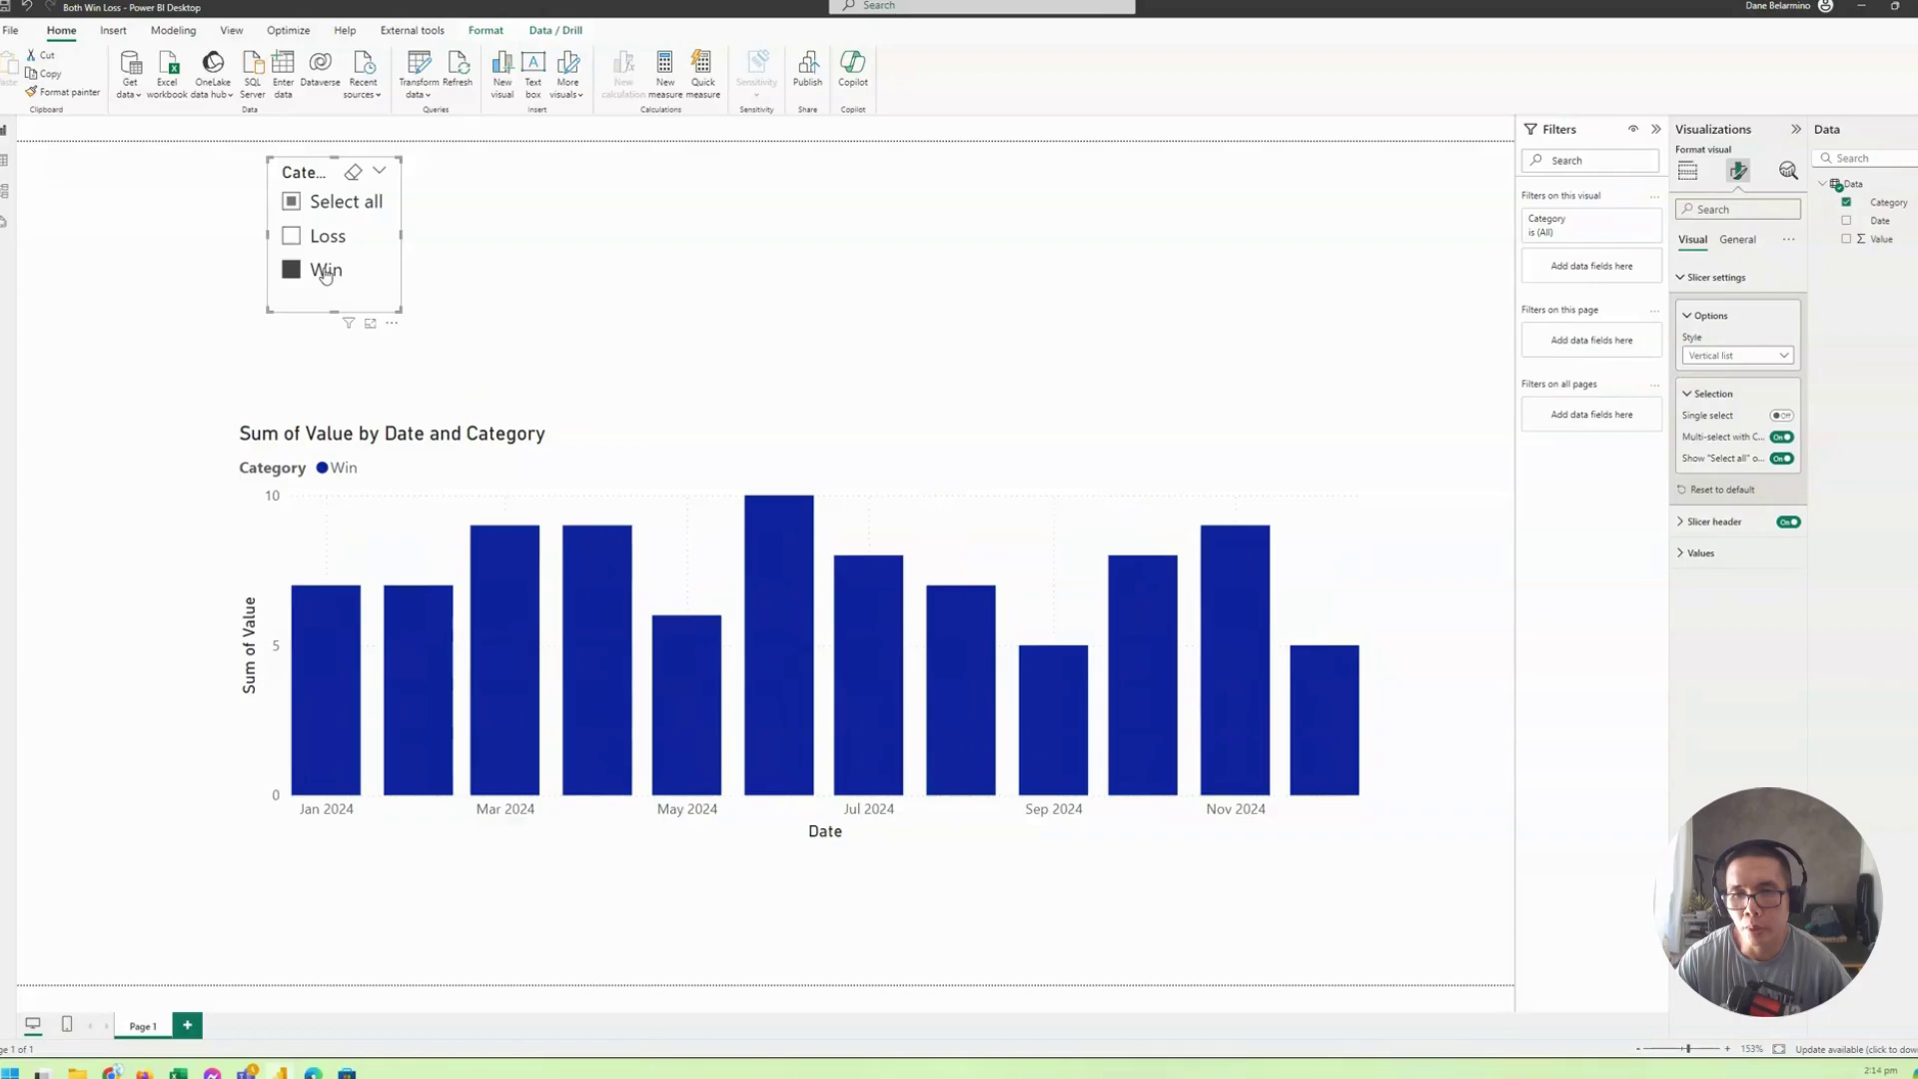
click(325, 272)
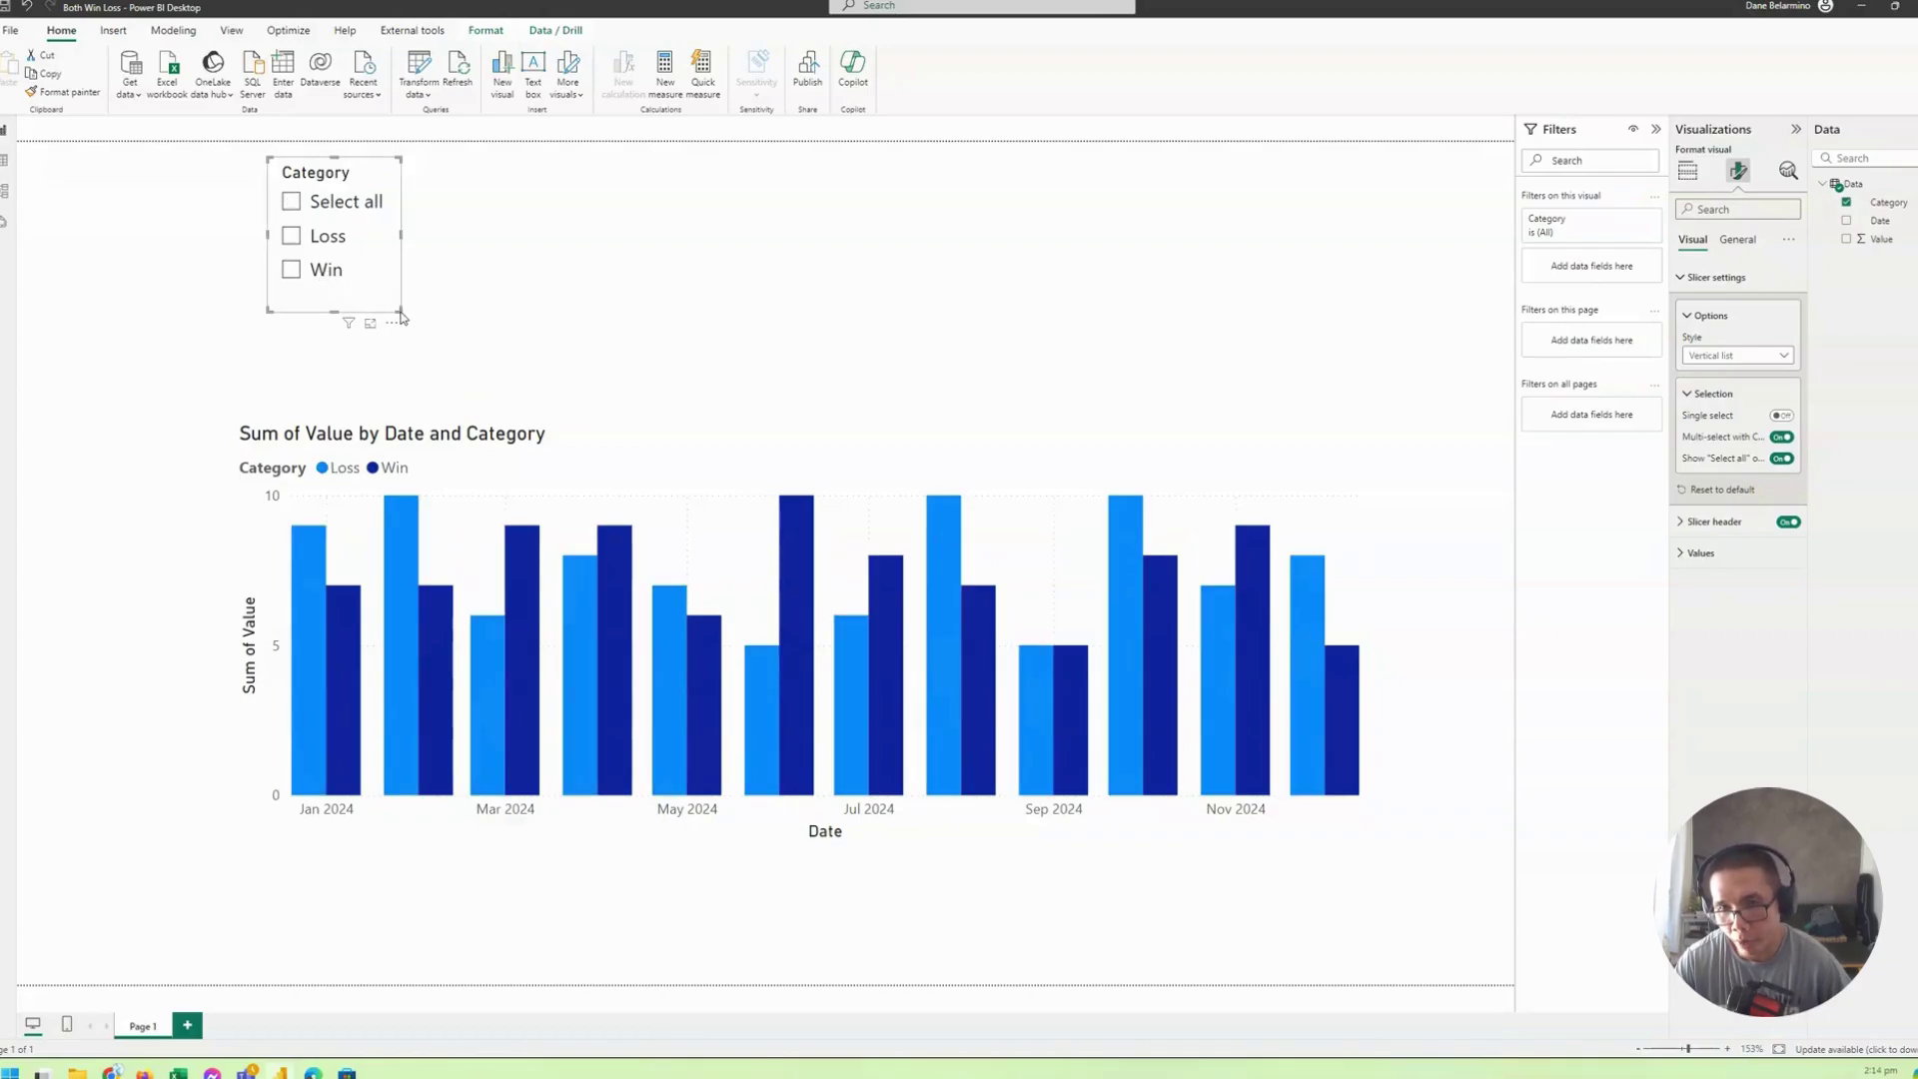
Step: Widen the Category slicer and select all of its categories
drag(400, 312, 488, 312)
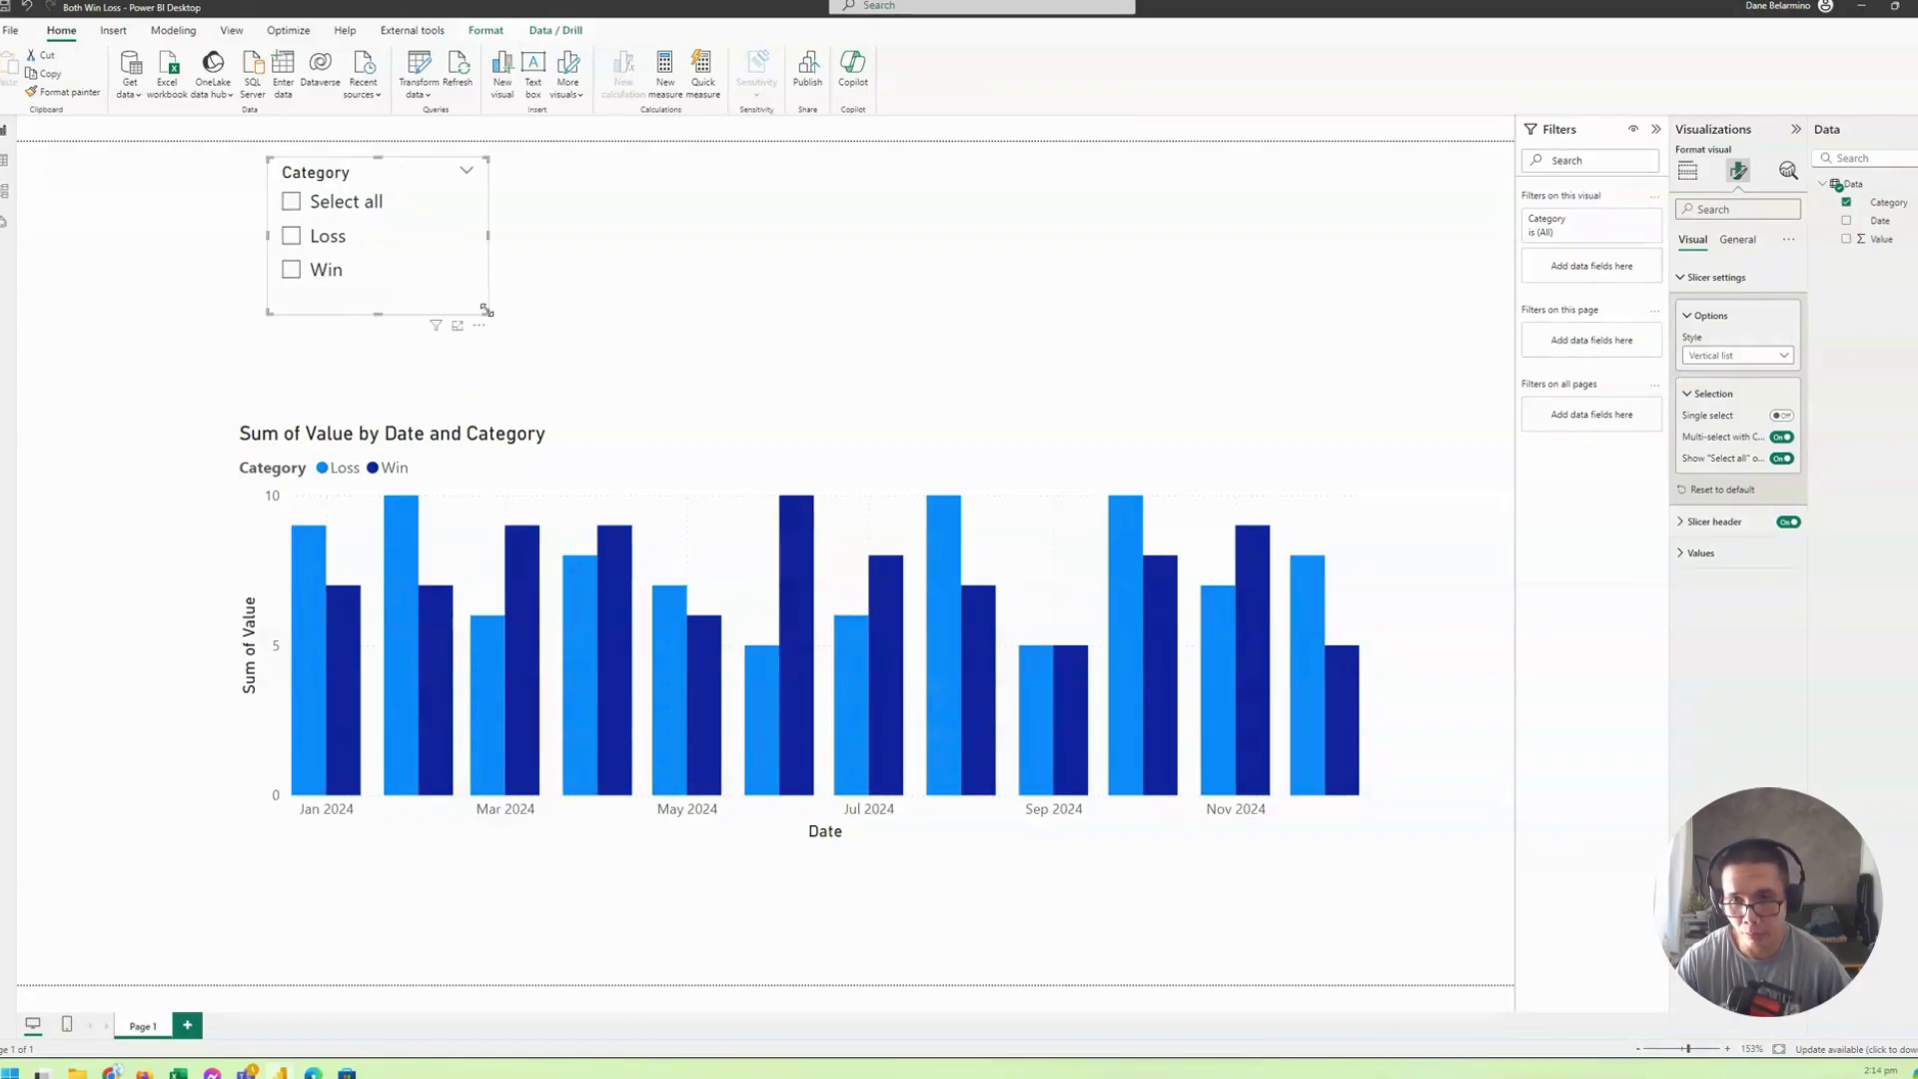
click(318, 211)
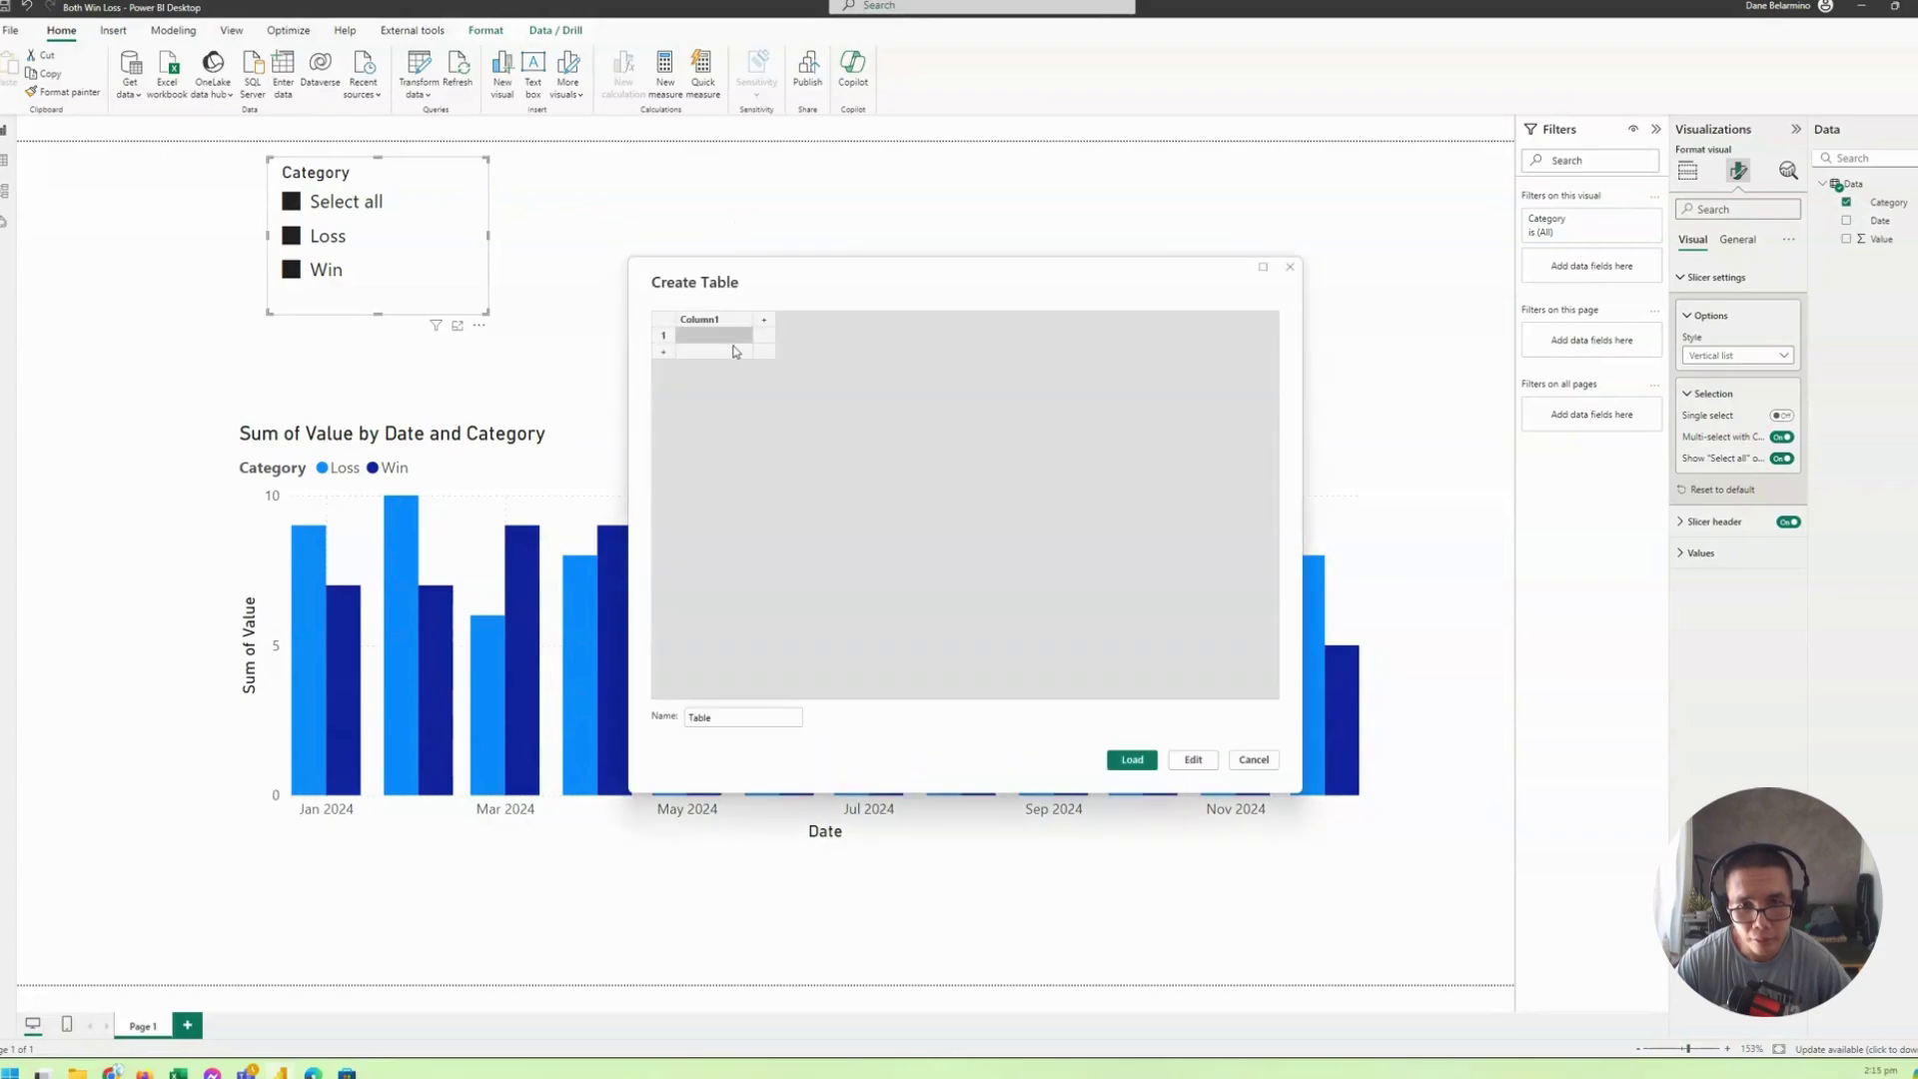
Step: Set up a manually entered table with two columns named Category and Sort
text(Category)
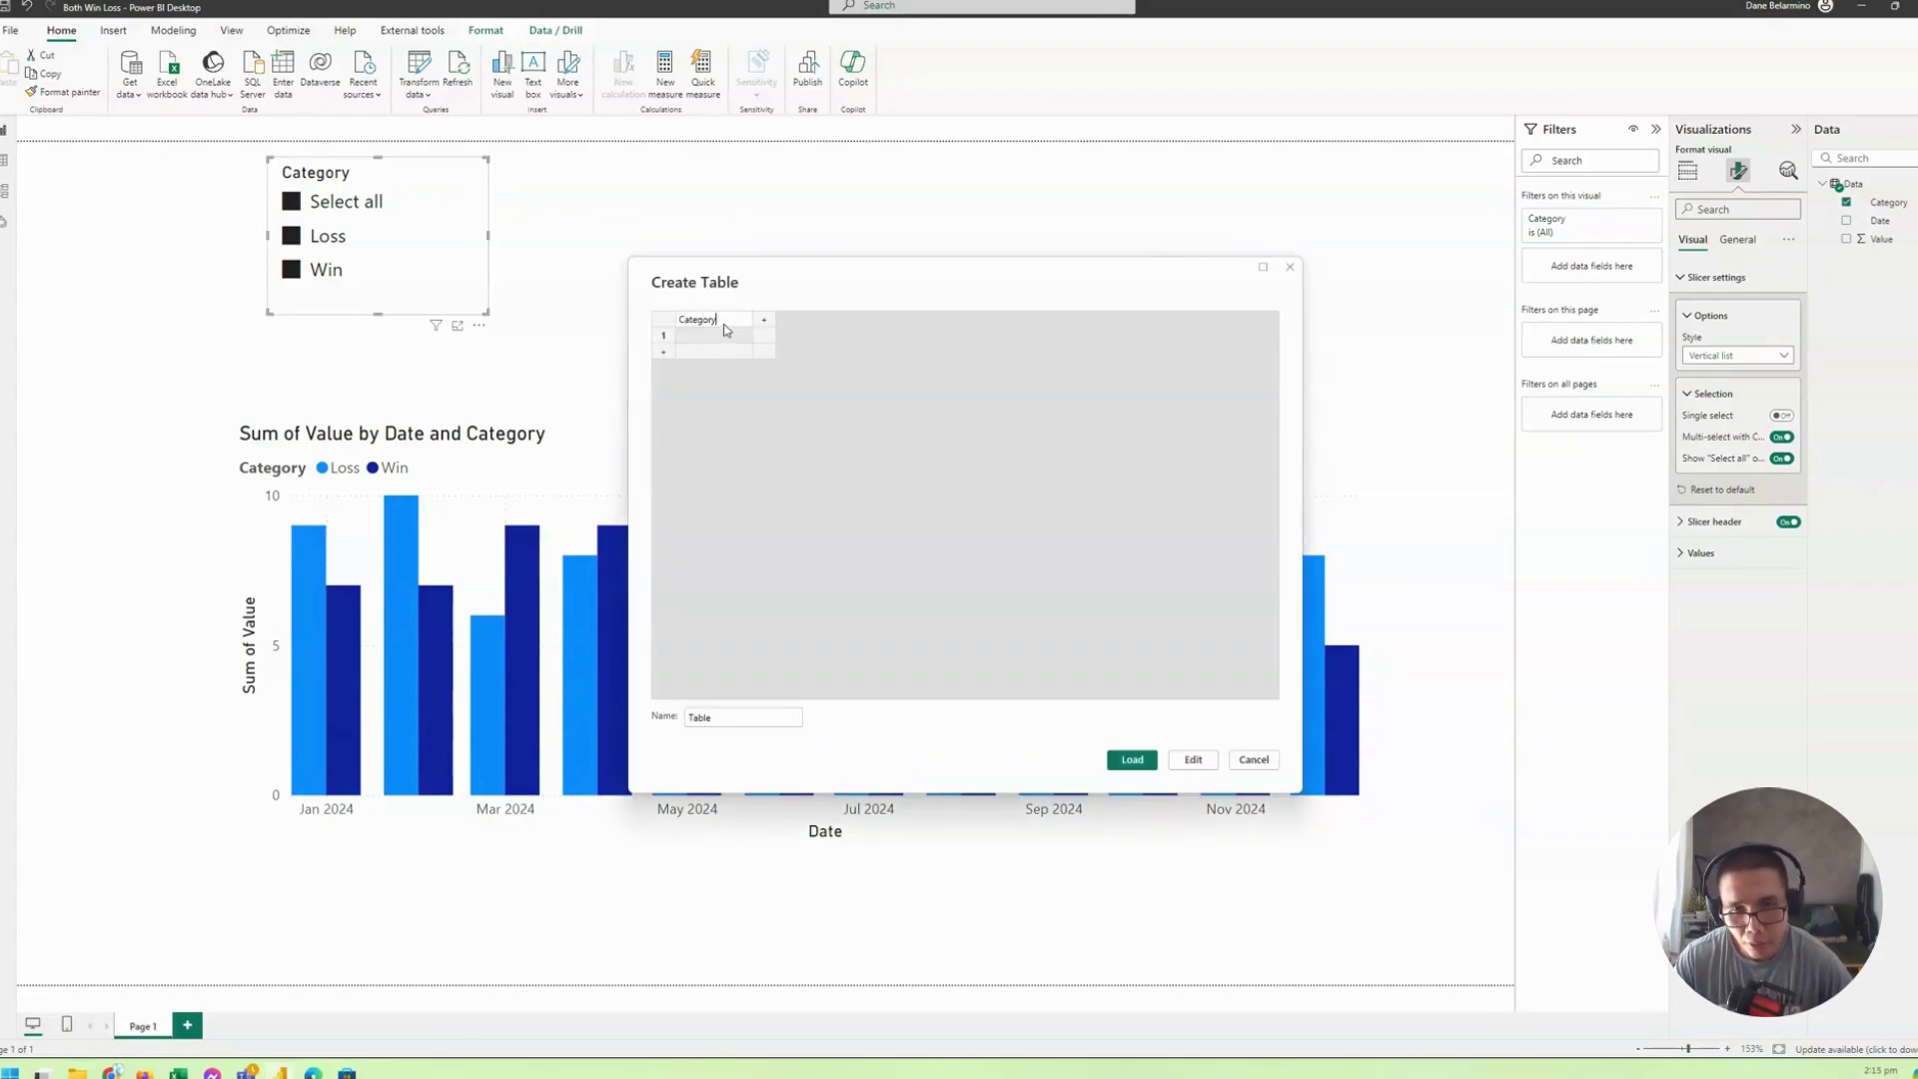
key(Tab)
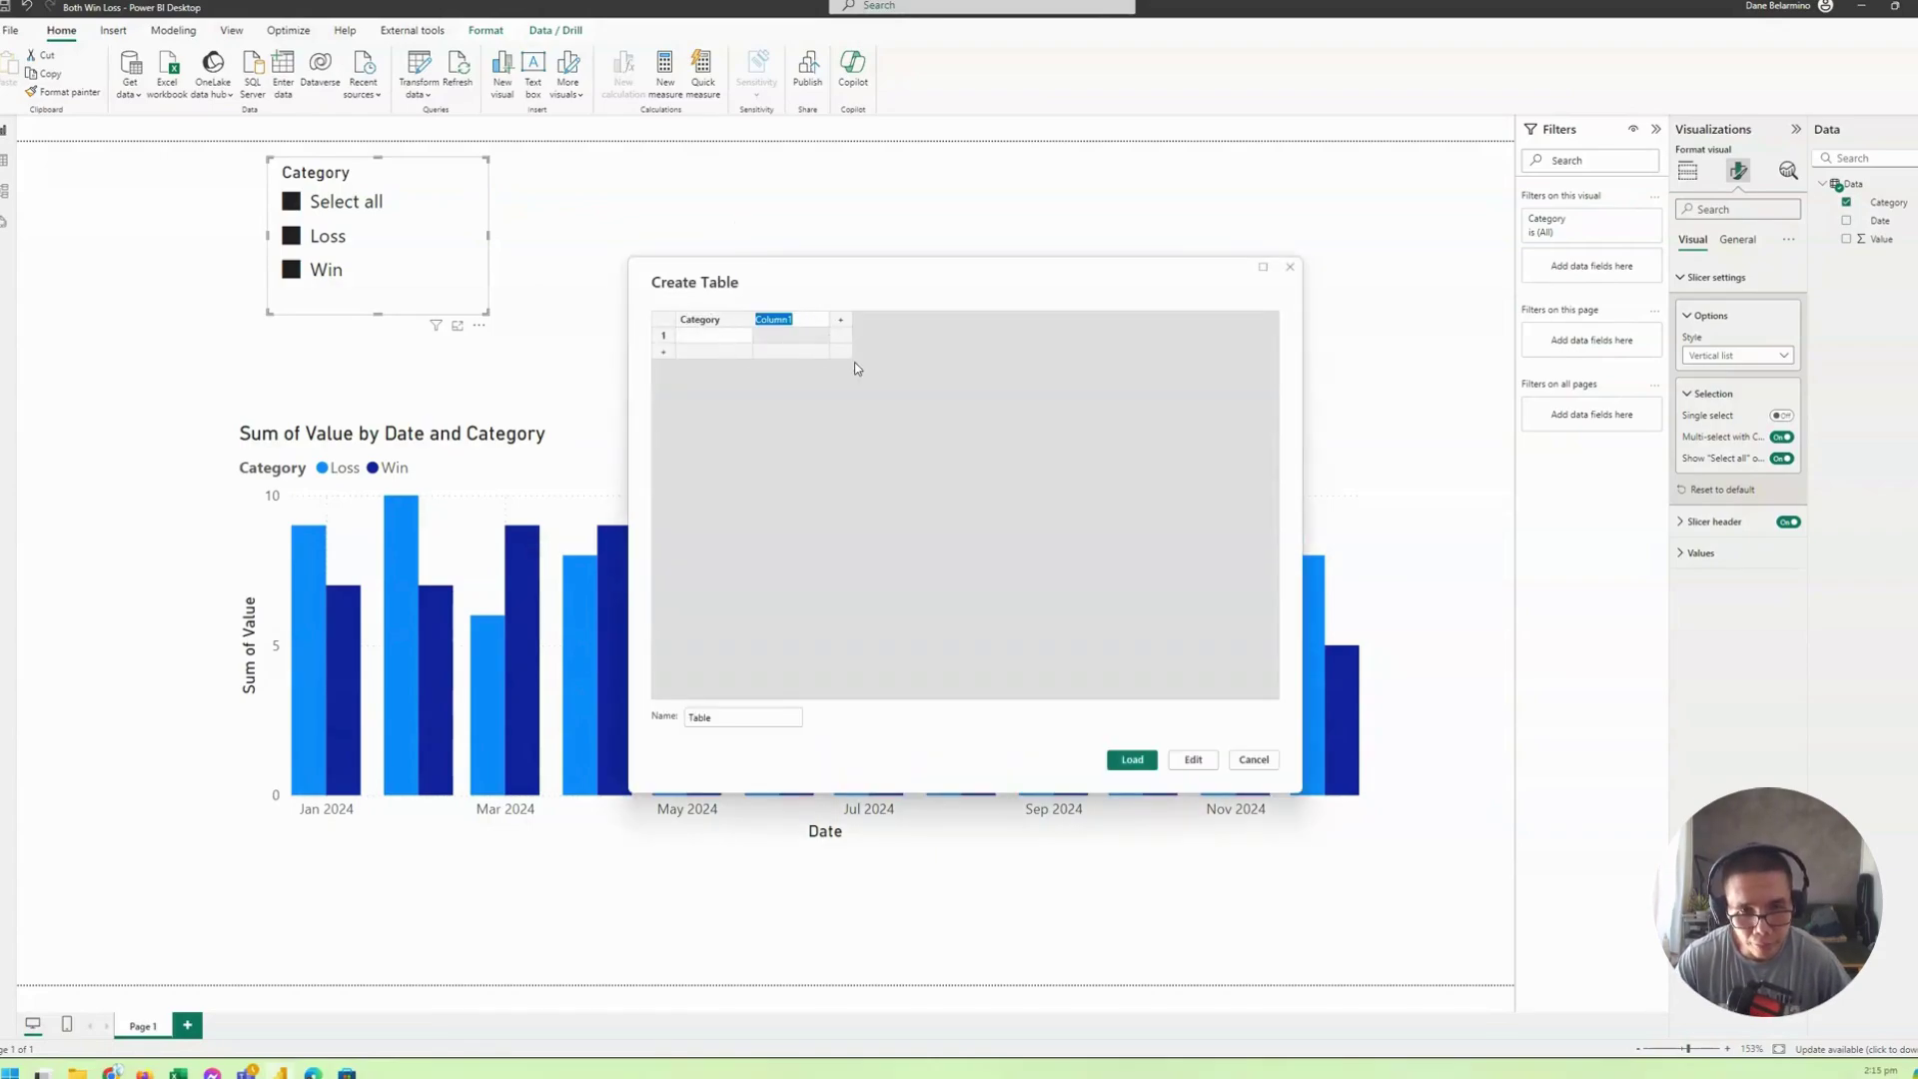
text(Sort)
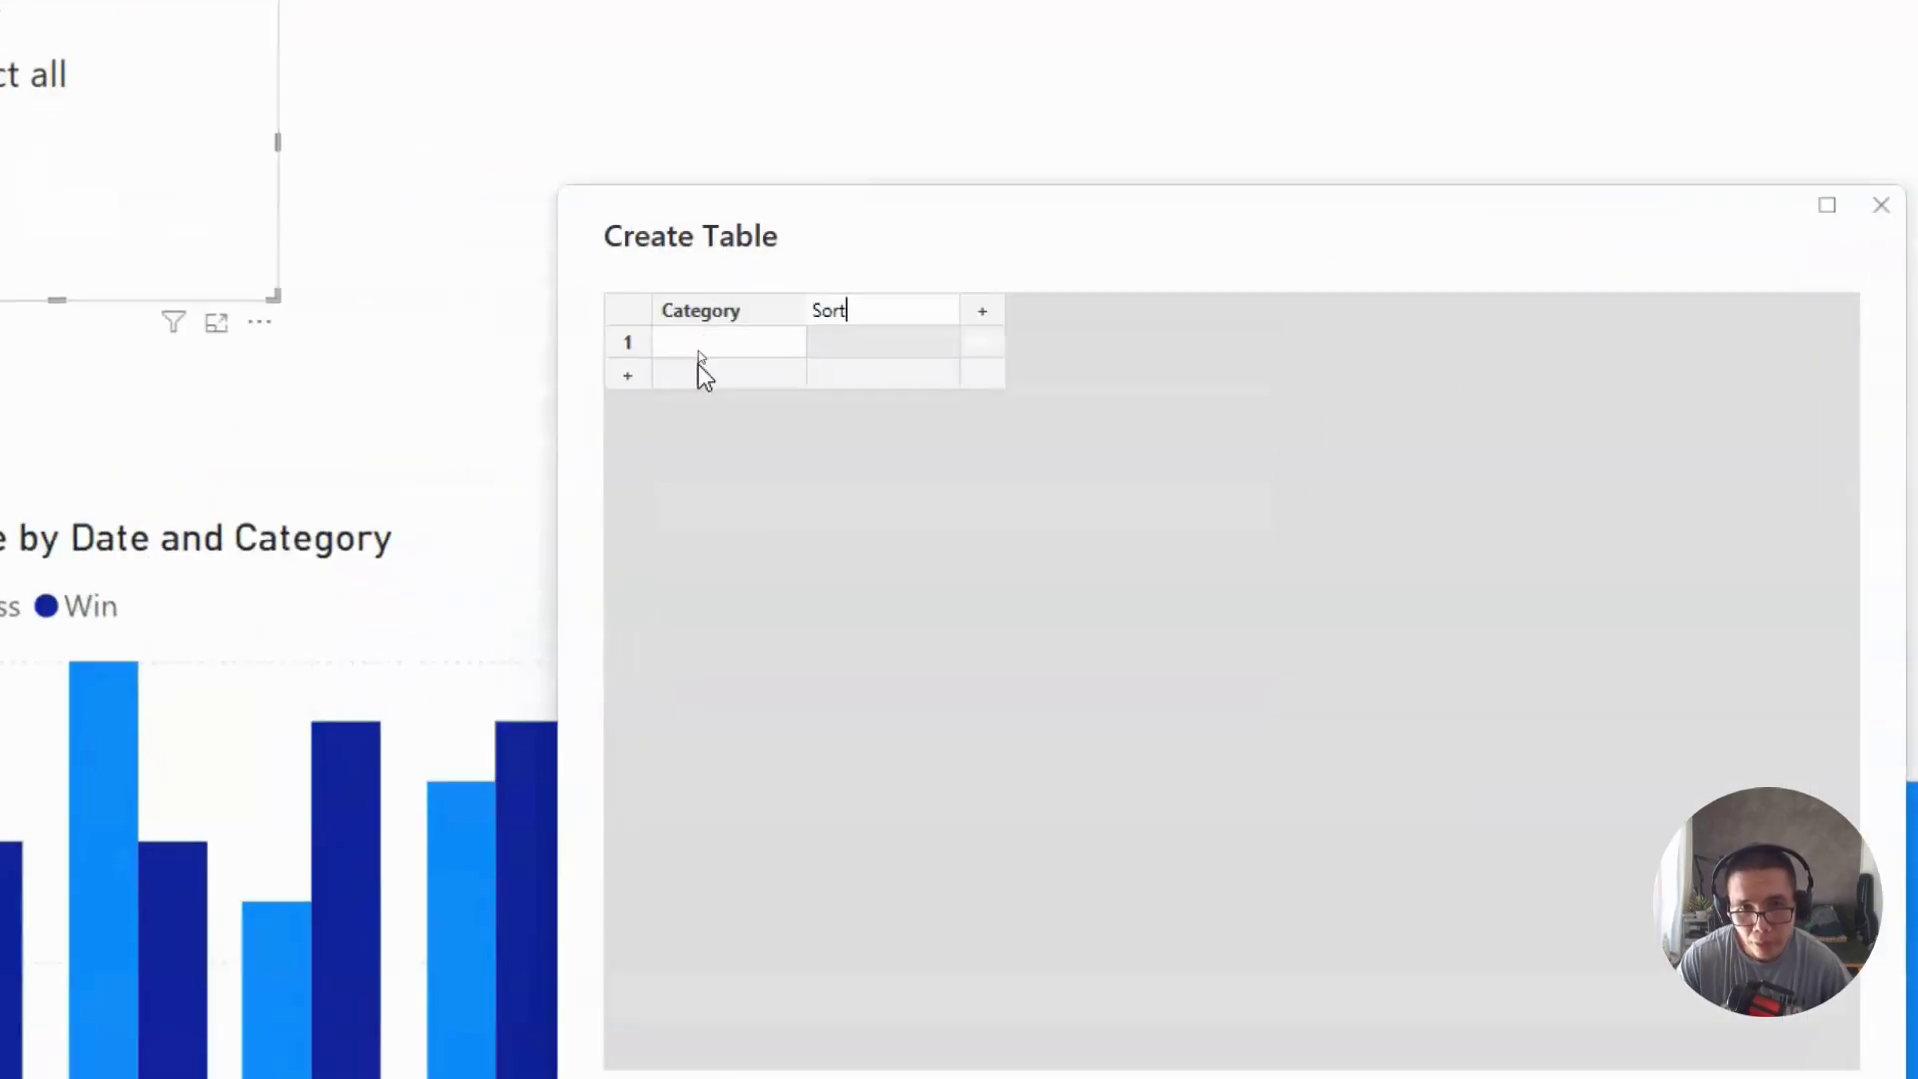
Step: Fill the new table's Category column with Both, Win and Loss
click(713, 348)
text(Both)
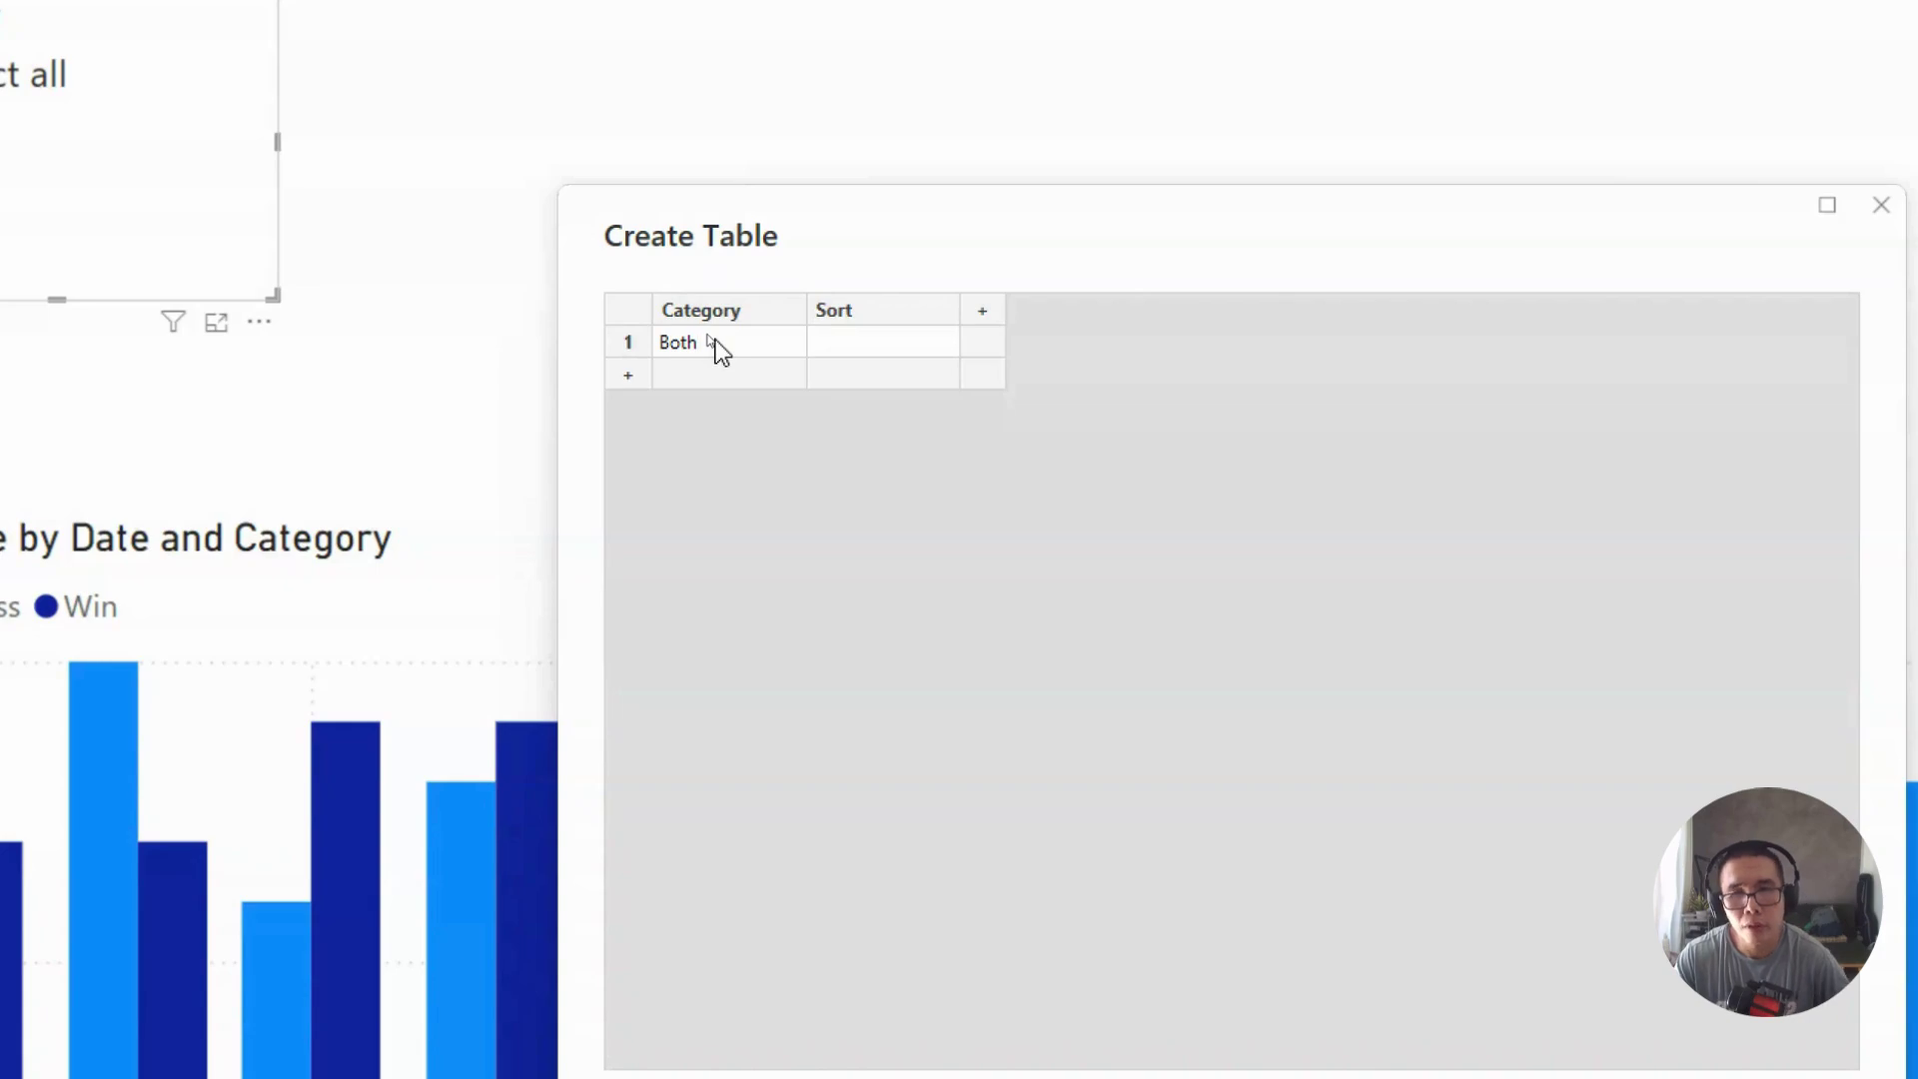
key(Return)
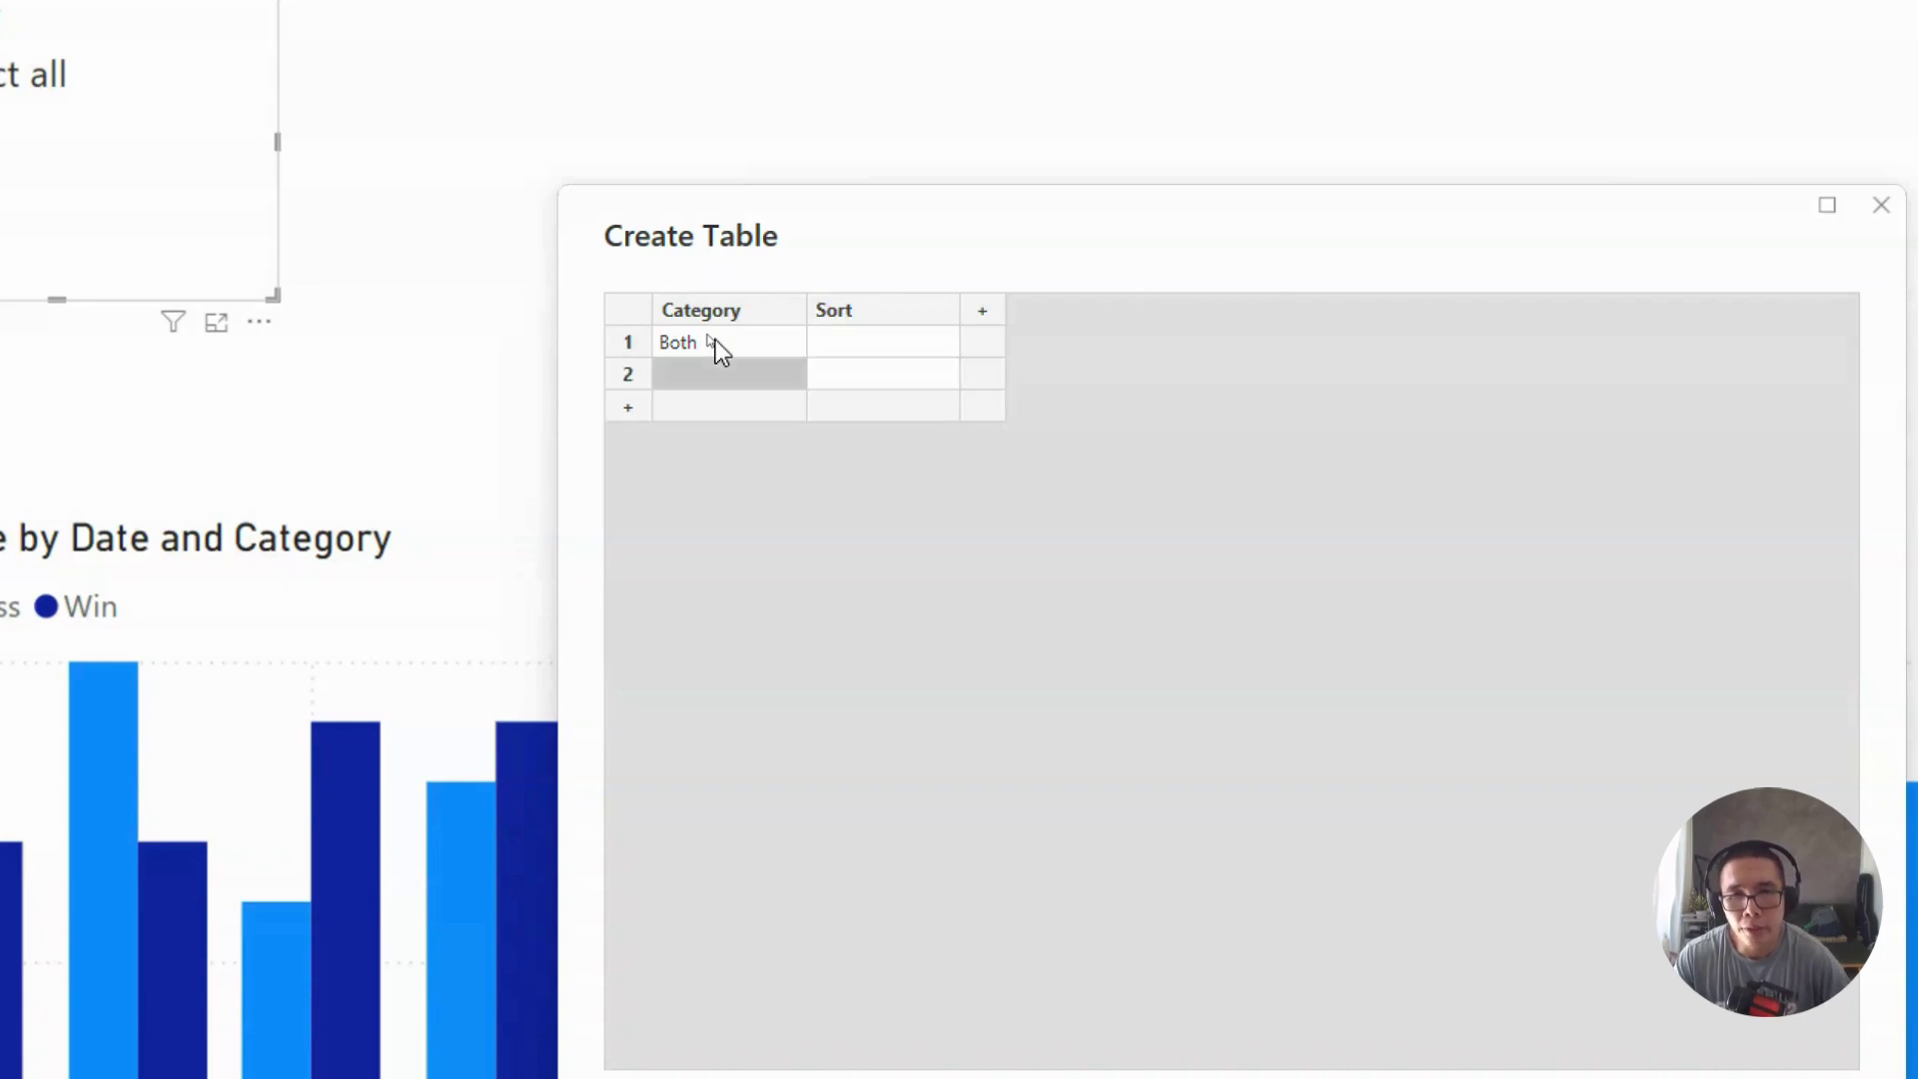
text(Win)
key(Return)
text(Loss)
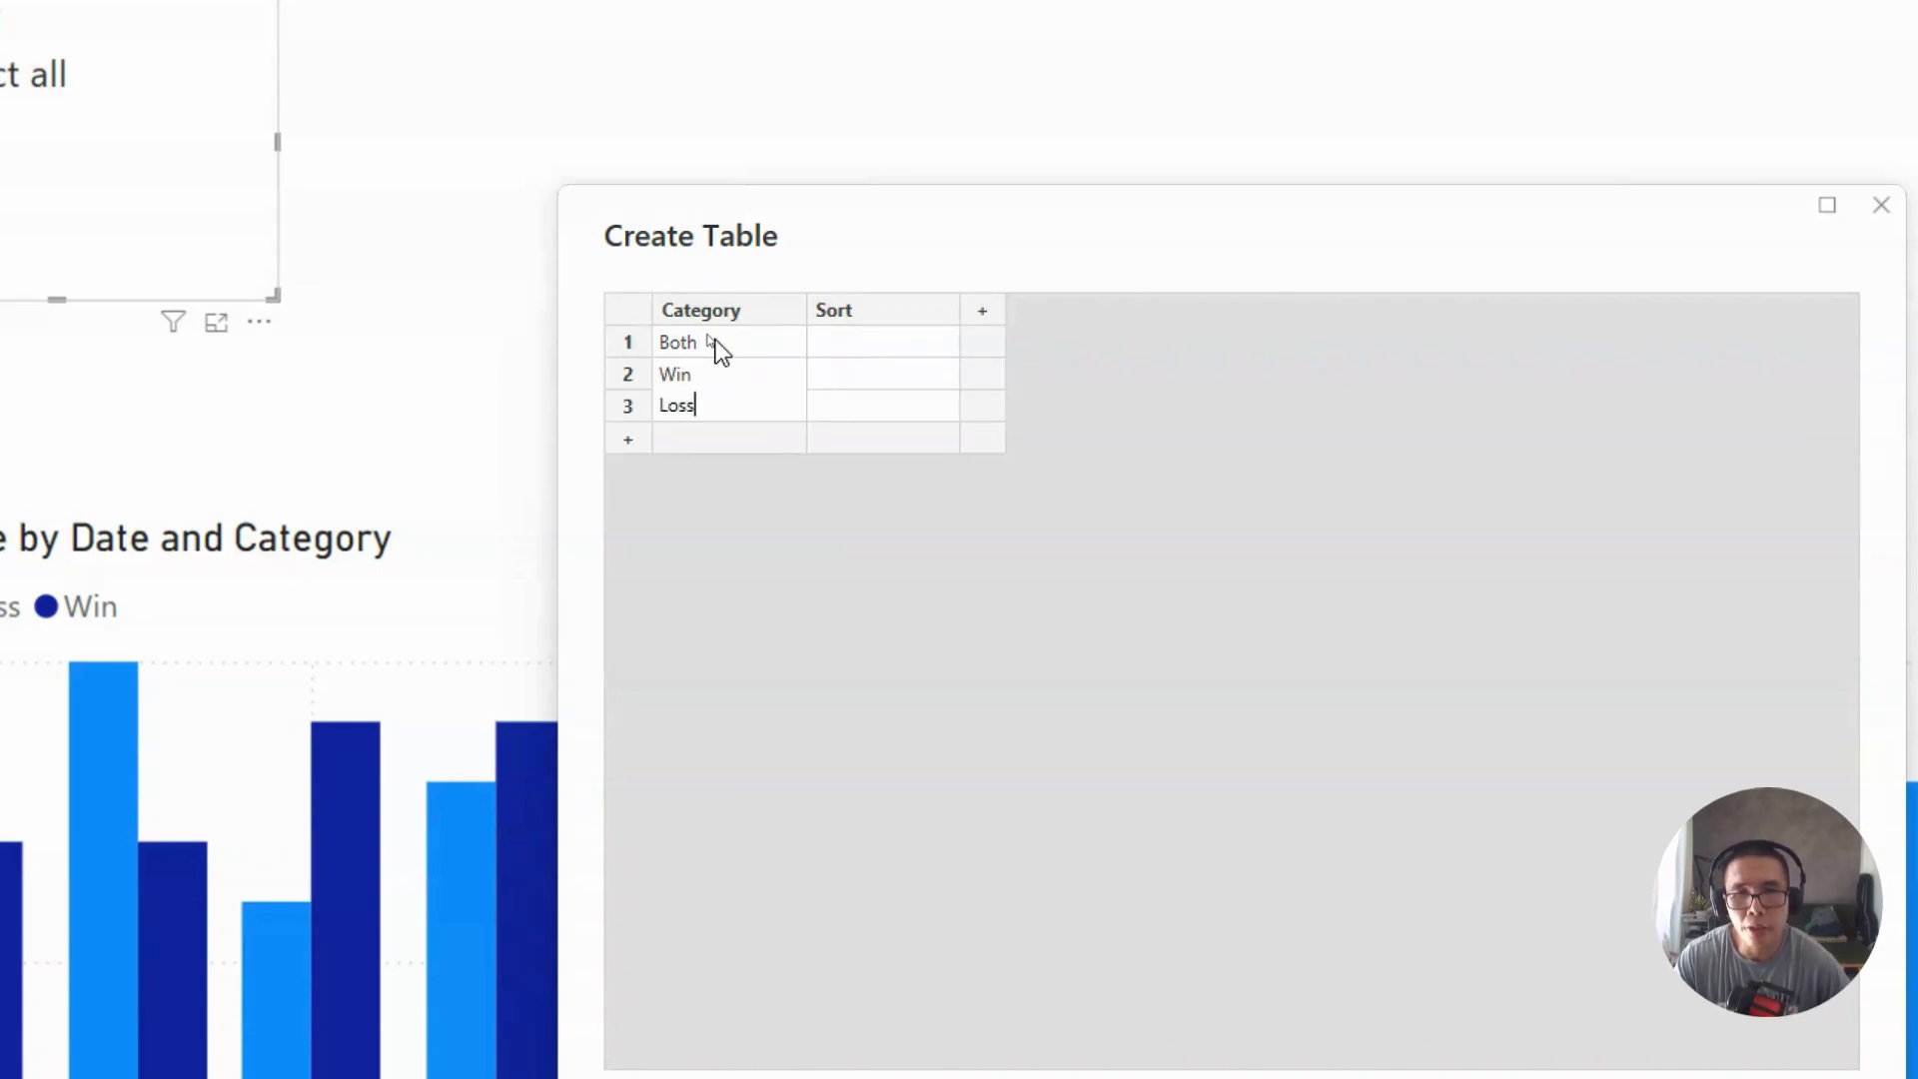
Step: Number the Sort column 1 for Both, 2 for Win and 3 for Loss
click(927, 339)
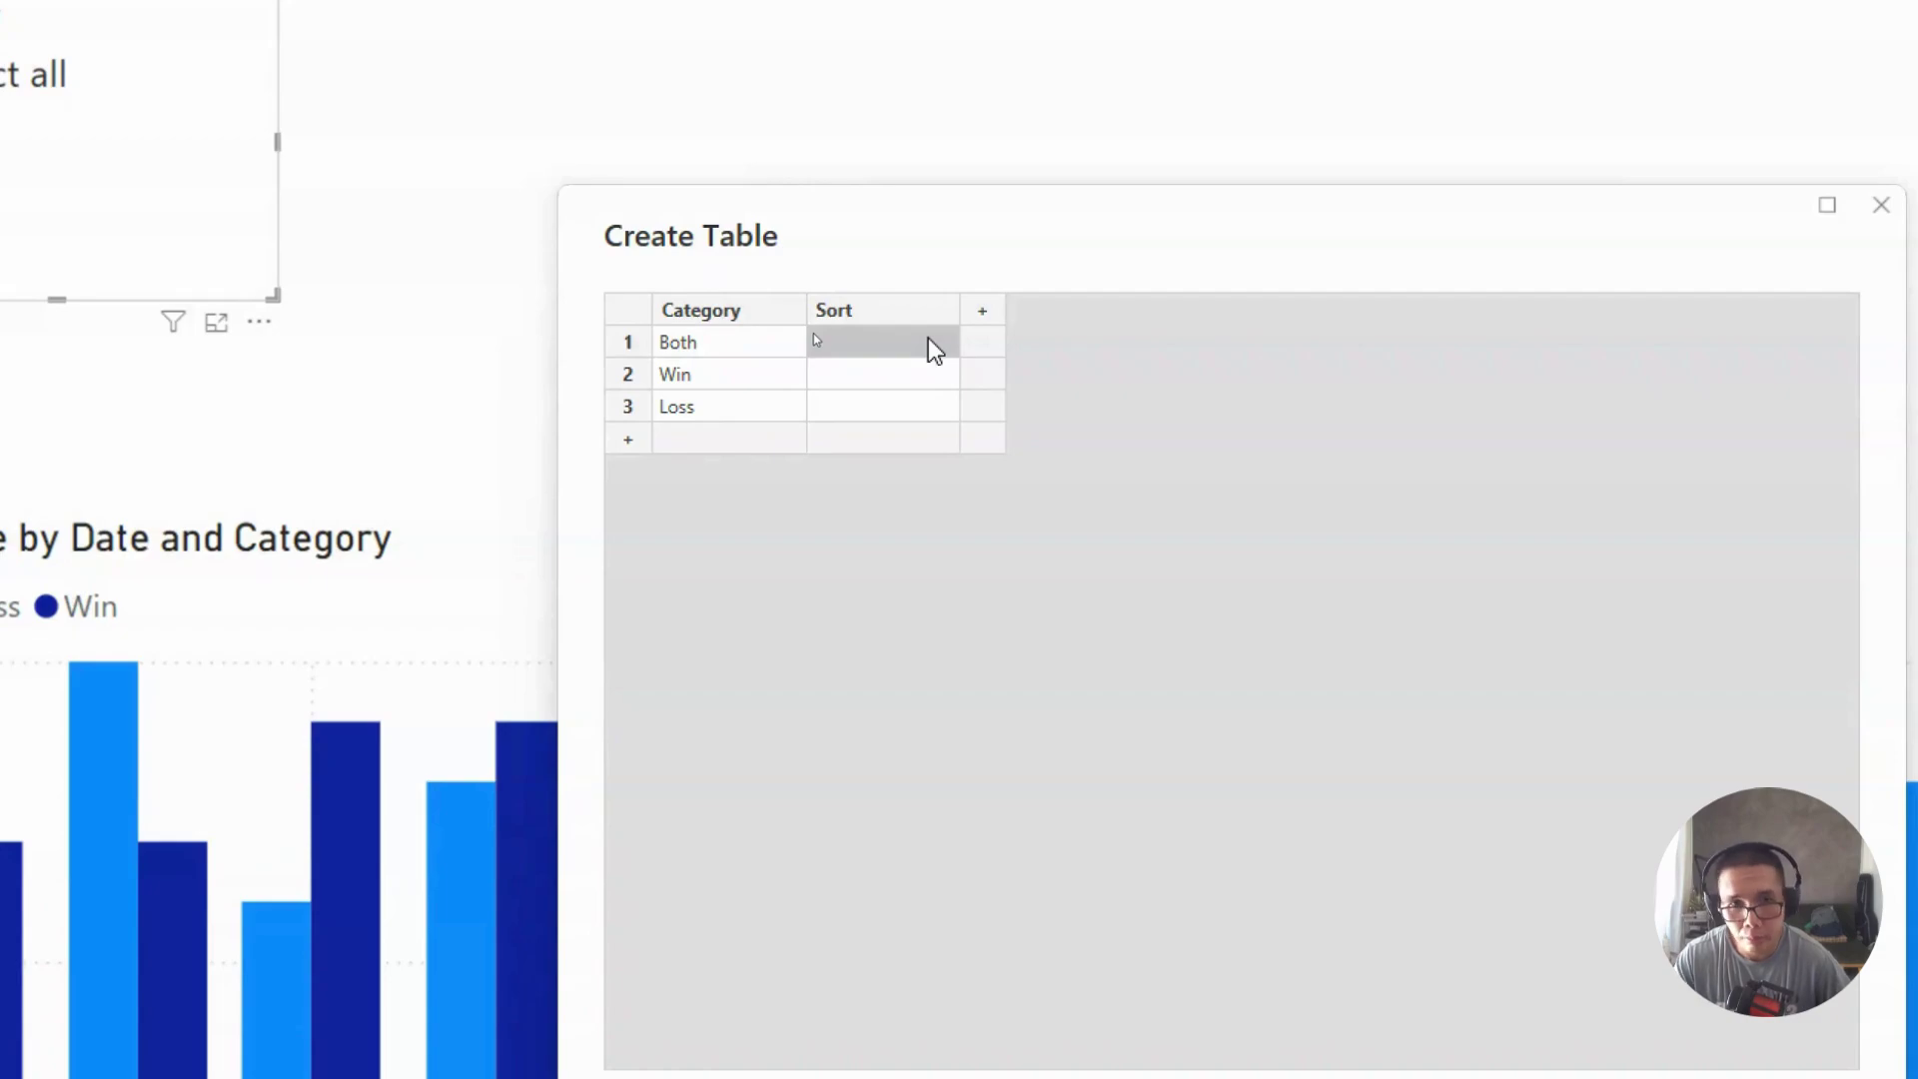
key(Down)
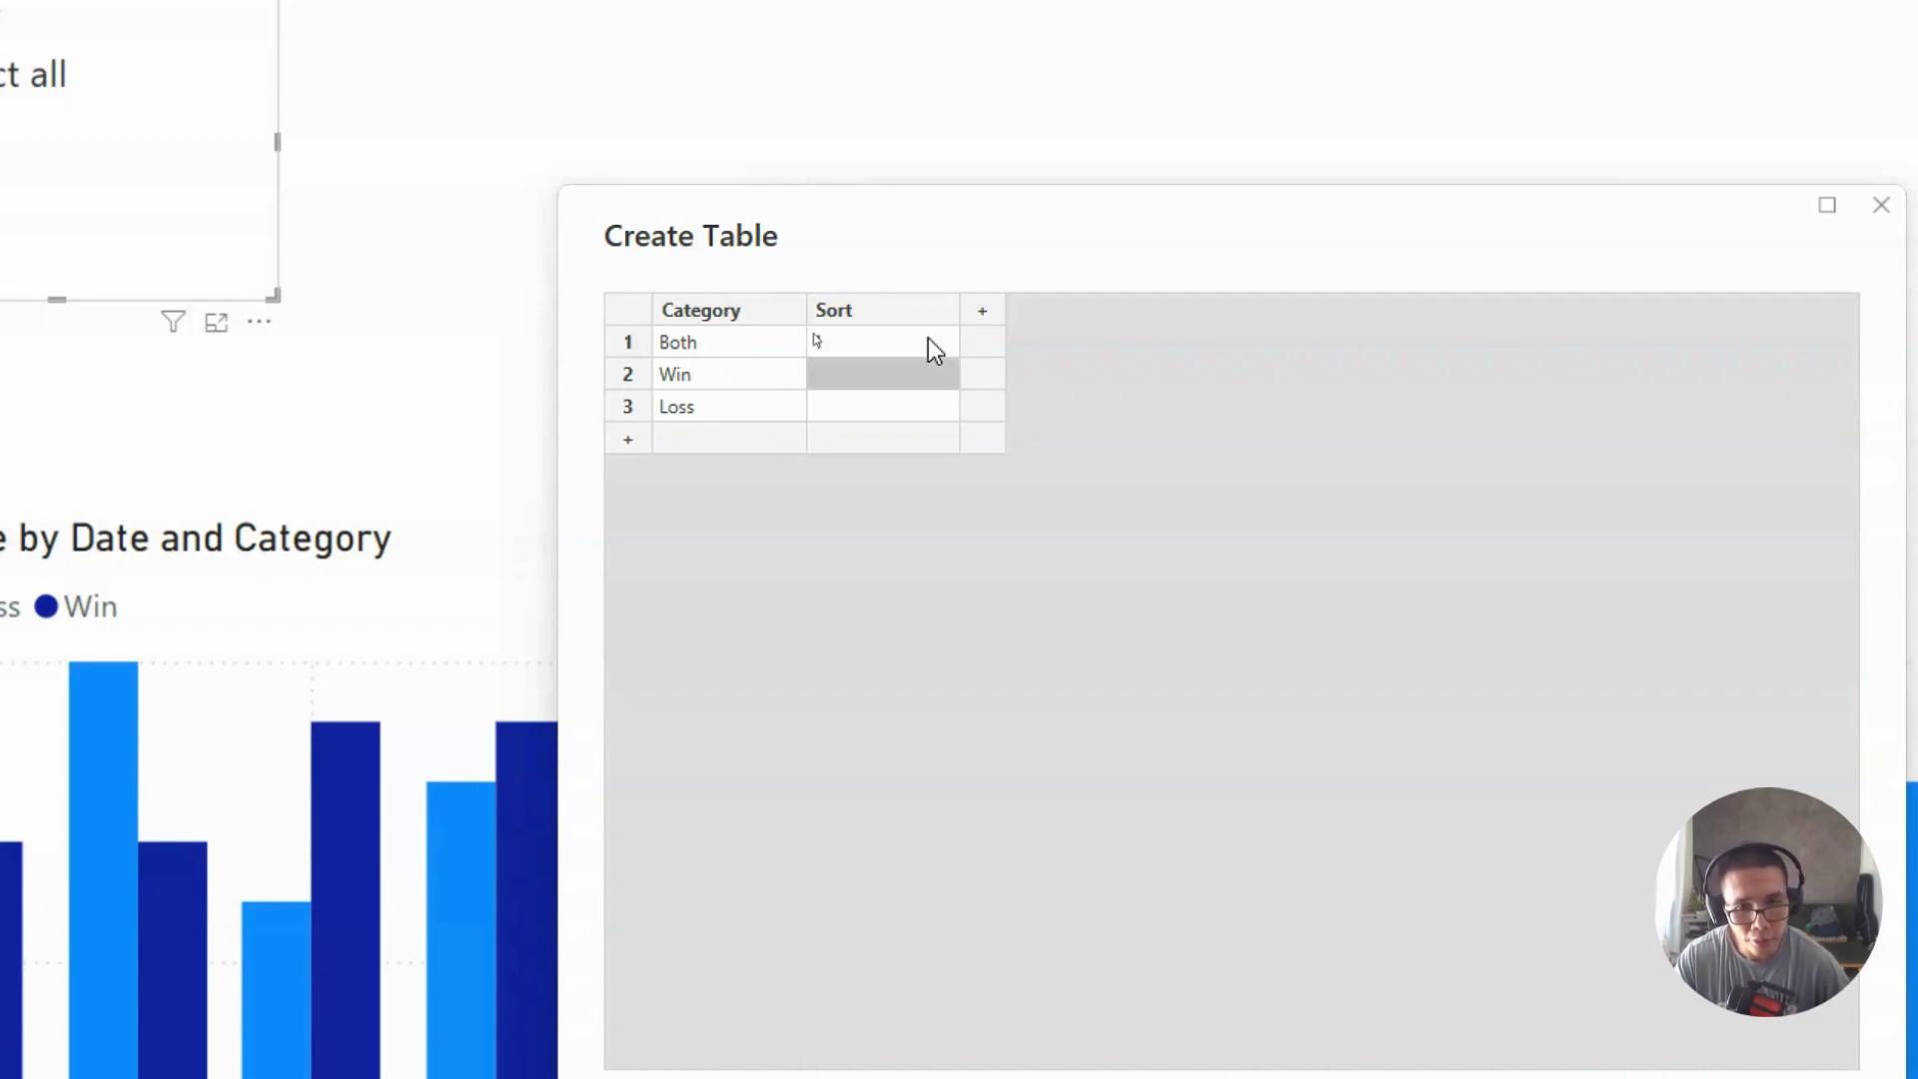
text(1)
key(BackSpace)
text(2)
key(Down)
text(3)
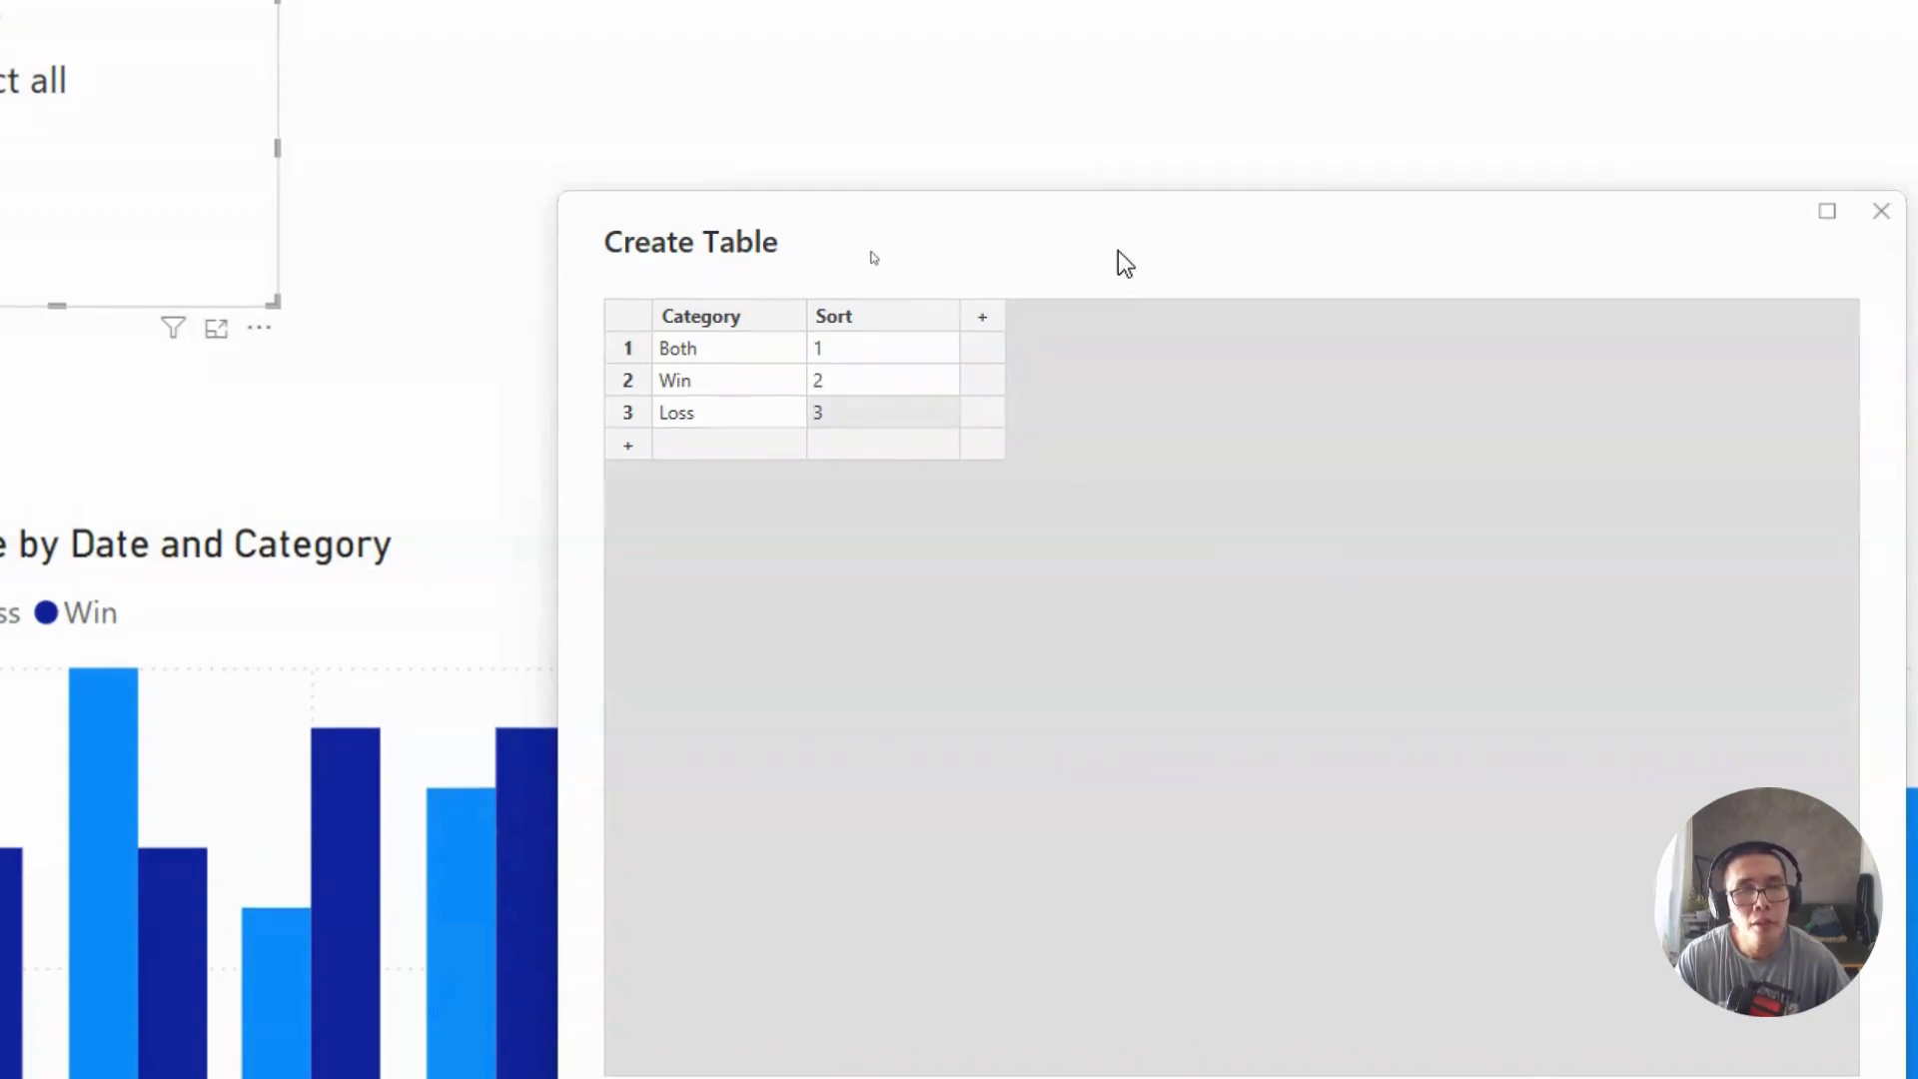
Step: Name the new table Slicer and load it into the model
drag(1120, 252, 842, 128)
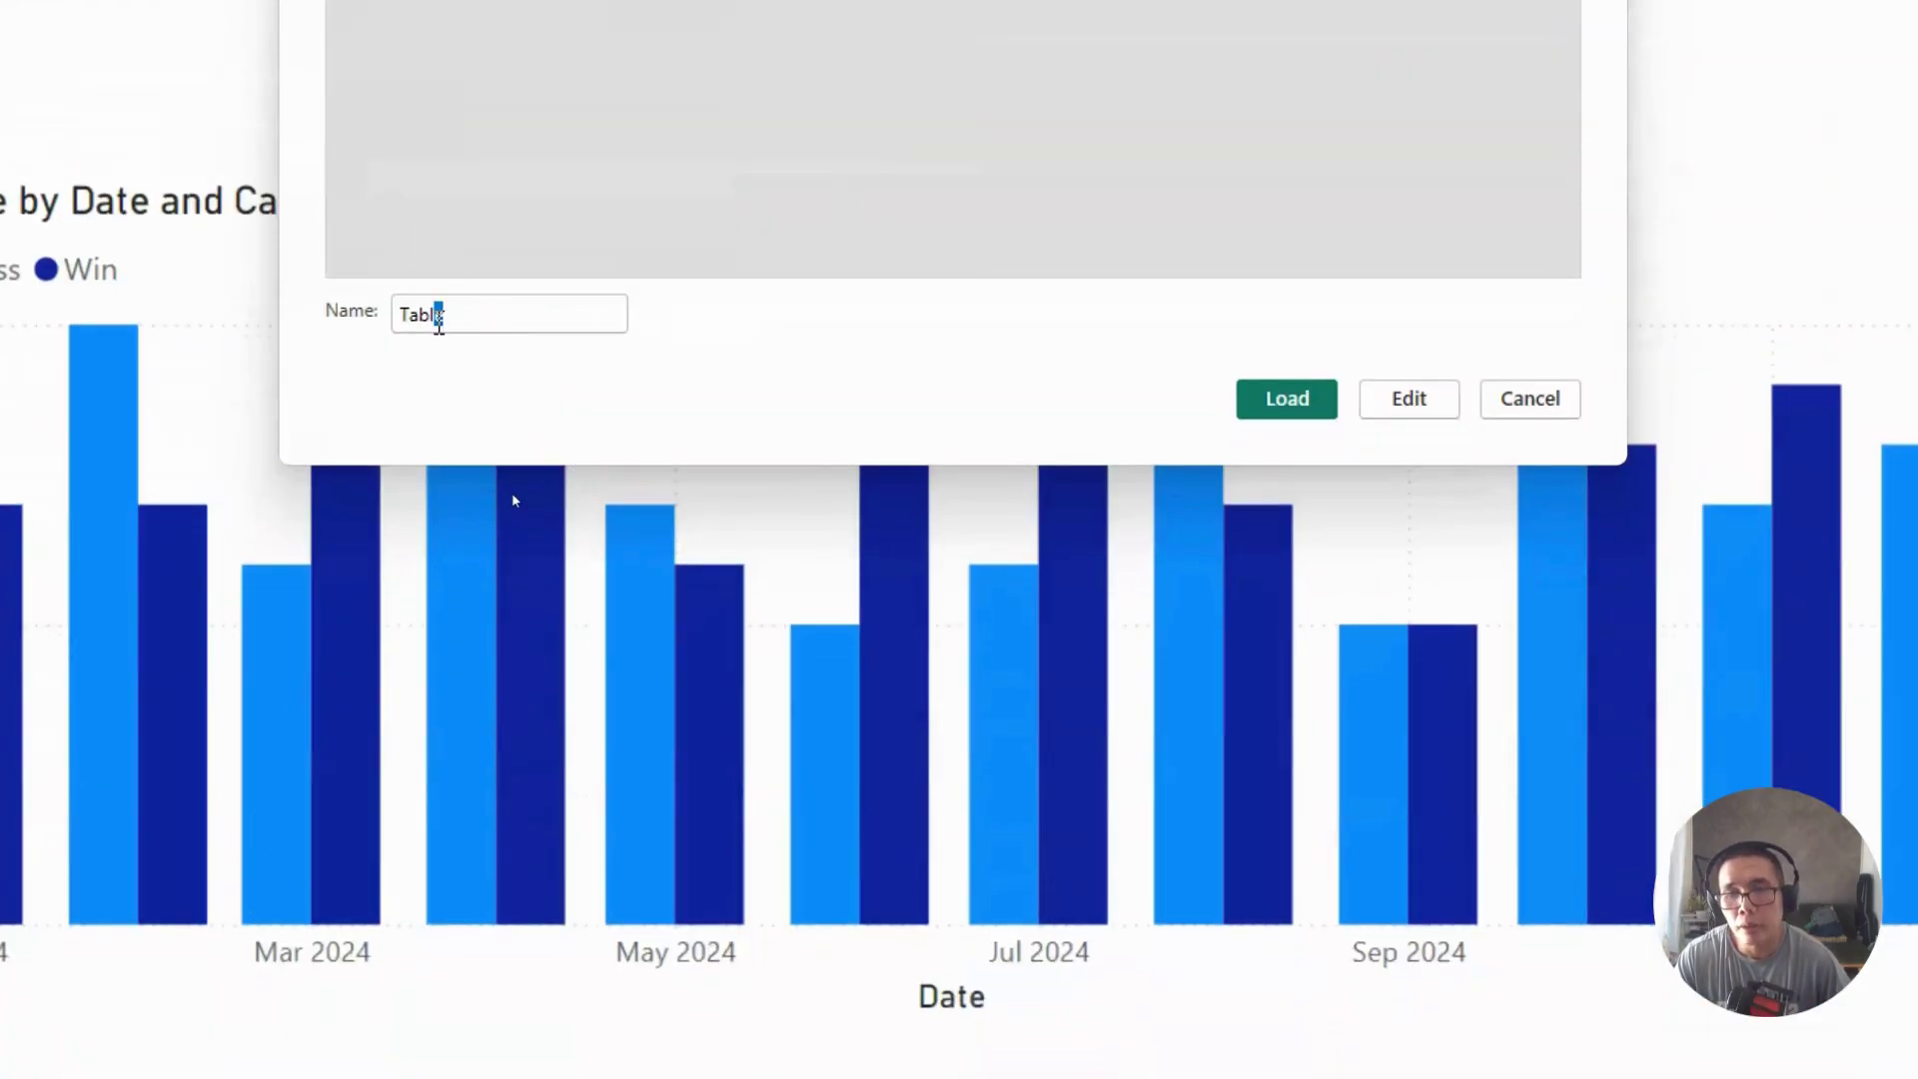
drag(440, 987, 311, 1008)
text(Slicer)
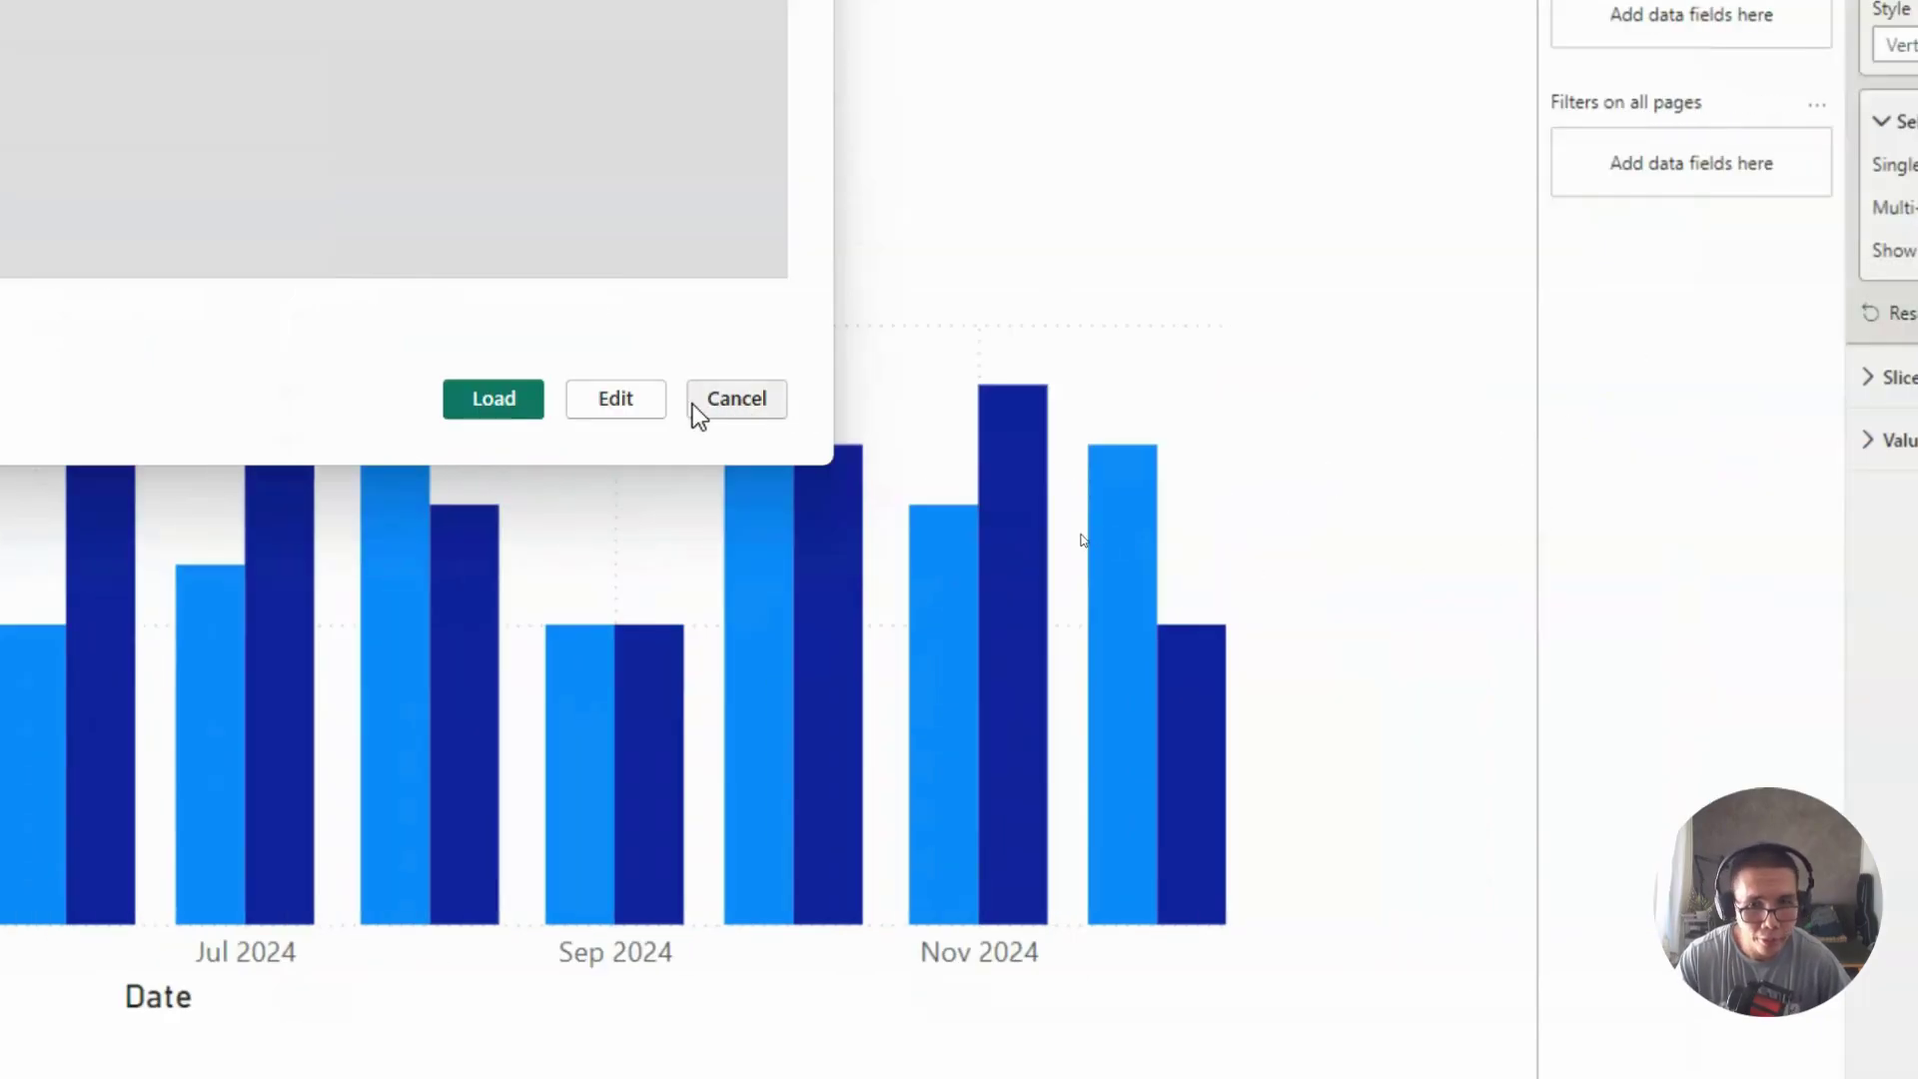
click(494, 399)
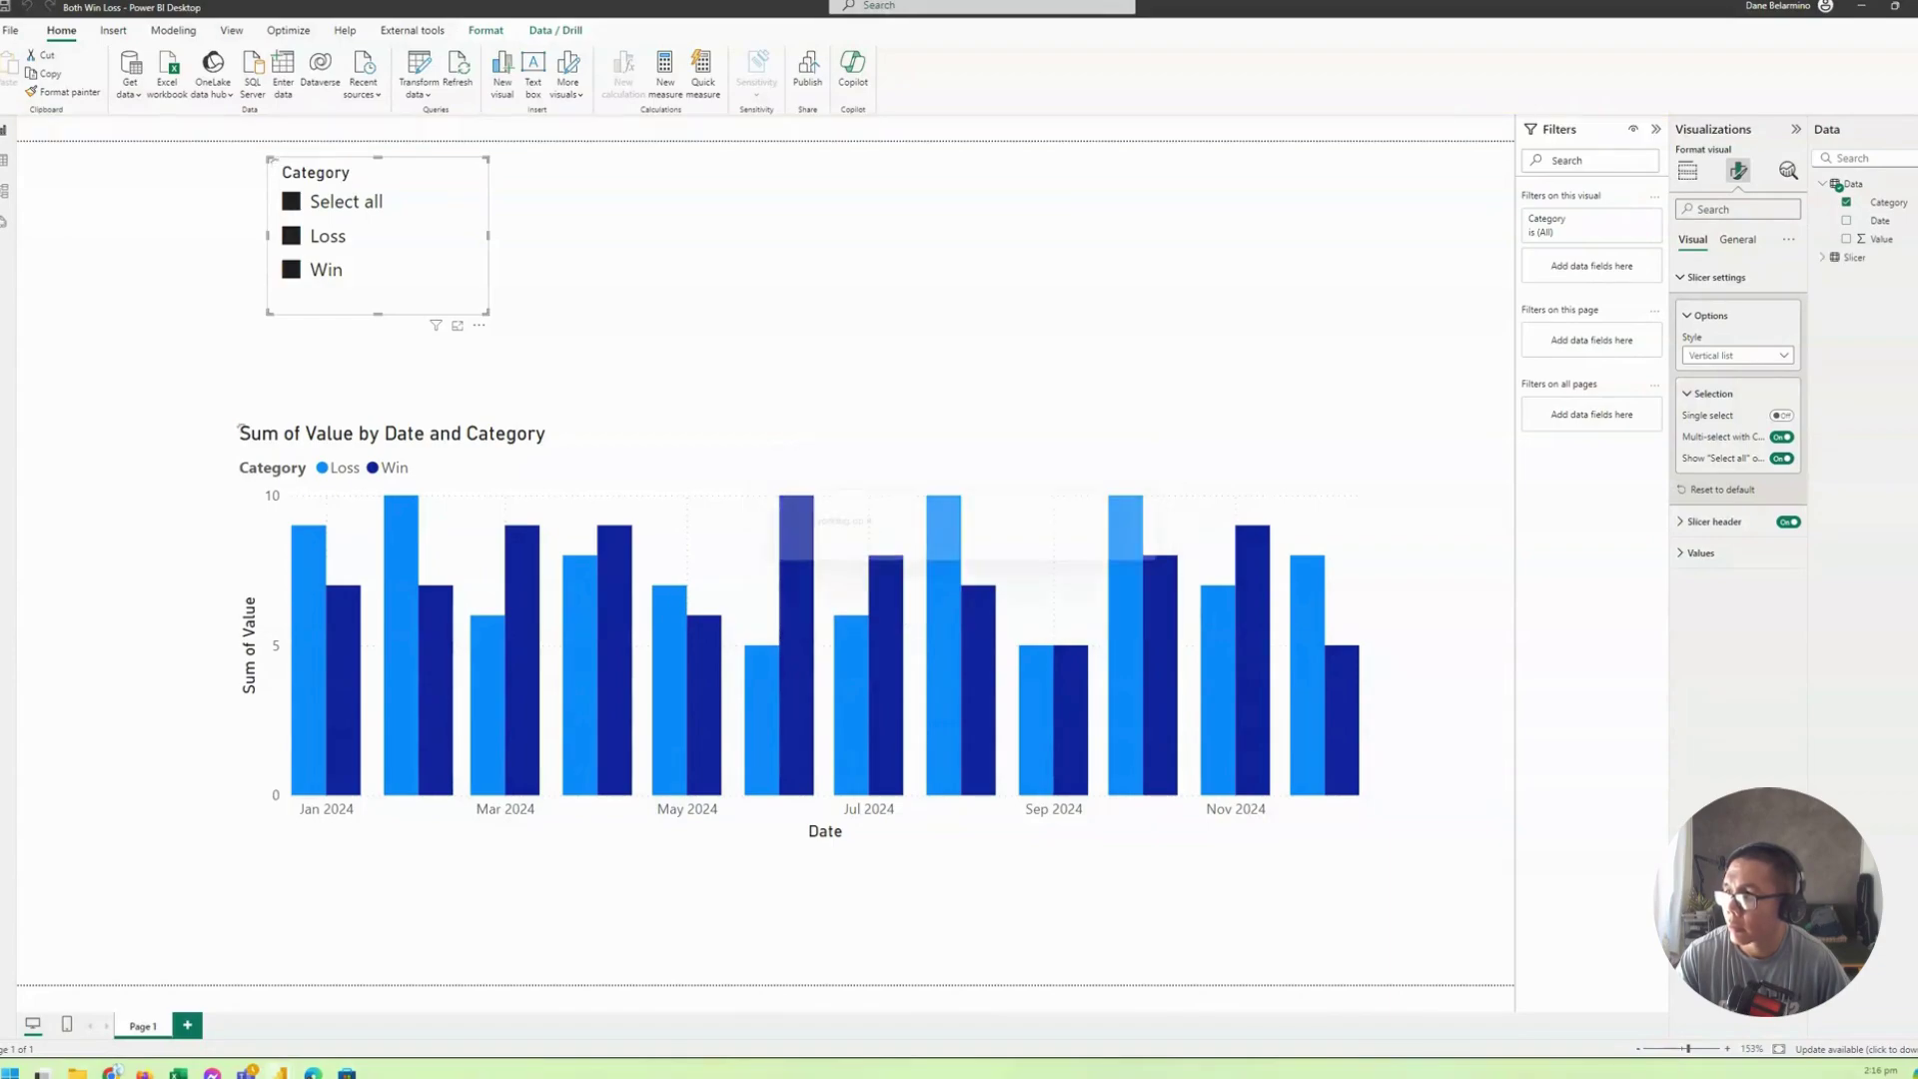
Step: In the Slicer table, set the Category column to be sorted by the Sort column
click(1203, 205)
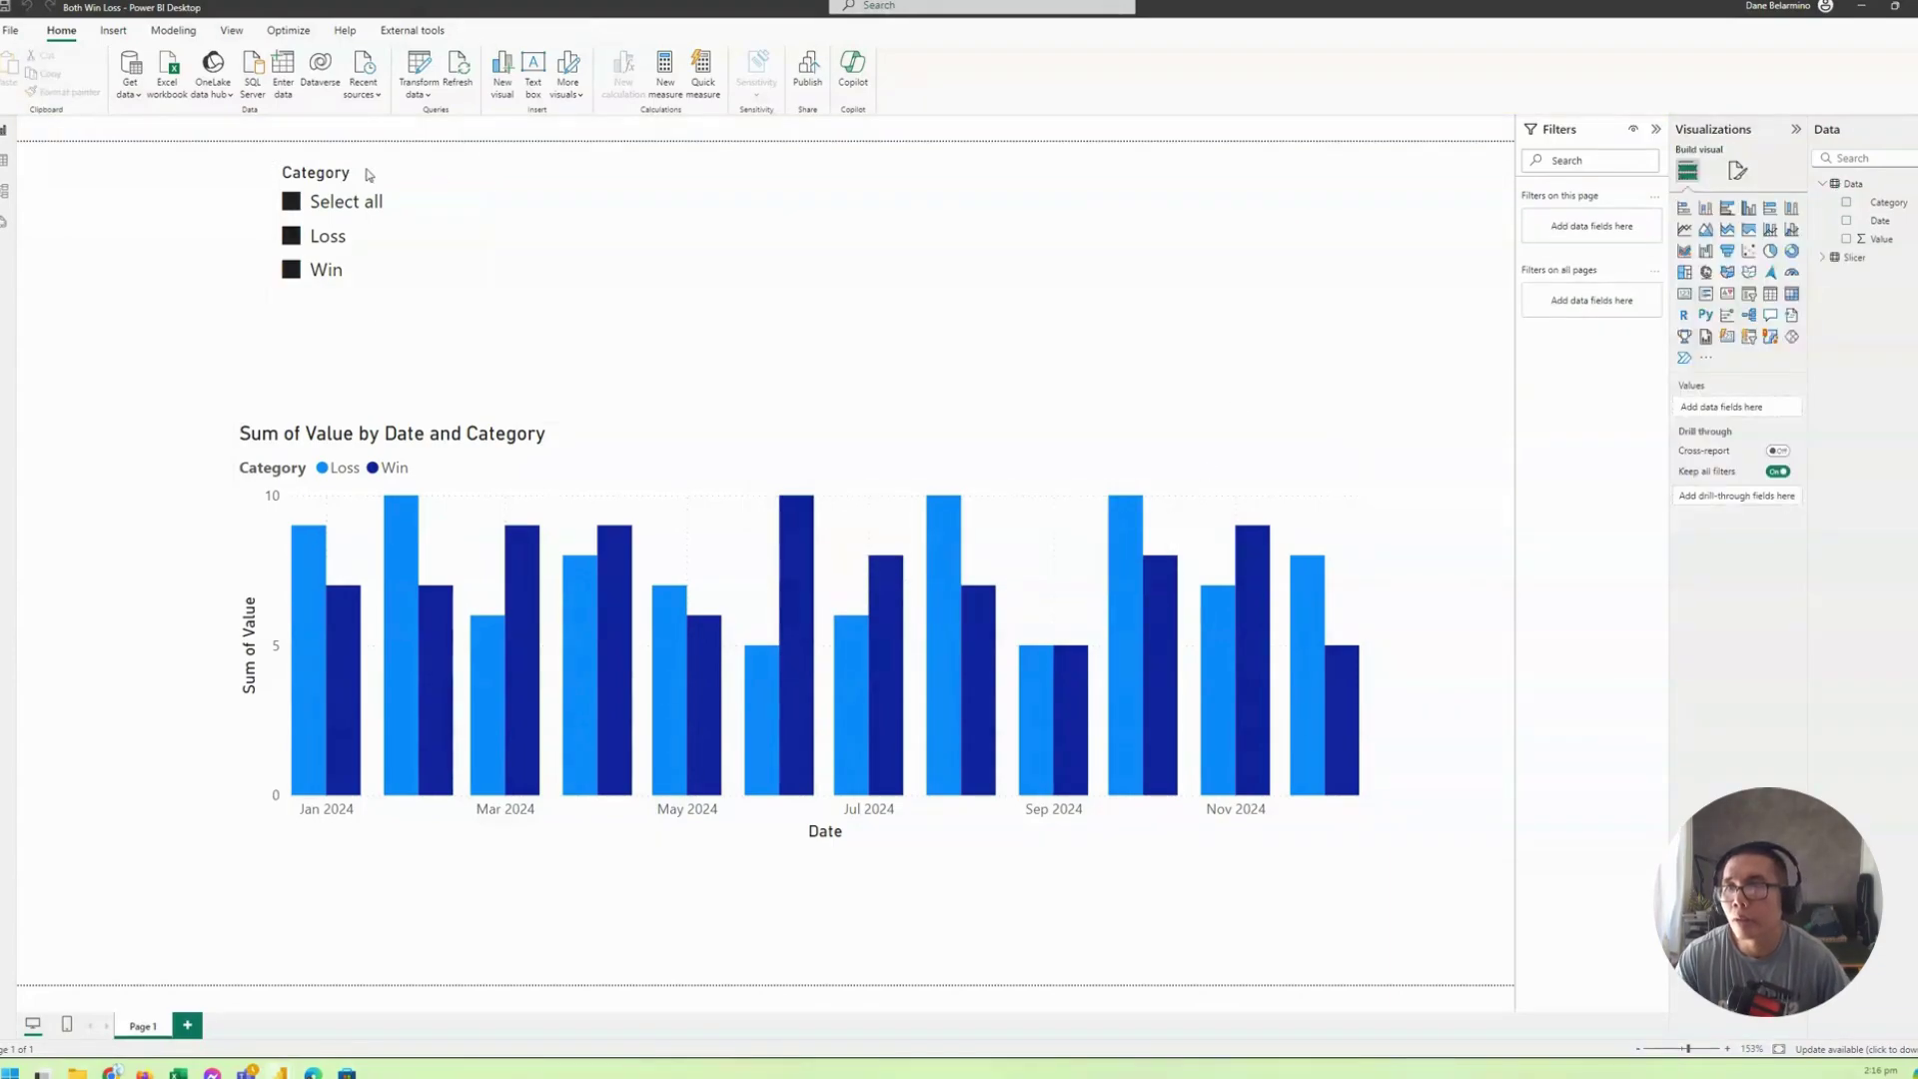
click(5, 161)
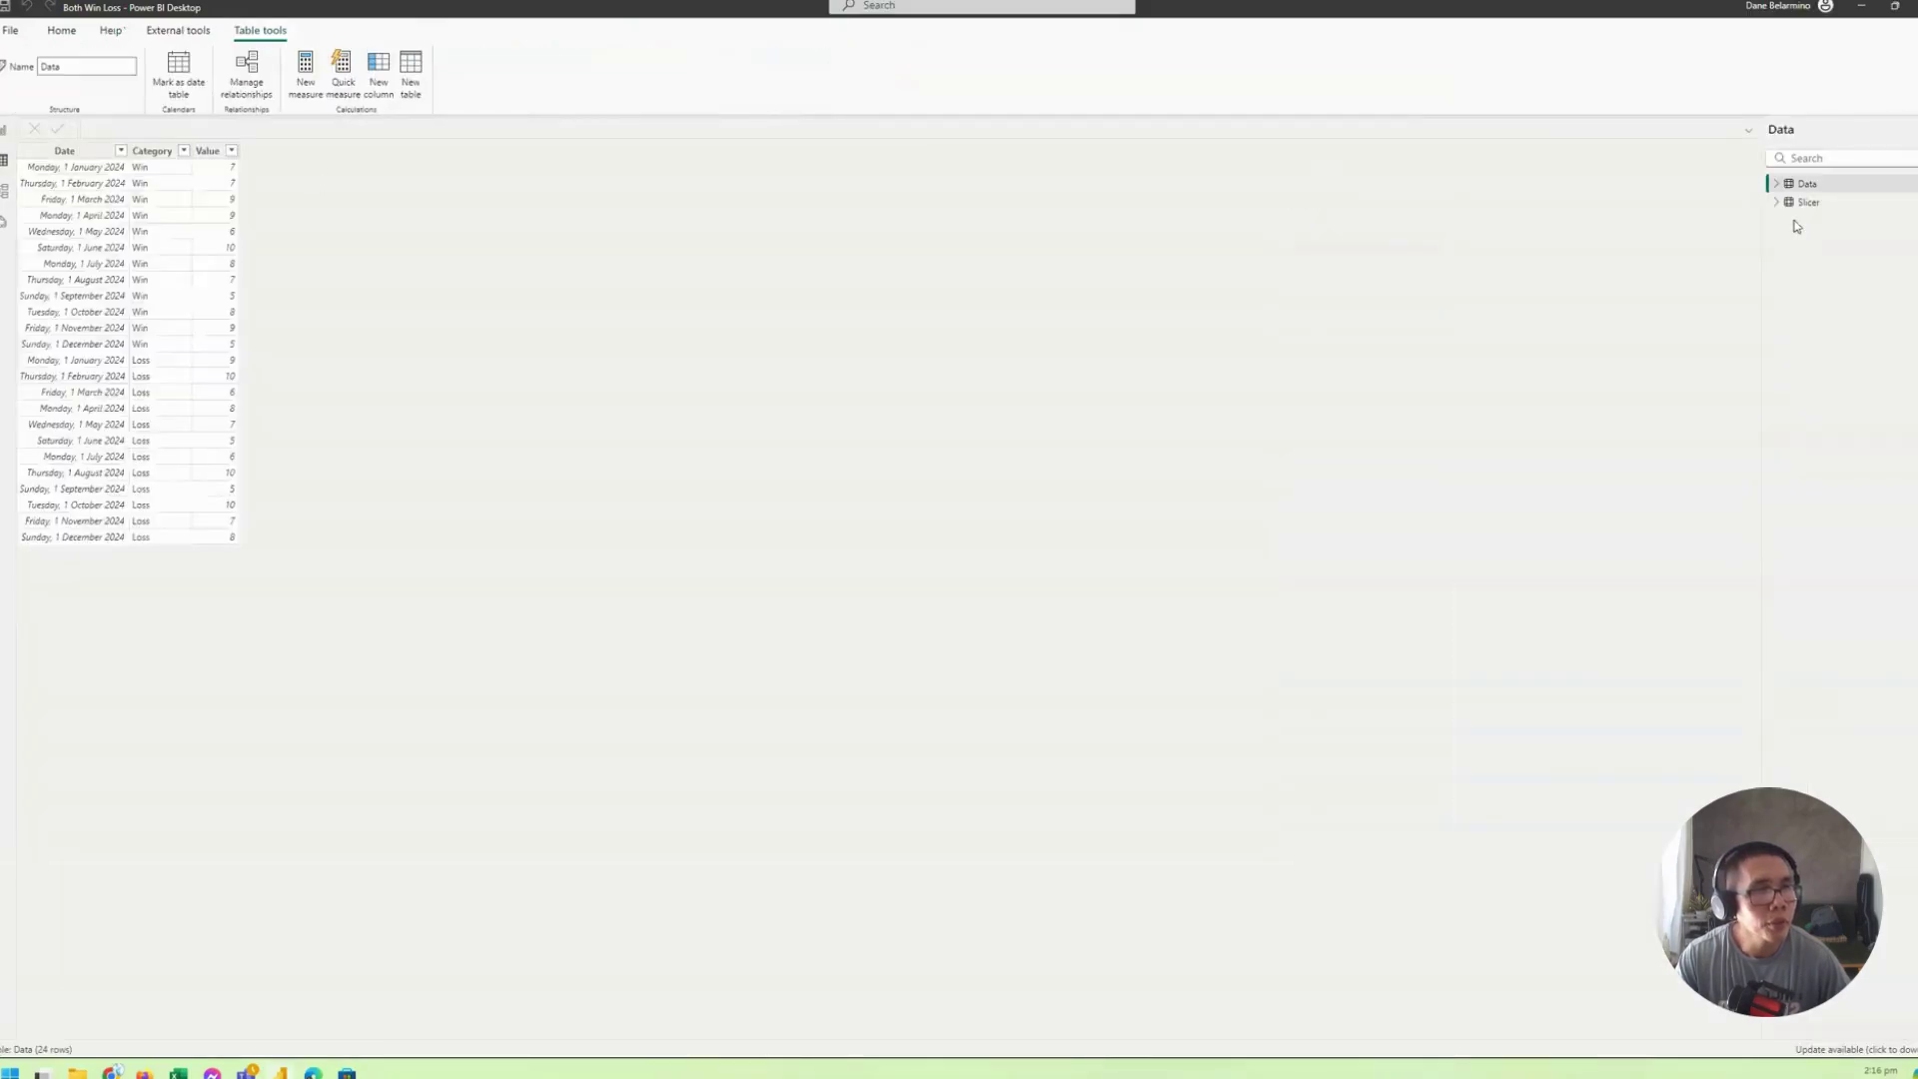
click(1807, 203)
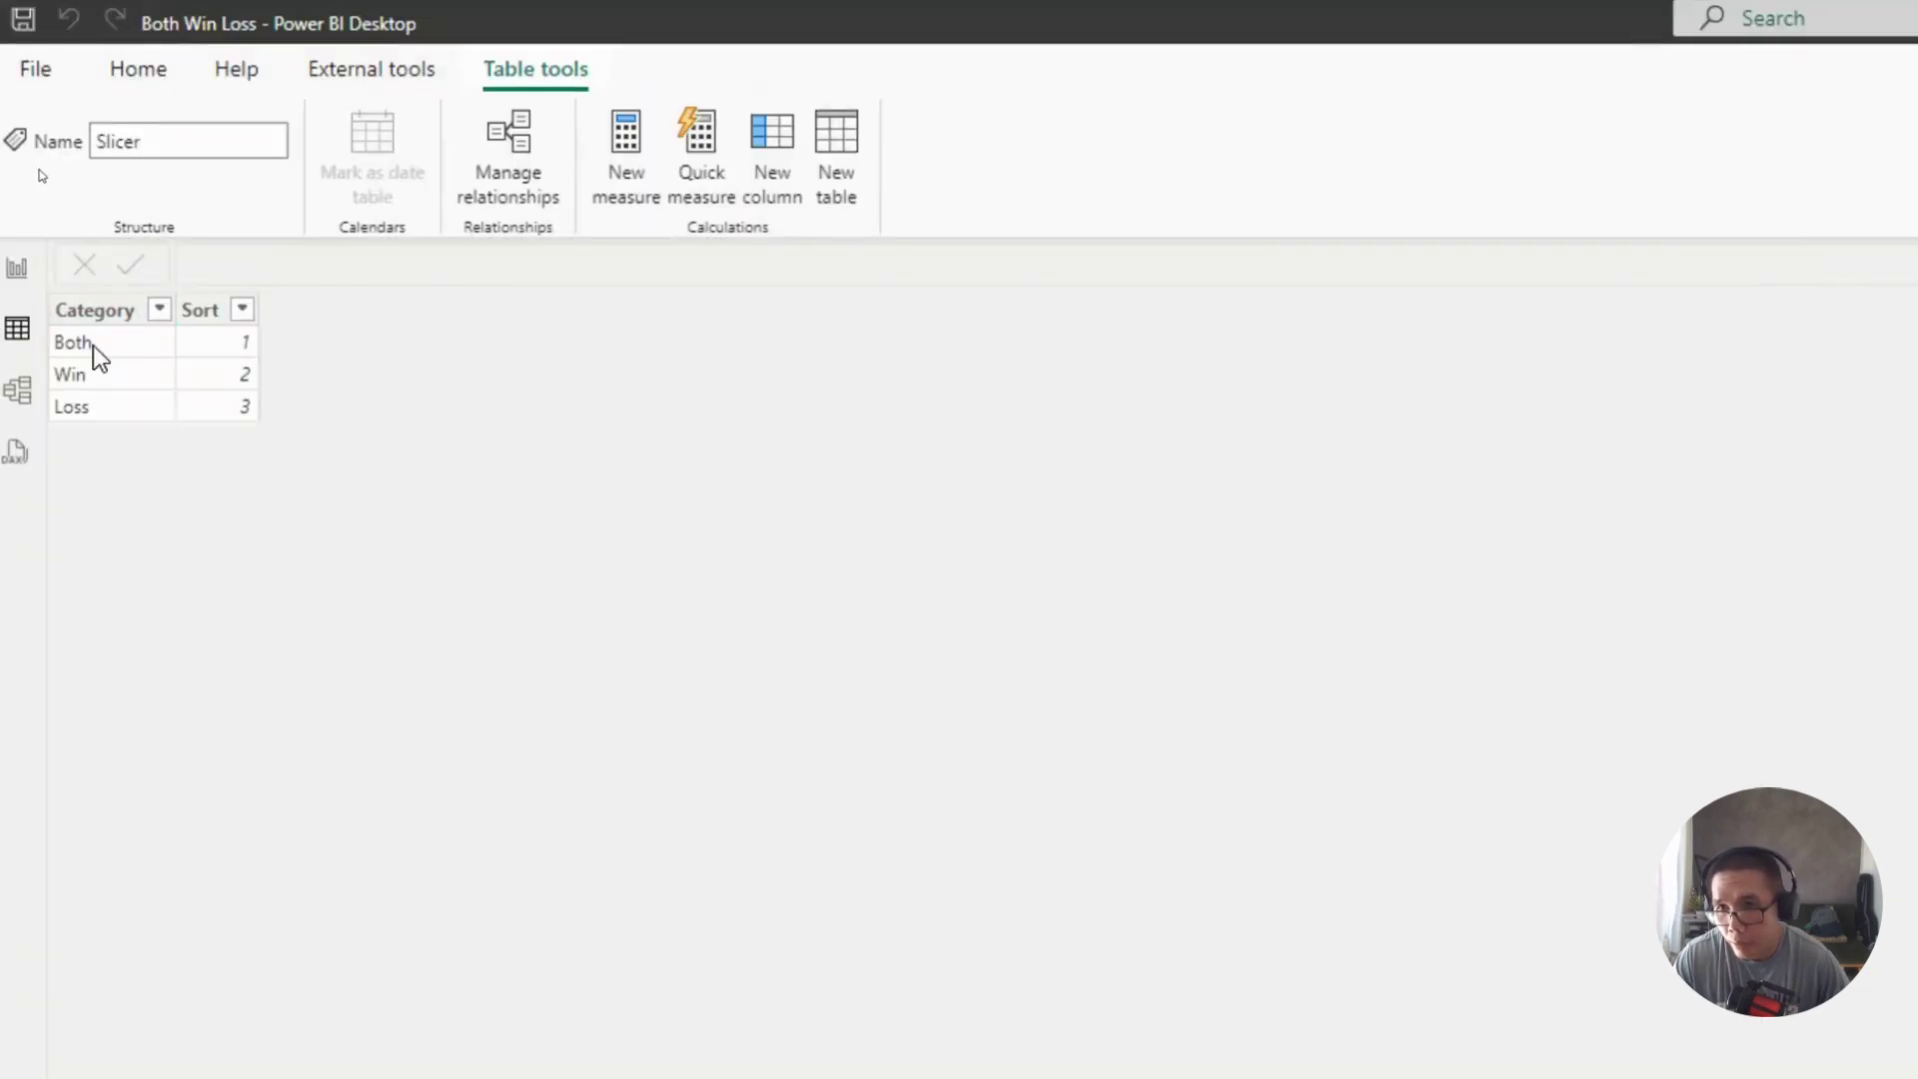
click(98, 313)
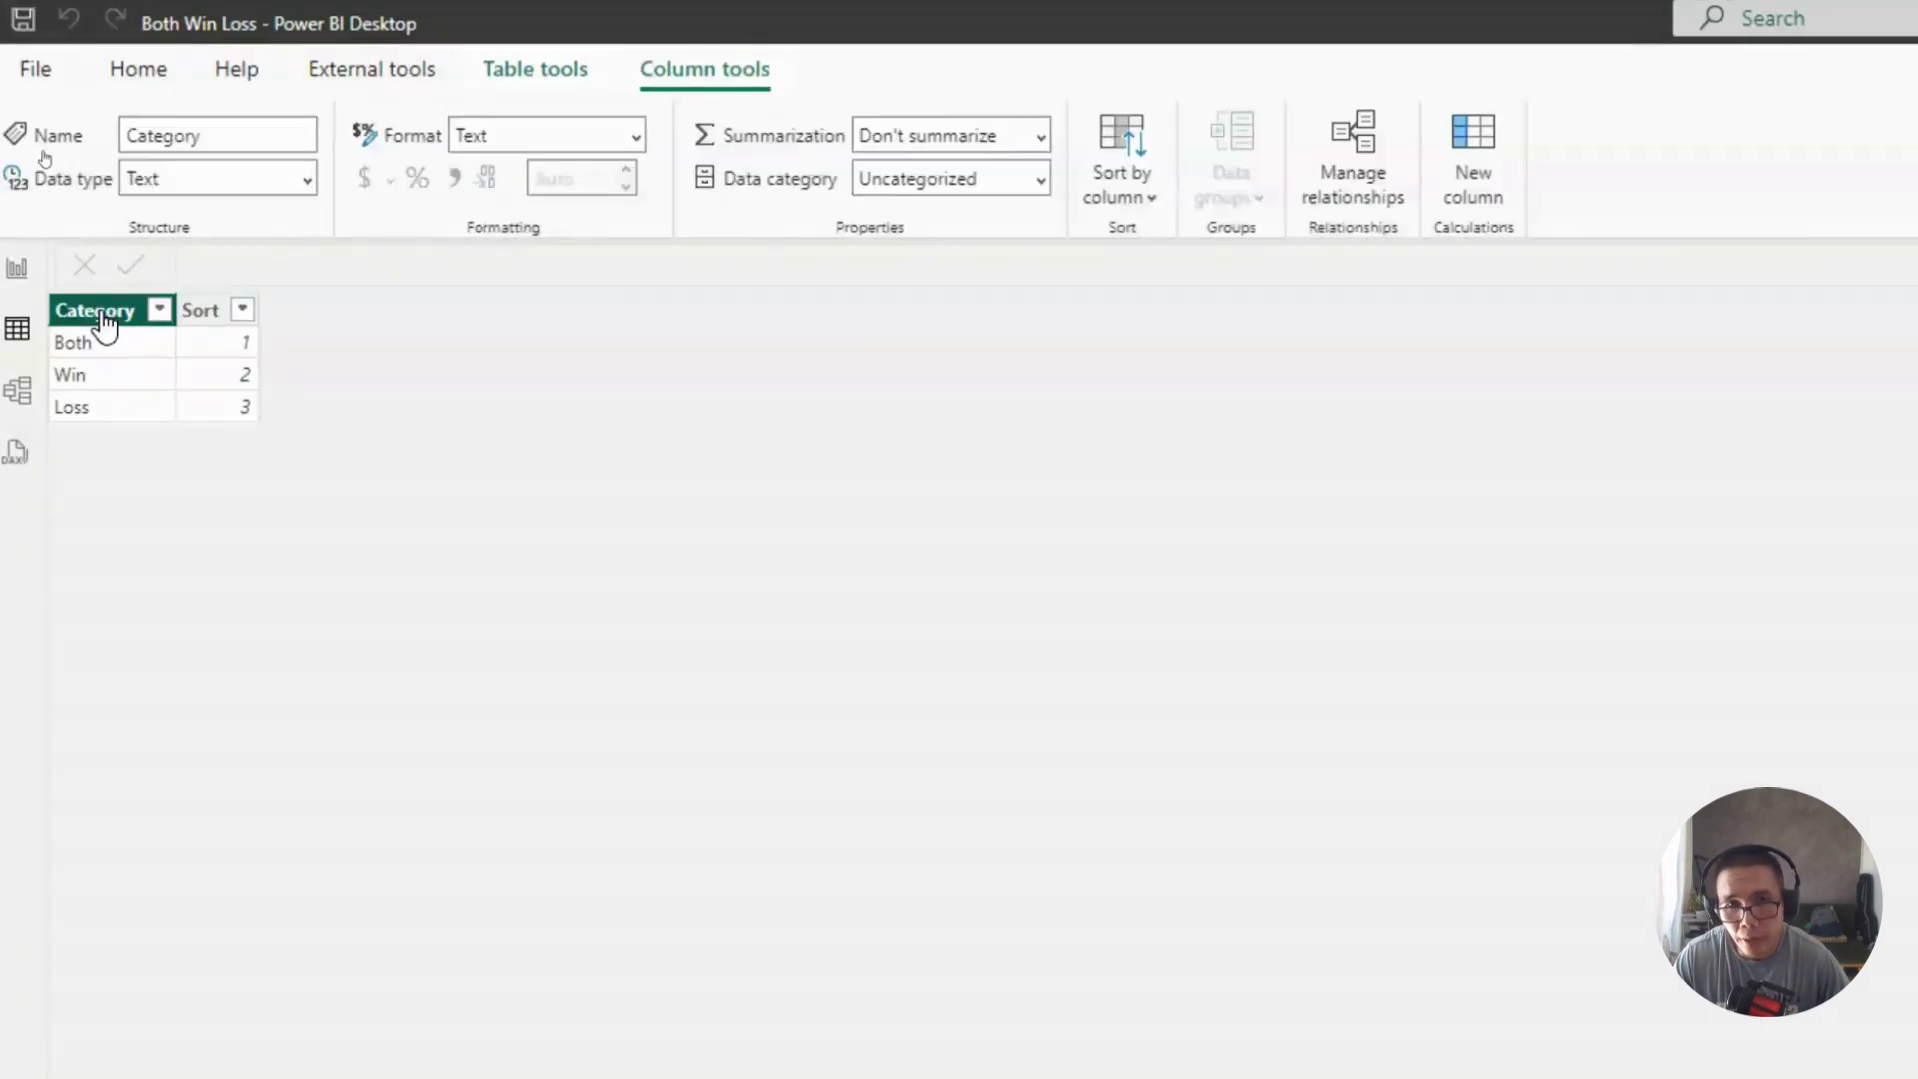
click(1084, 200)
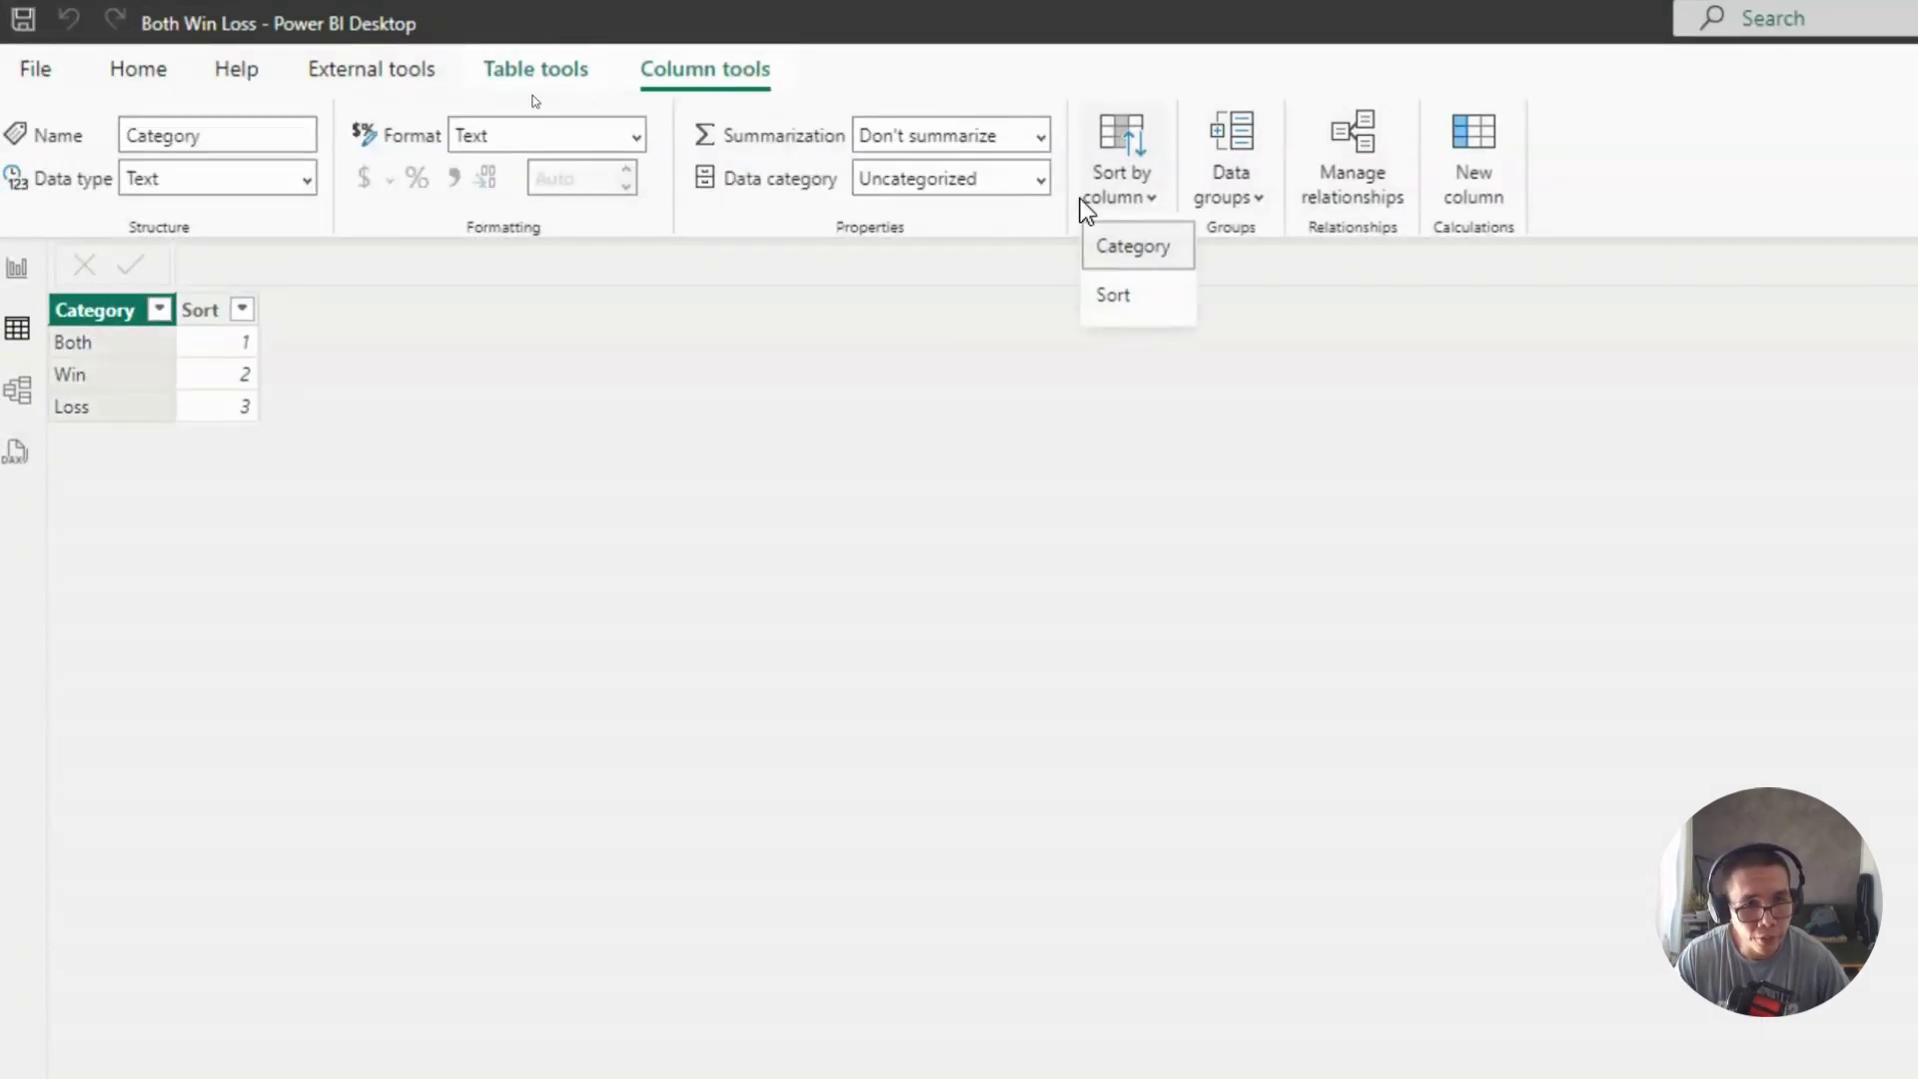
click(1120, 309)
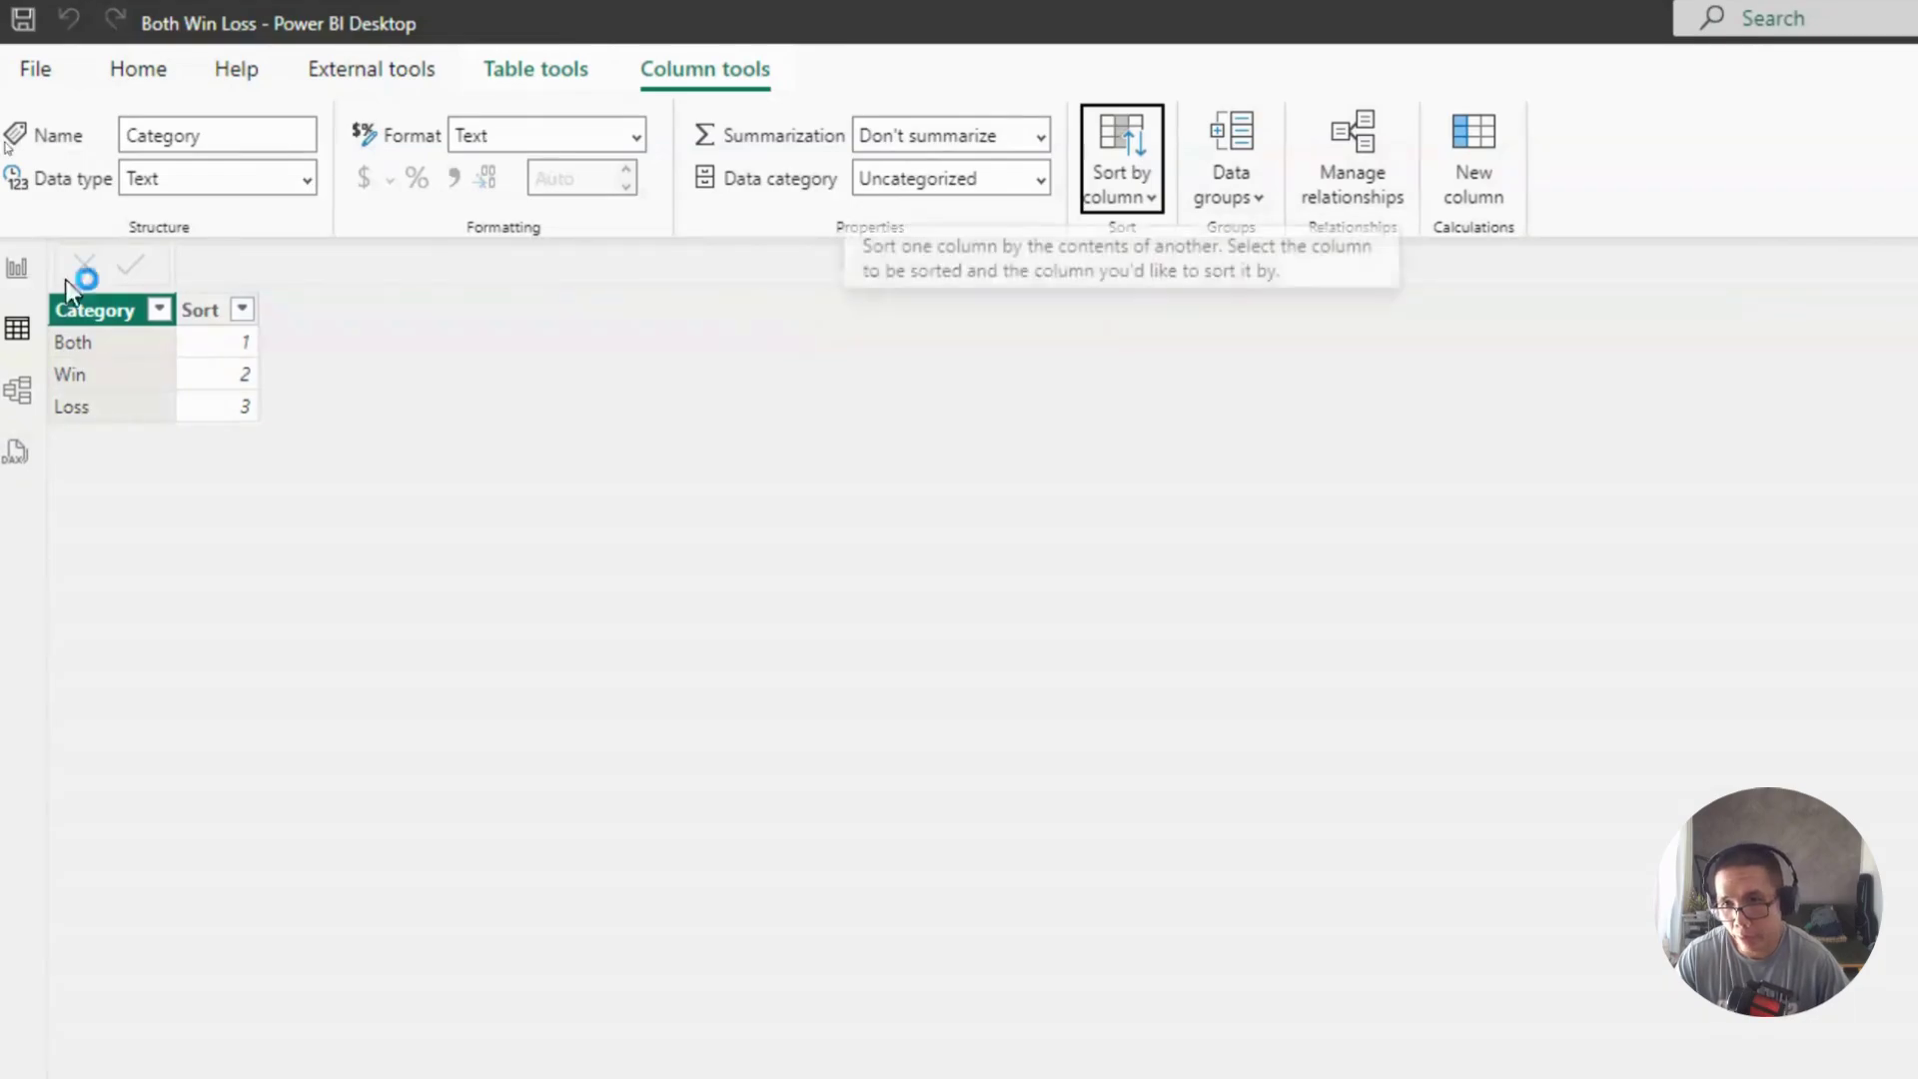
Step: Hide the Slicer table's Sort column from report view and return to the report page
right_click(221, 311)
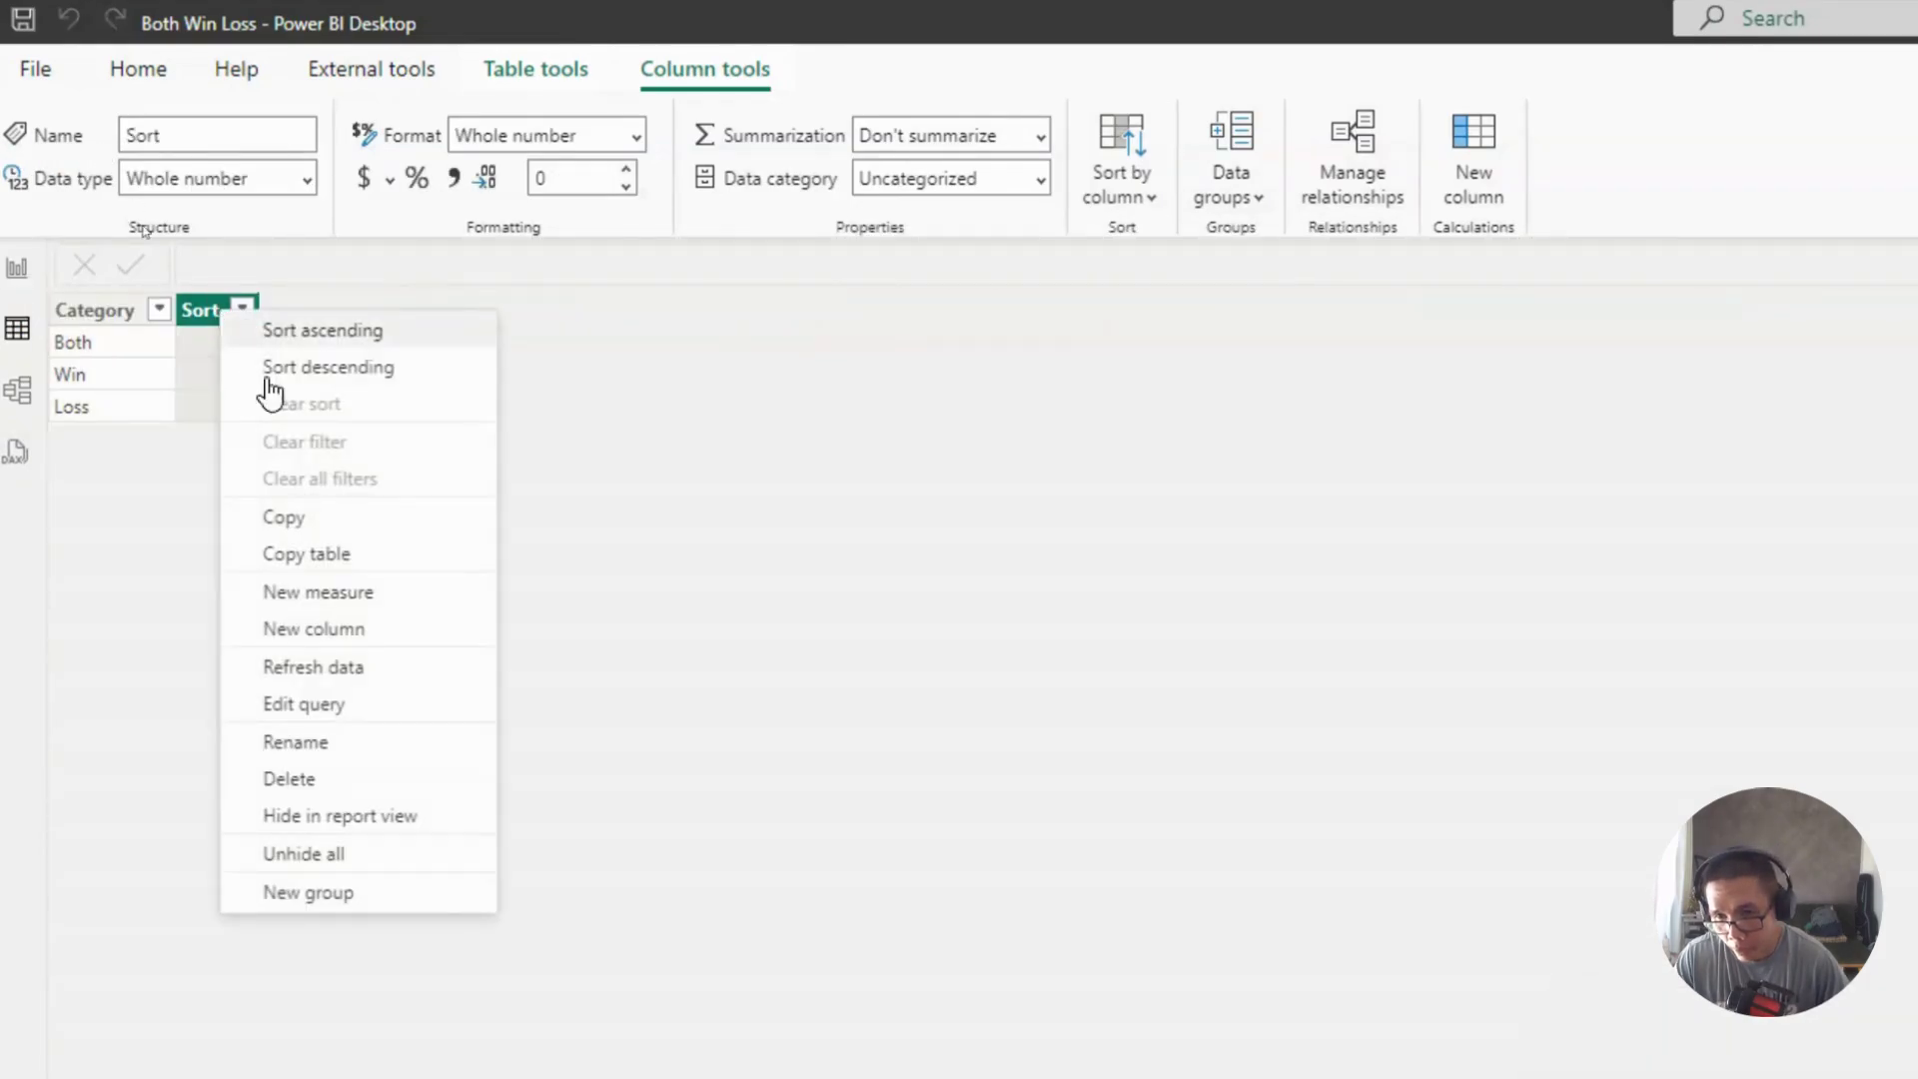
click(327, 821)
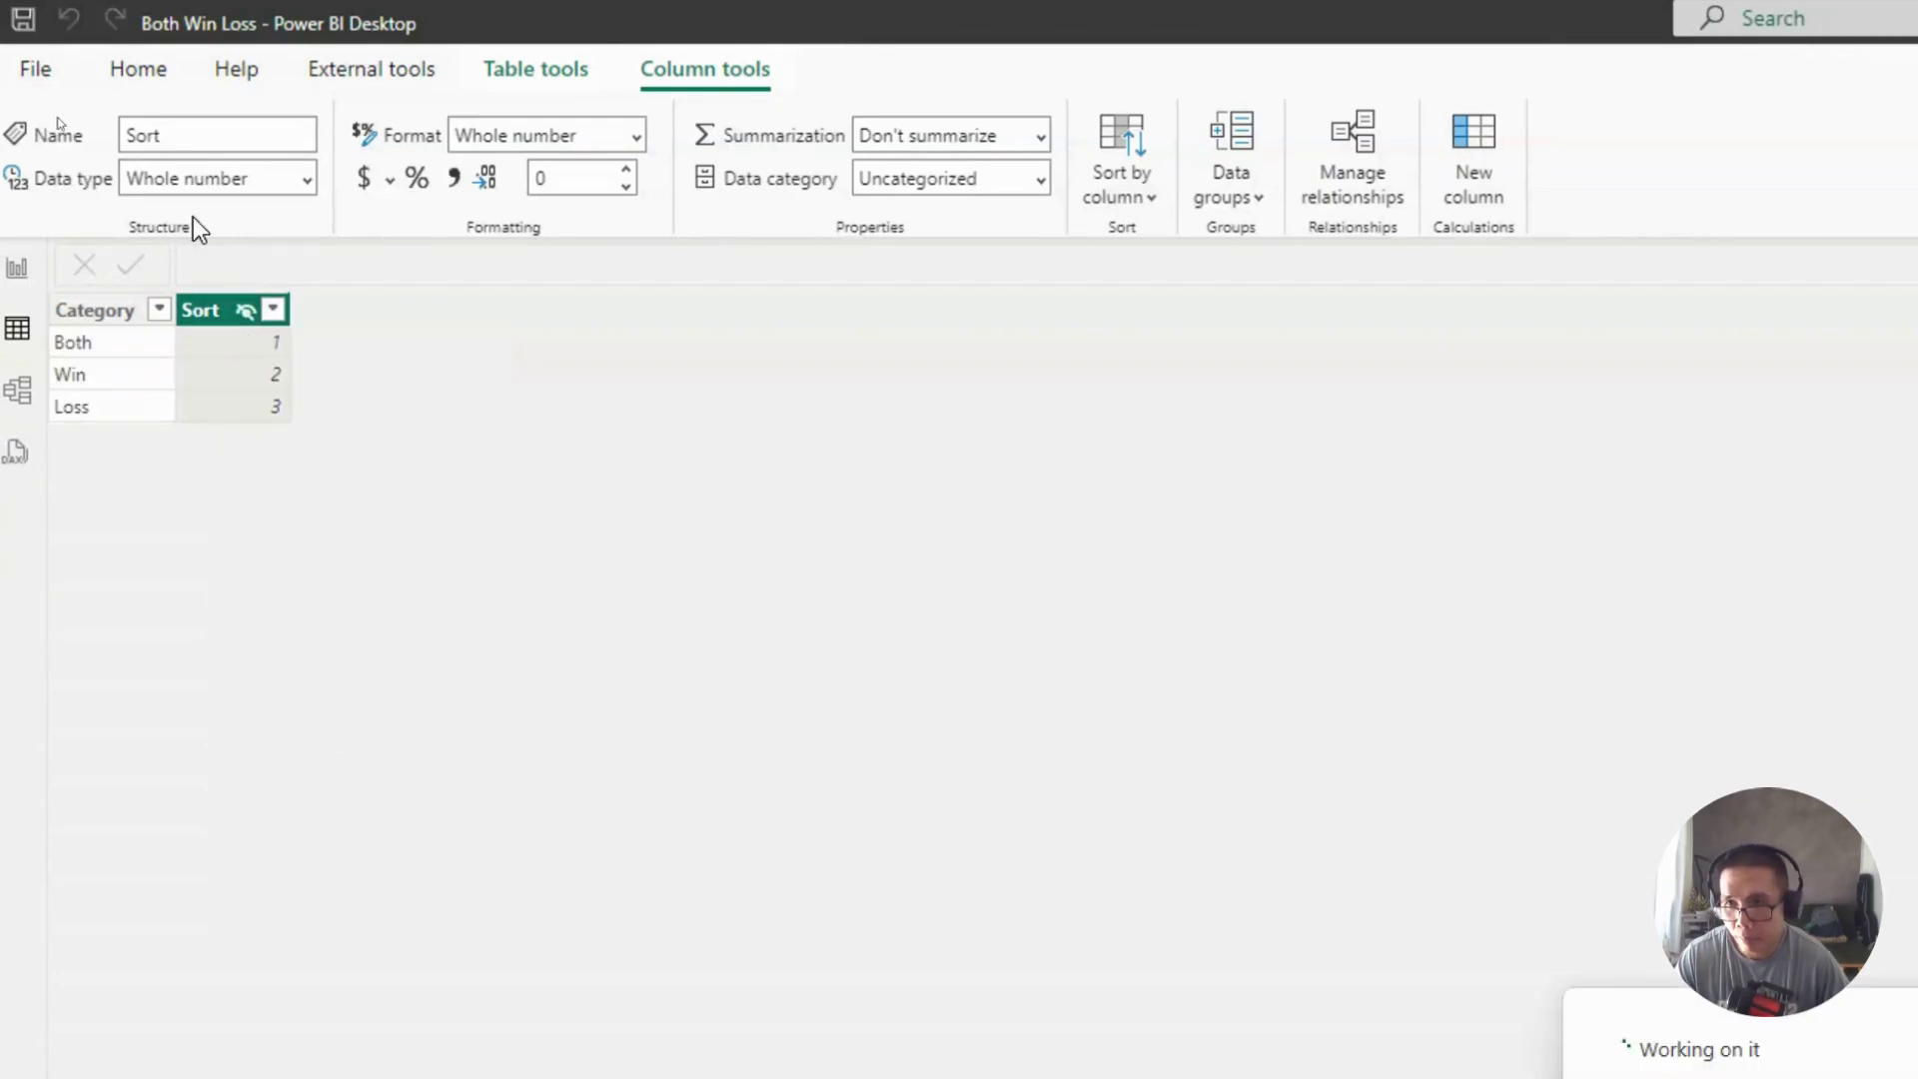
click(17, 270)
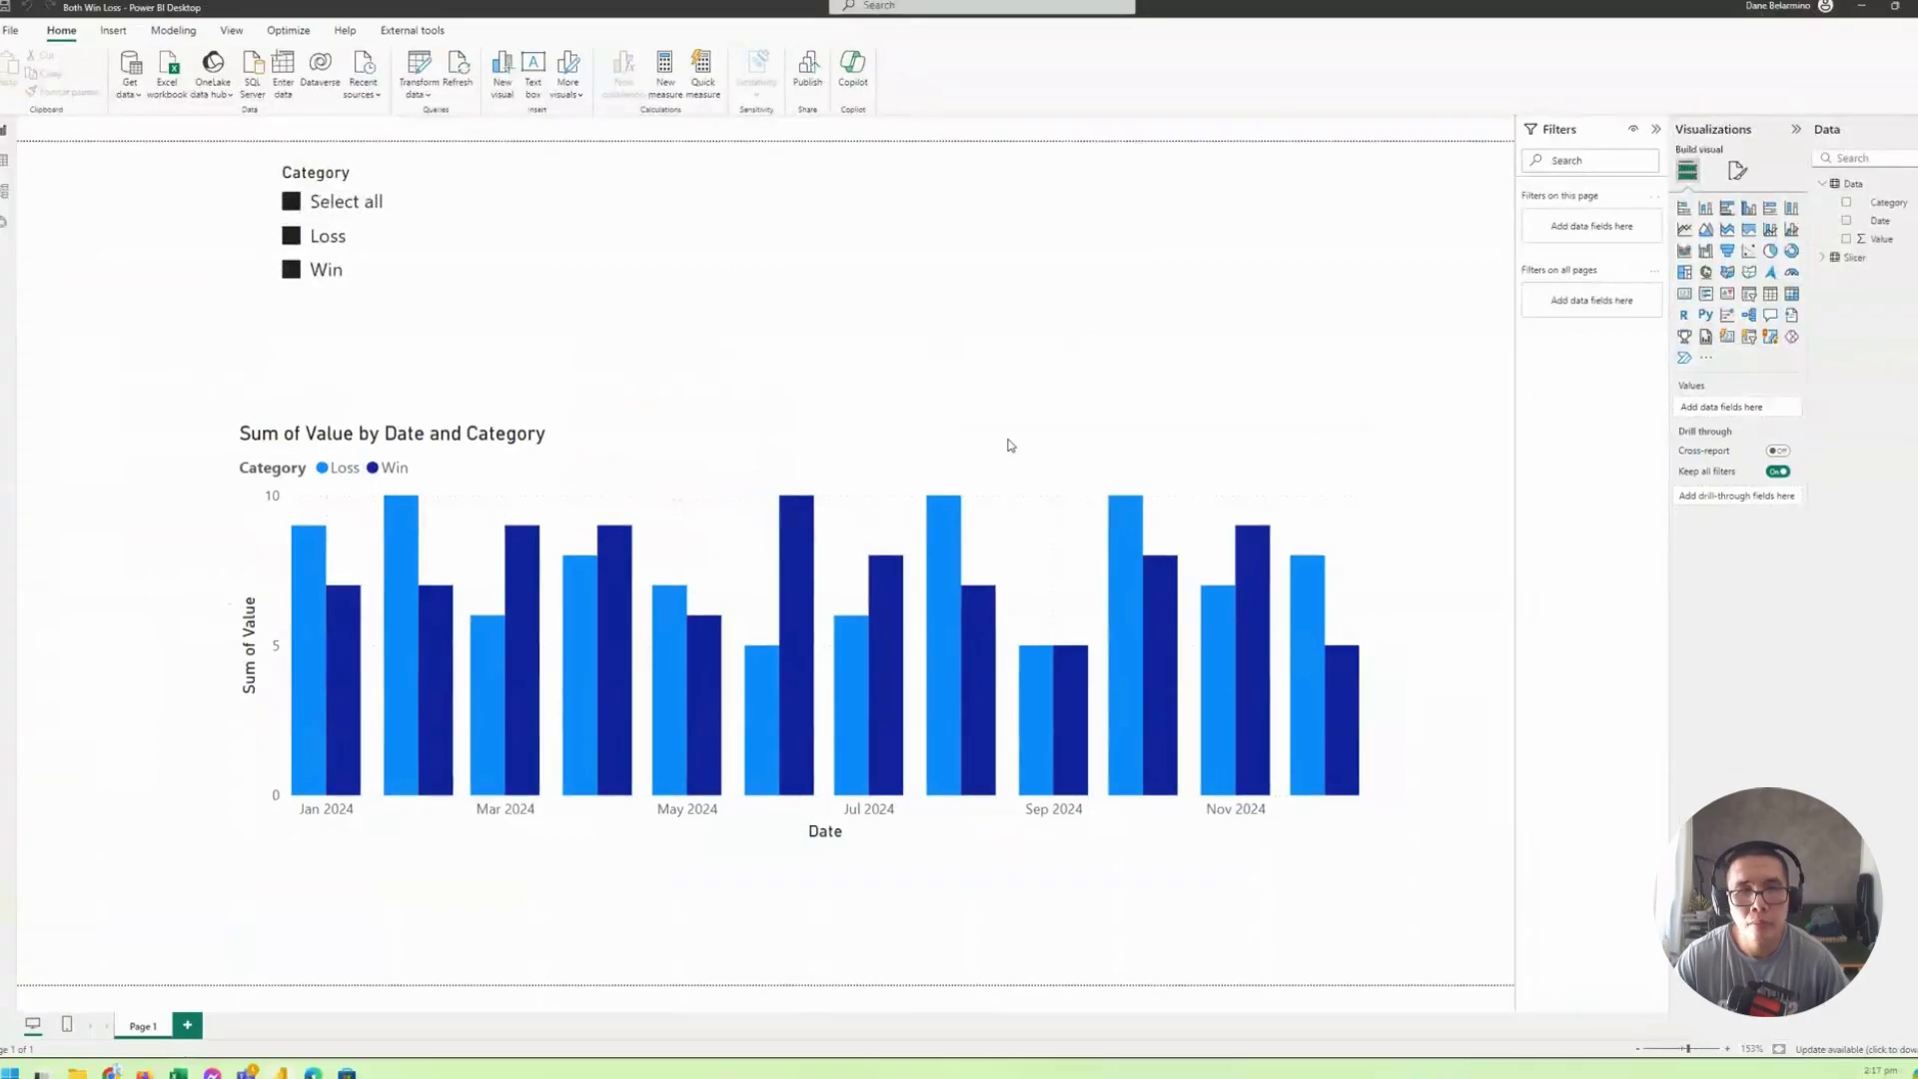
Step: Add a slicer on the Slicer table's Category field, narrow it and place it beside the existing Category slicer
click(1823, 258)
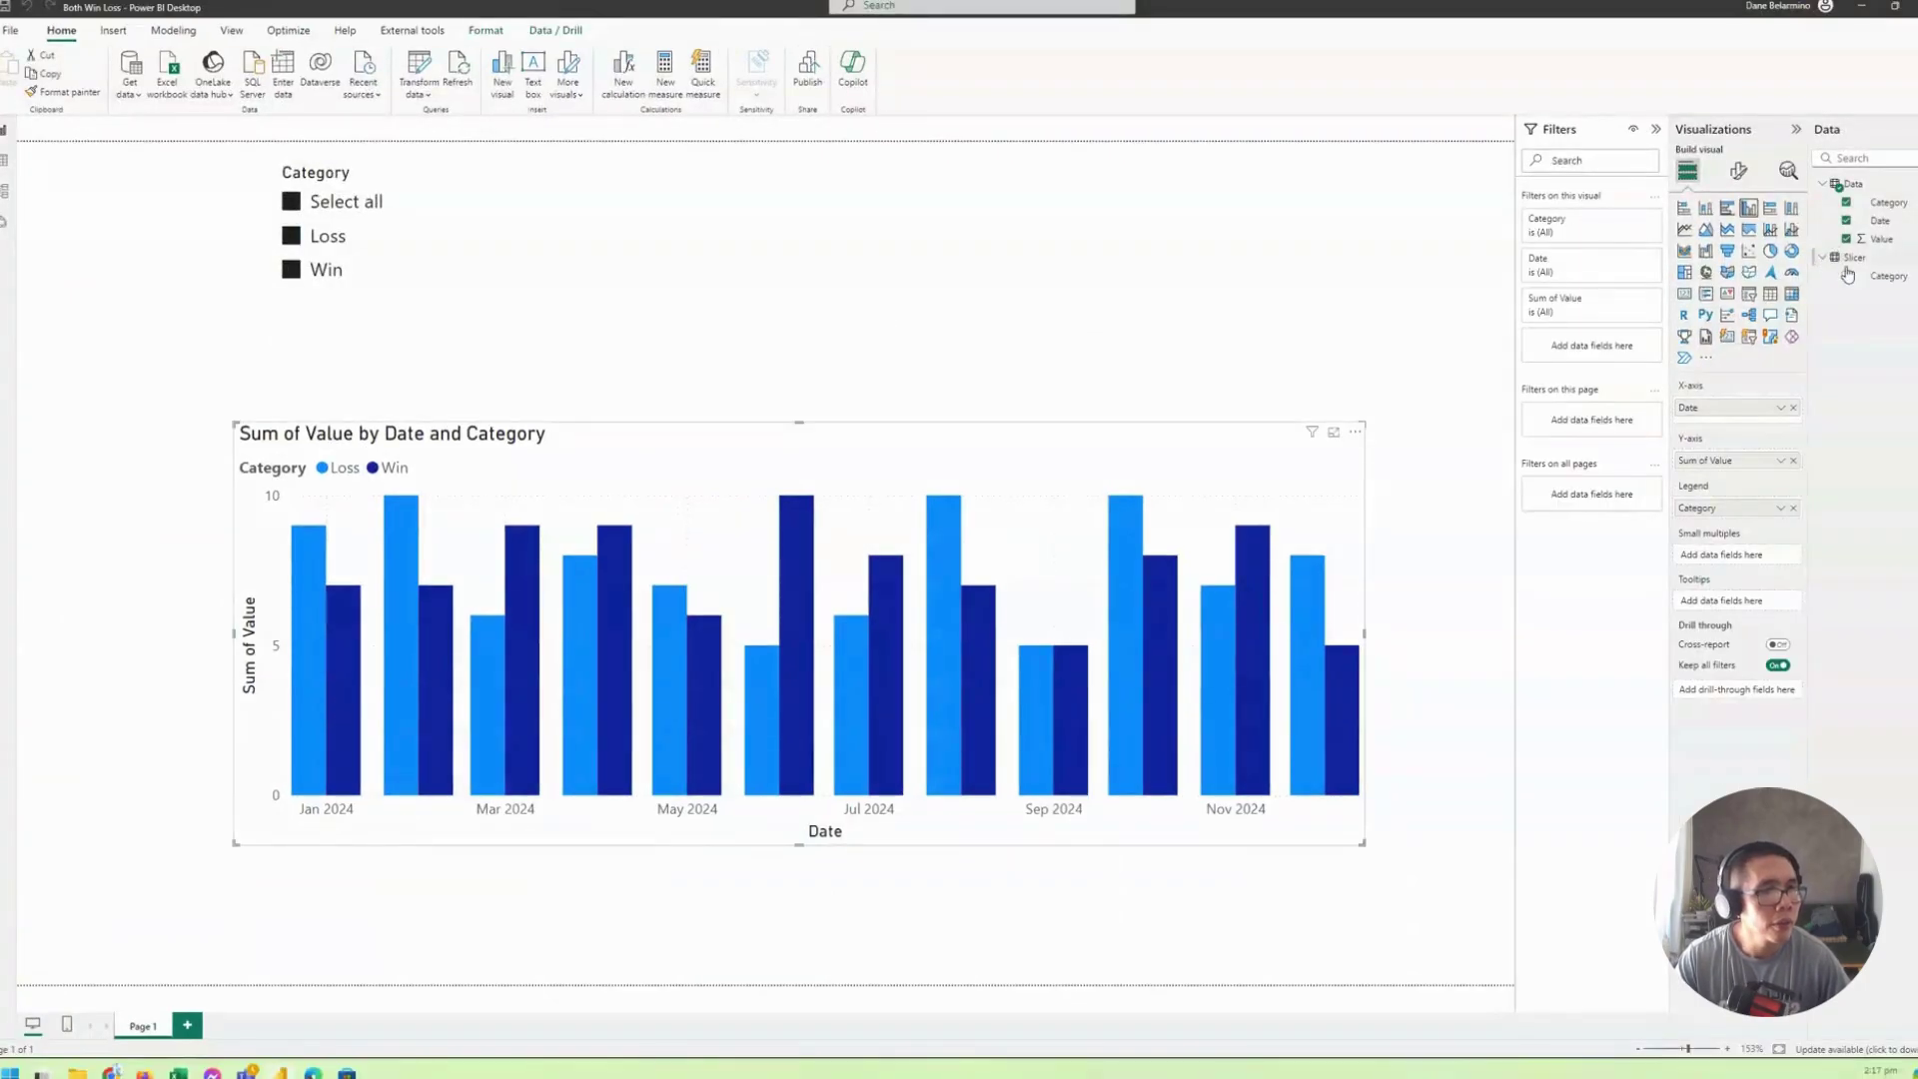
drag(1117, 183, 1227, 205)
click(1748, 294)
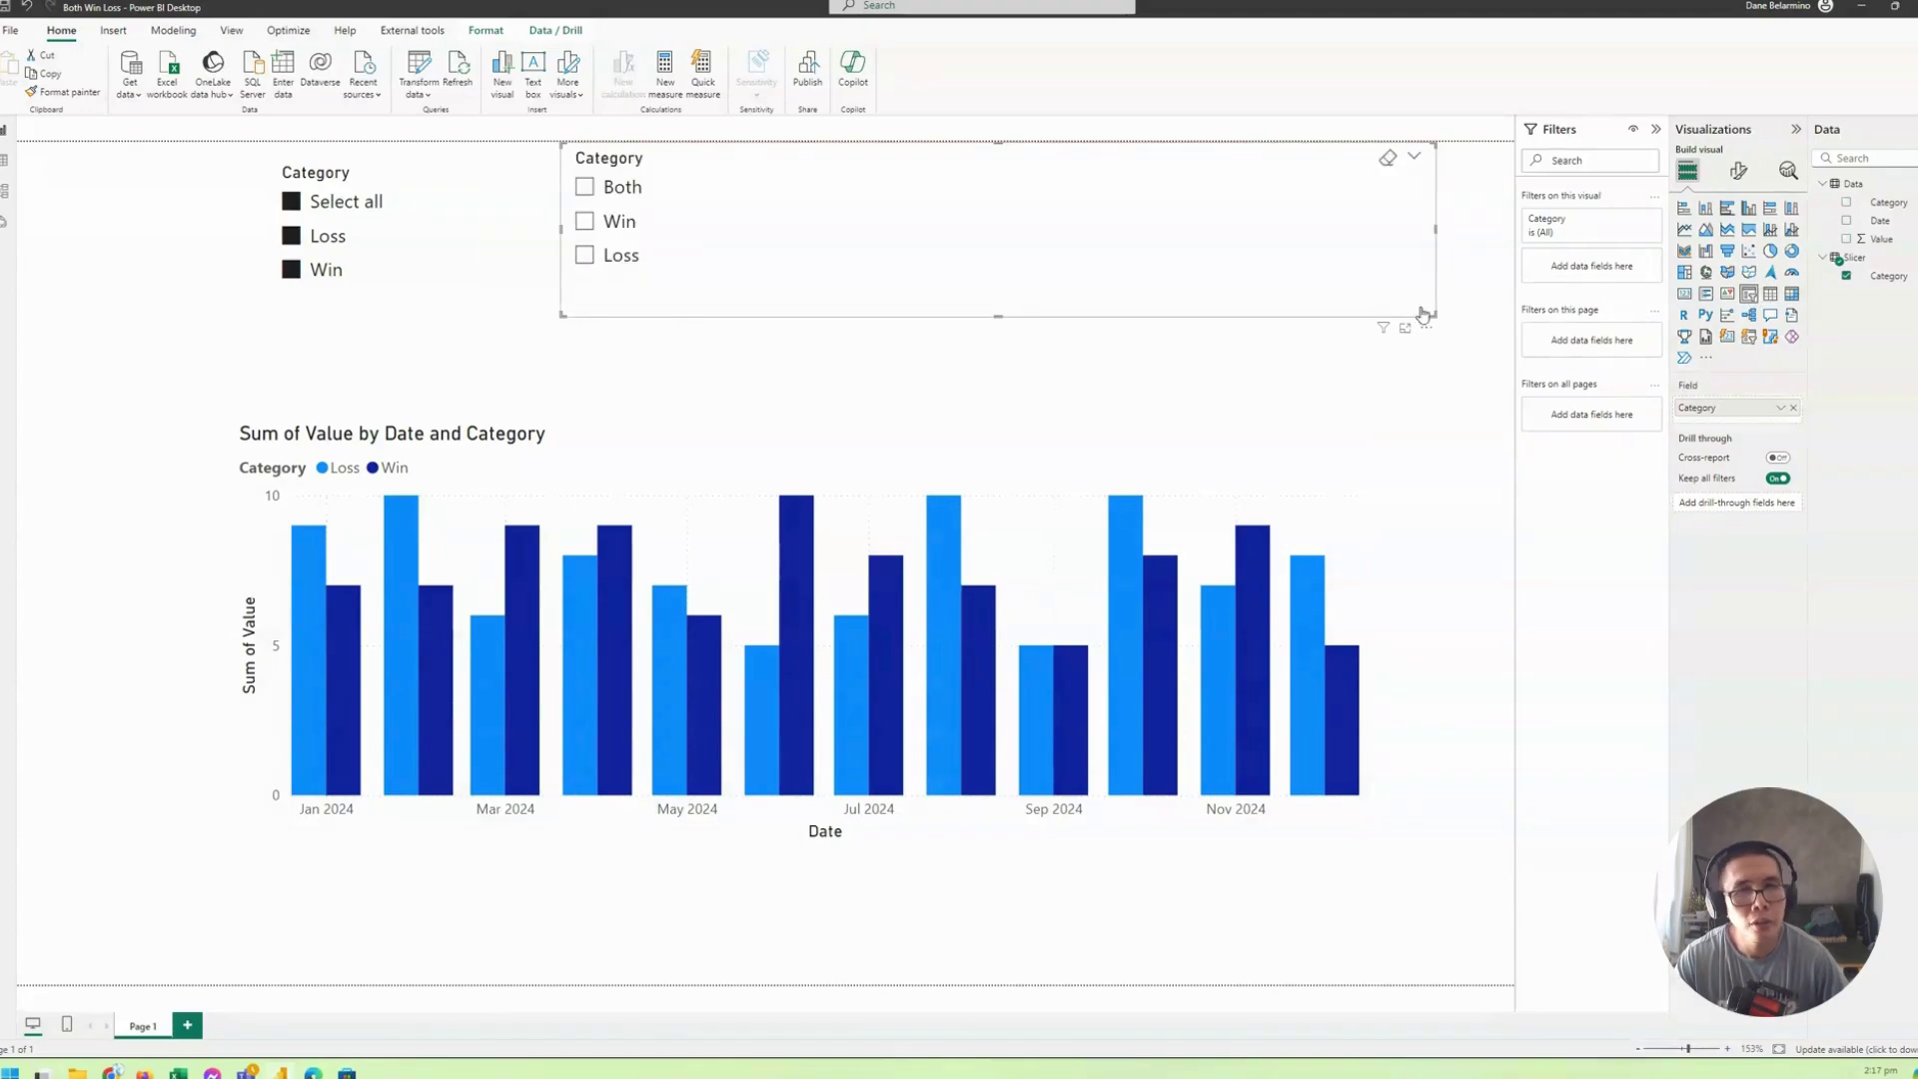
drag(1435, 316, 873, 320)
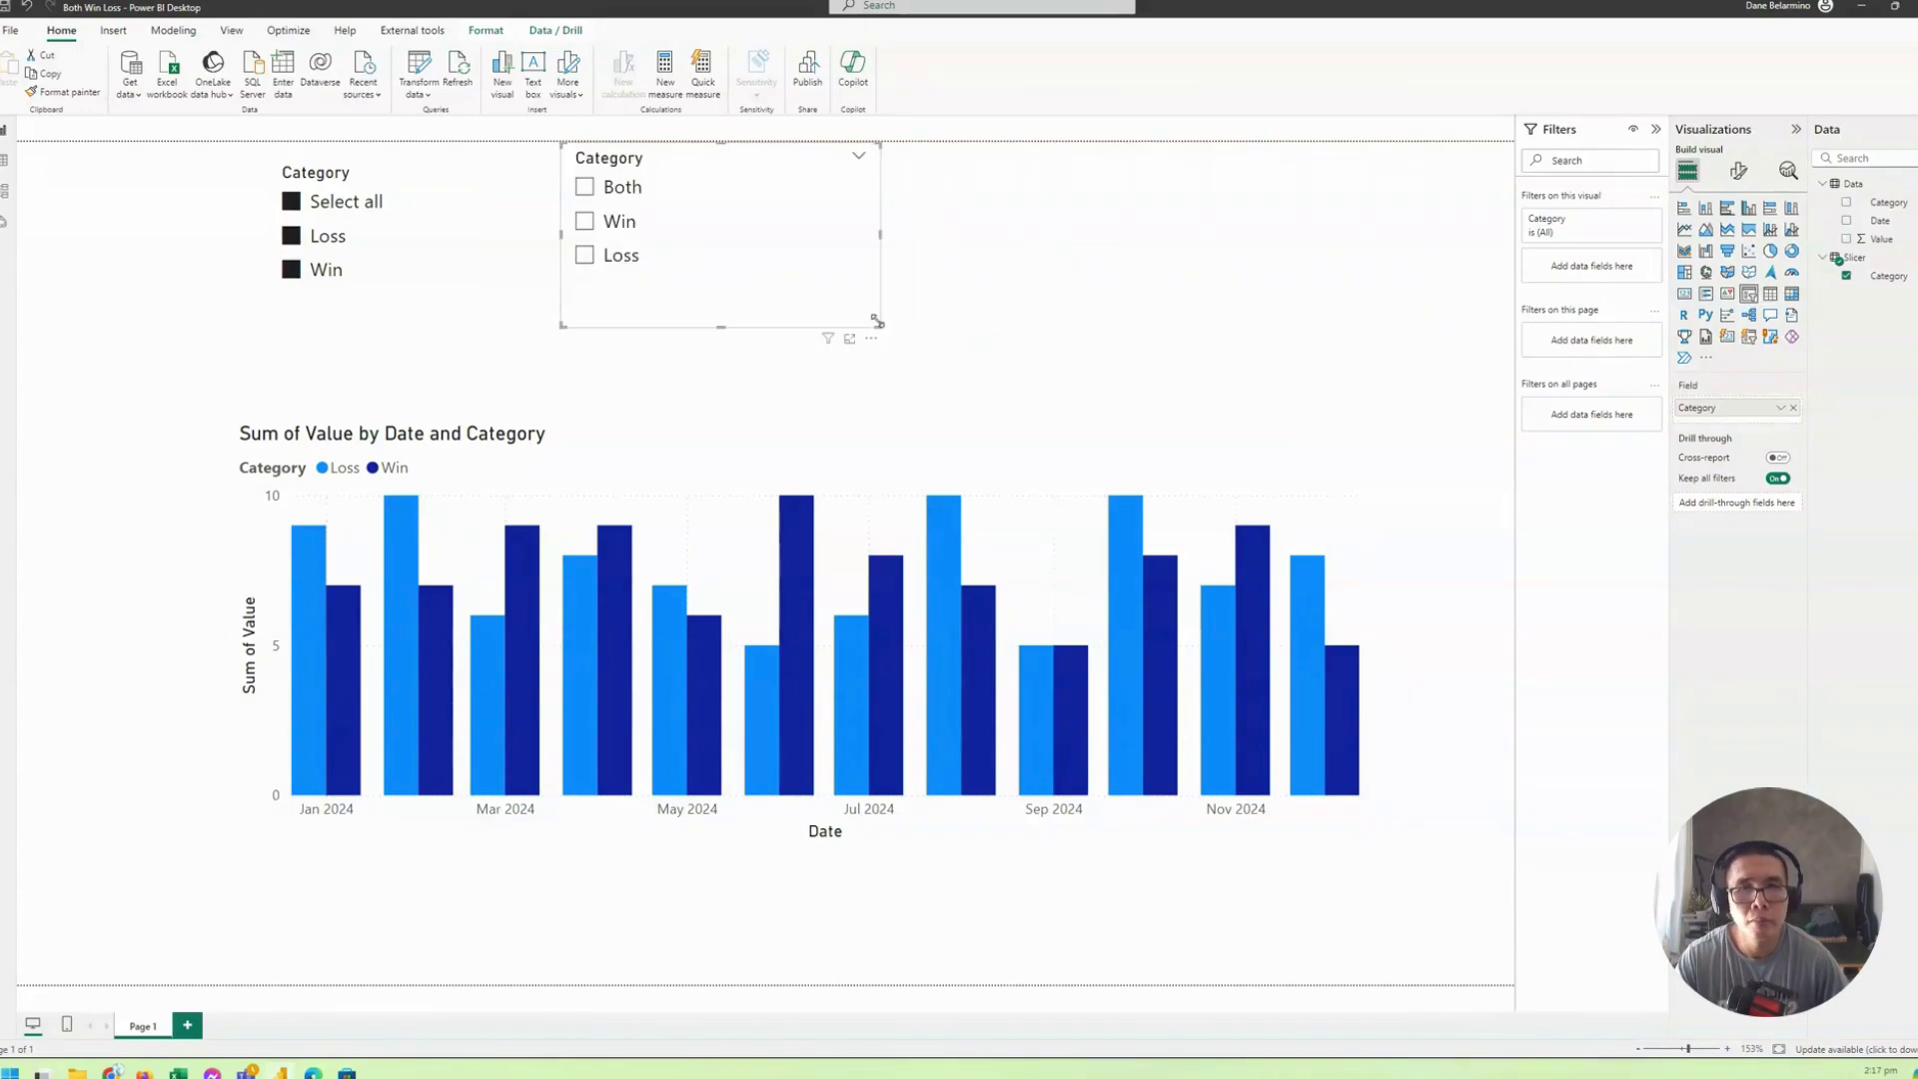
drag(805, 224, 843, 228)
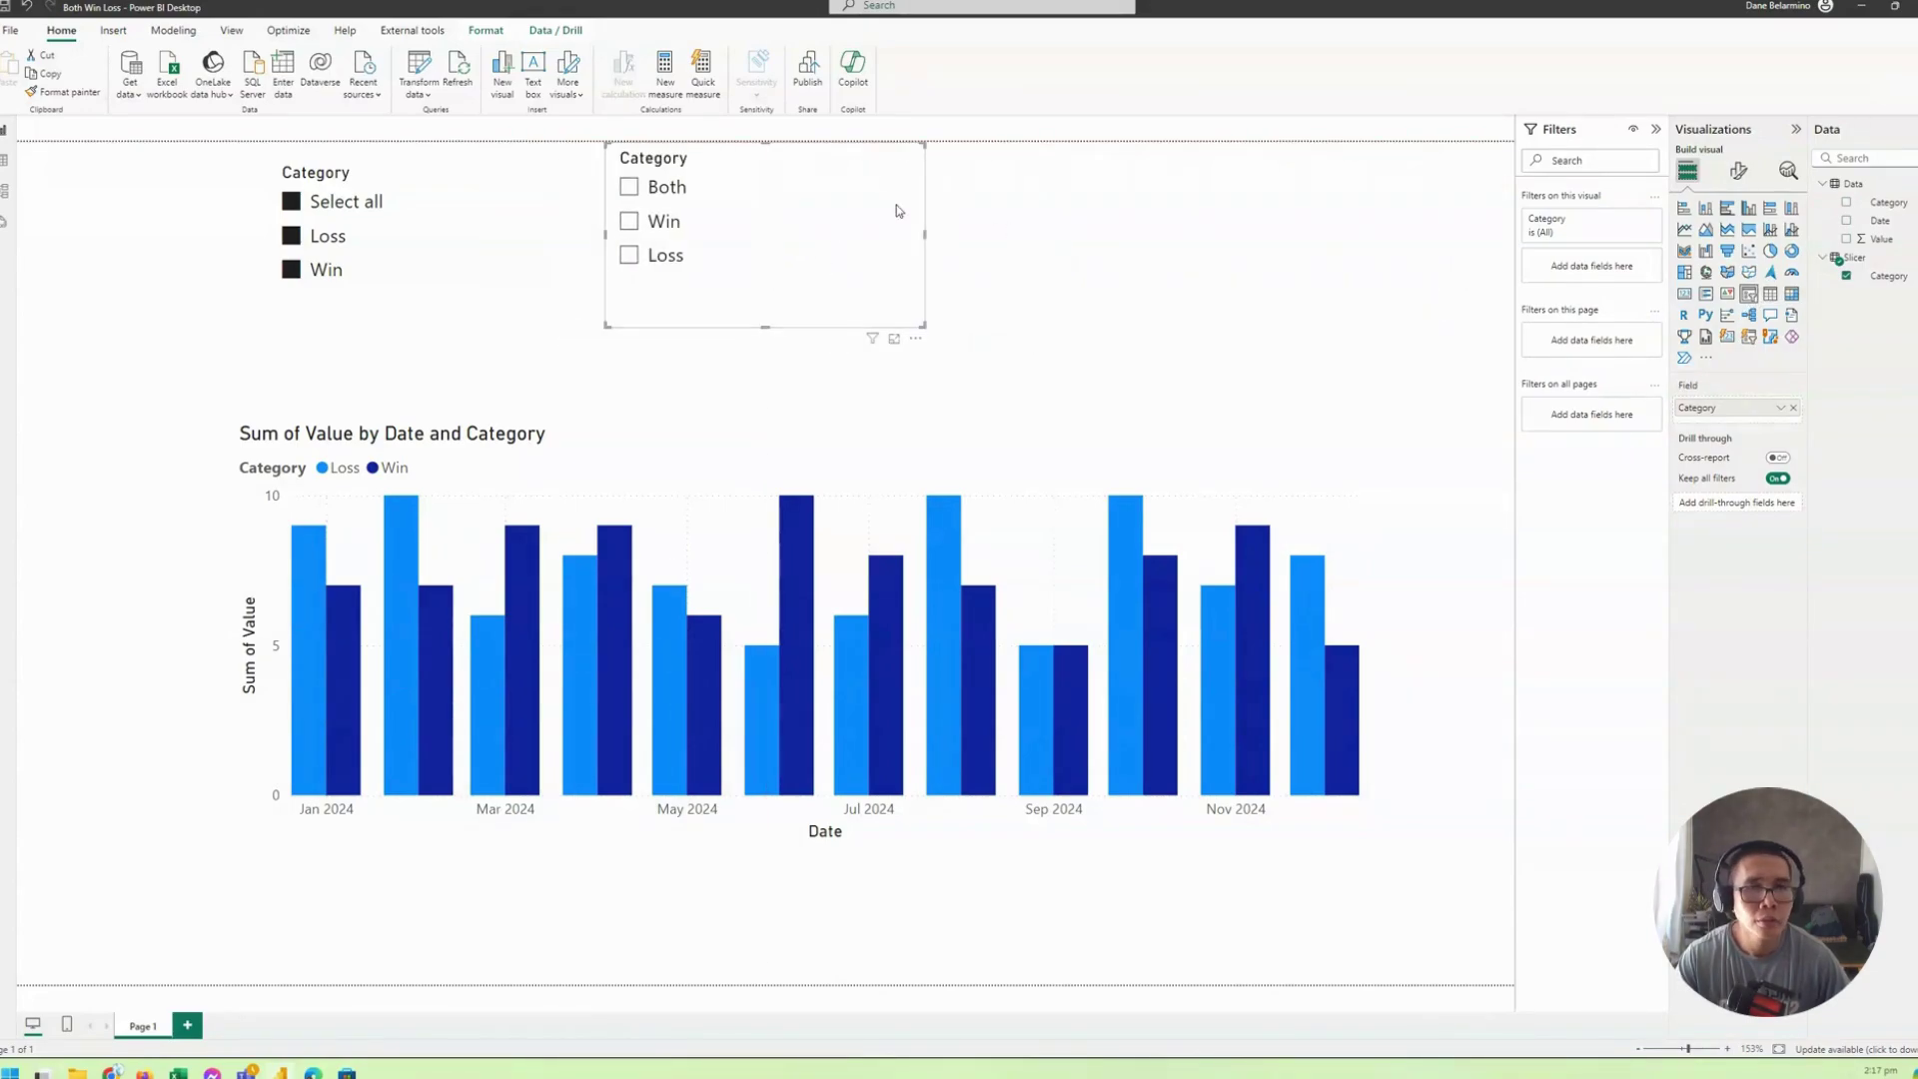
Step: Turn on single selection for the new Both/Win/Loss slicer and move it farther from the existing slicer
click(1739, 171)
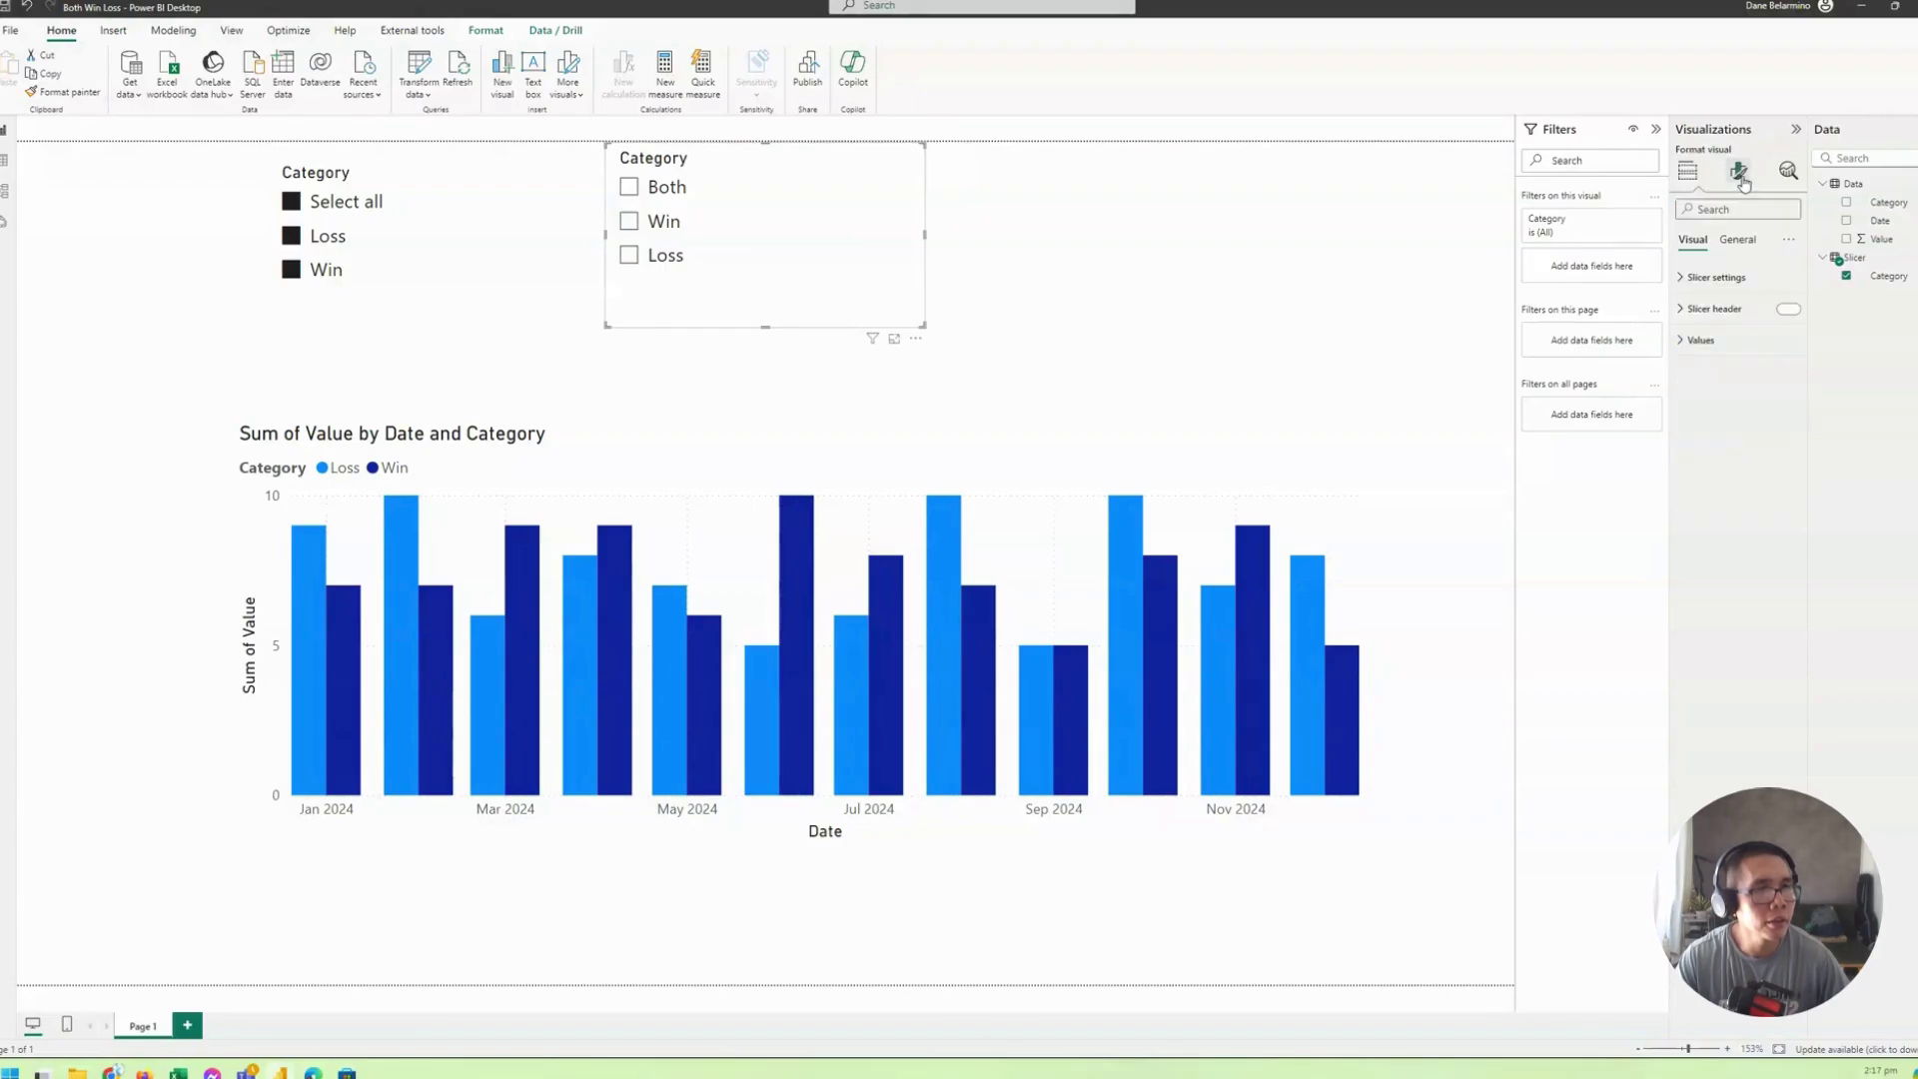
click(1716, 277)
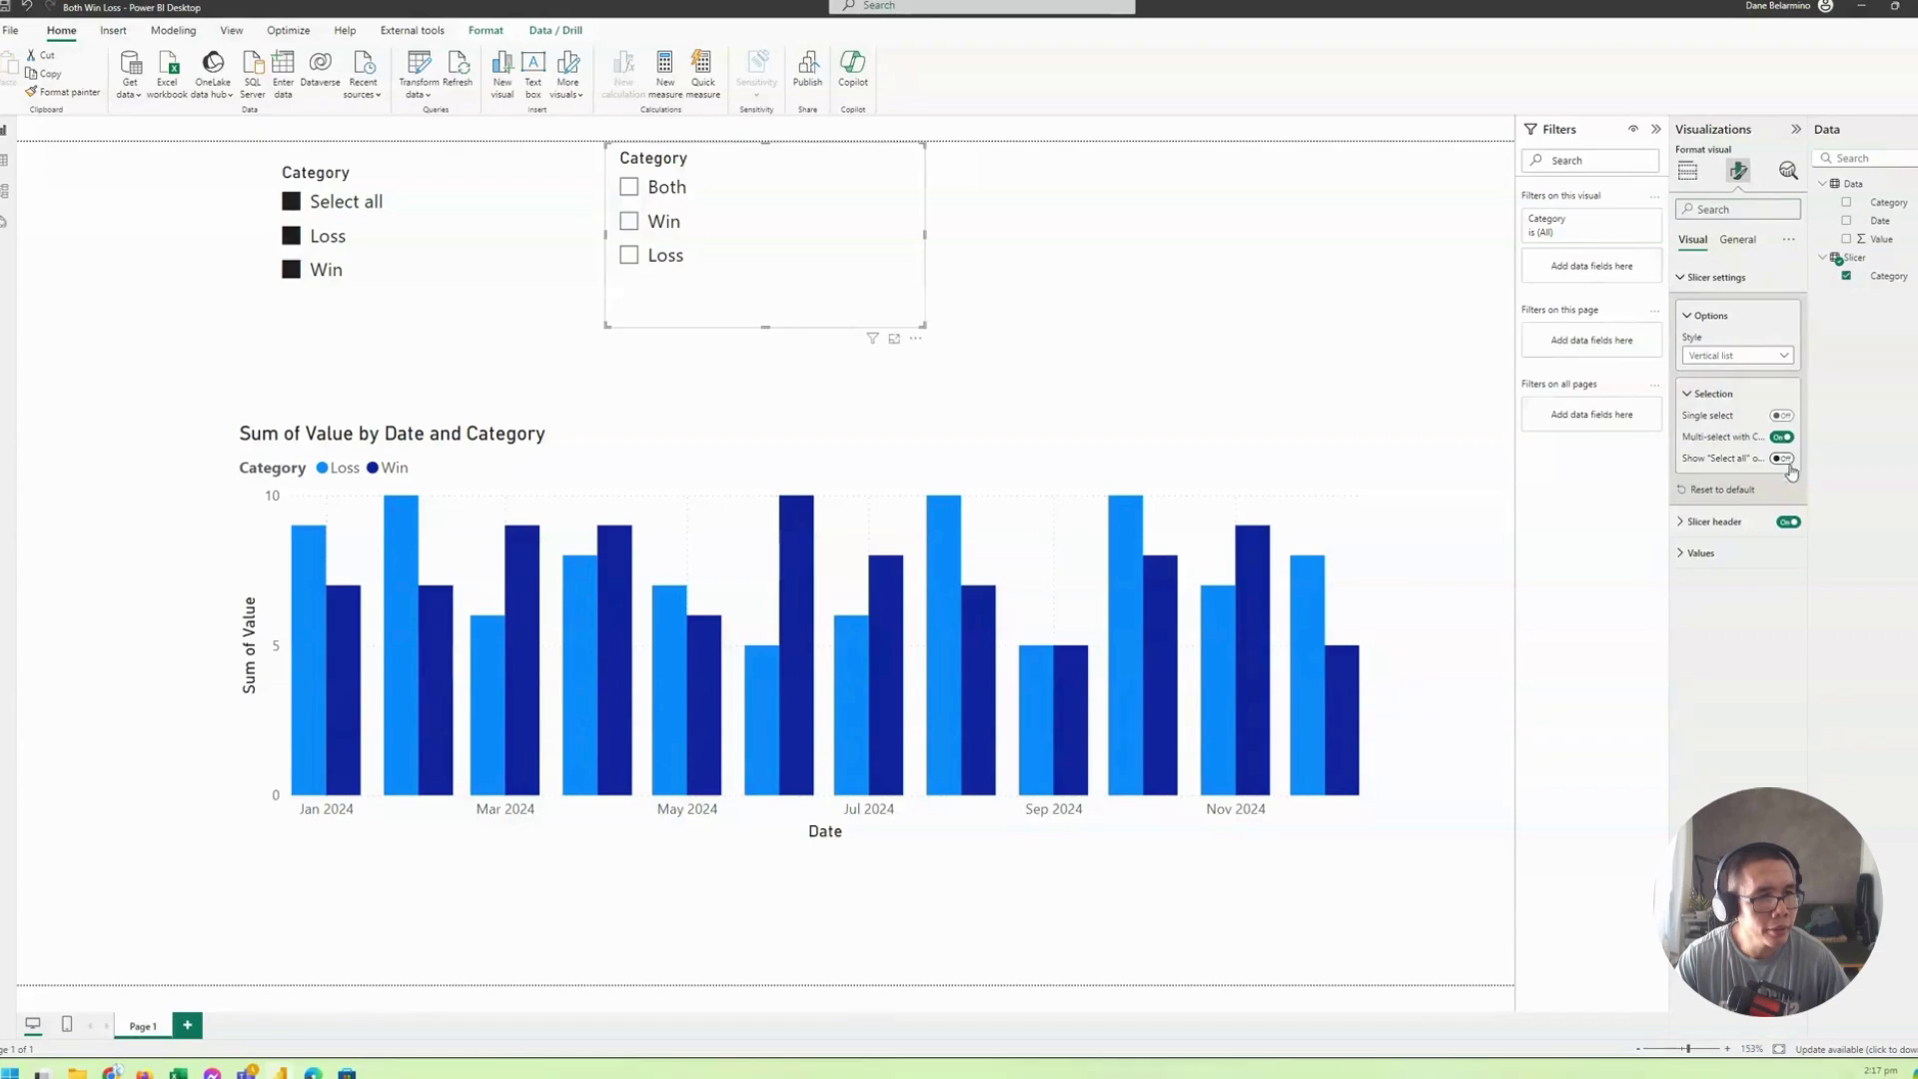
click(1782, 415)
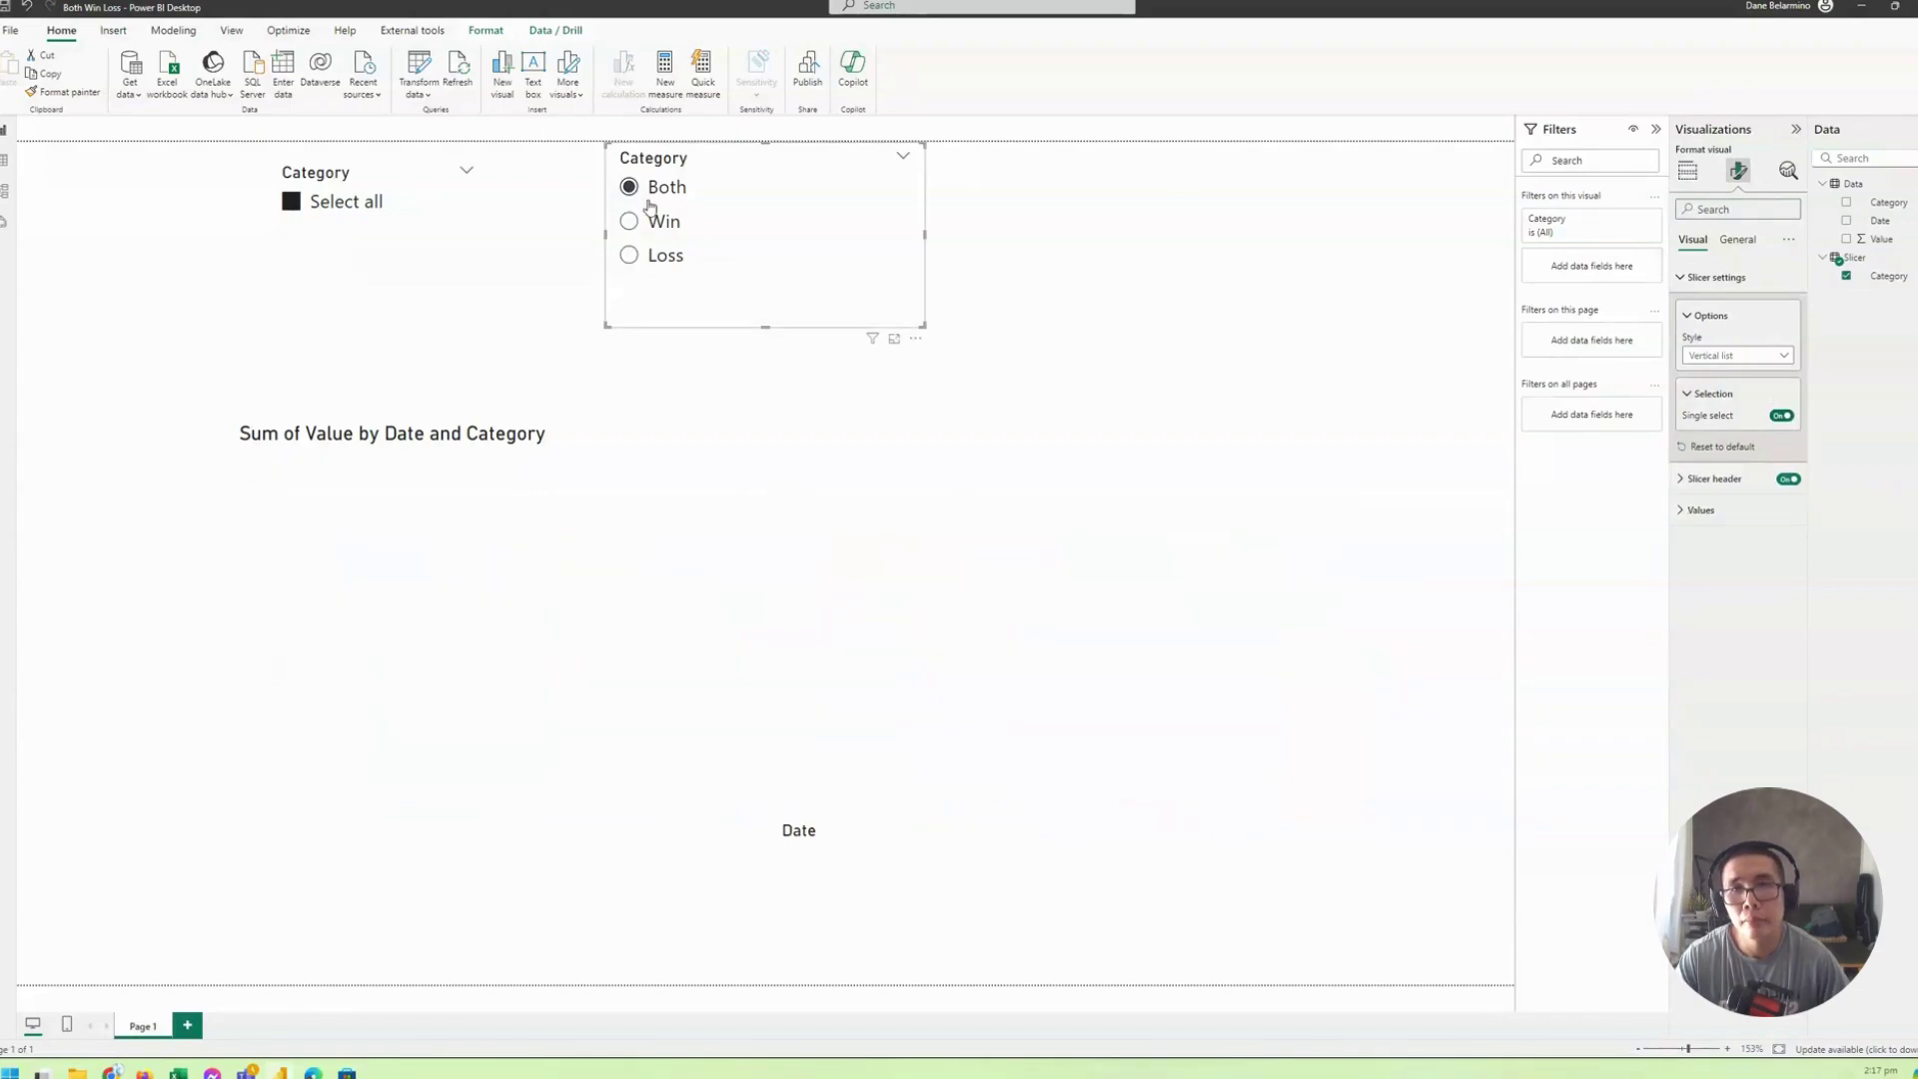
drag(807, 205, 870, 205)
Step: Delete the relationship between the Data and Slicer tables' Category columns in the model
click(309, 176)
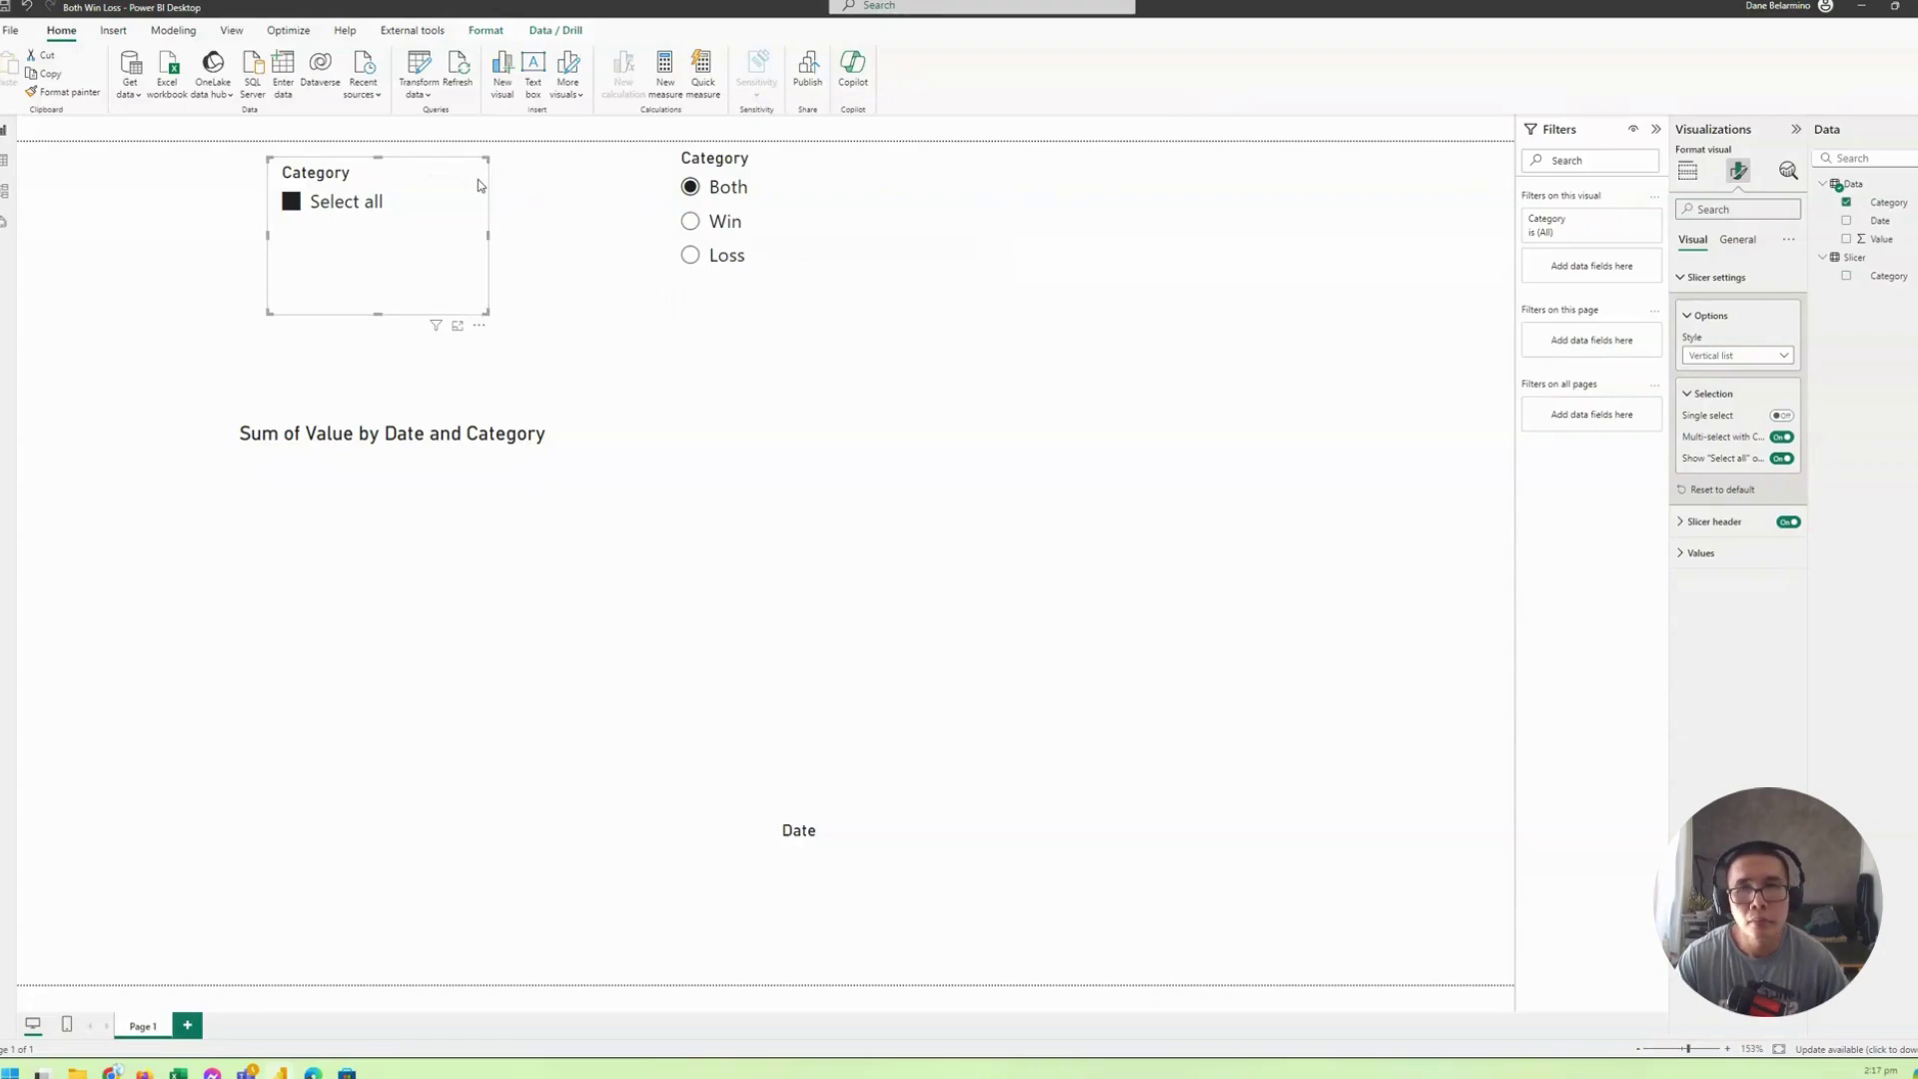
click(830, 707)
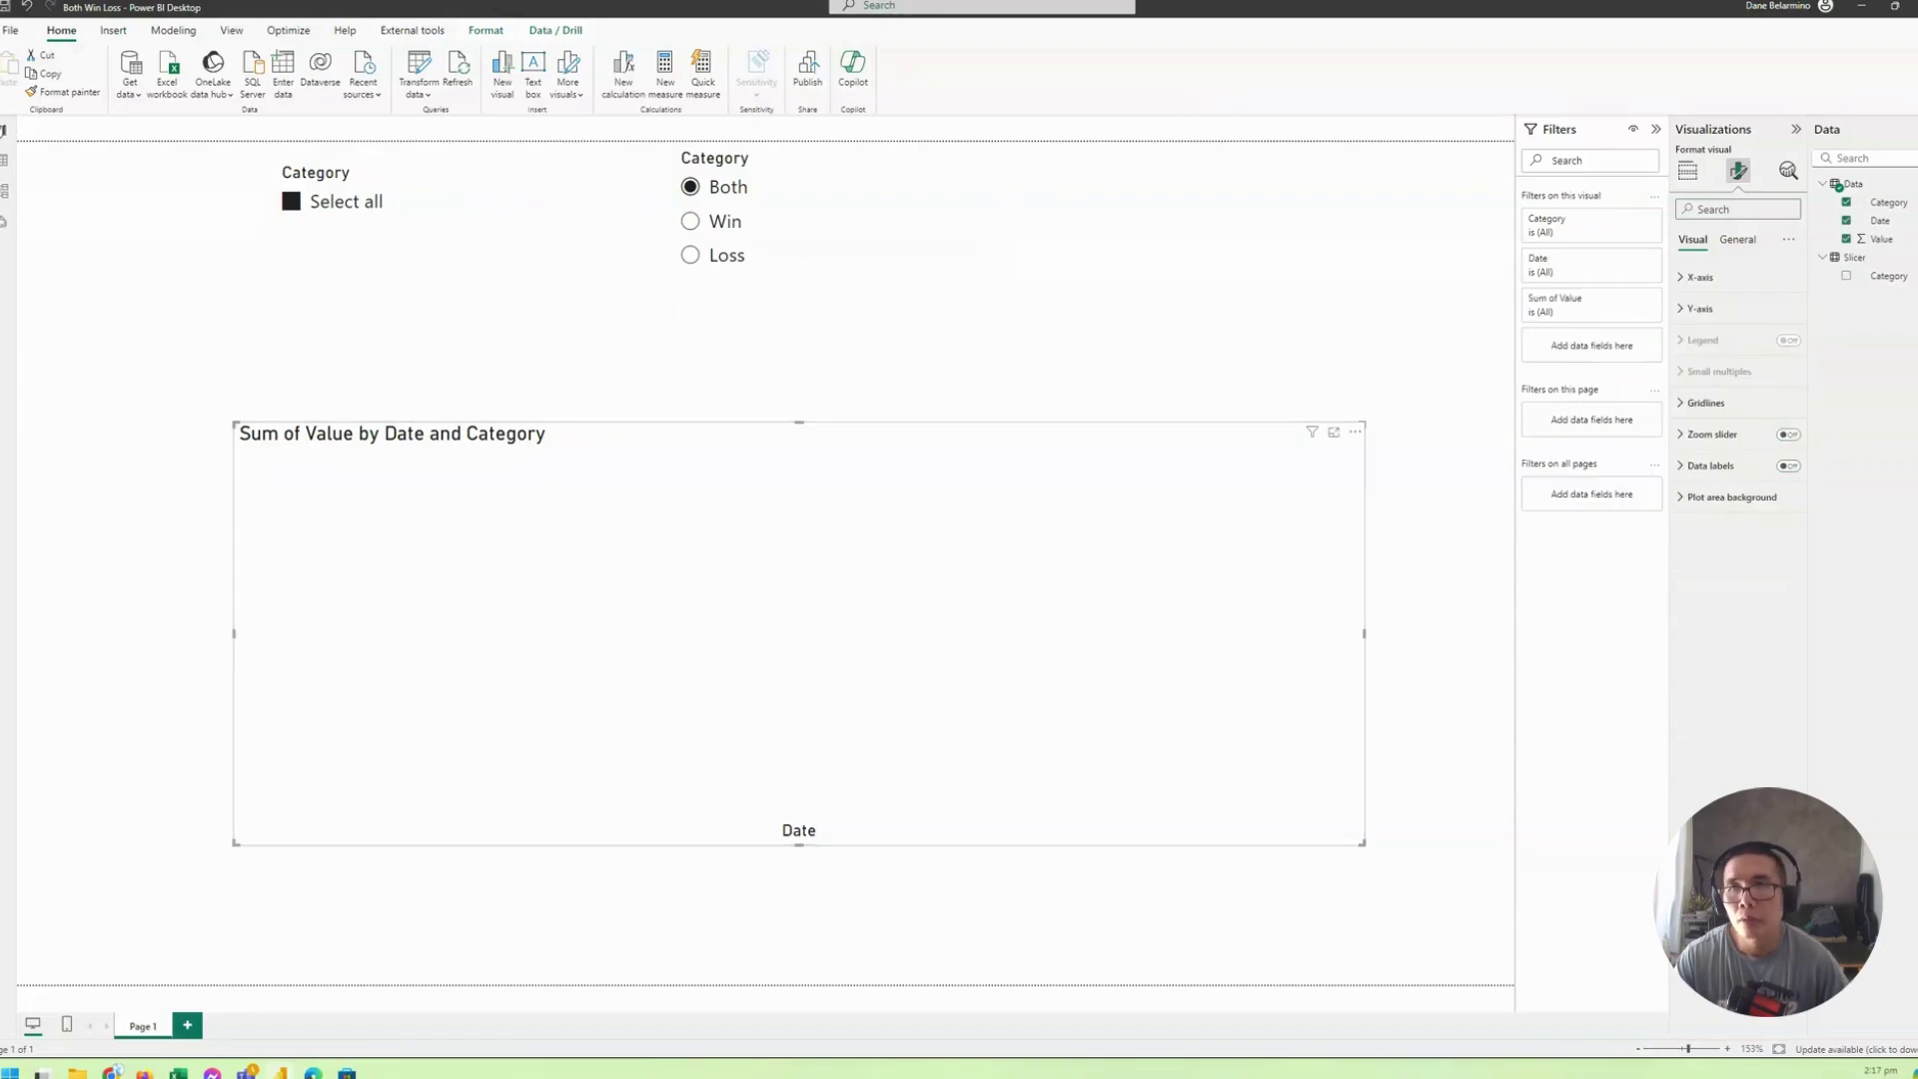
click(6, 192)
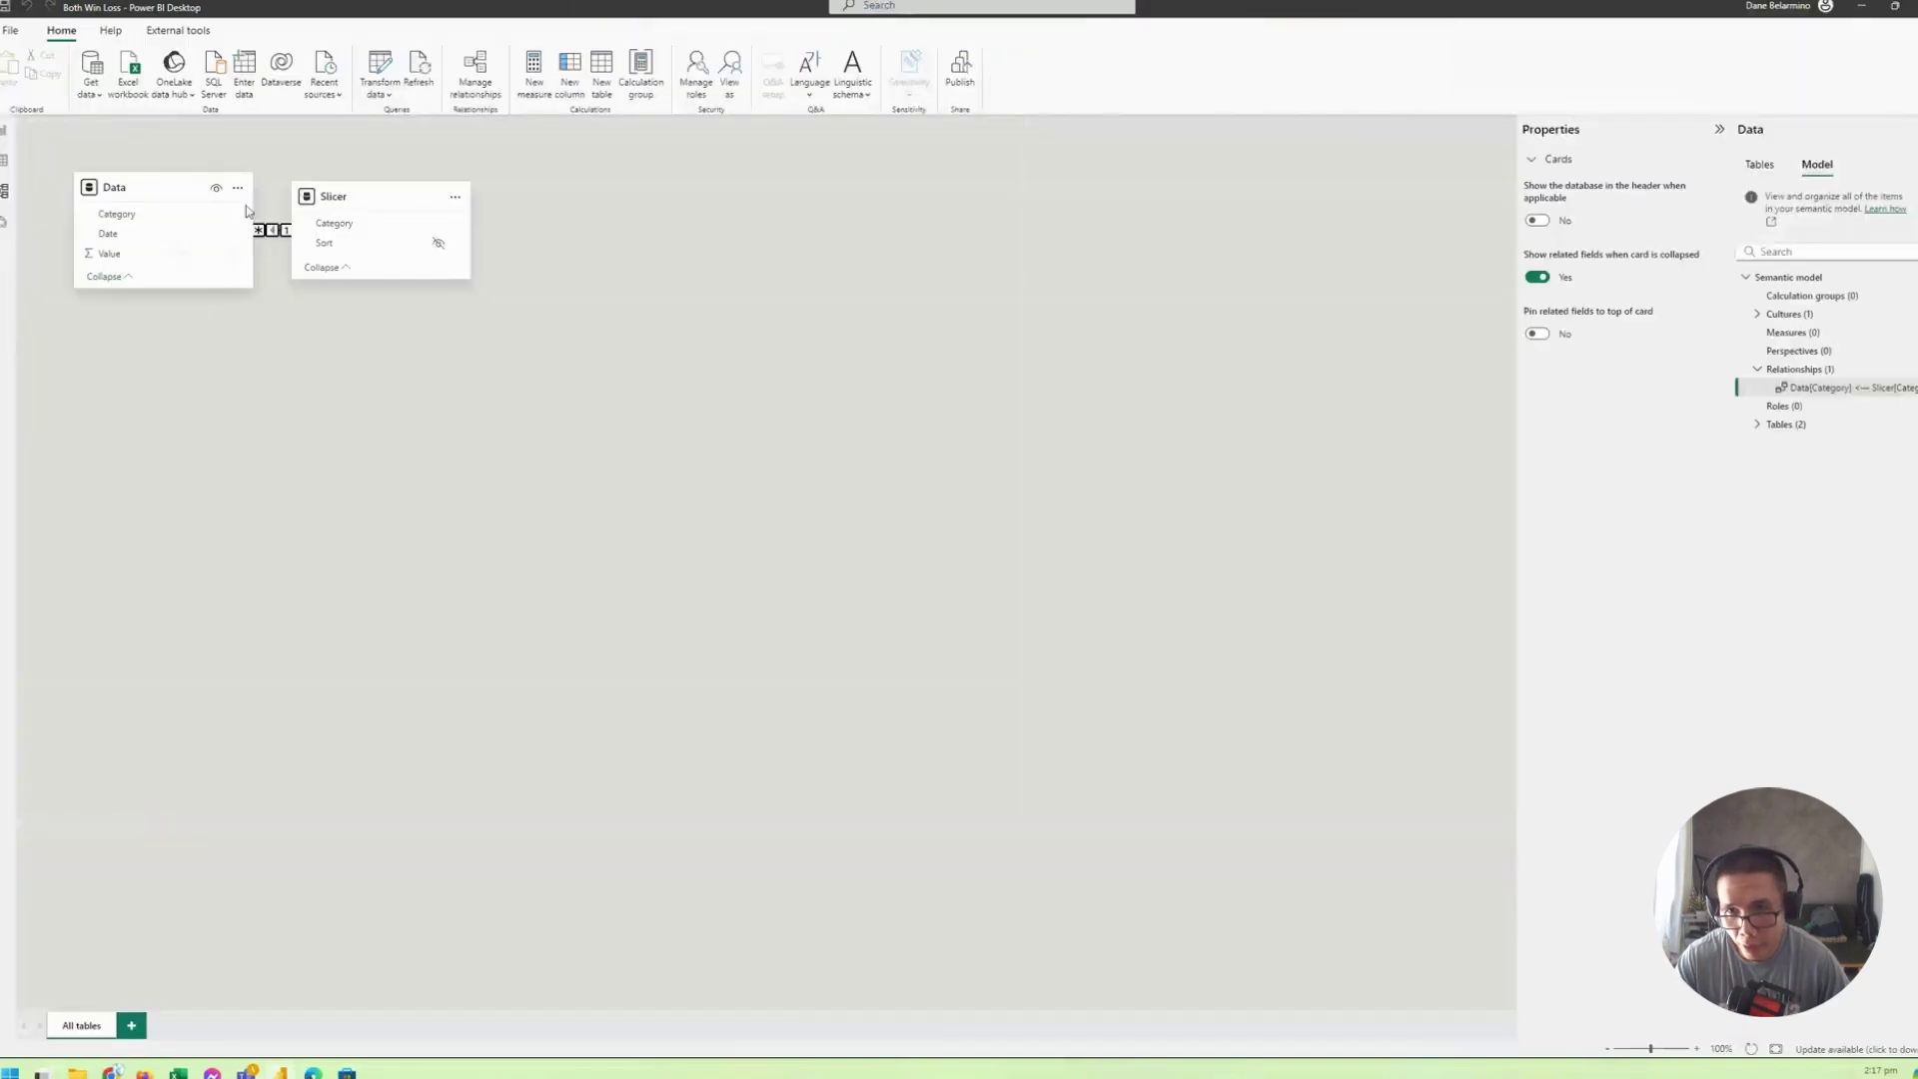
drag(356, 200, 525, 264)
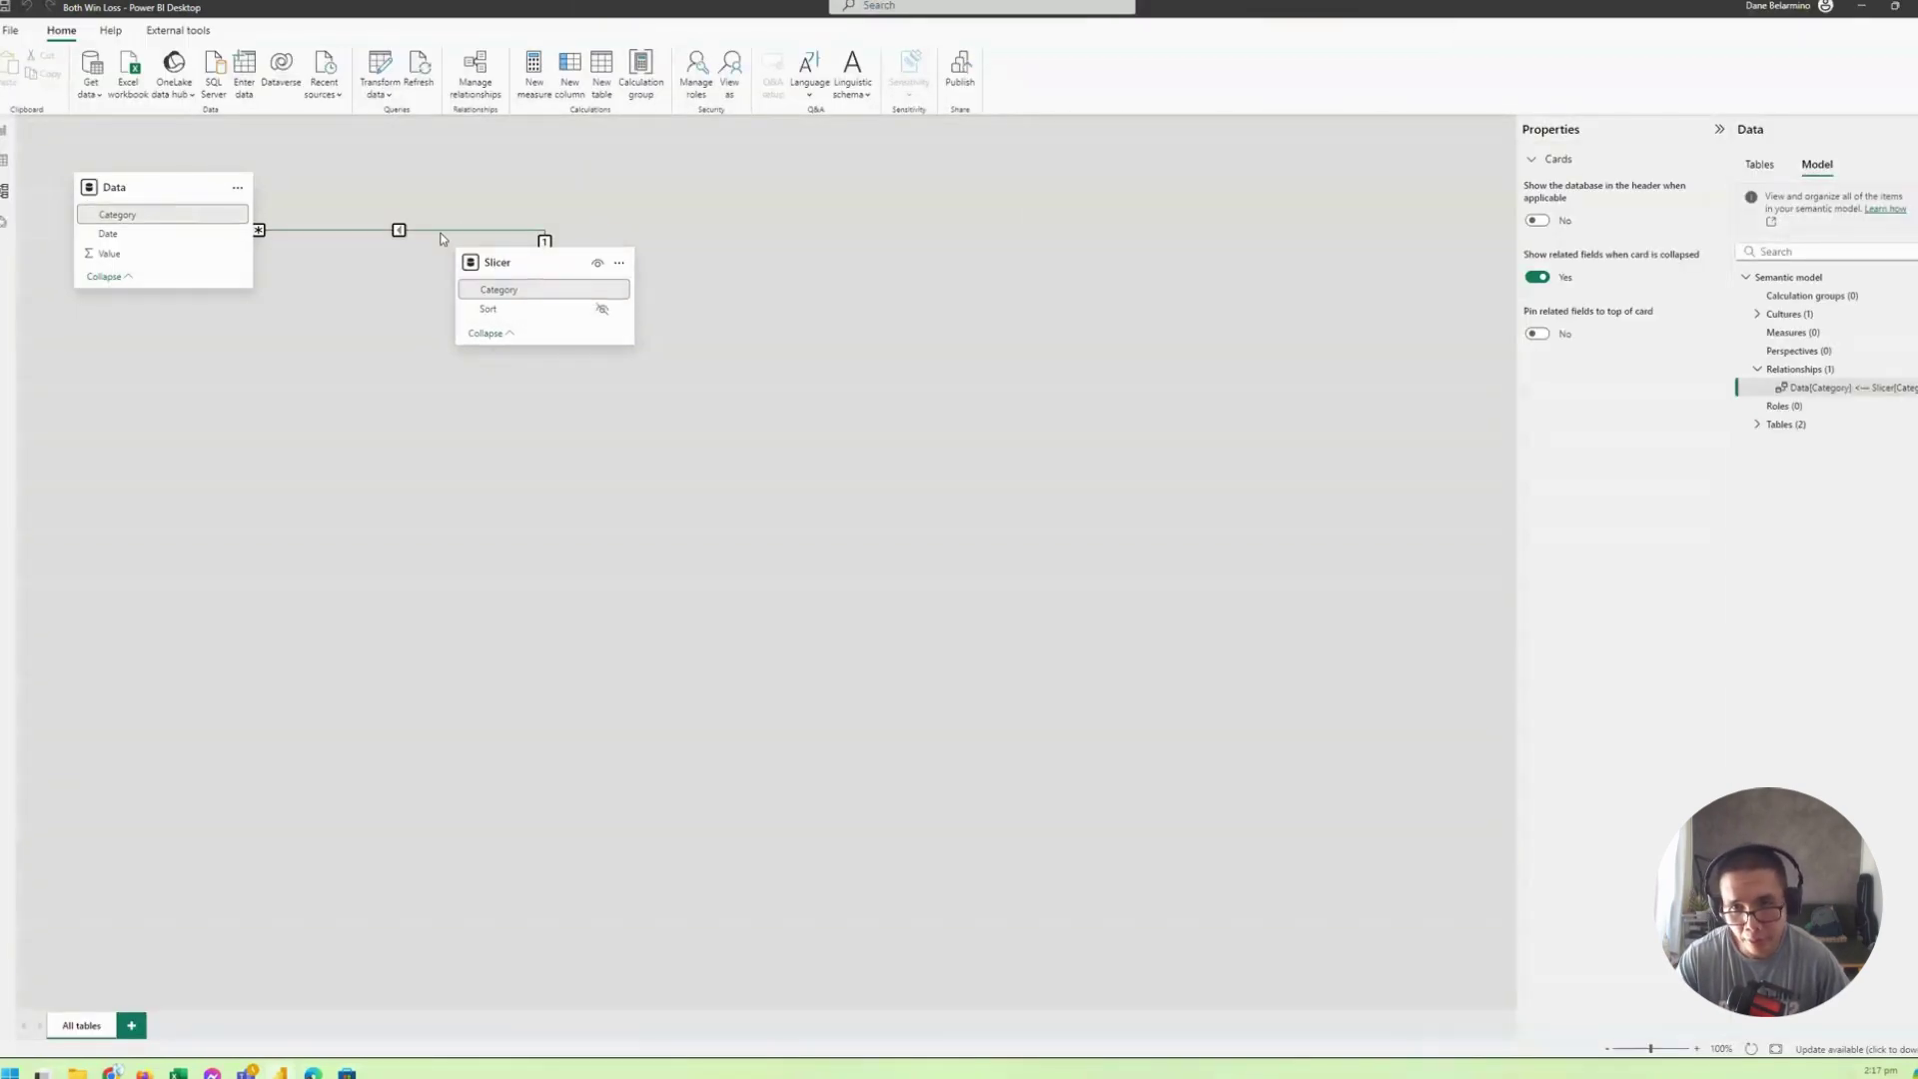
right_click(440, 238)
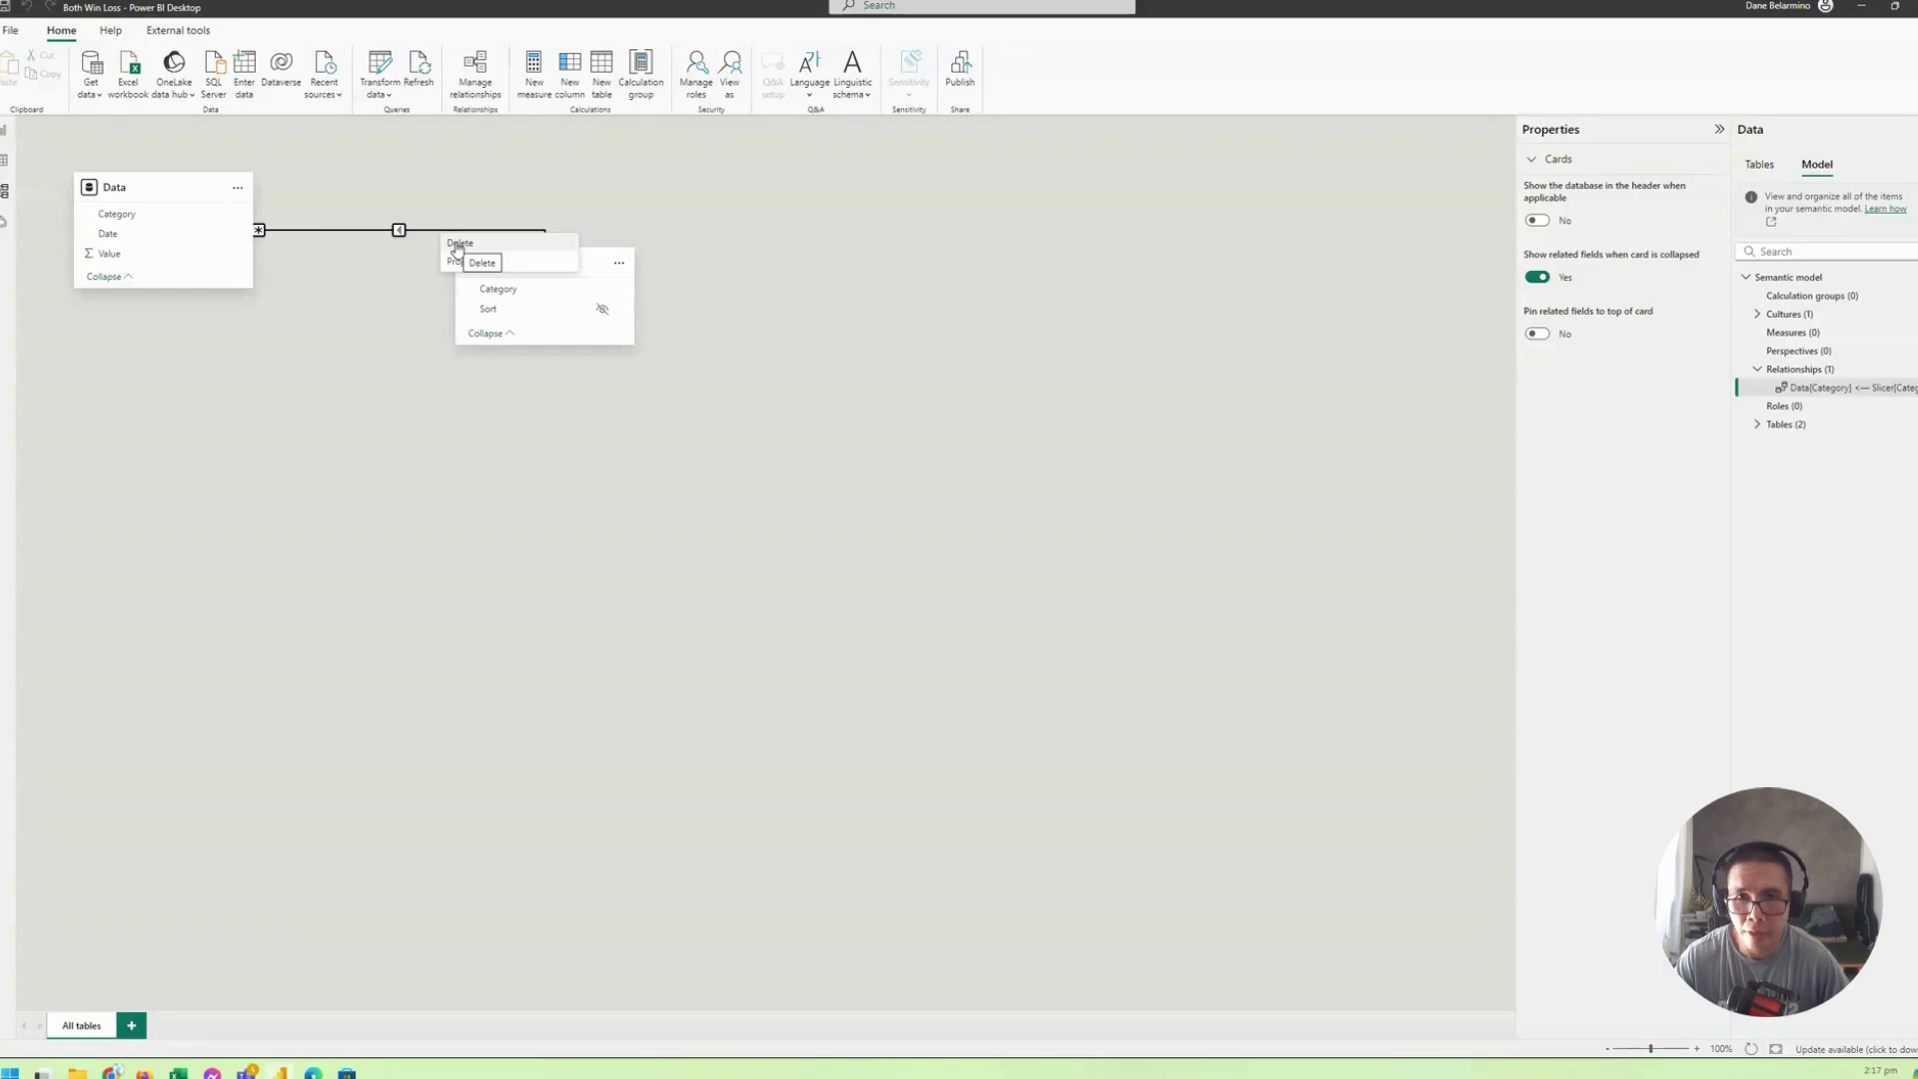
click(459, 245)
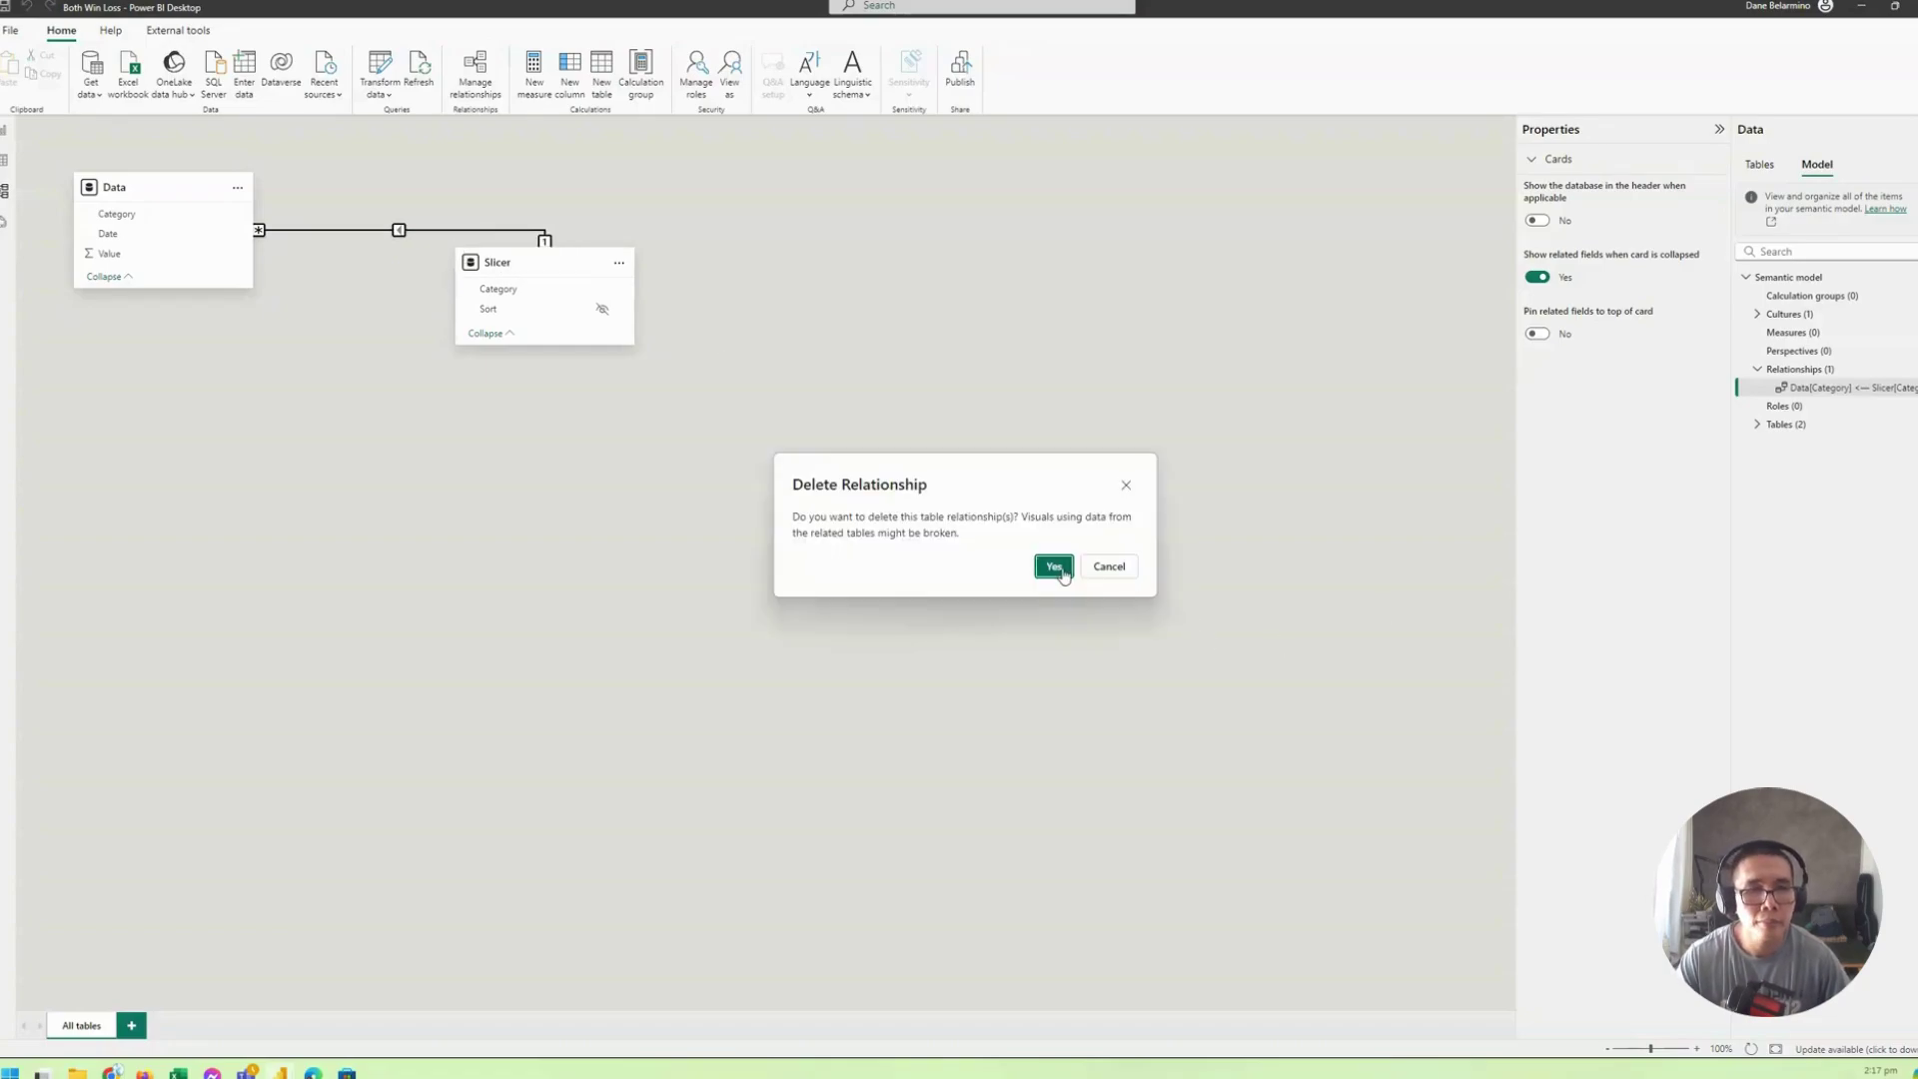
click(1053, 565)
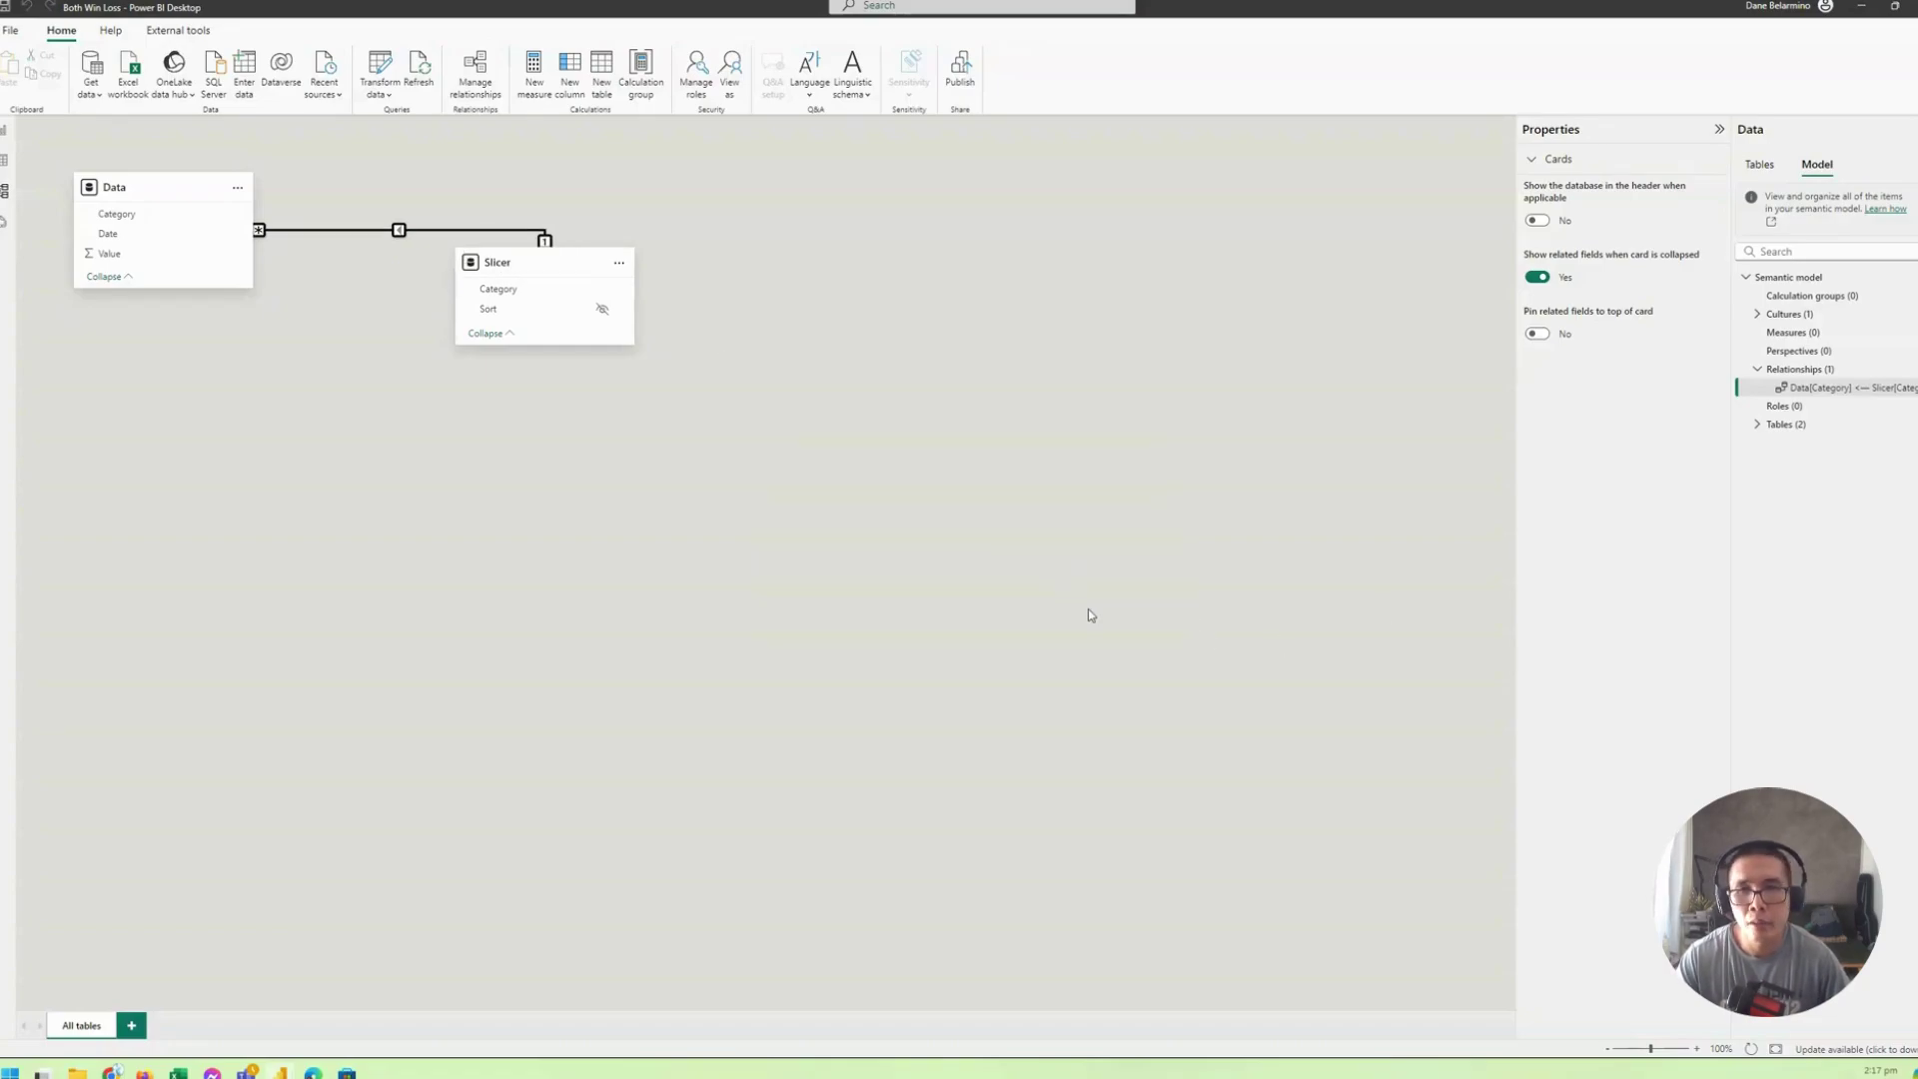
Step: Back on the report page, select Loss in the new slicer and duplicate that slicer beside it
click(5, 131)
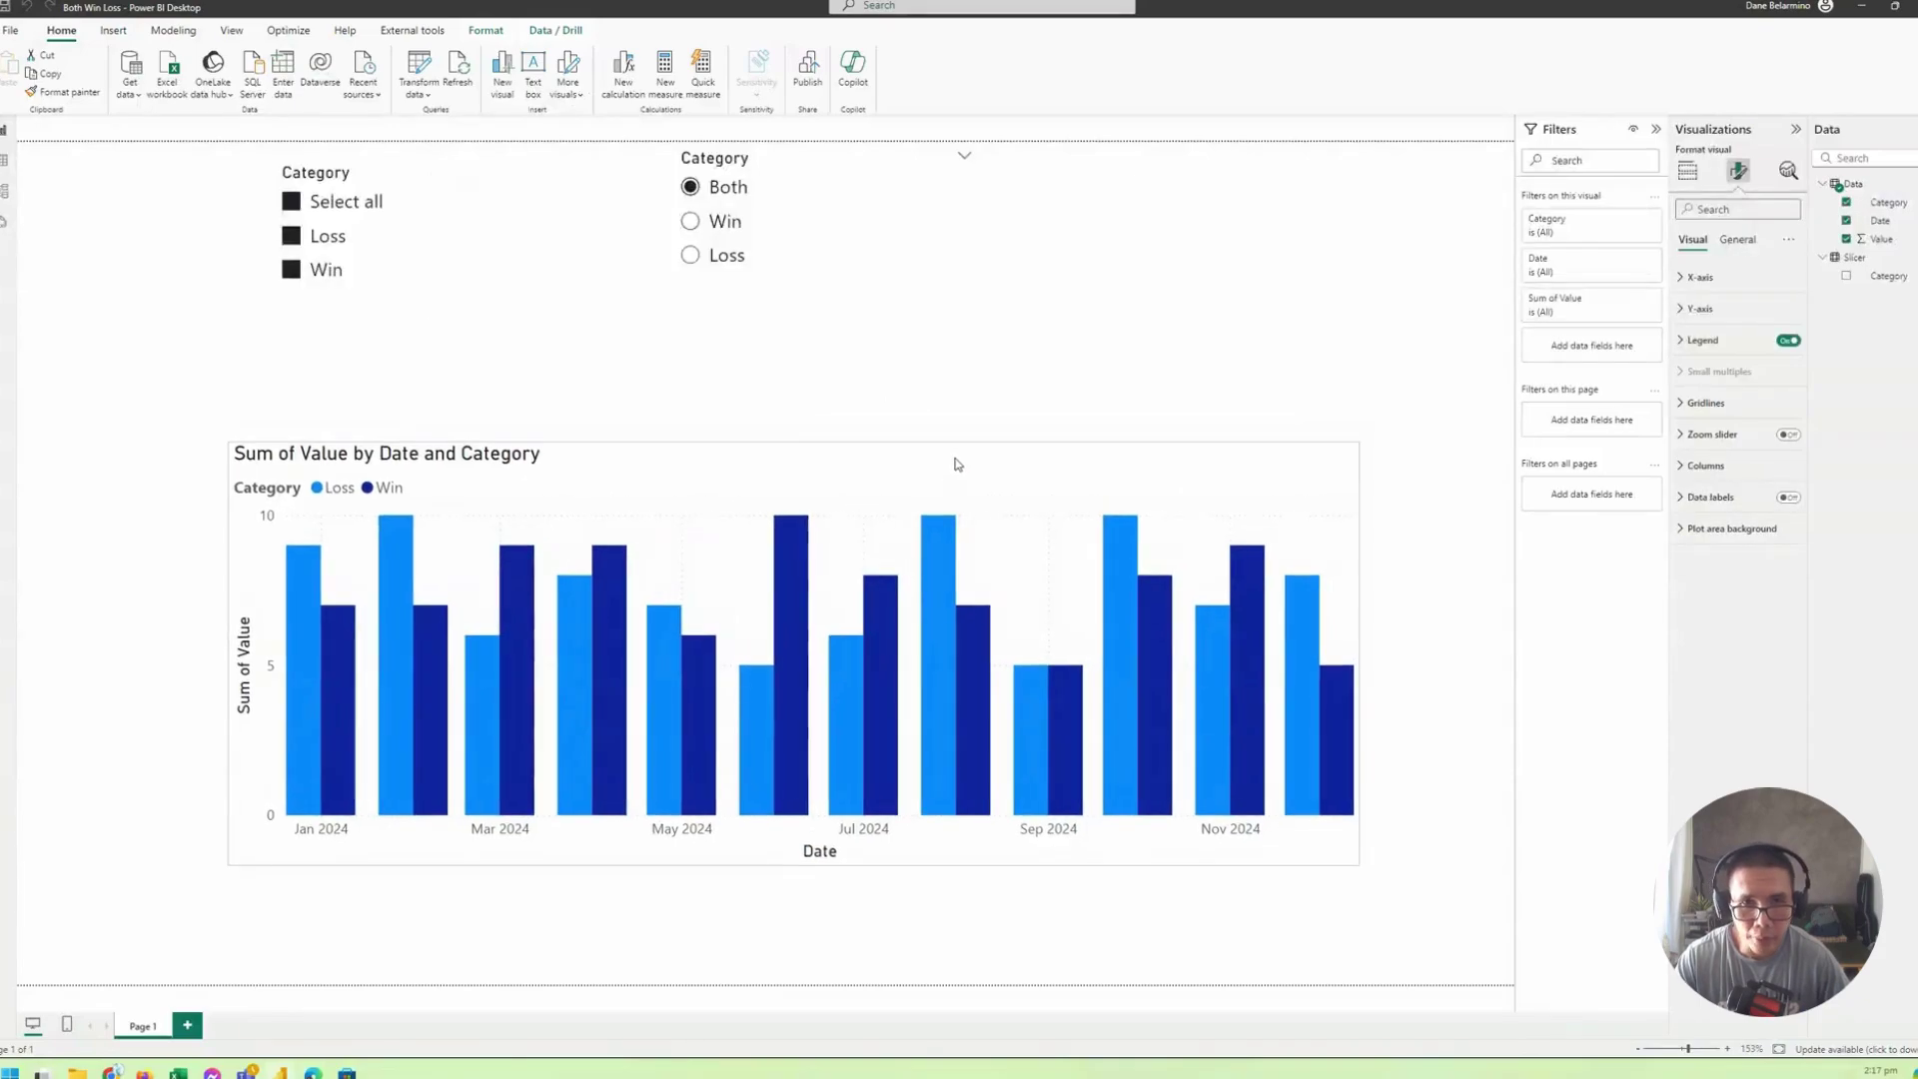
click(800, 253)
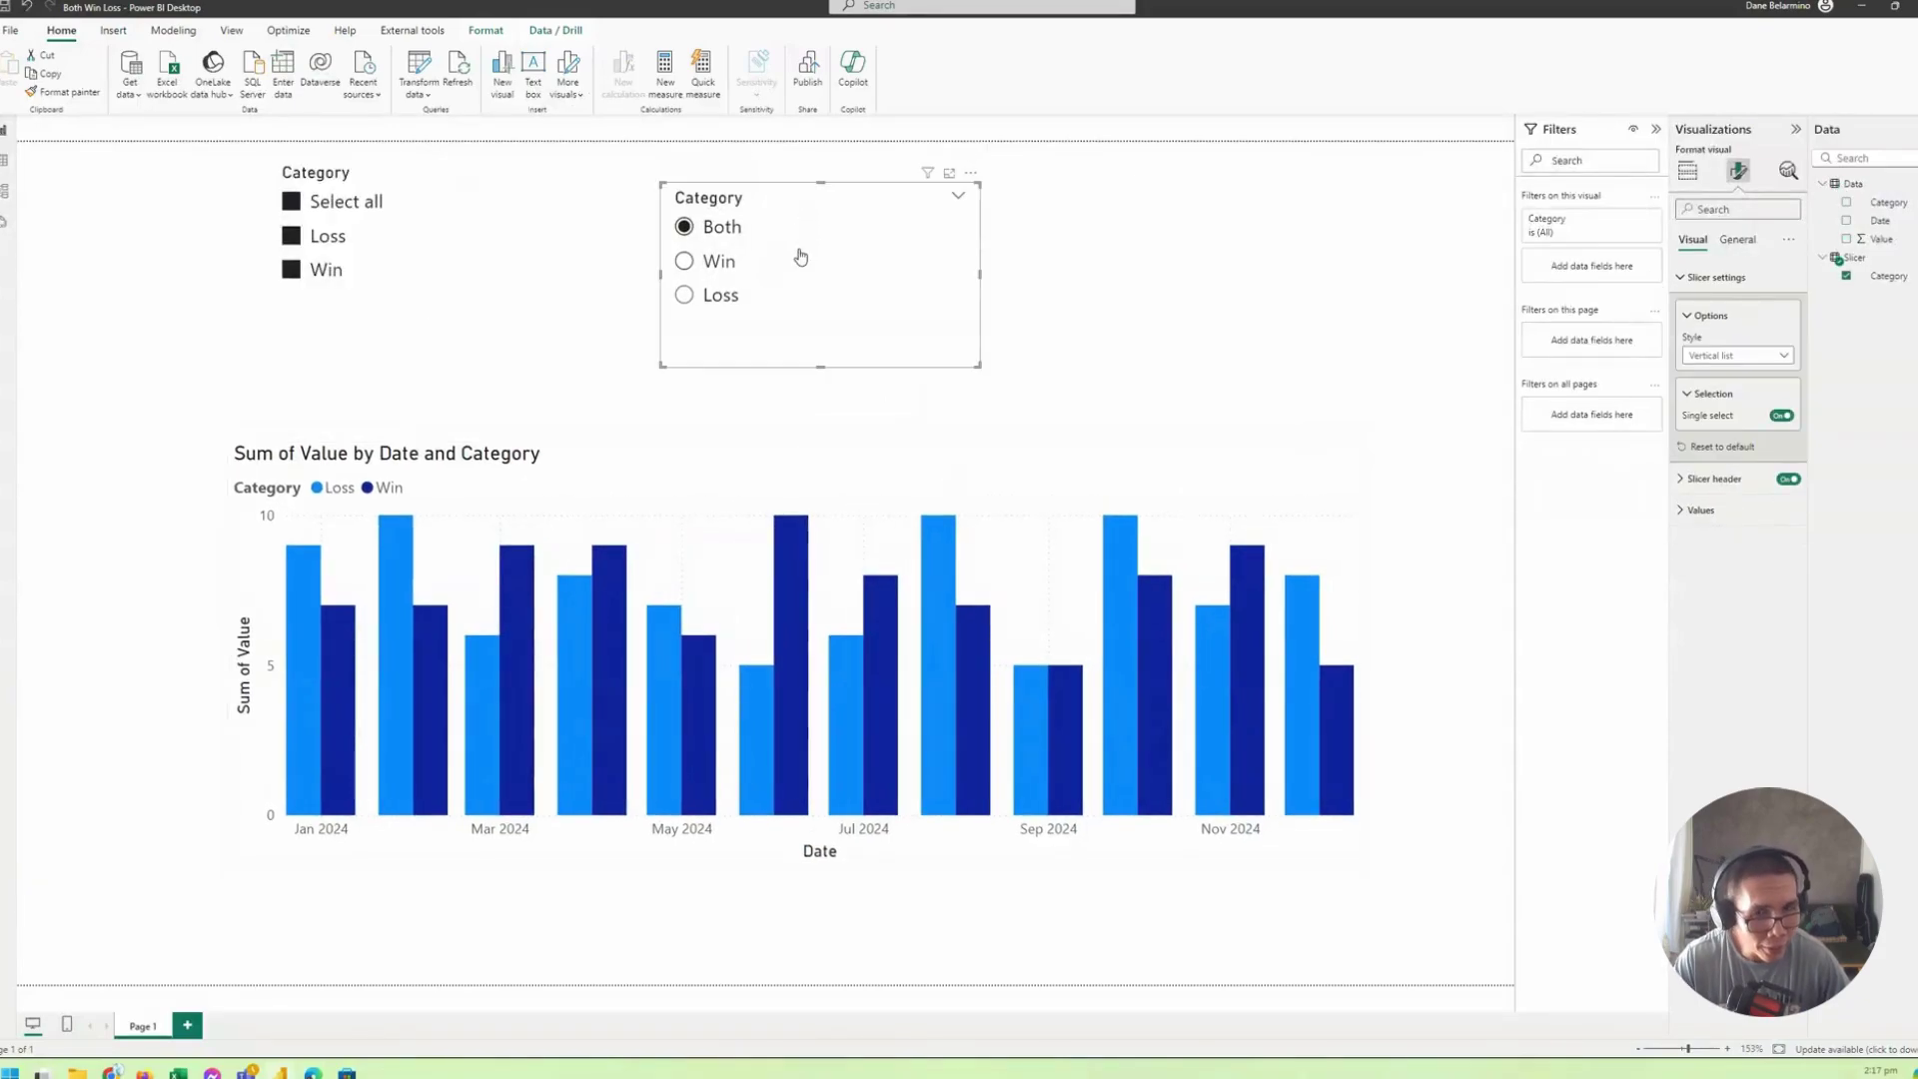
click(813, 284)
key(ctrl+c)
key(ctrl+v)
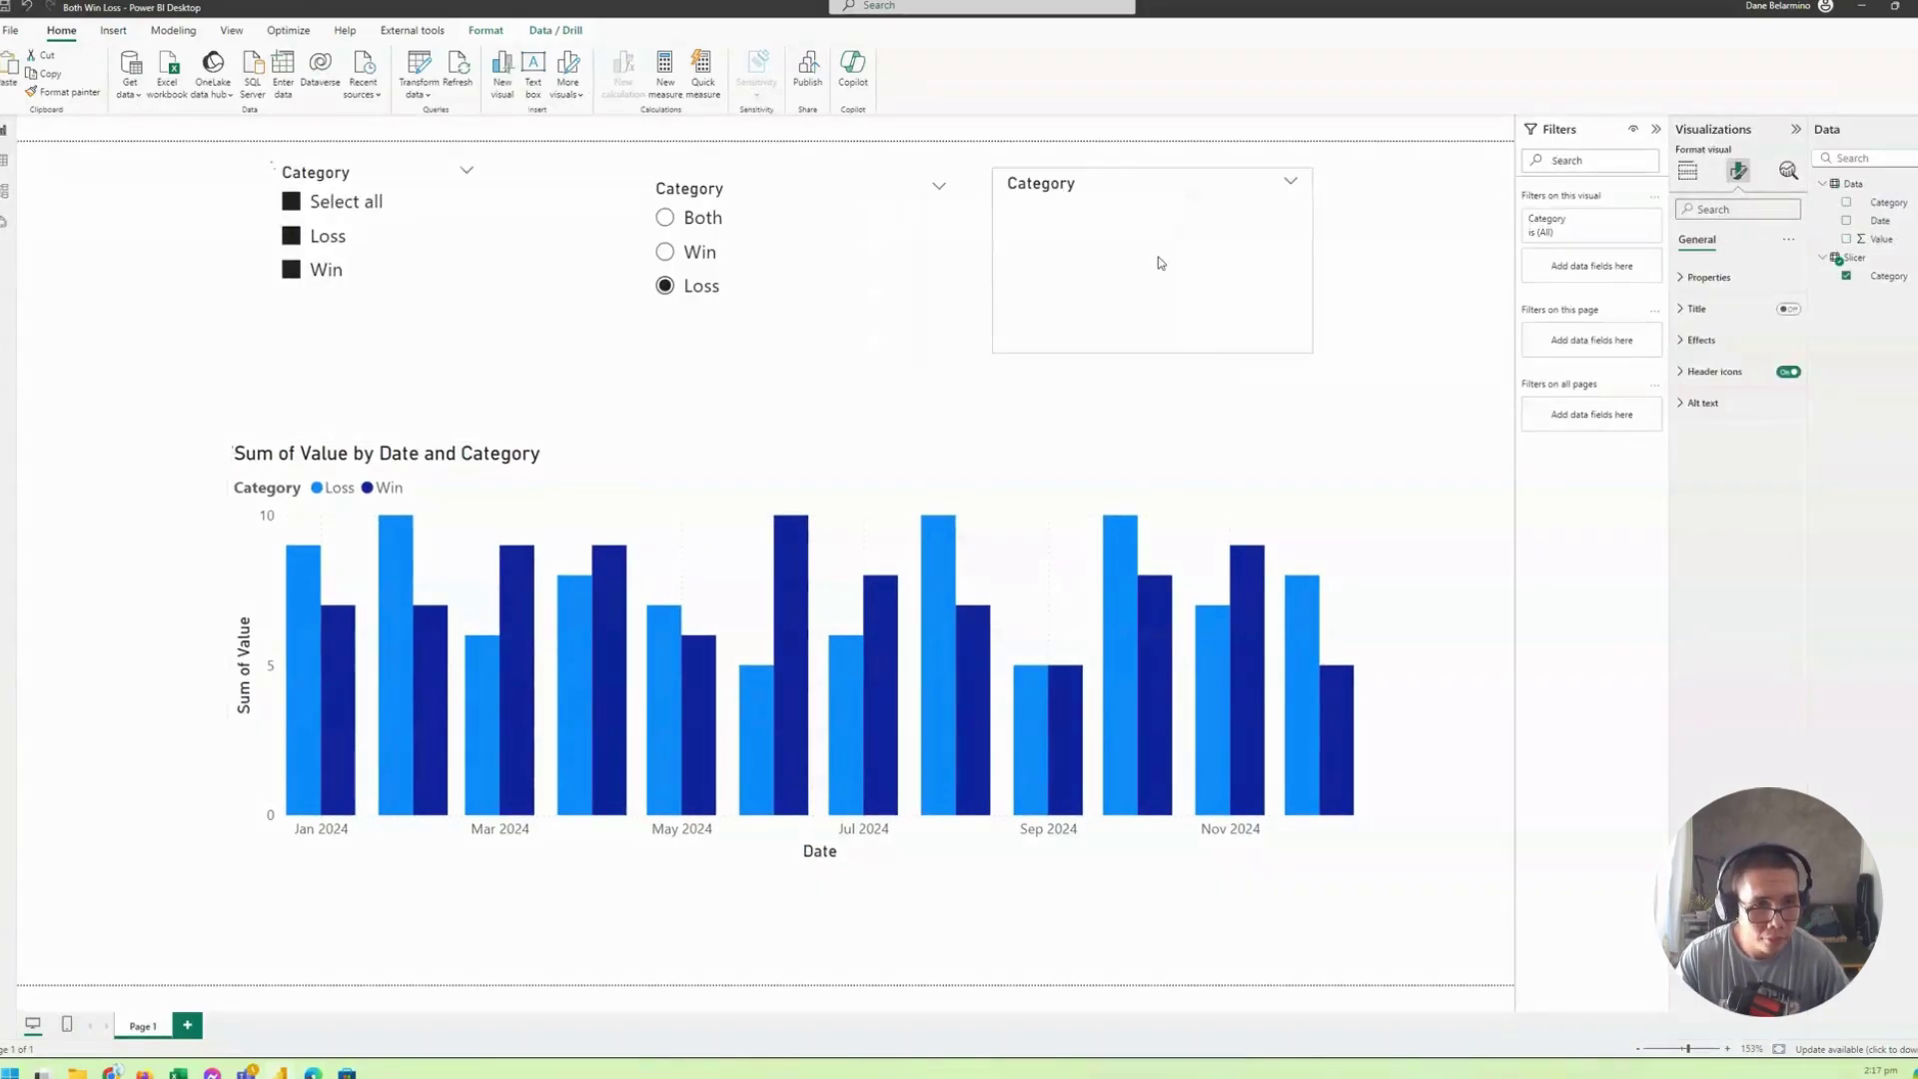
Step: Convert the duplicated slicer to a table visual and move the Both/Win/Loss slicer closer to the original slicer
click(1687, 171)
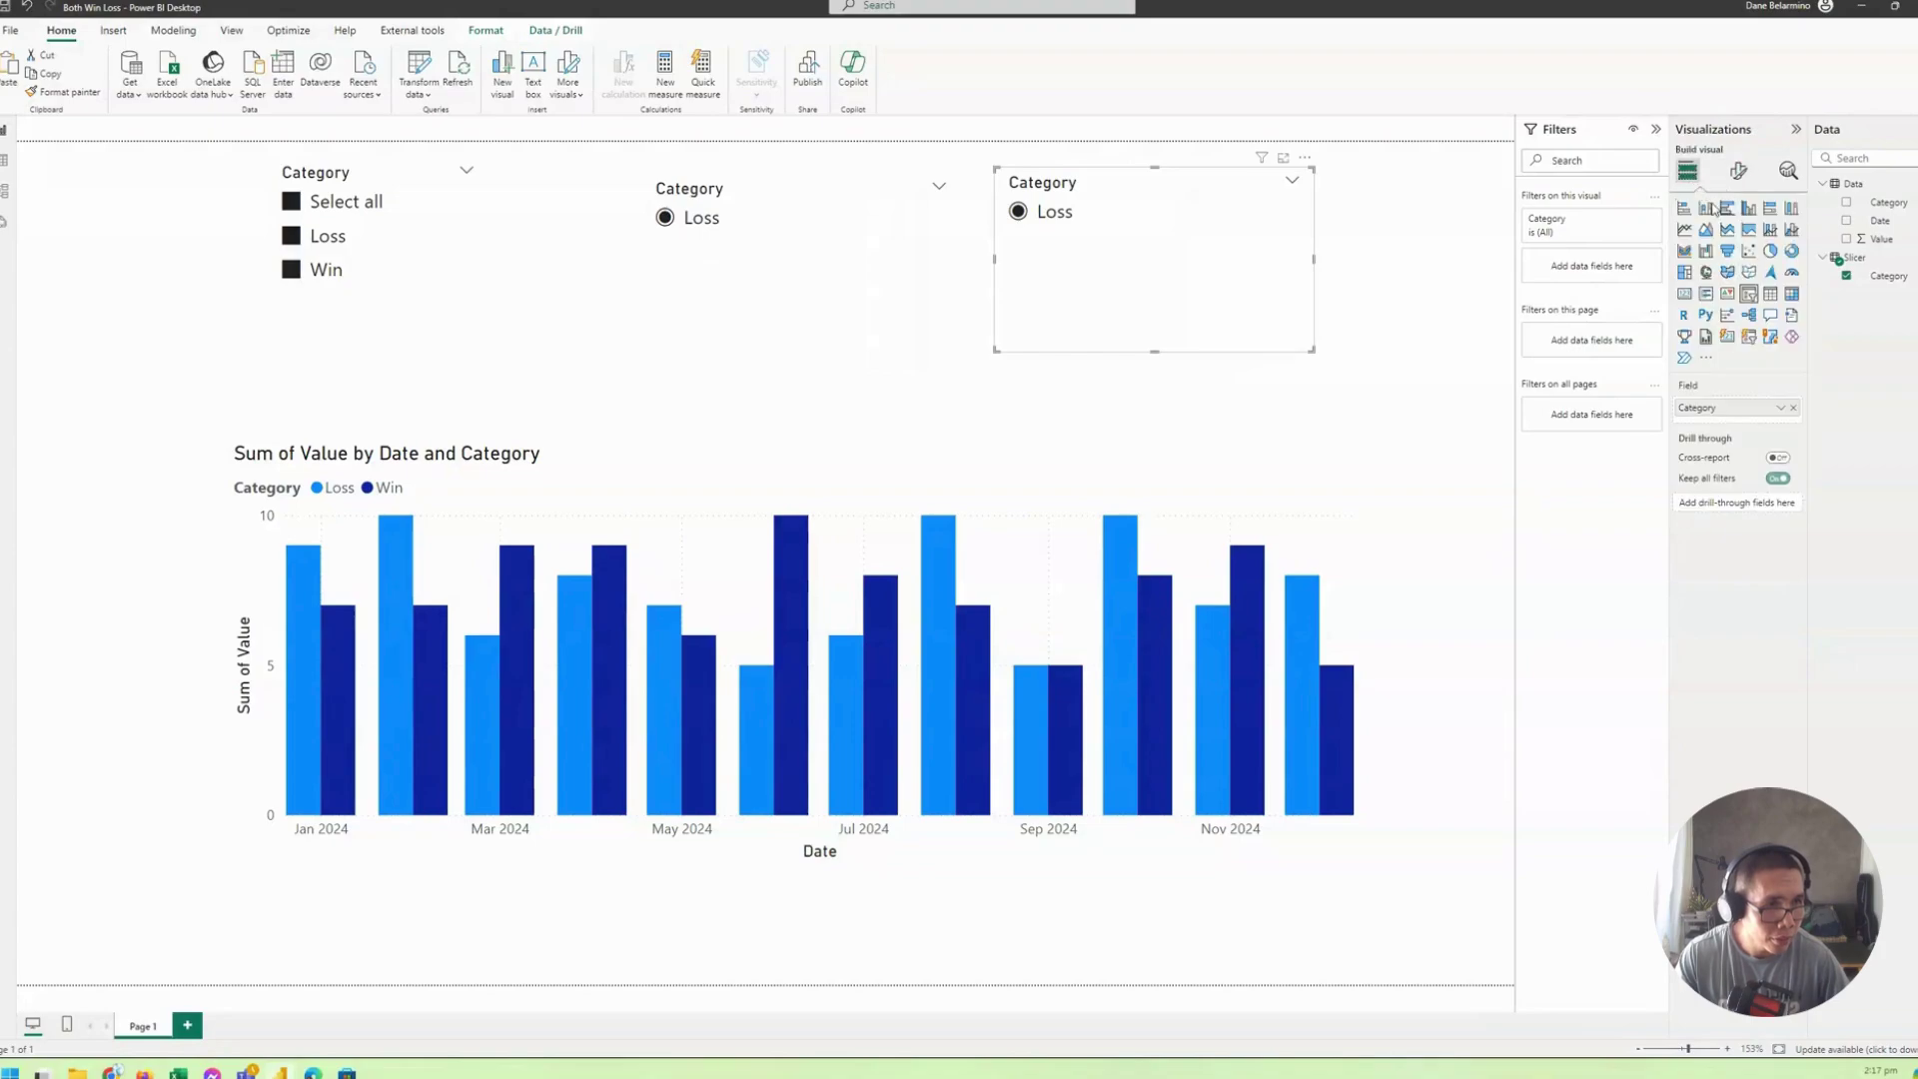
click(1769, 293)
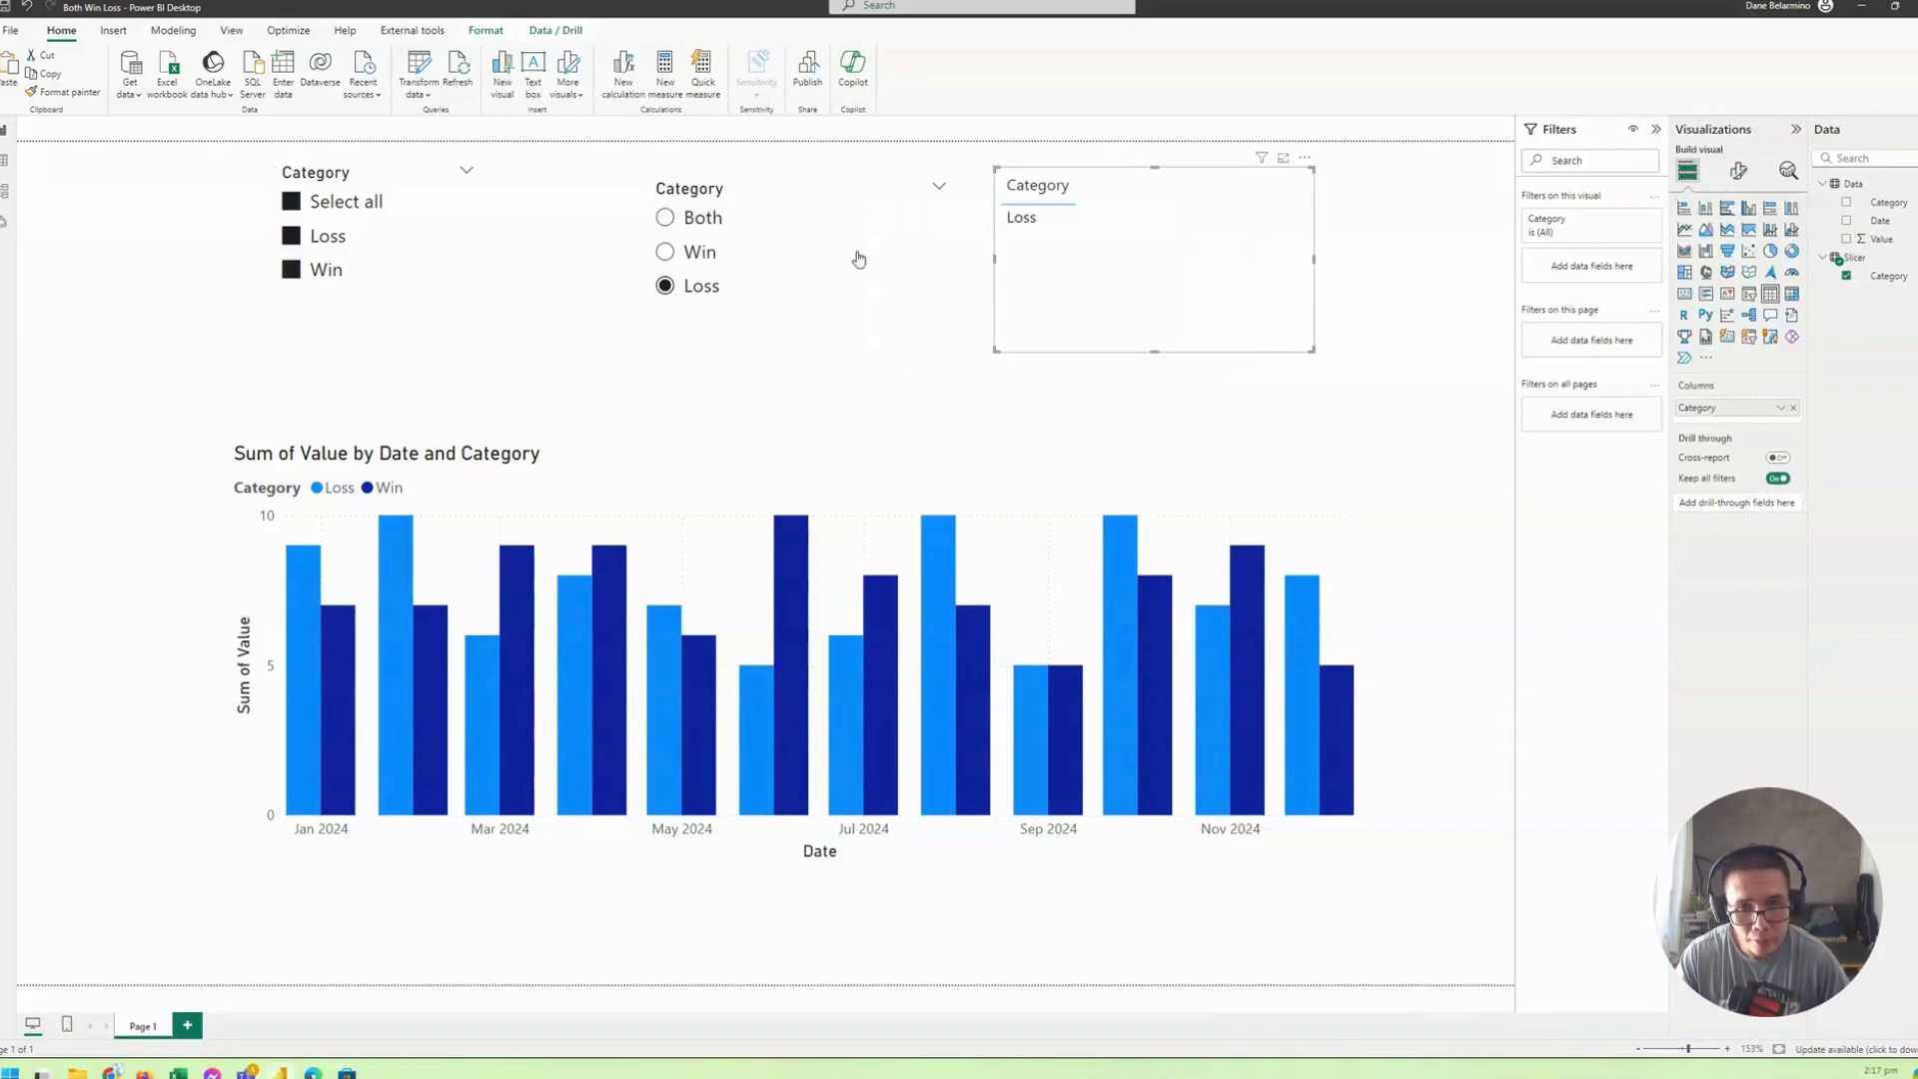
drag(719, 255, 655, 226)
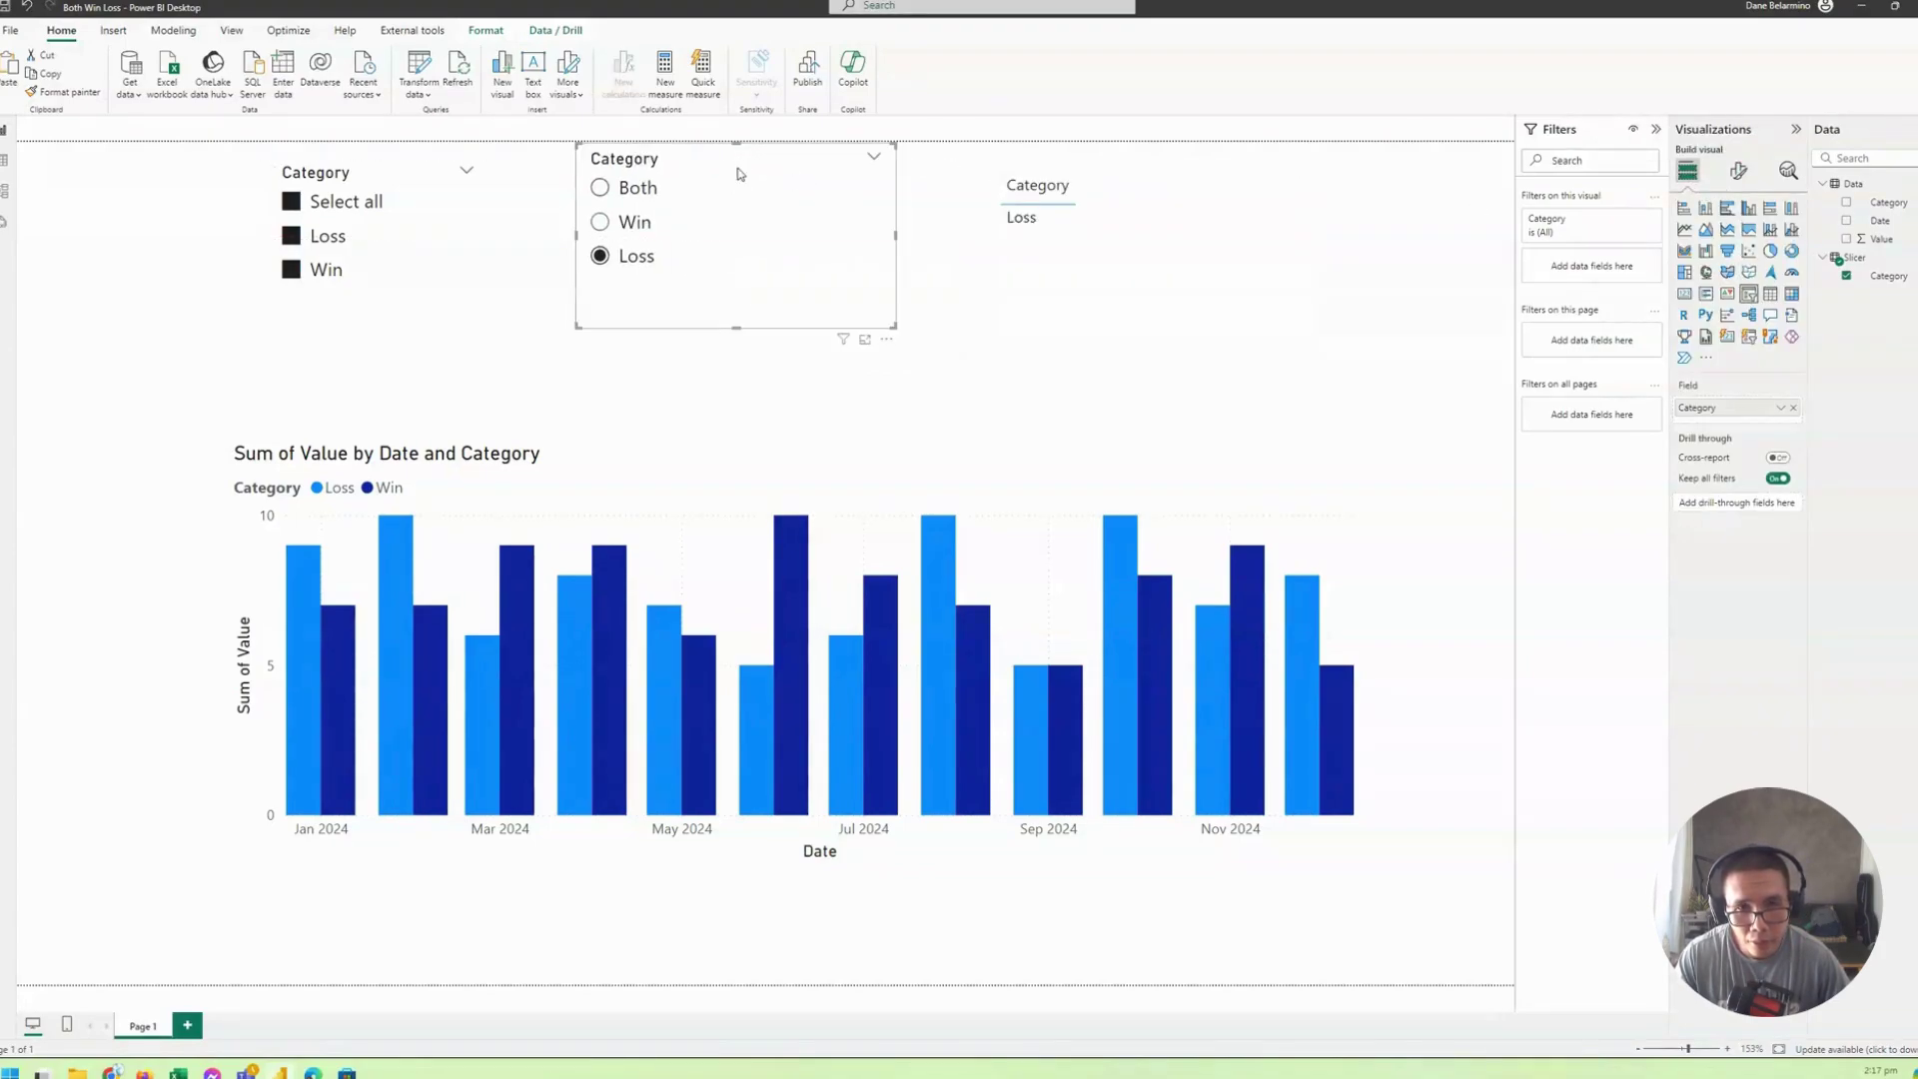
Step: Edit the visual interactions so the Both/Win/Loss slicer does not filter the Category table, and nudge the table up slightly
click(485, 32)
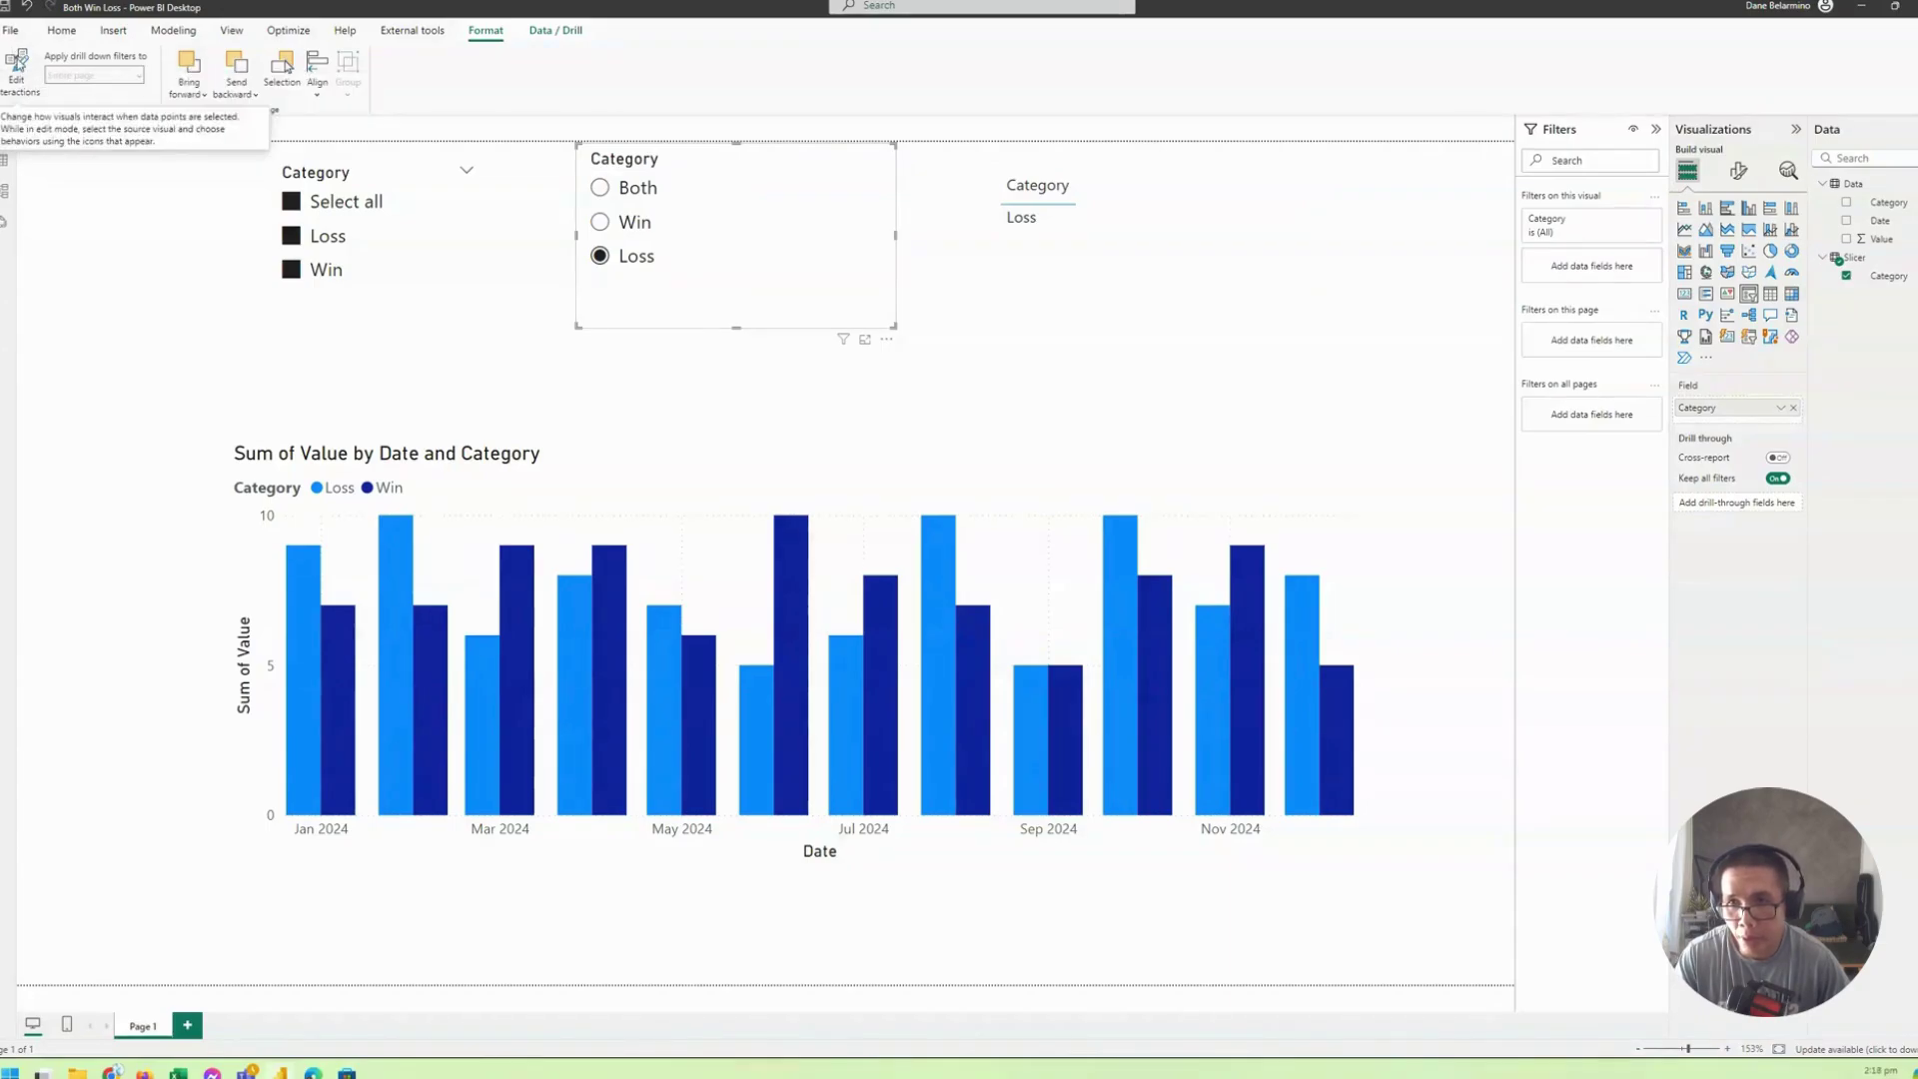
click(20, 80)
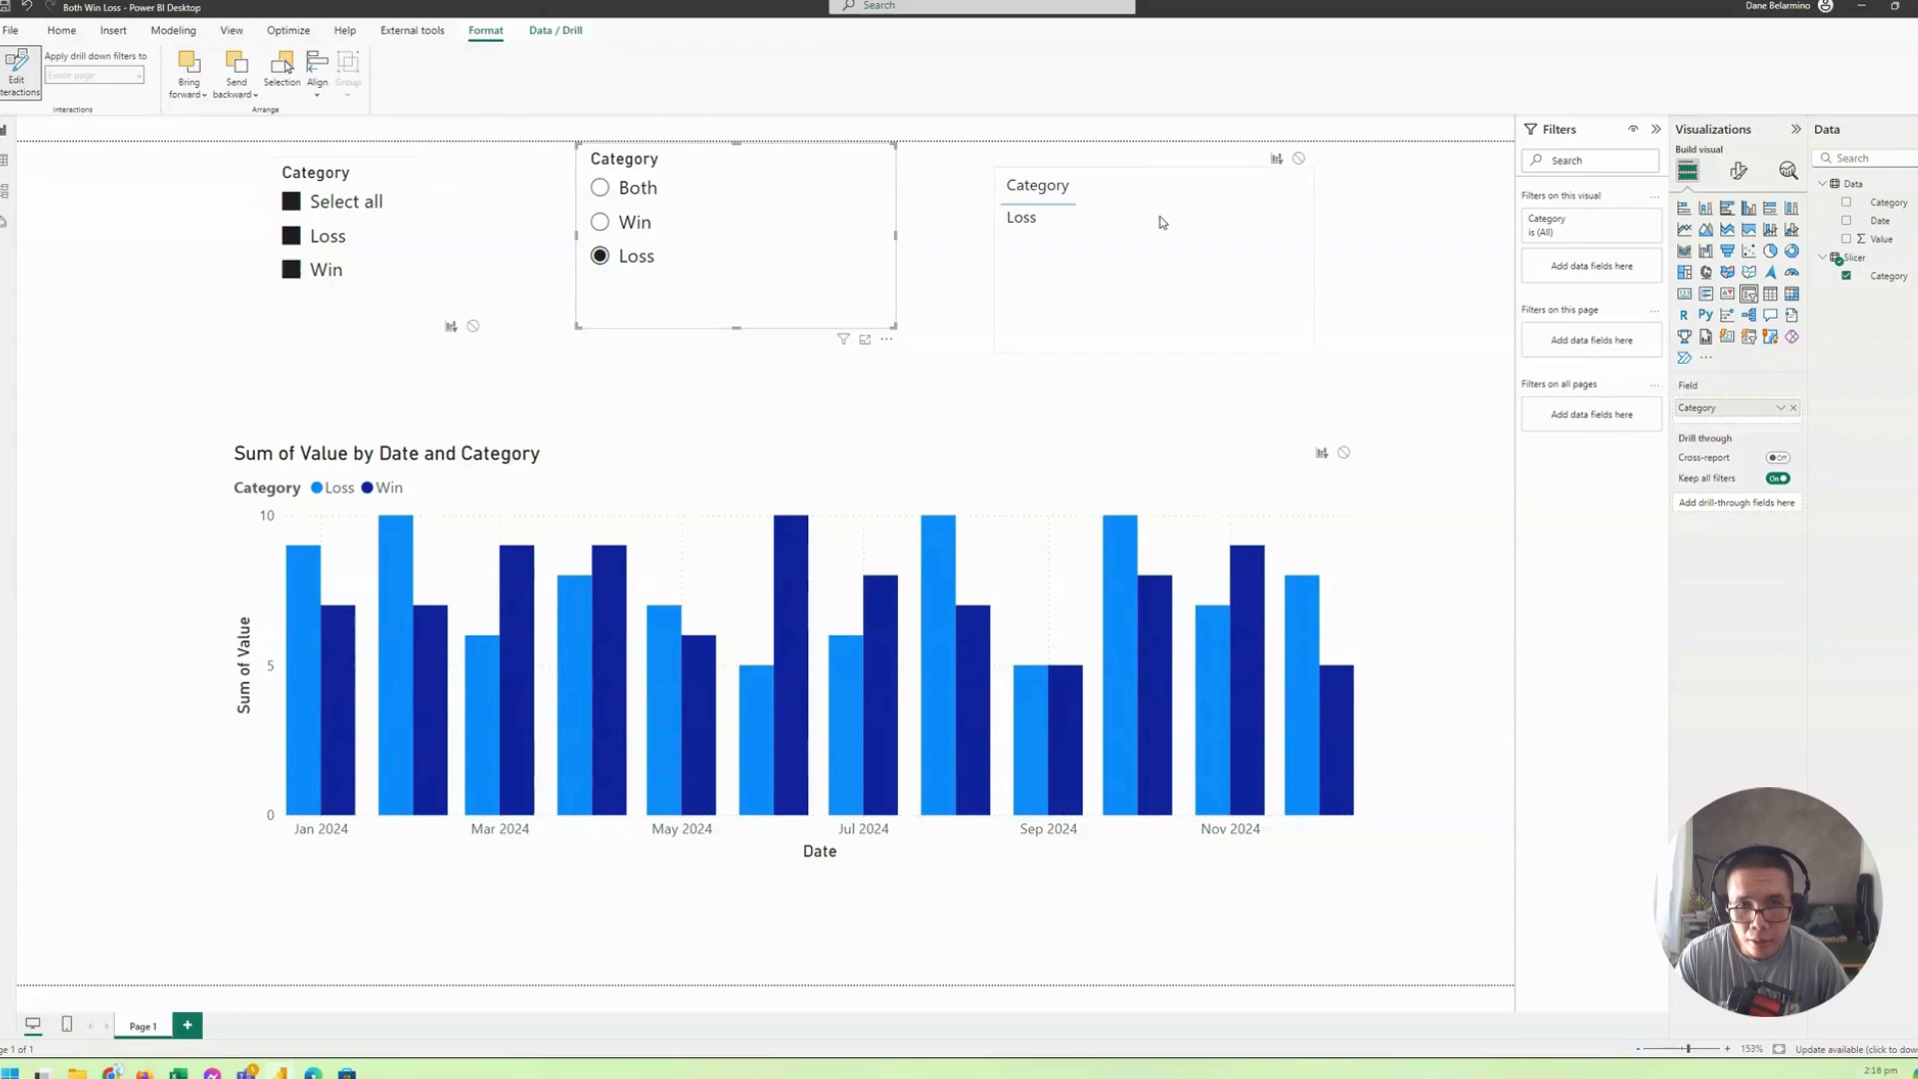
click(1297, 160)
click(1173, 272)
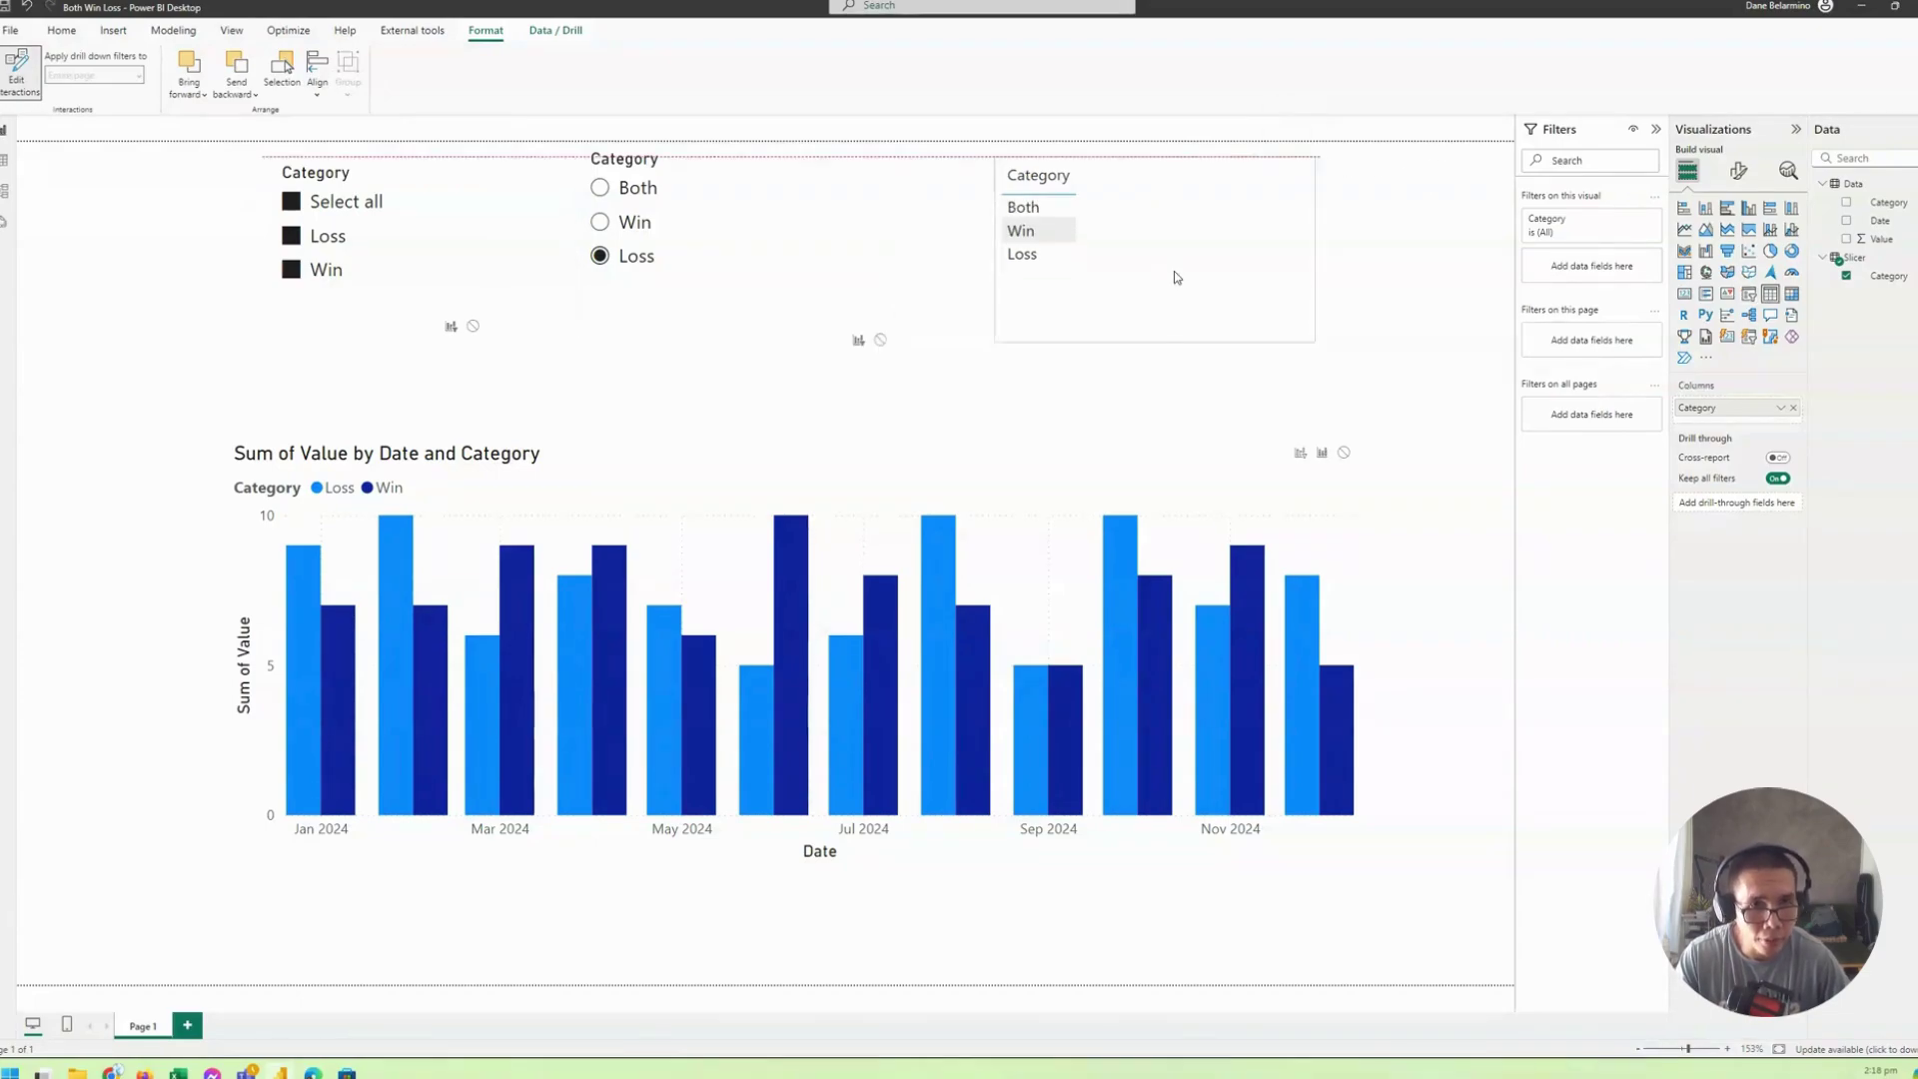
Step: Create a new measure in the Data table named Value with Both and start a new line for its formula
right_click(1874, 239)
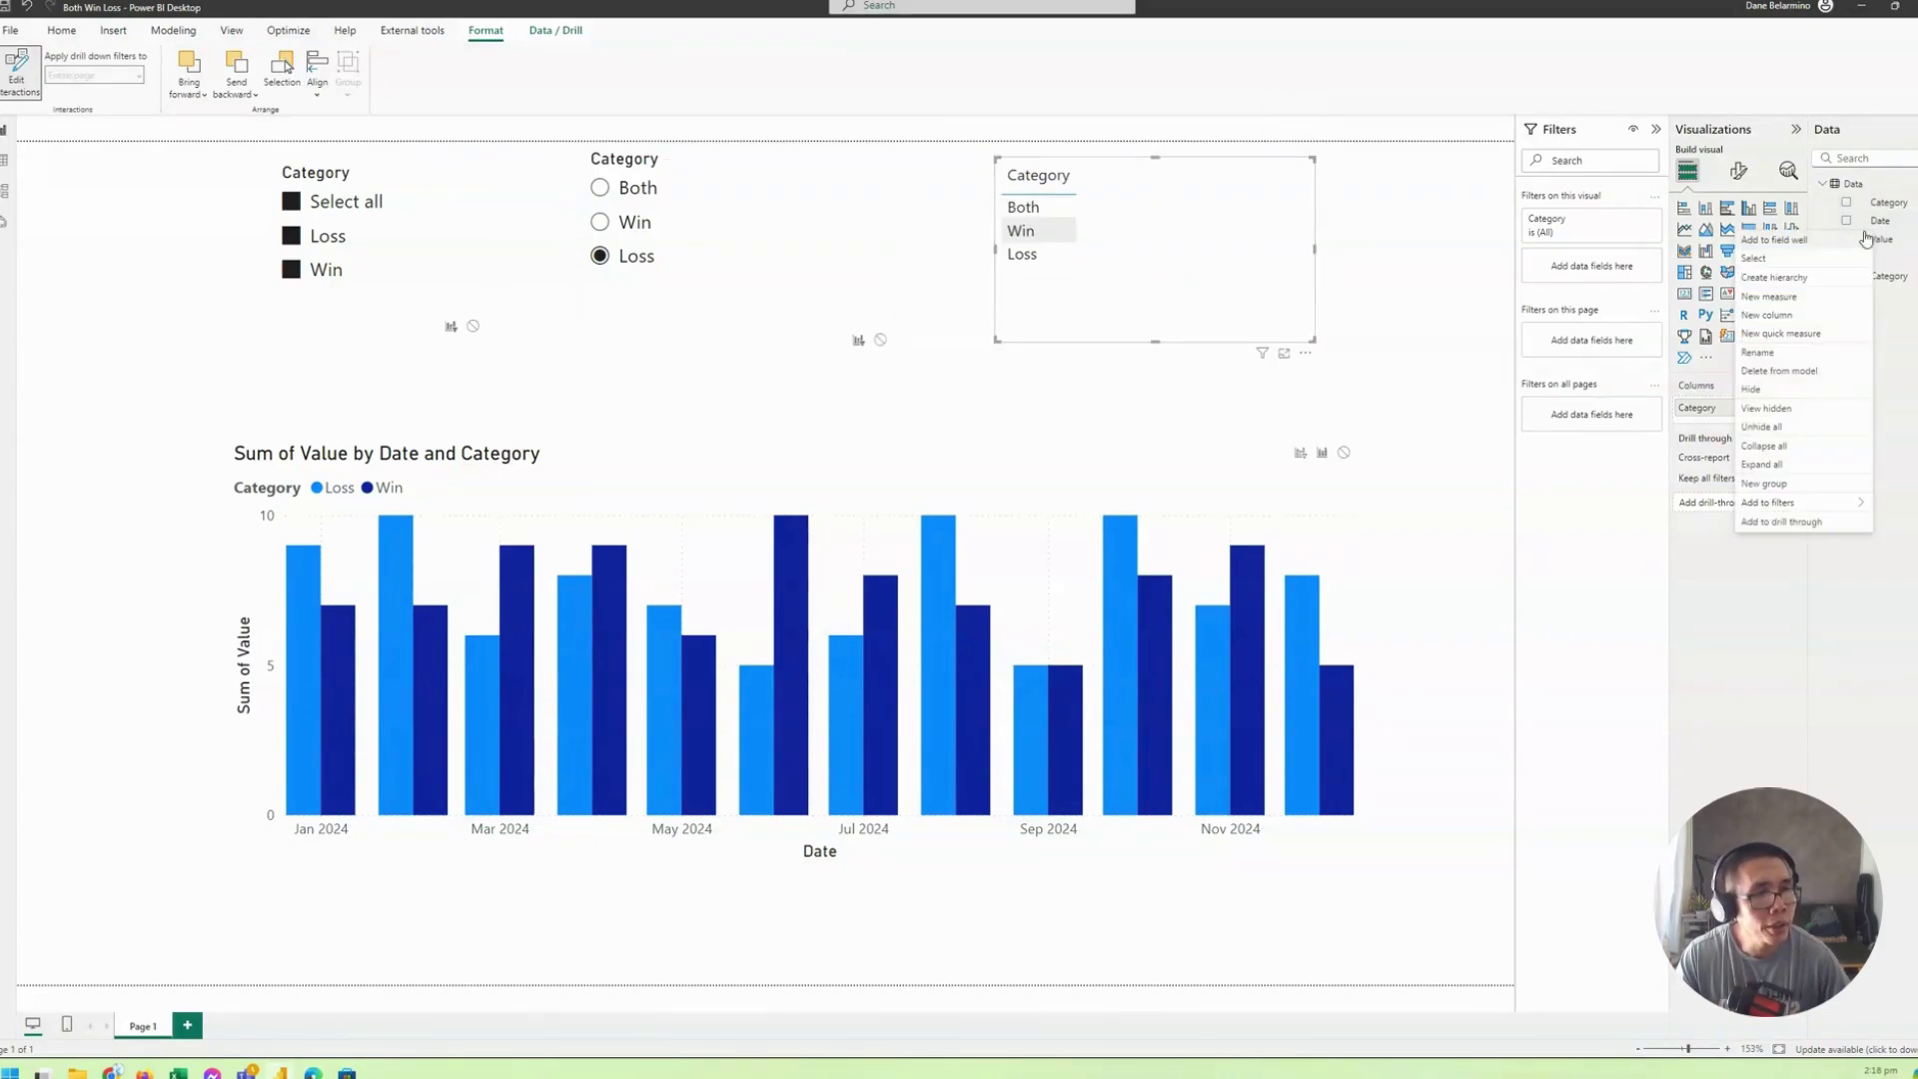
click(1796, 297)
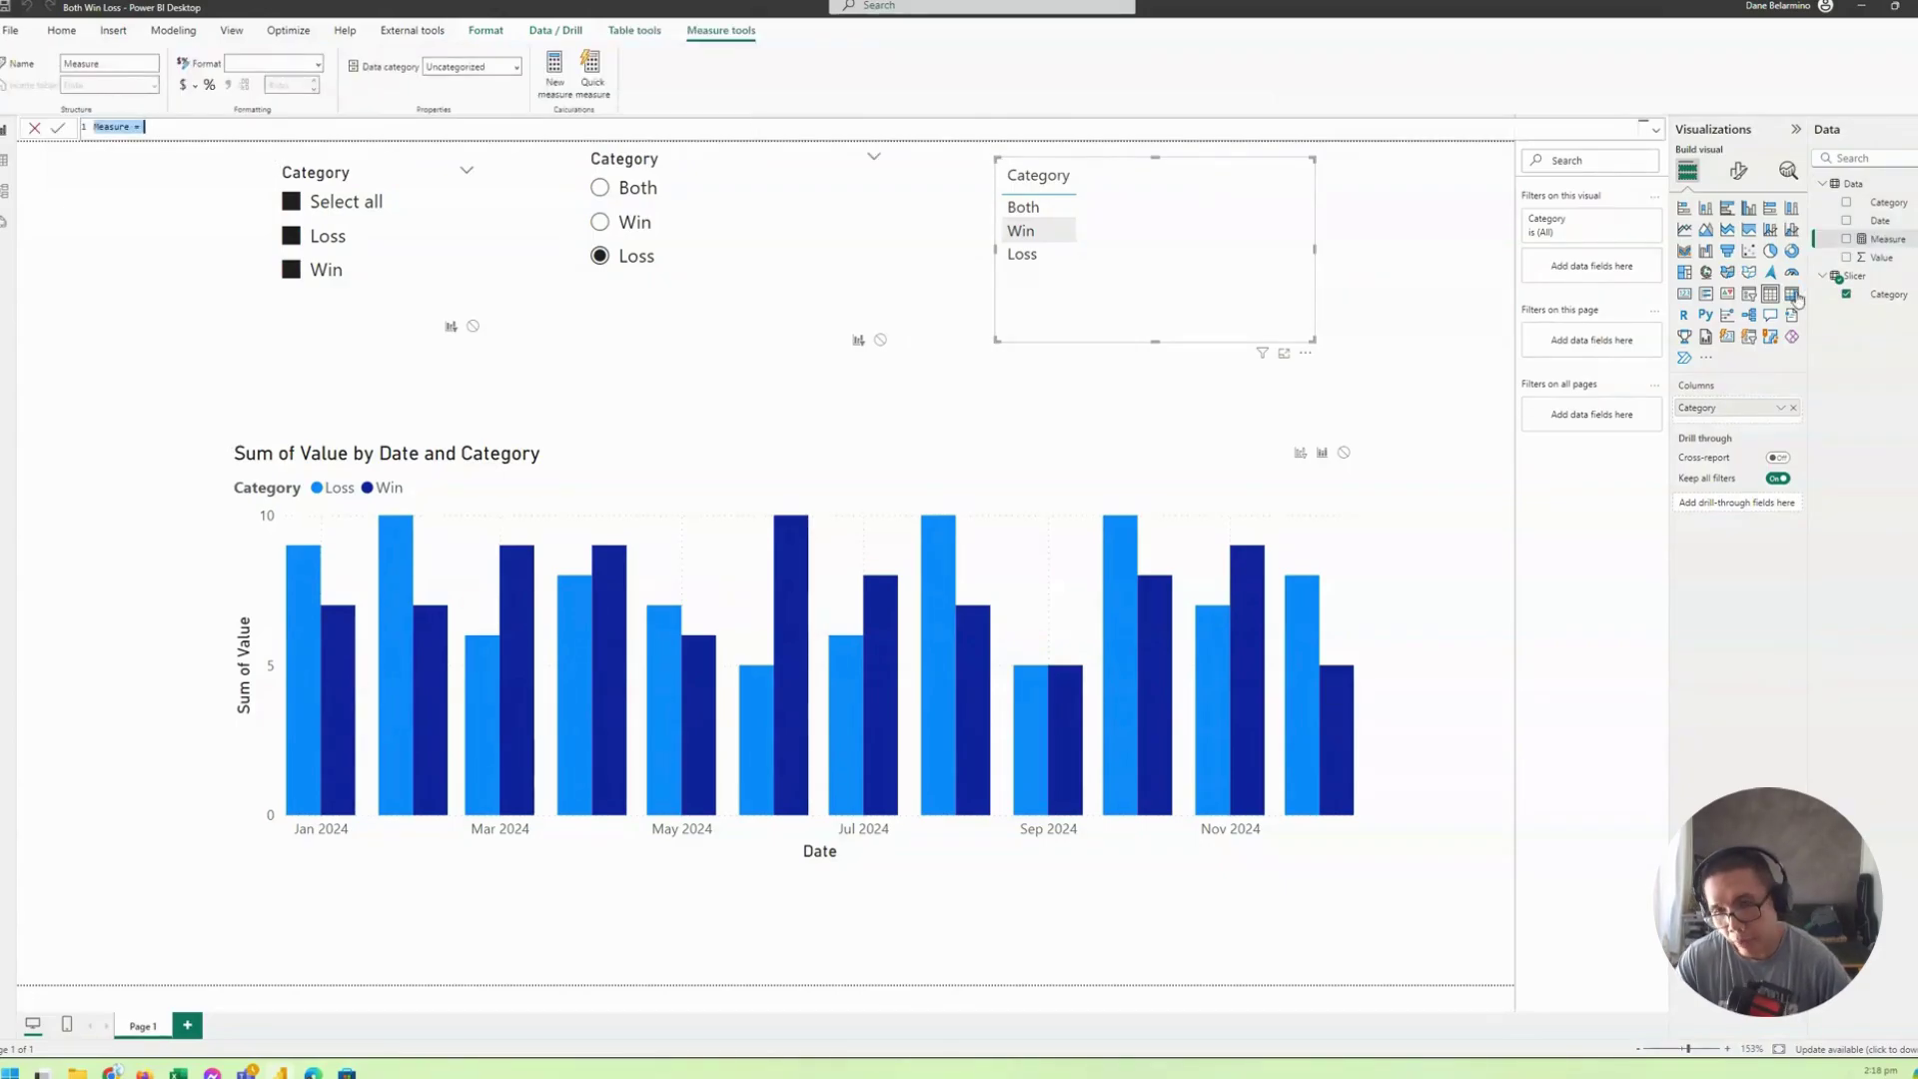
text(Value by)
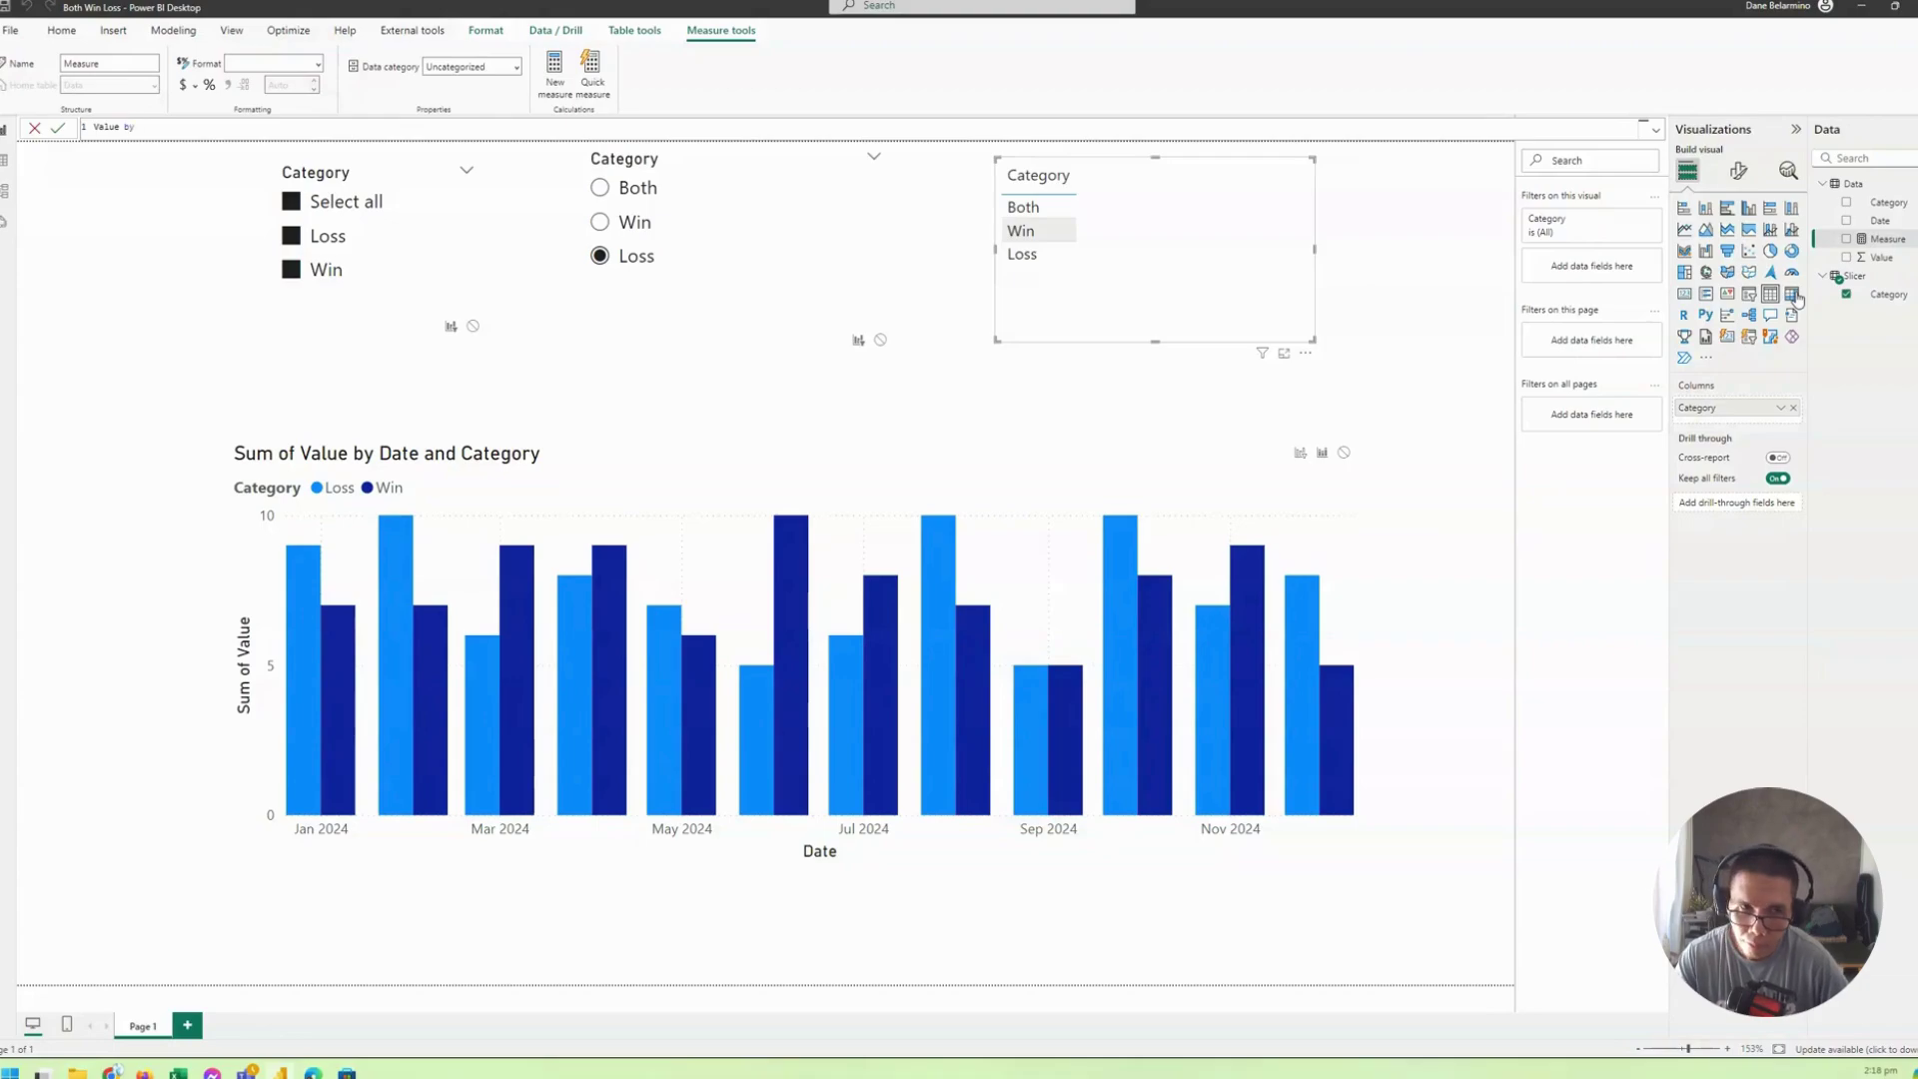
key(BackSpace)
key(BackSpace)
key(BackSpace)
key(BackSpace)
key(BackSpace)
key(BackSpace)
key(BackSpace)
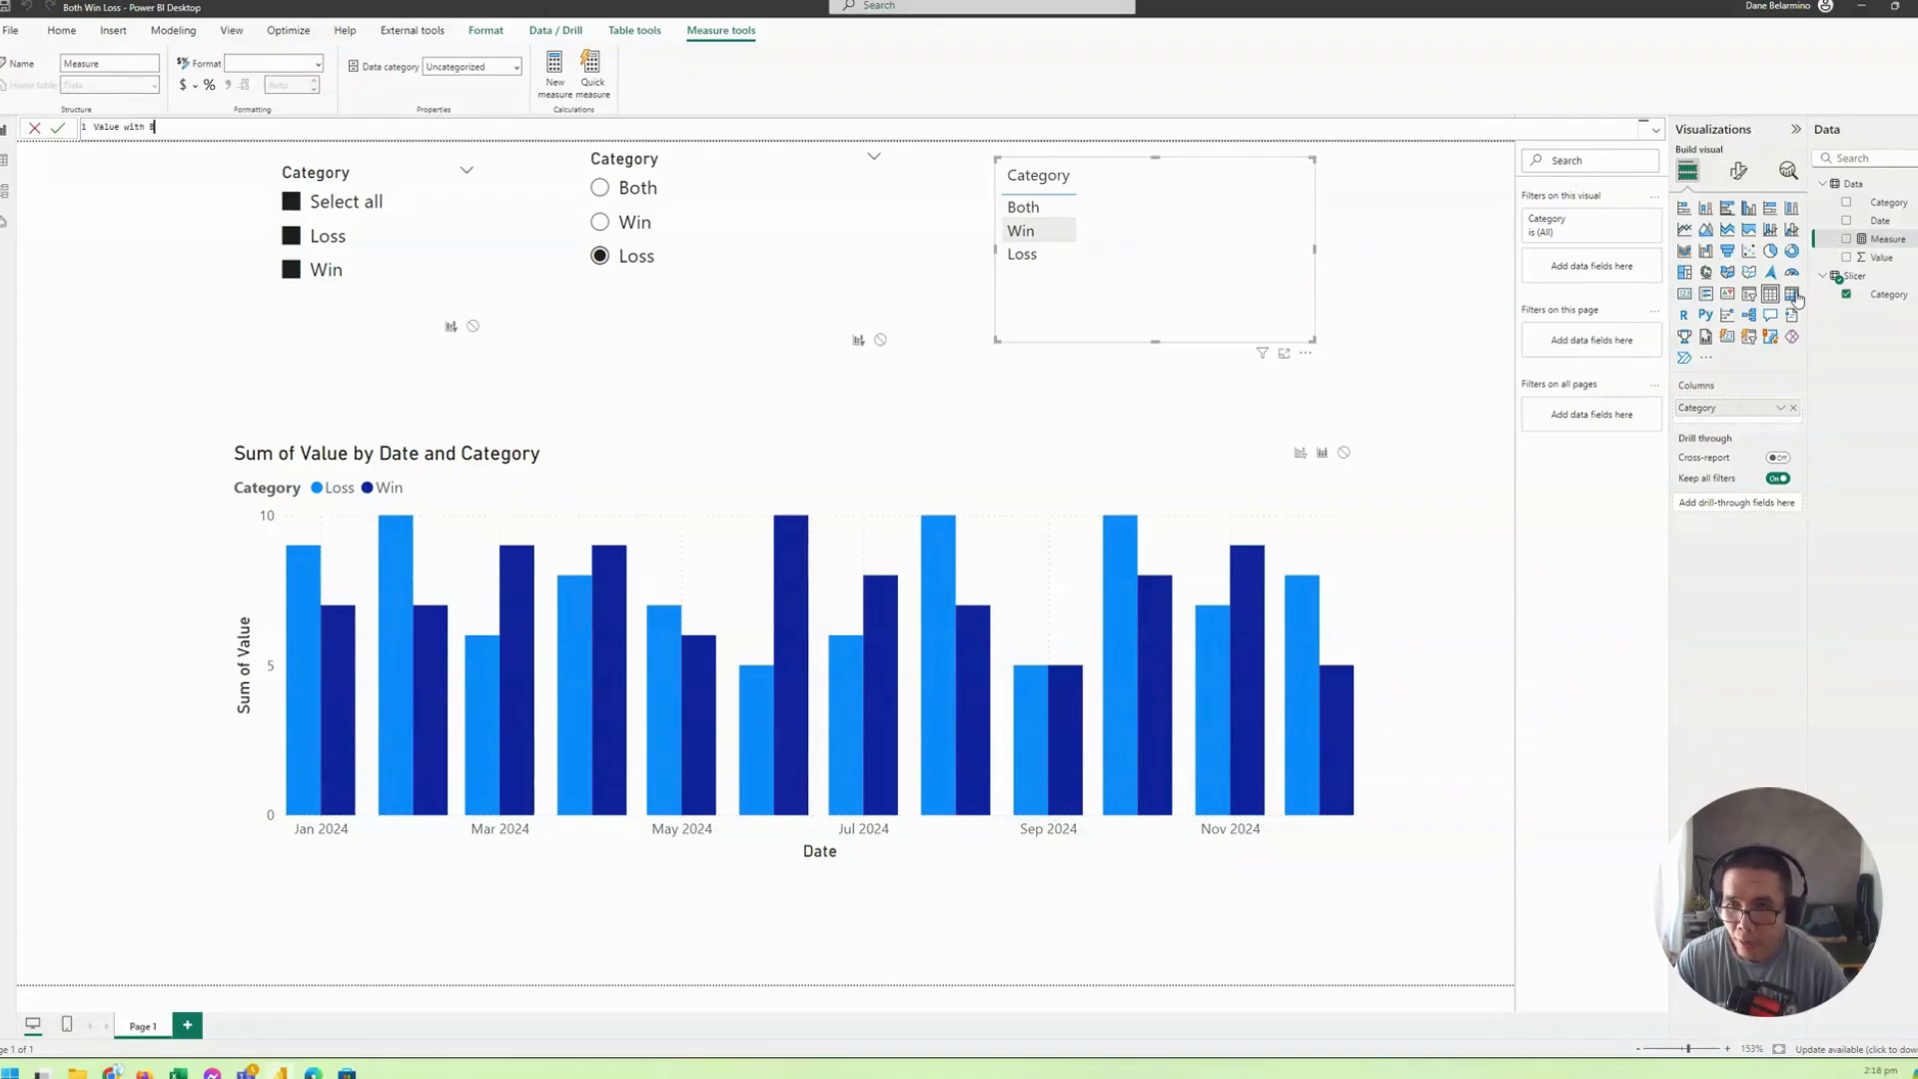
text(e with Both =)
key(shift+Return)
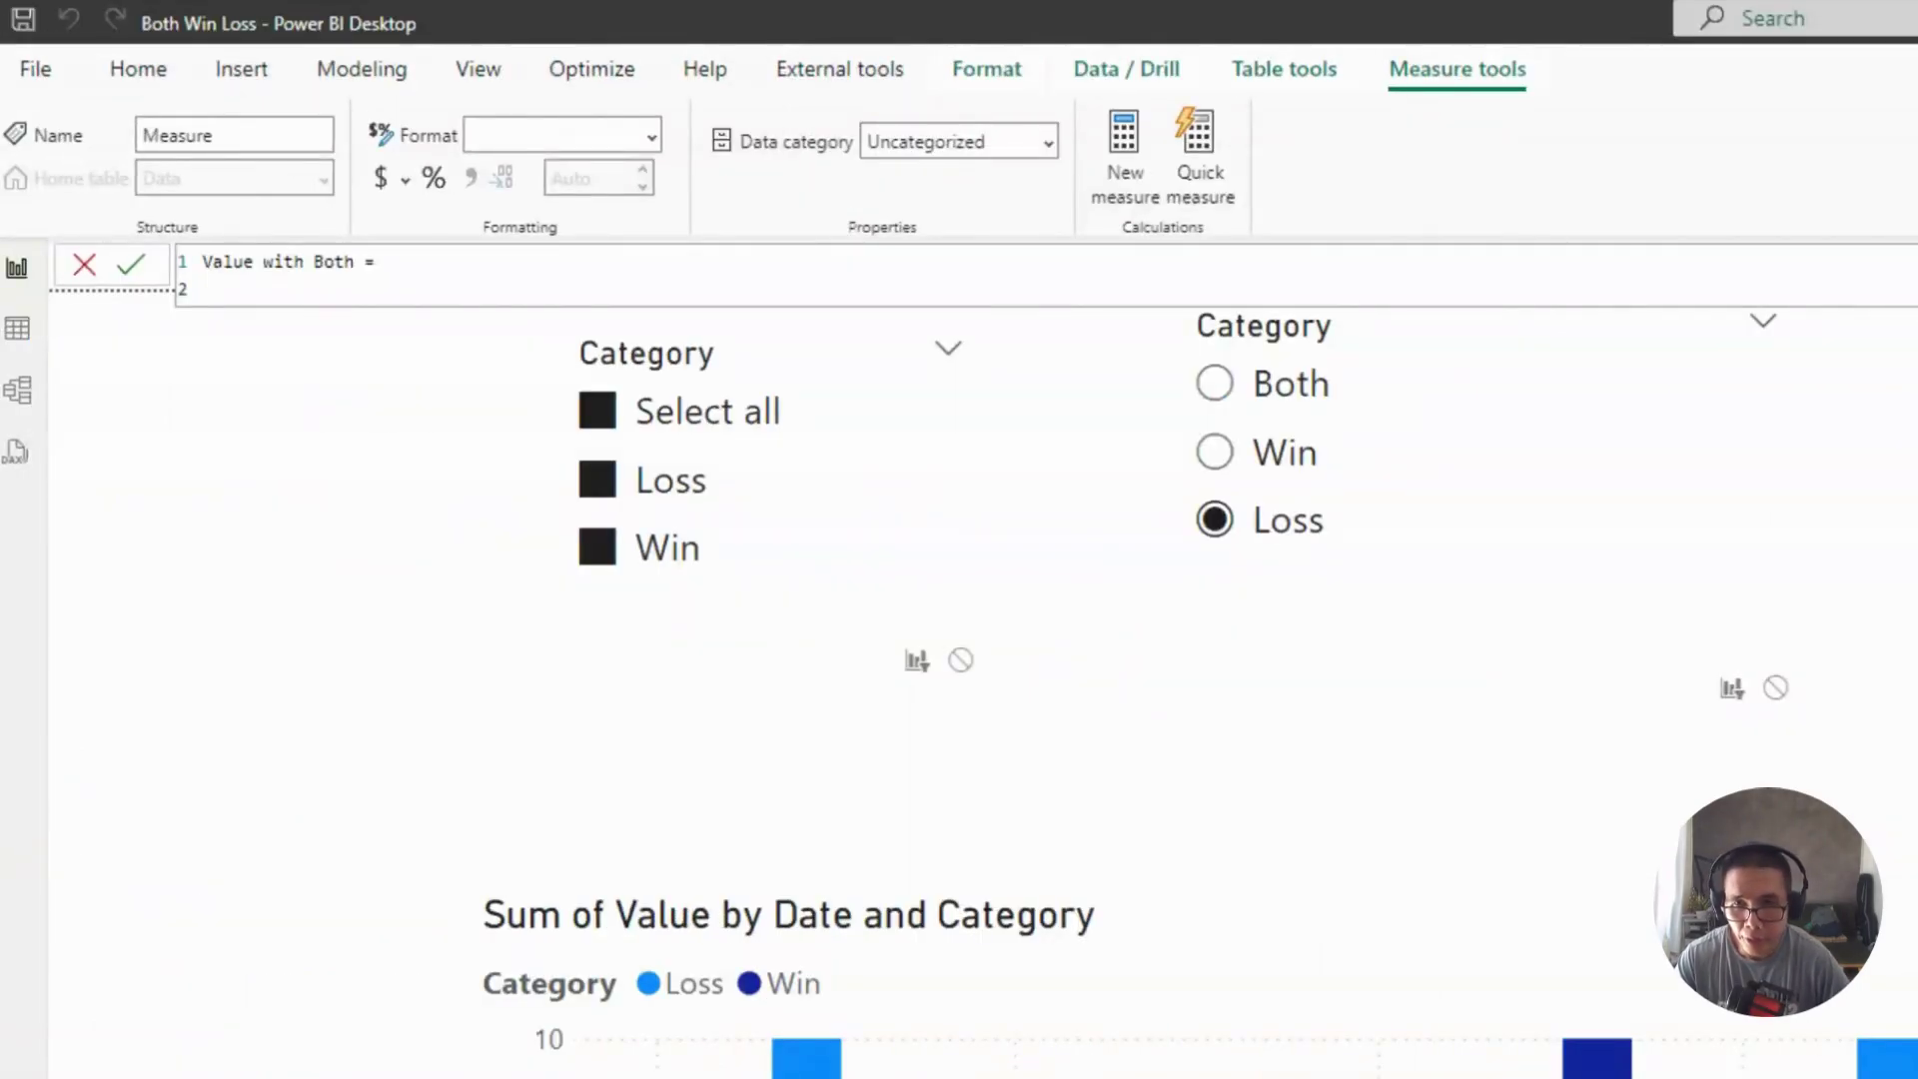
Step: Define the variable SelectedCategory as SELECTEDVALUE ( Slicer[Category] ) in the measure's formula and start a new line
text(VAR Sele)
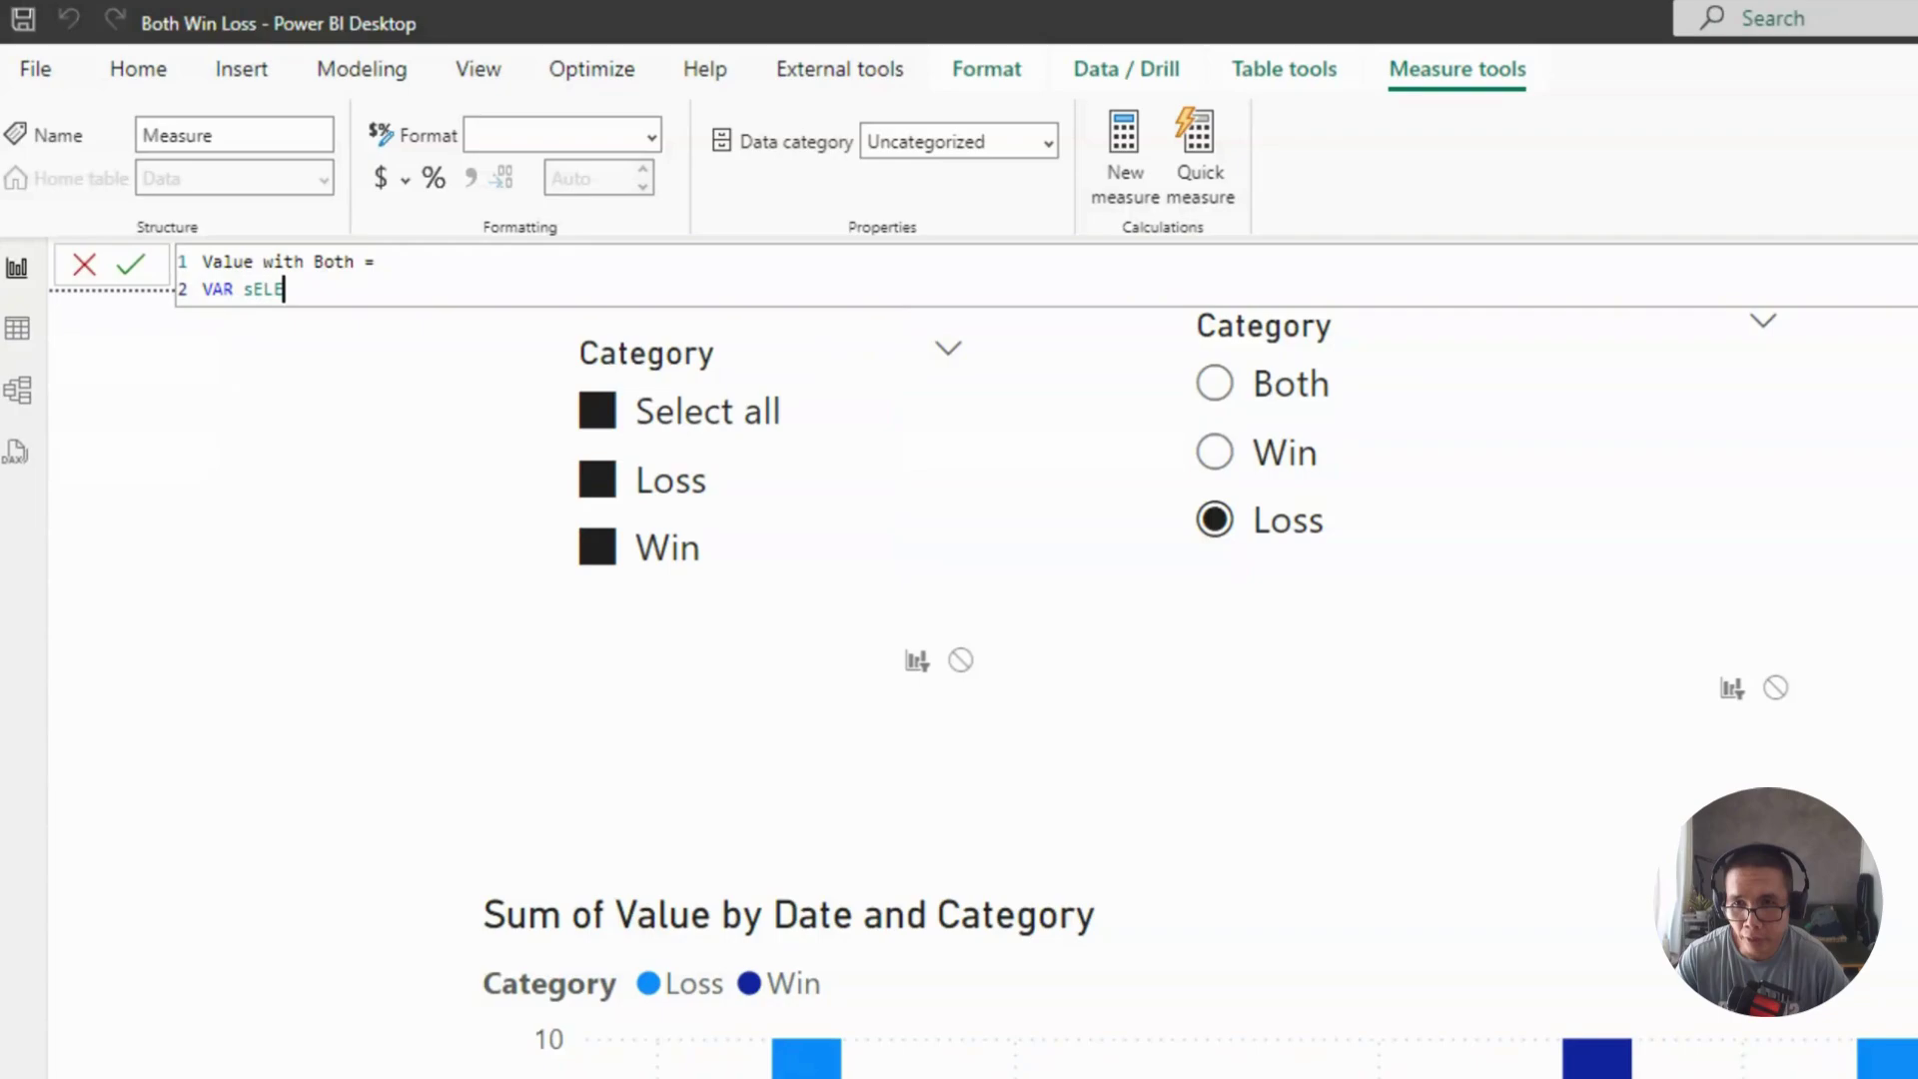
key(BackSpace)
key(BackSpace)
key(BackSpace)
key(BackSpace)
text(SelectedCategory)
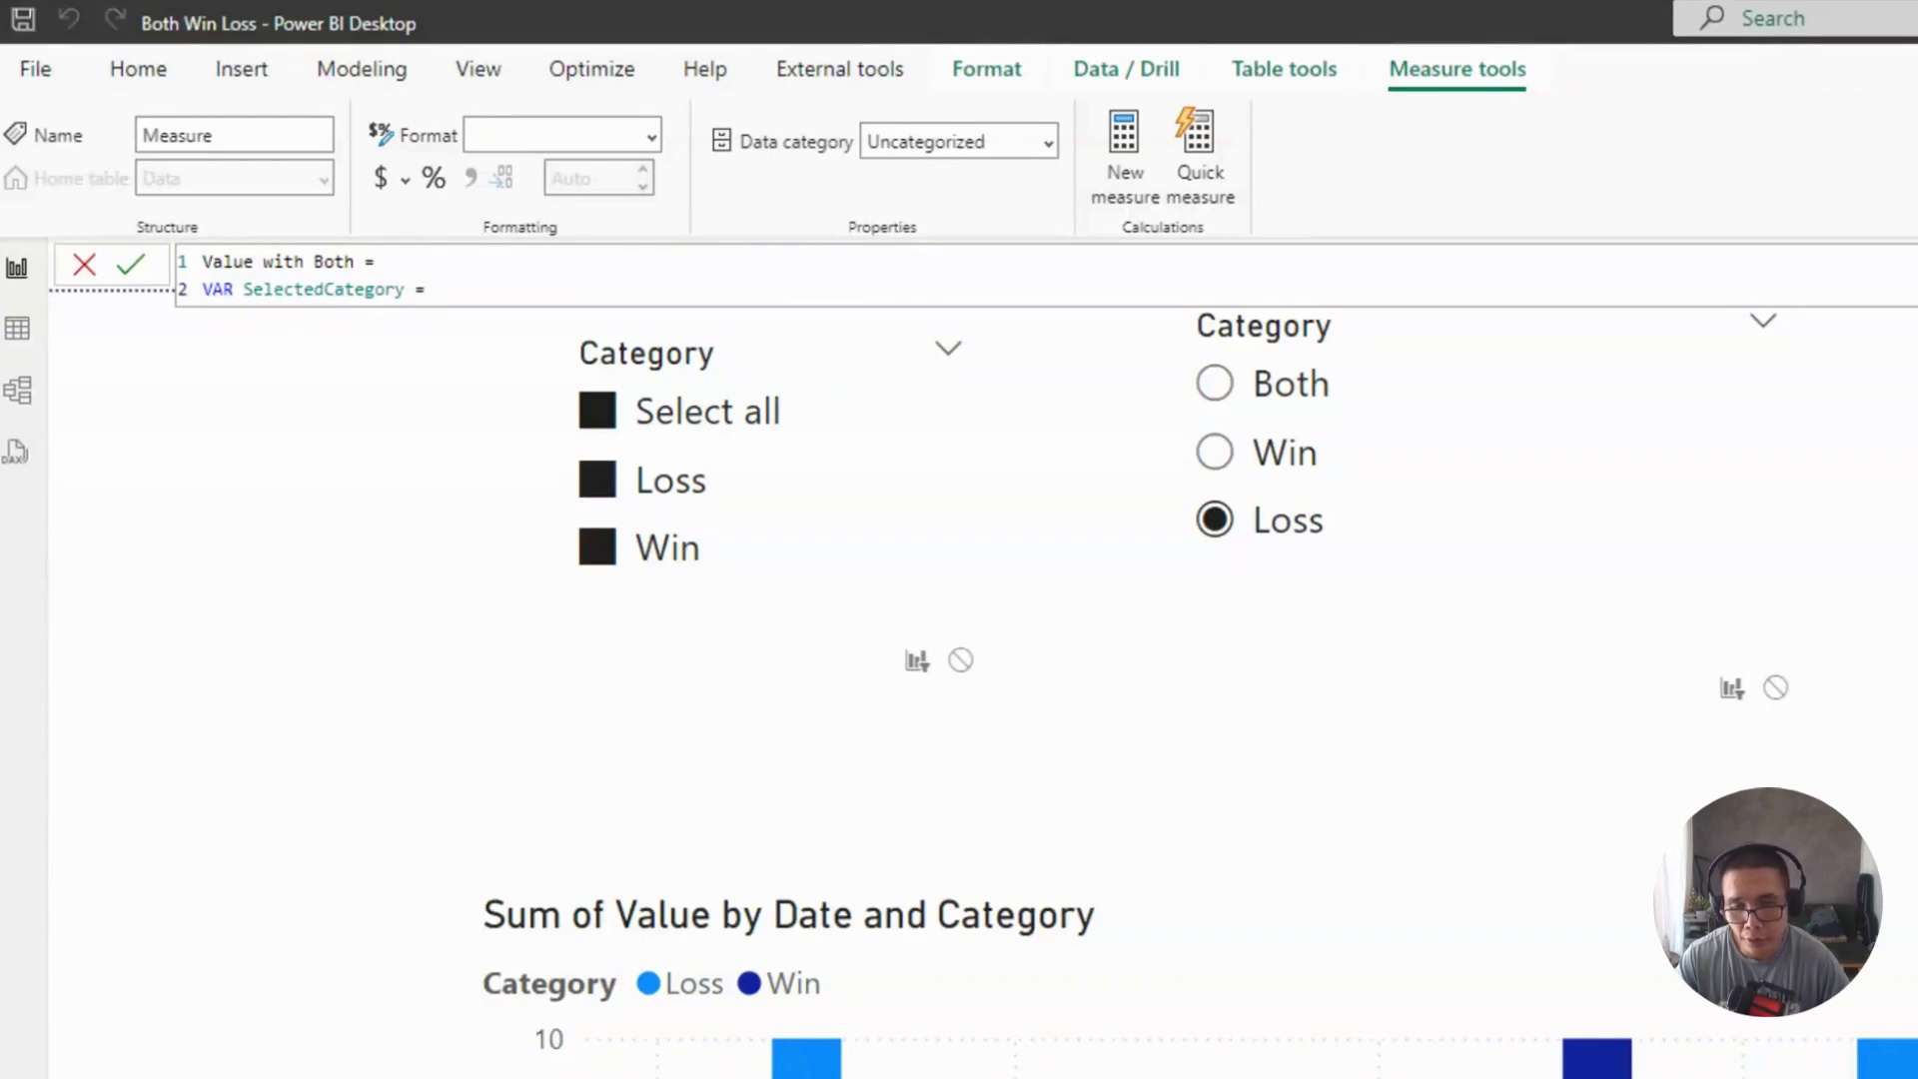
text( = selectedva)
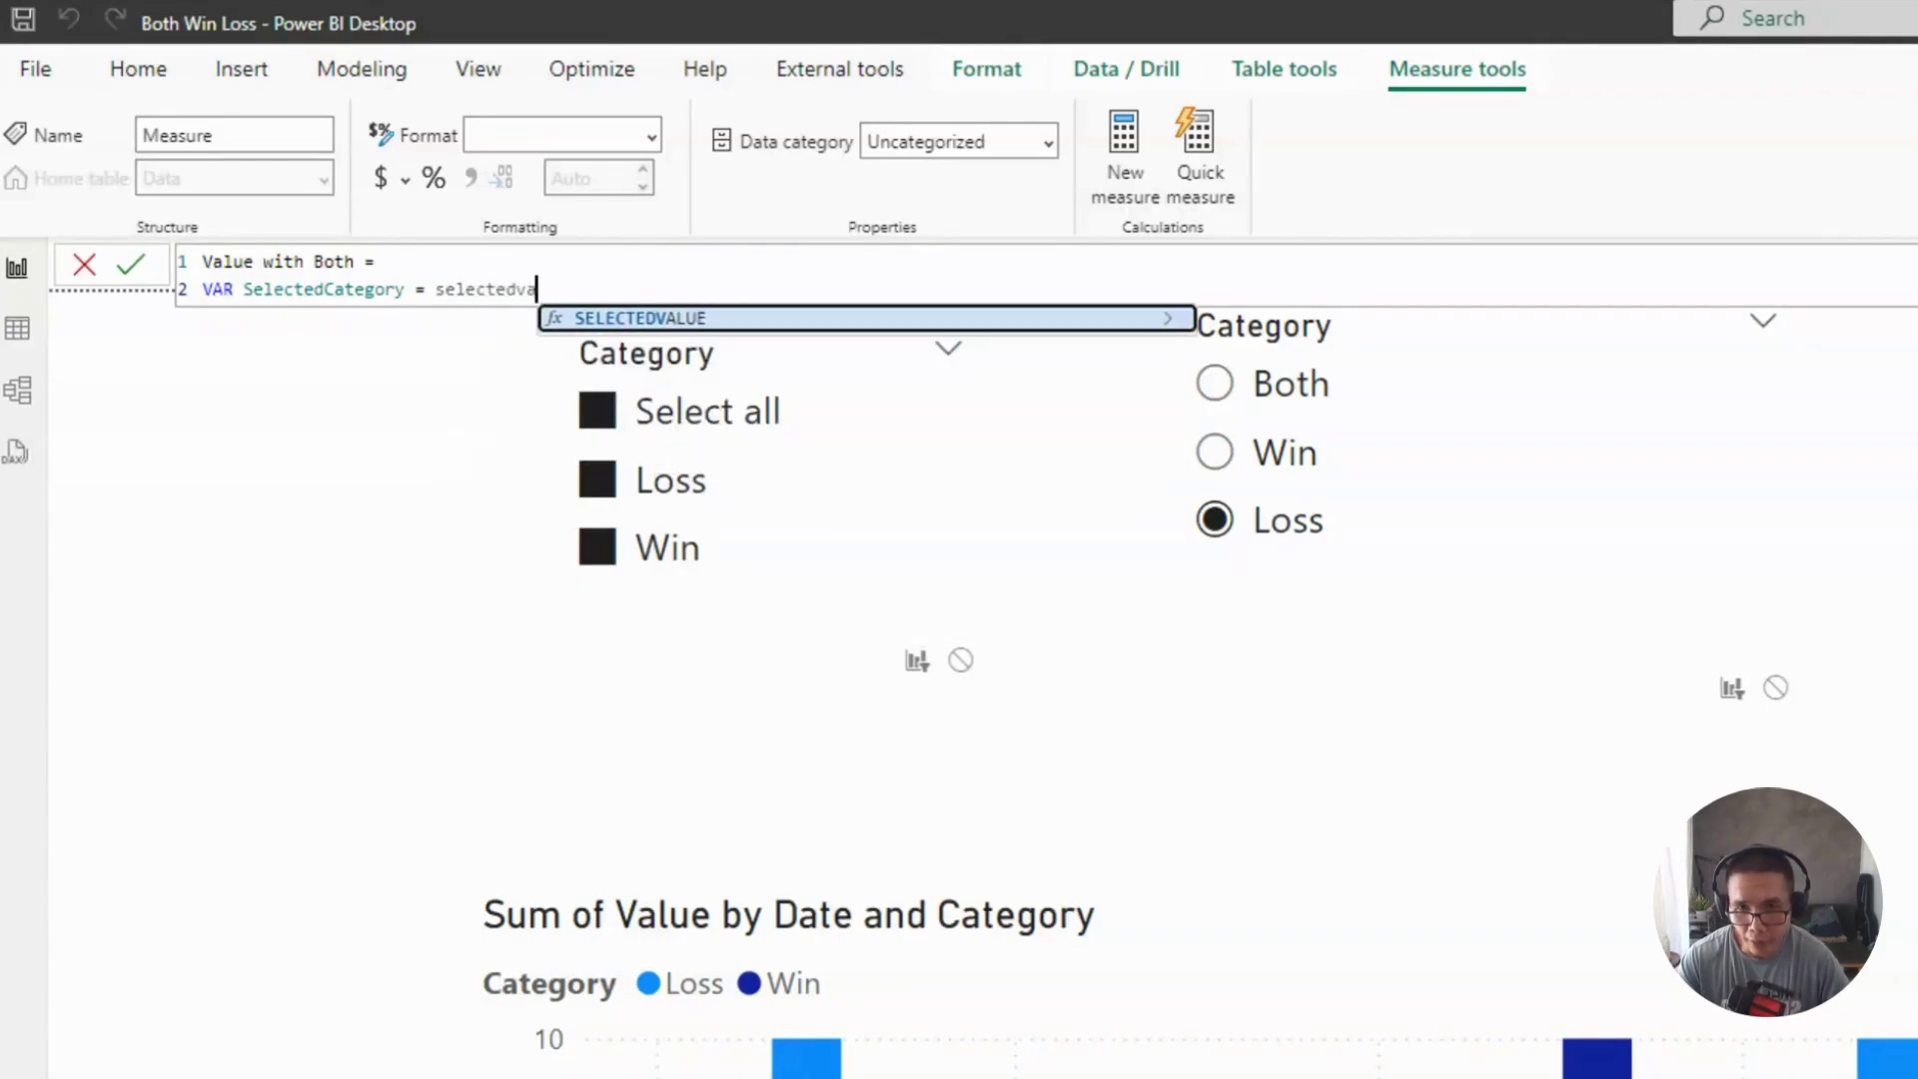
key(Tab)
text(( )
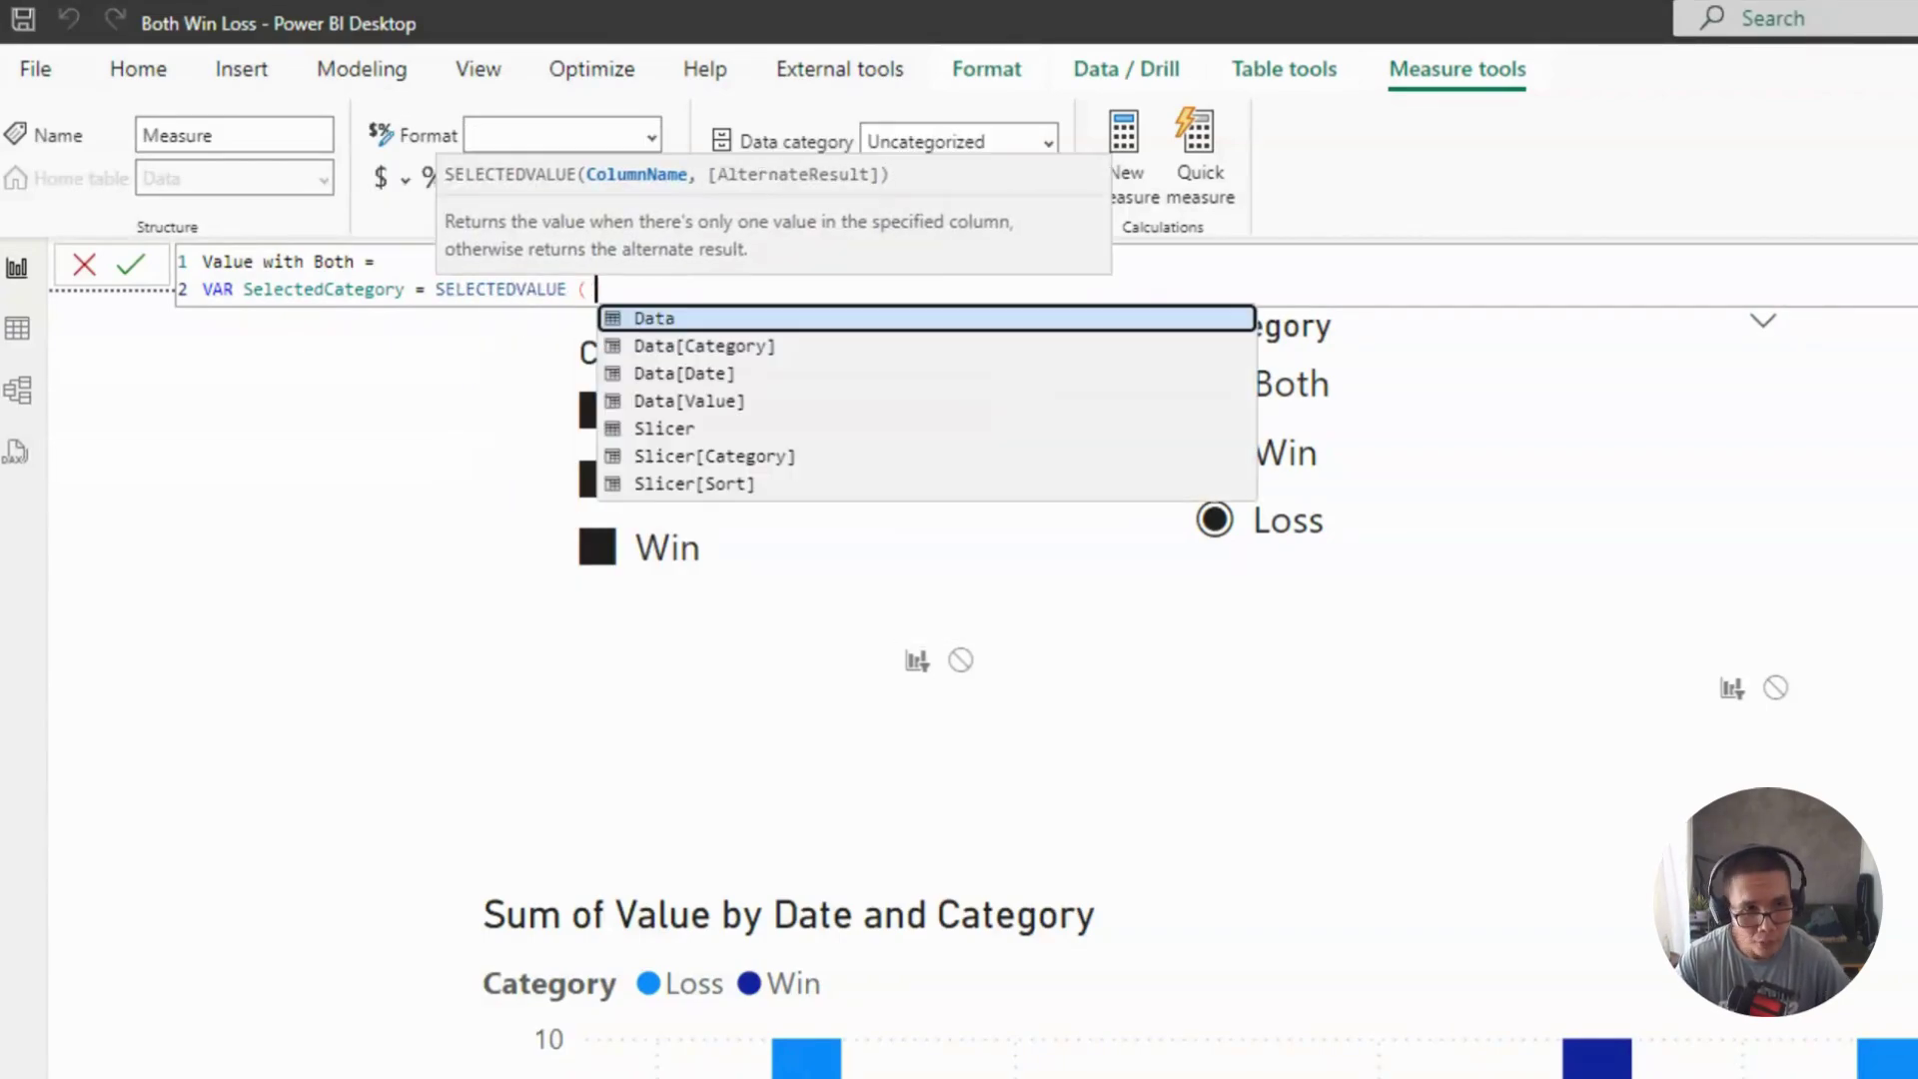
text(Slicer[Categor)
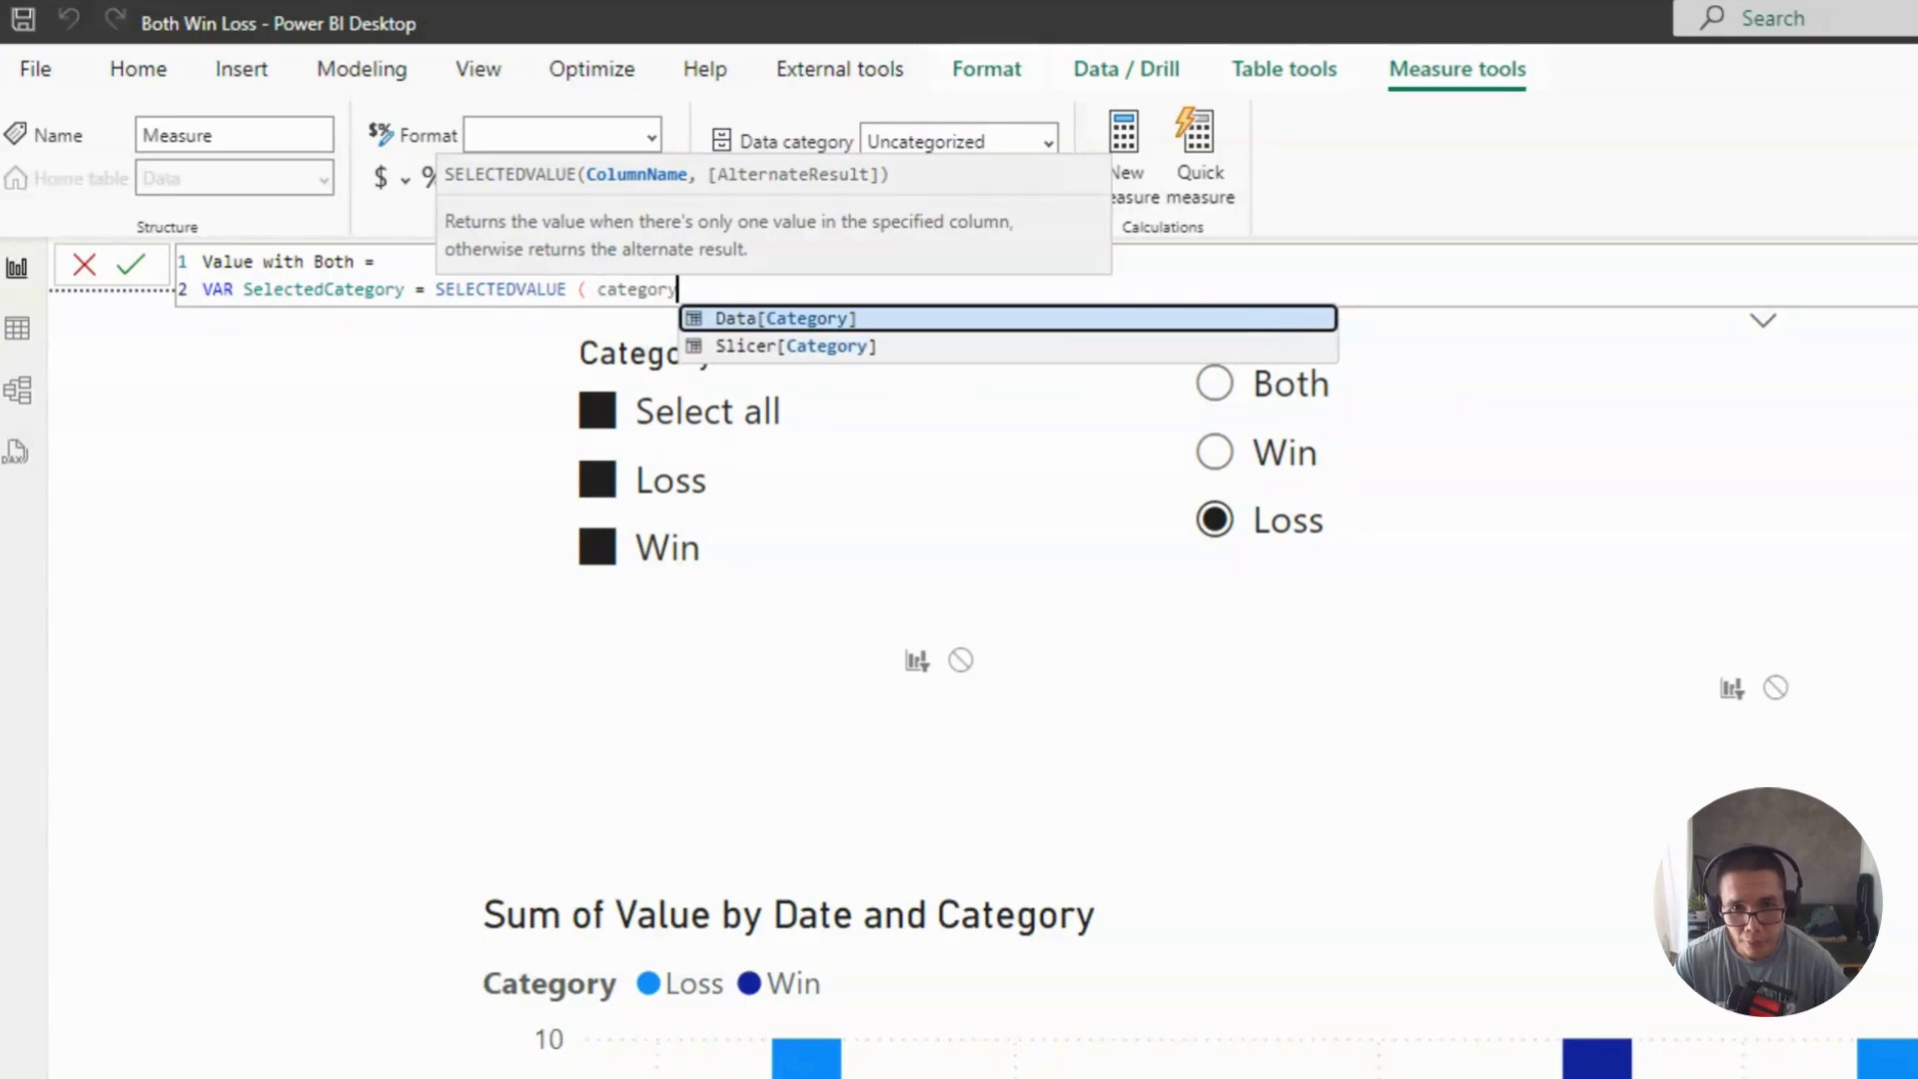
key(Down)
key(Tab)
text())
key(shift+Return)
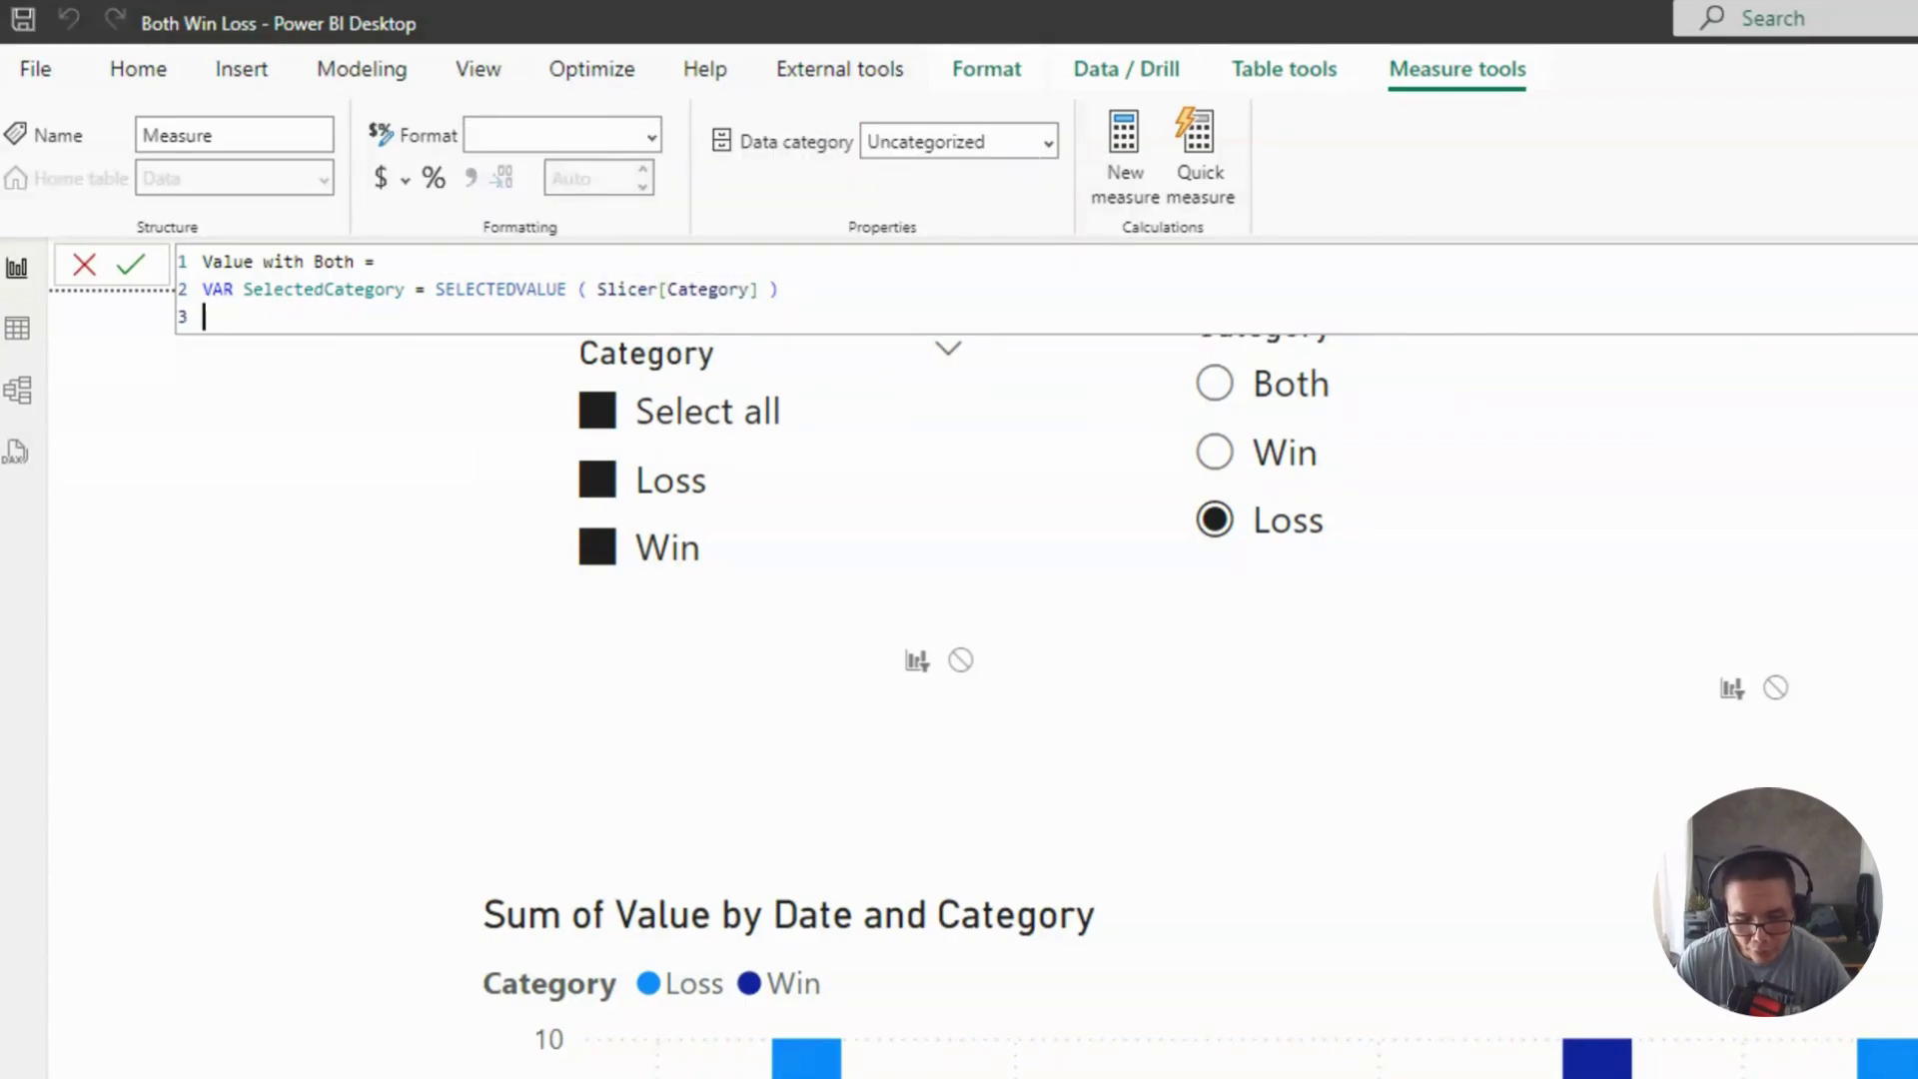
Step: Add a RETURN line to the measure and begin a SWITCH function that evaluates SelectedCategory
text(re)
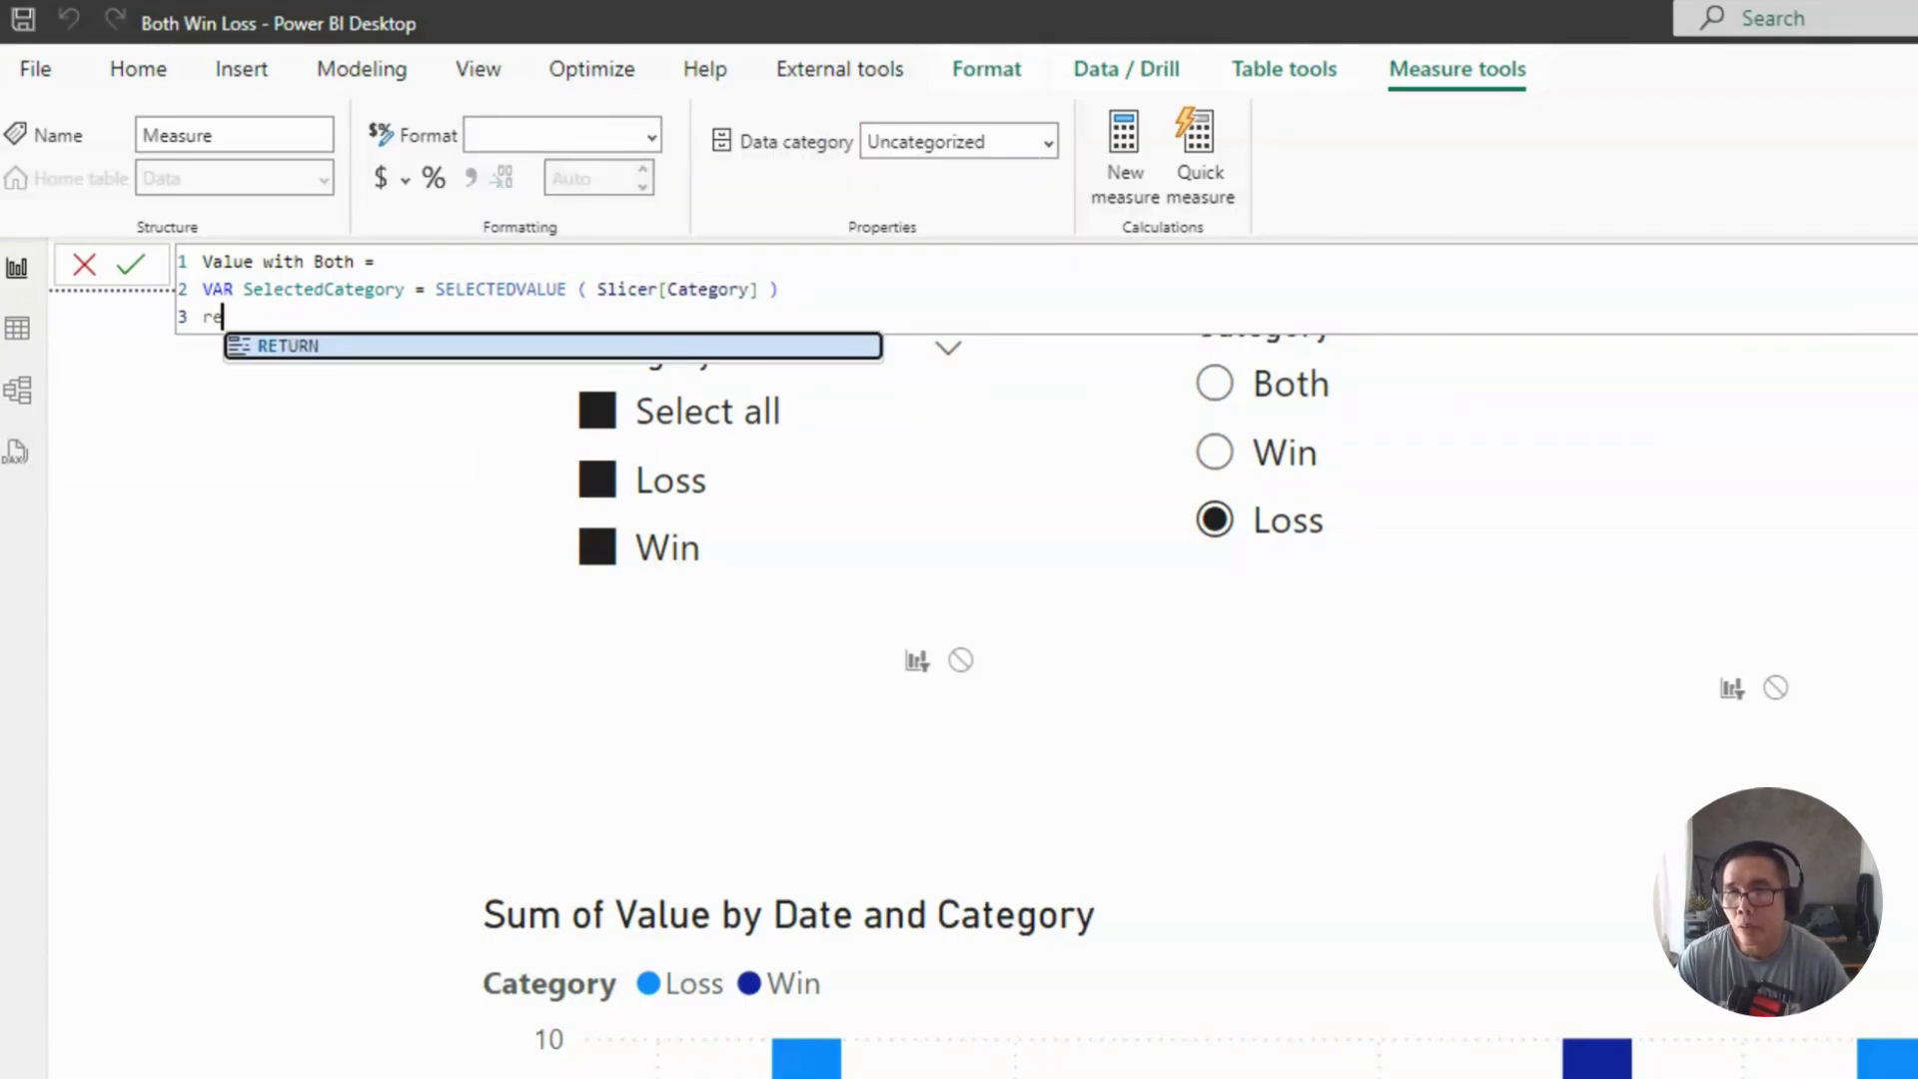
key(Tab)
key(shift+Return)
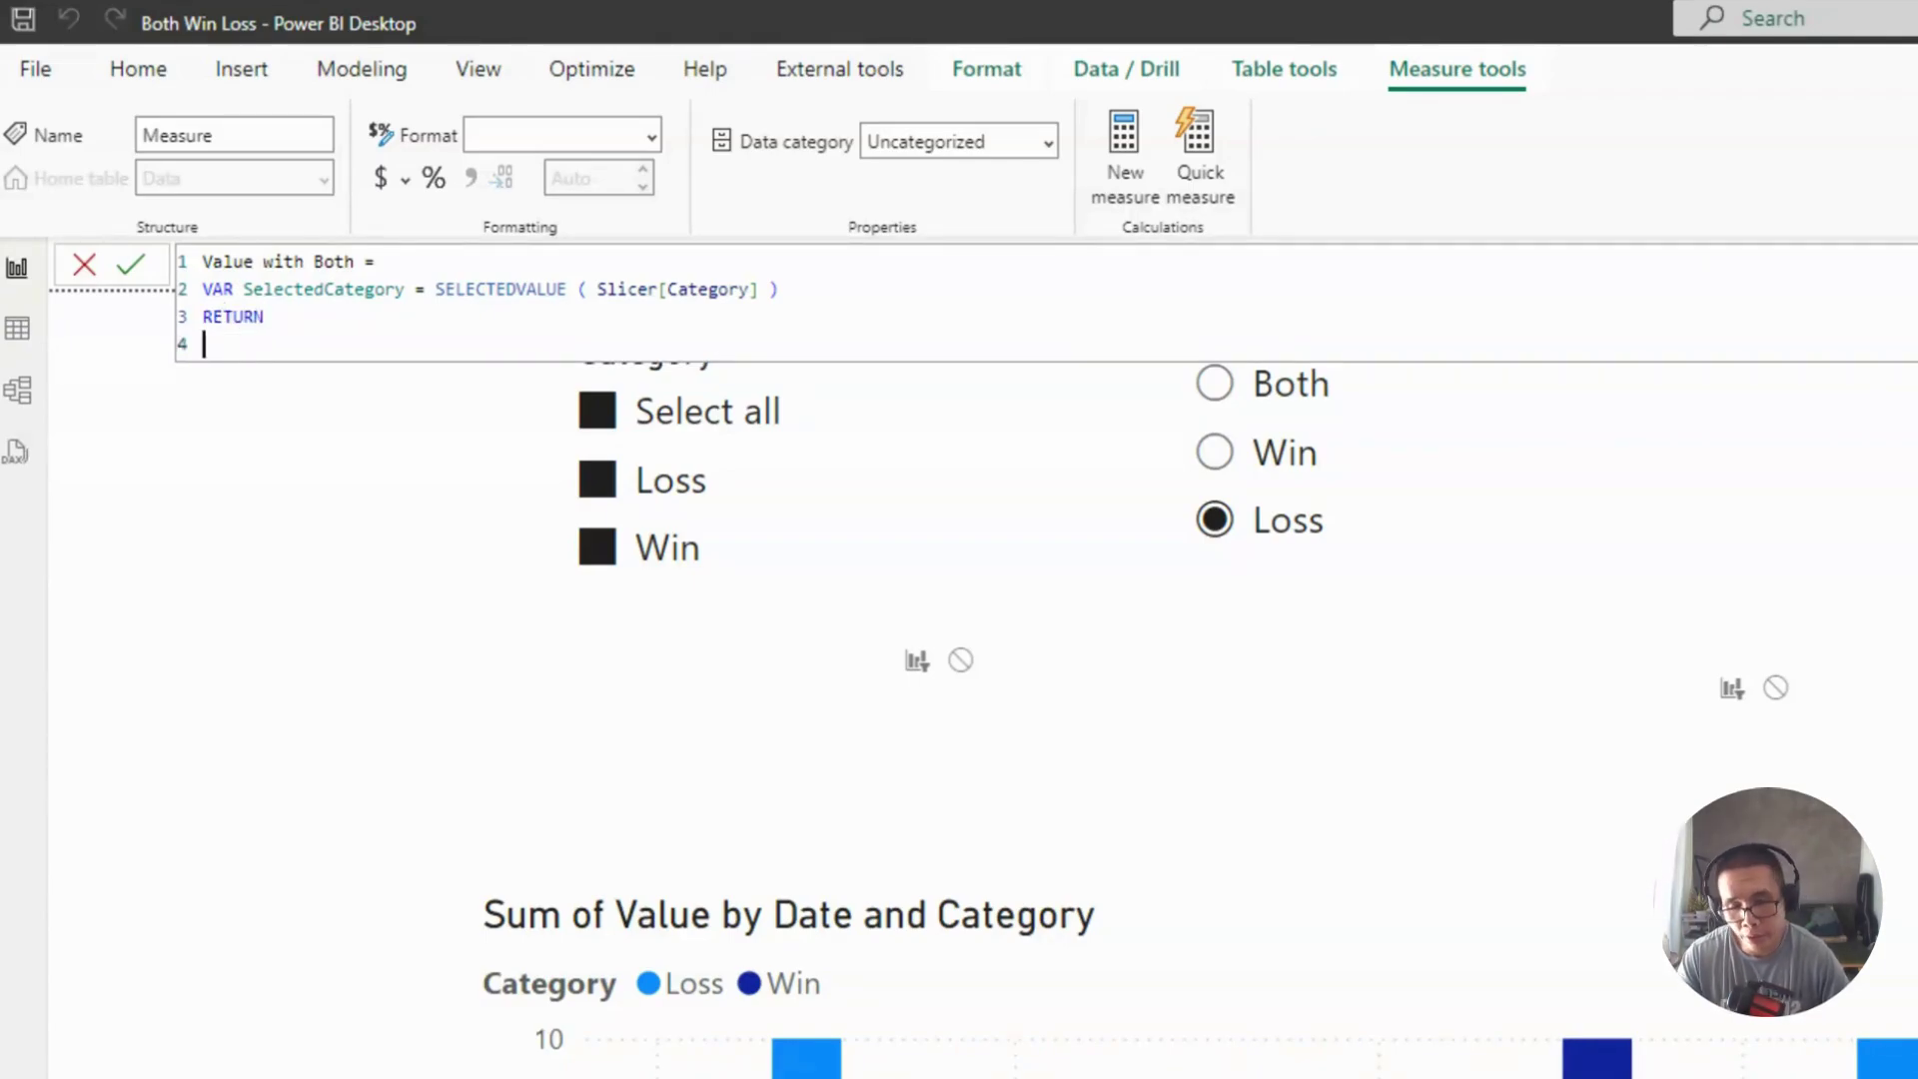
text(swit)
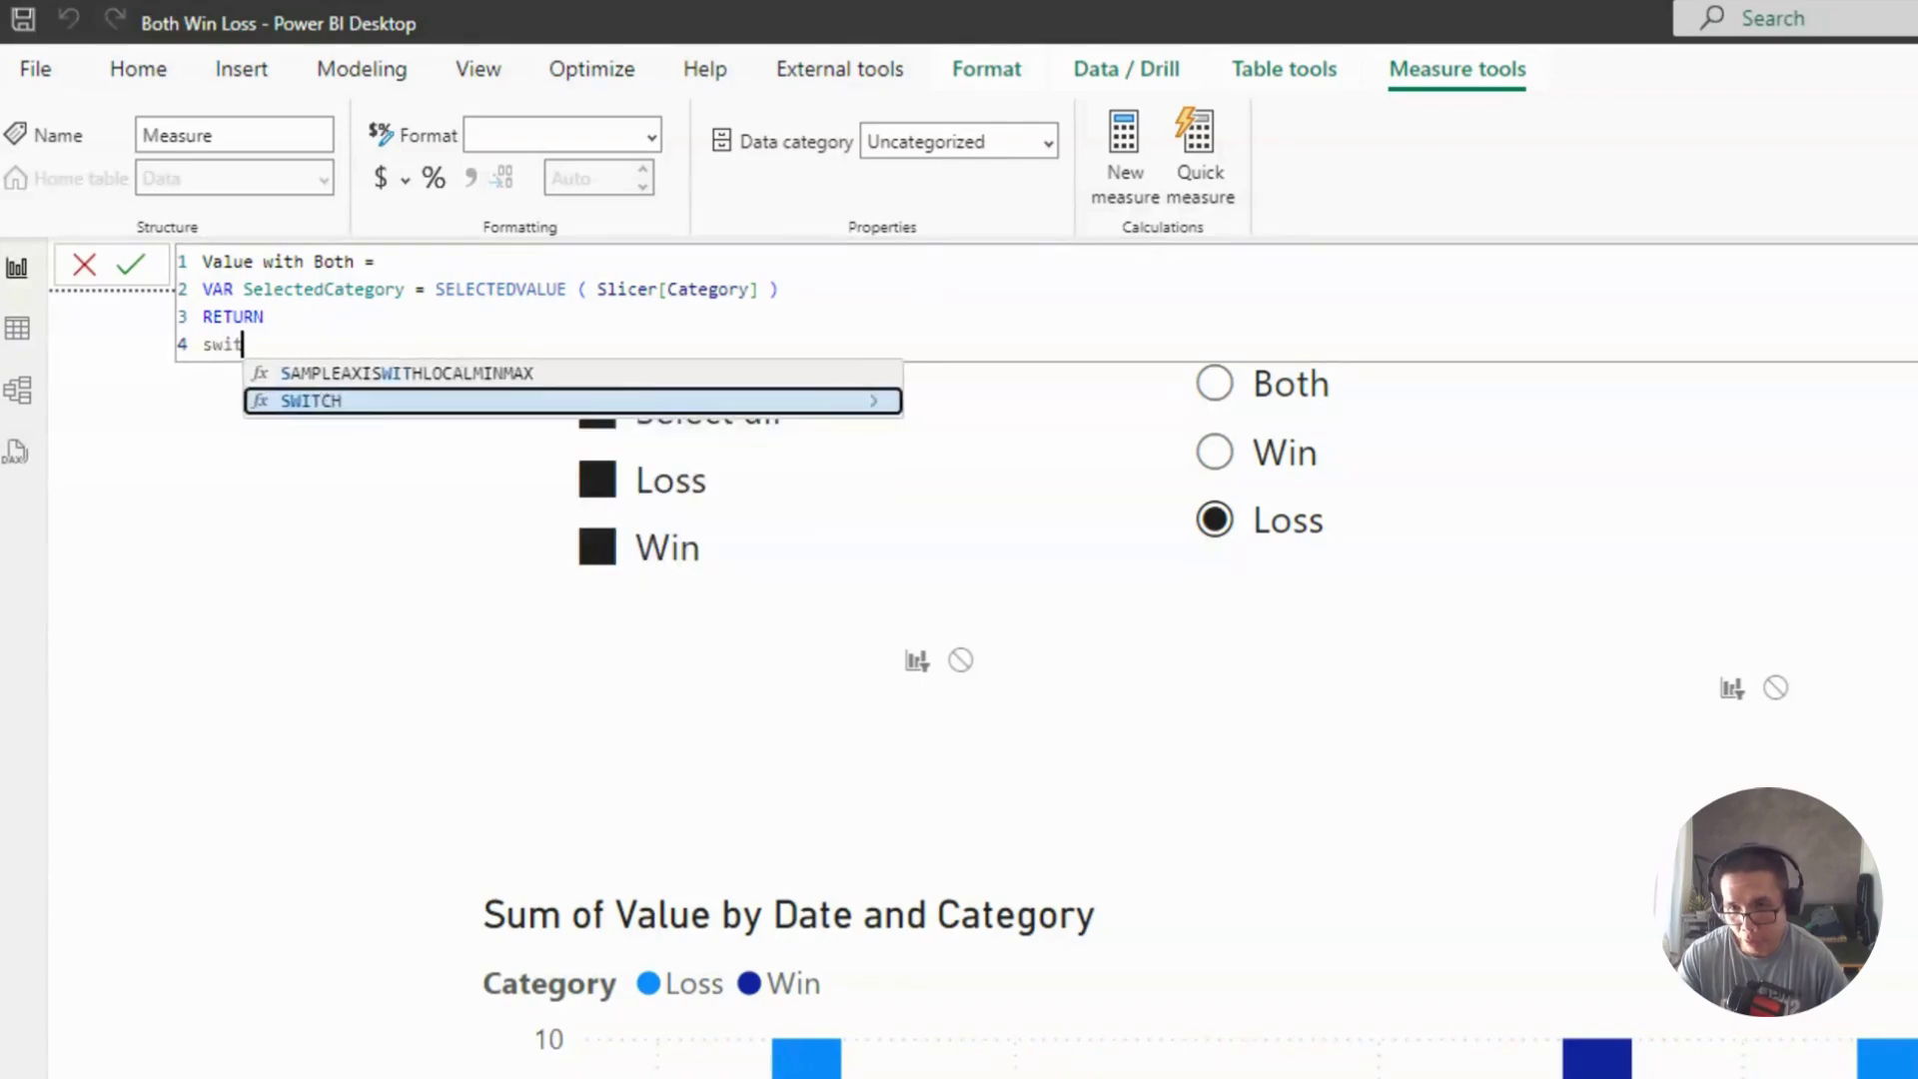
key(Tab)
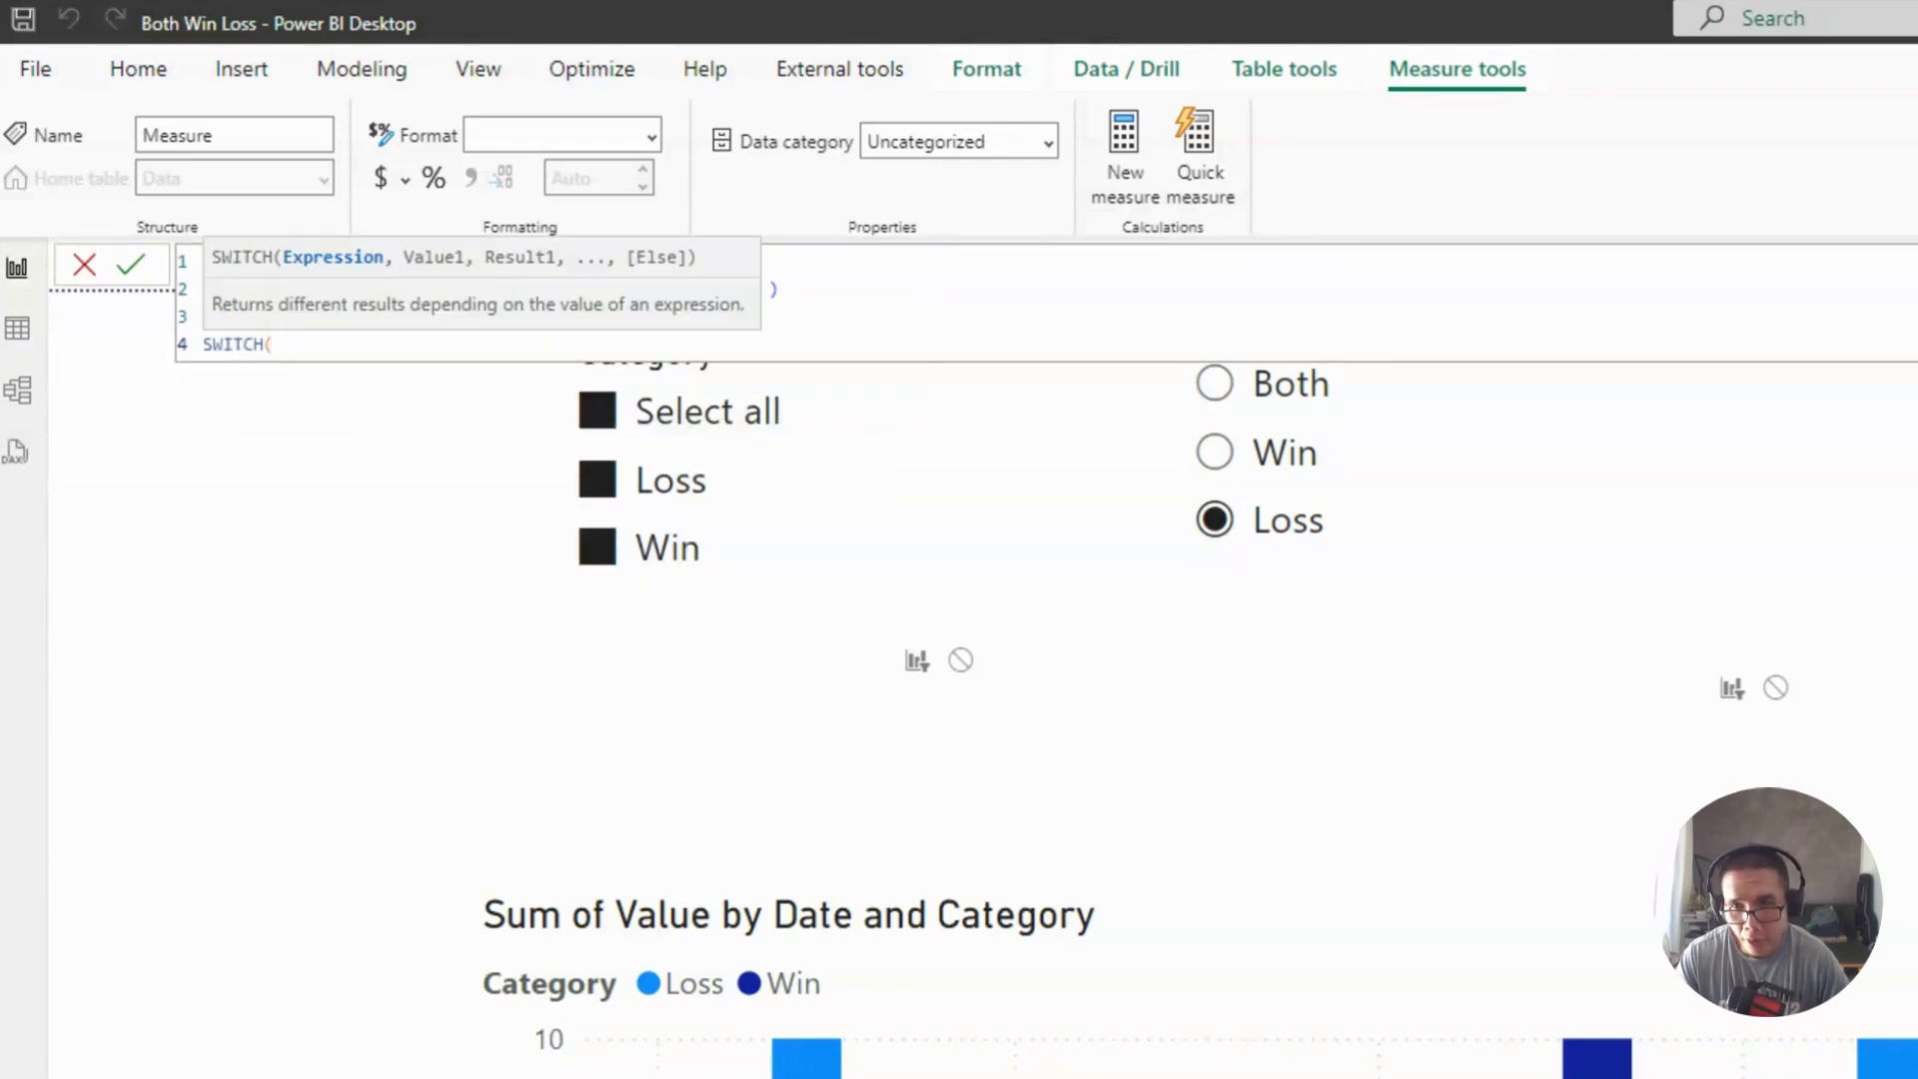
text(selected)
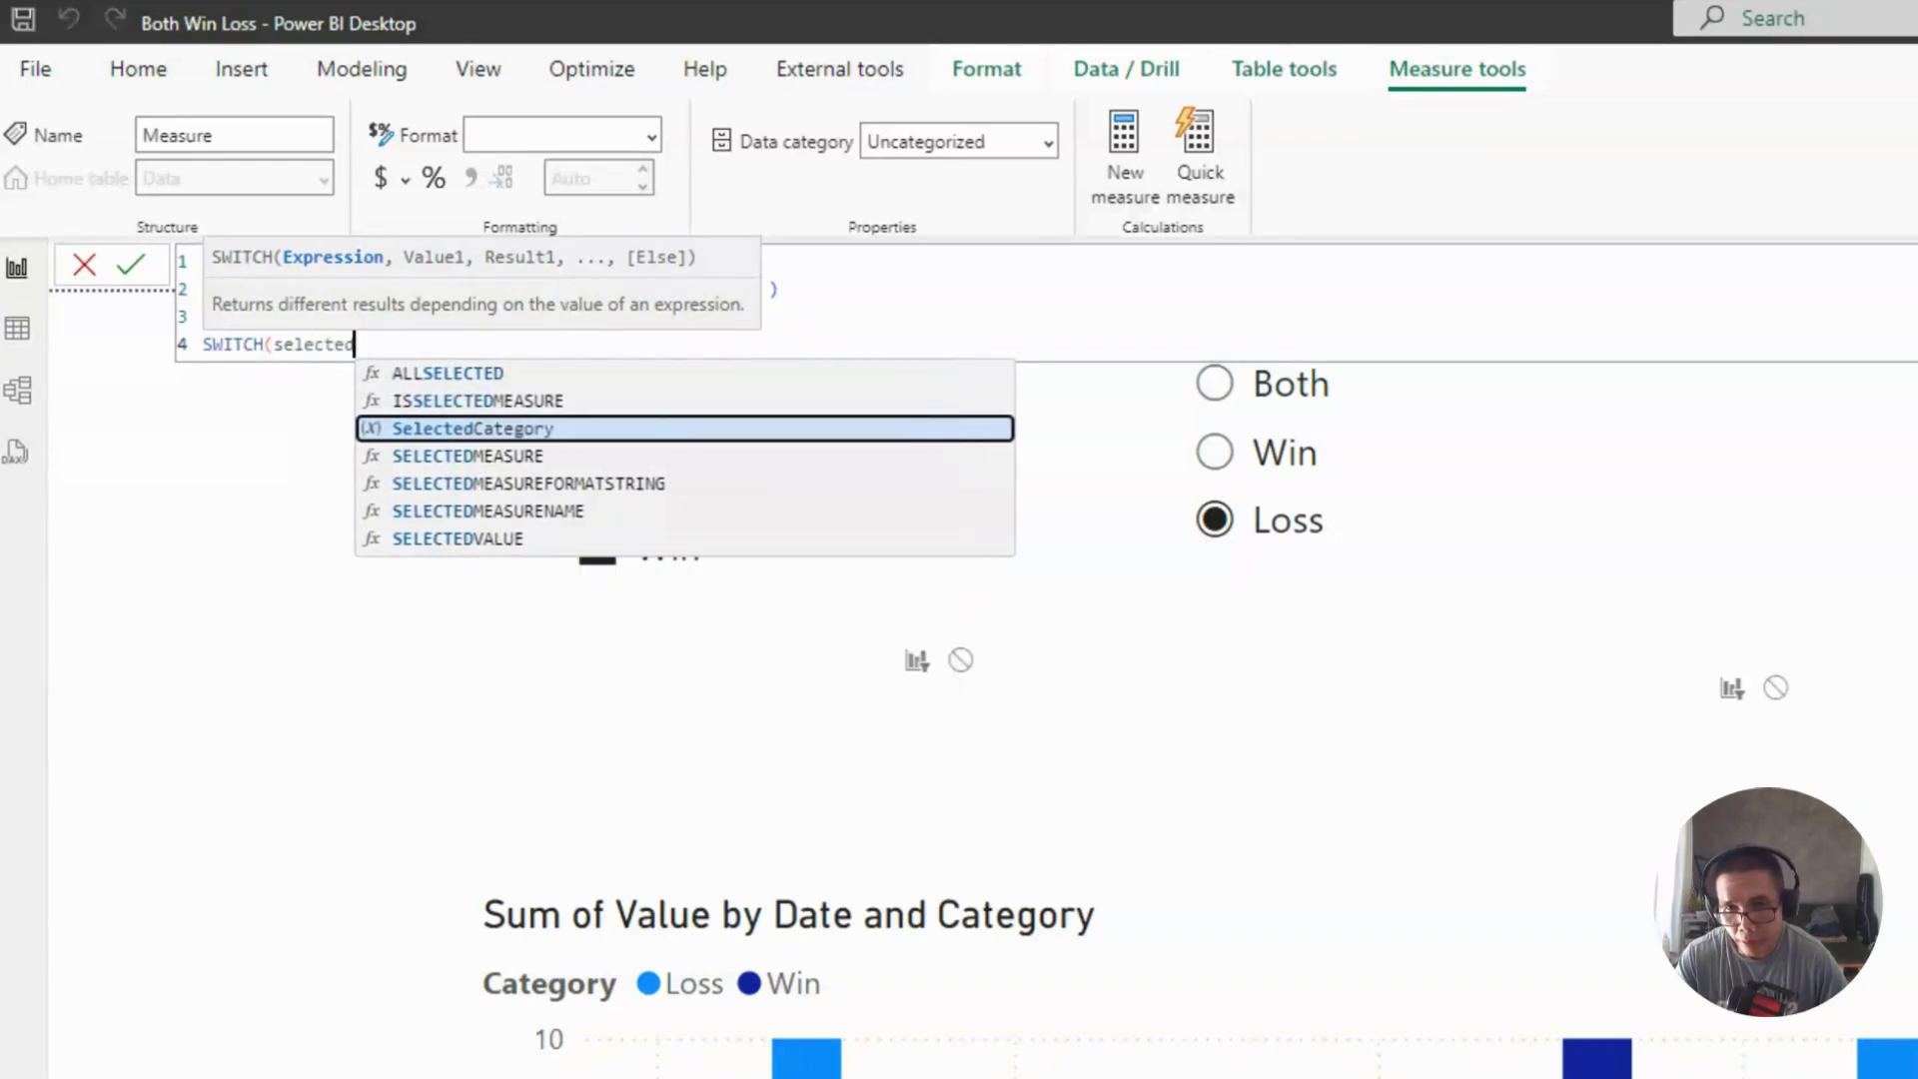
key(Tab)
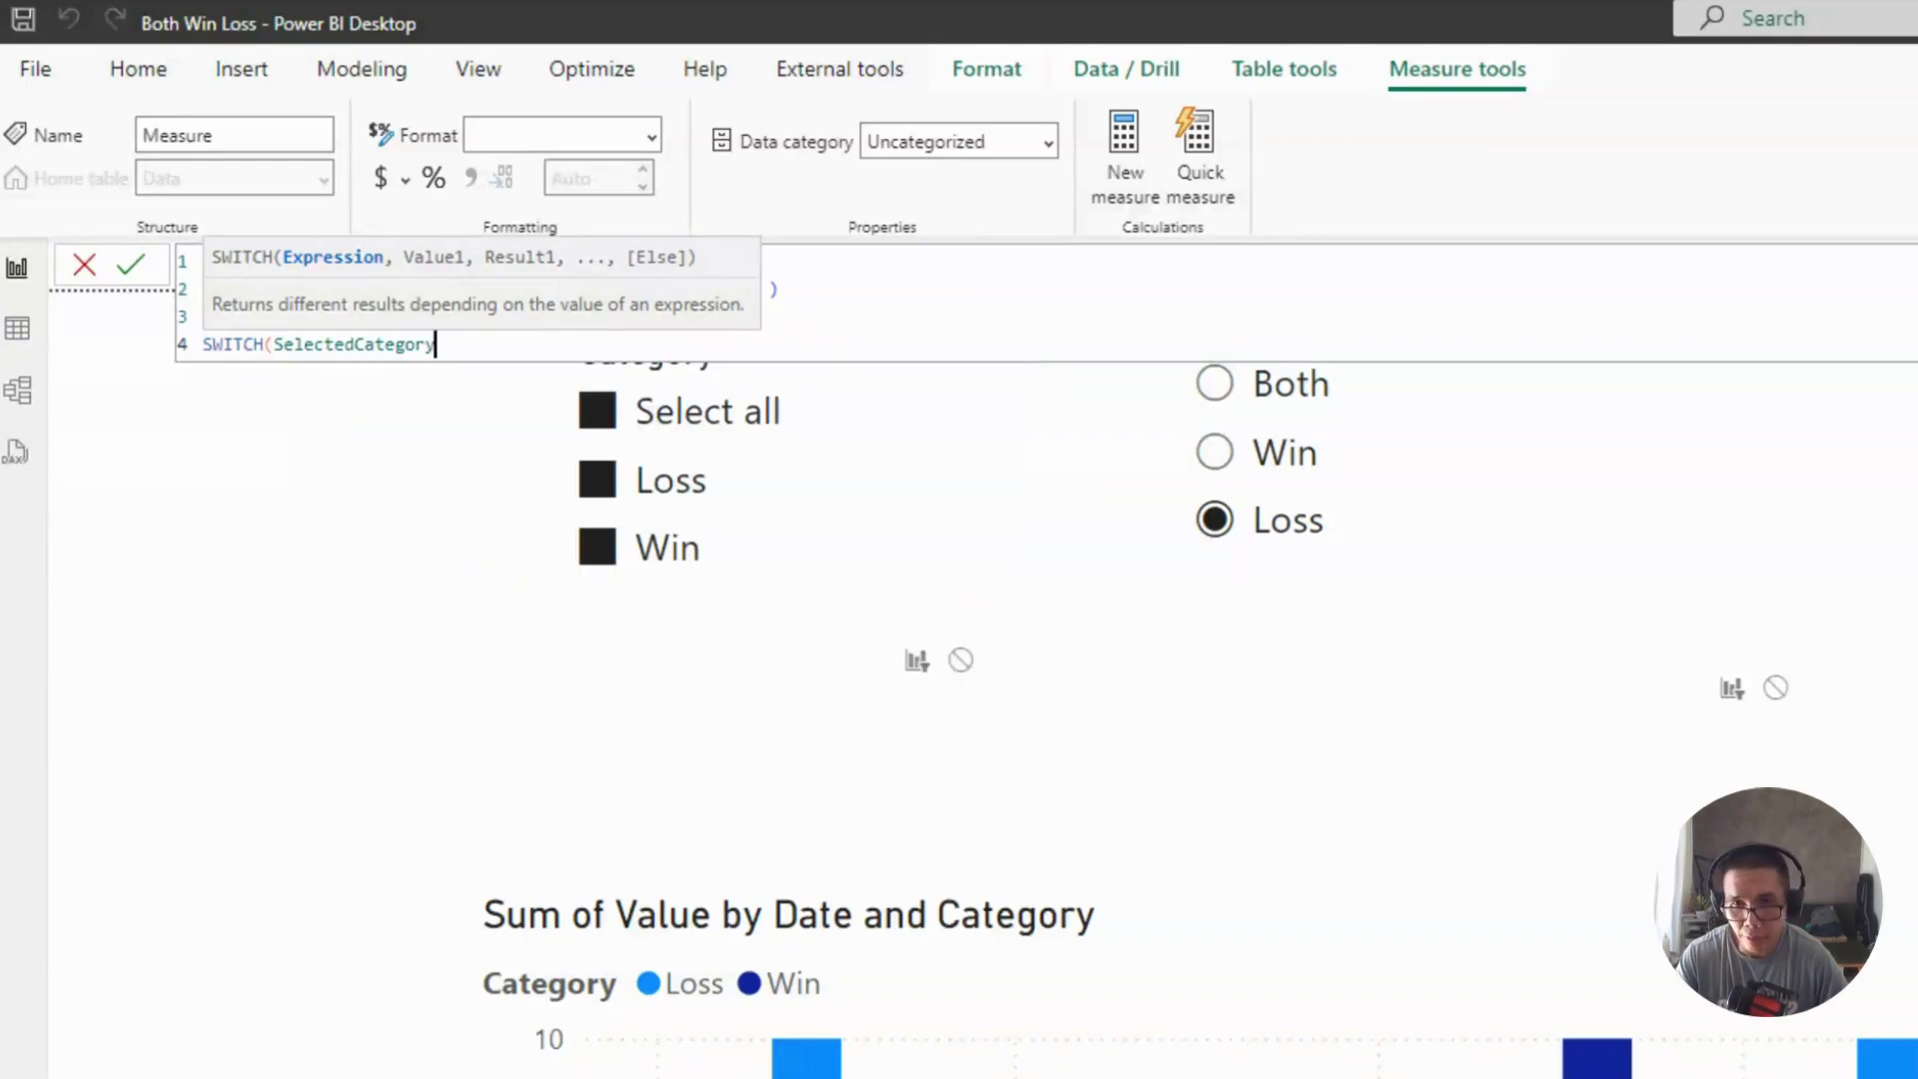
text(,)
key(Return)
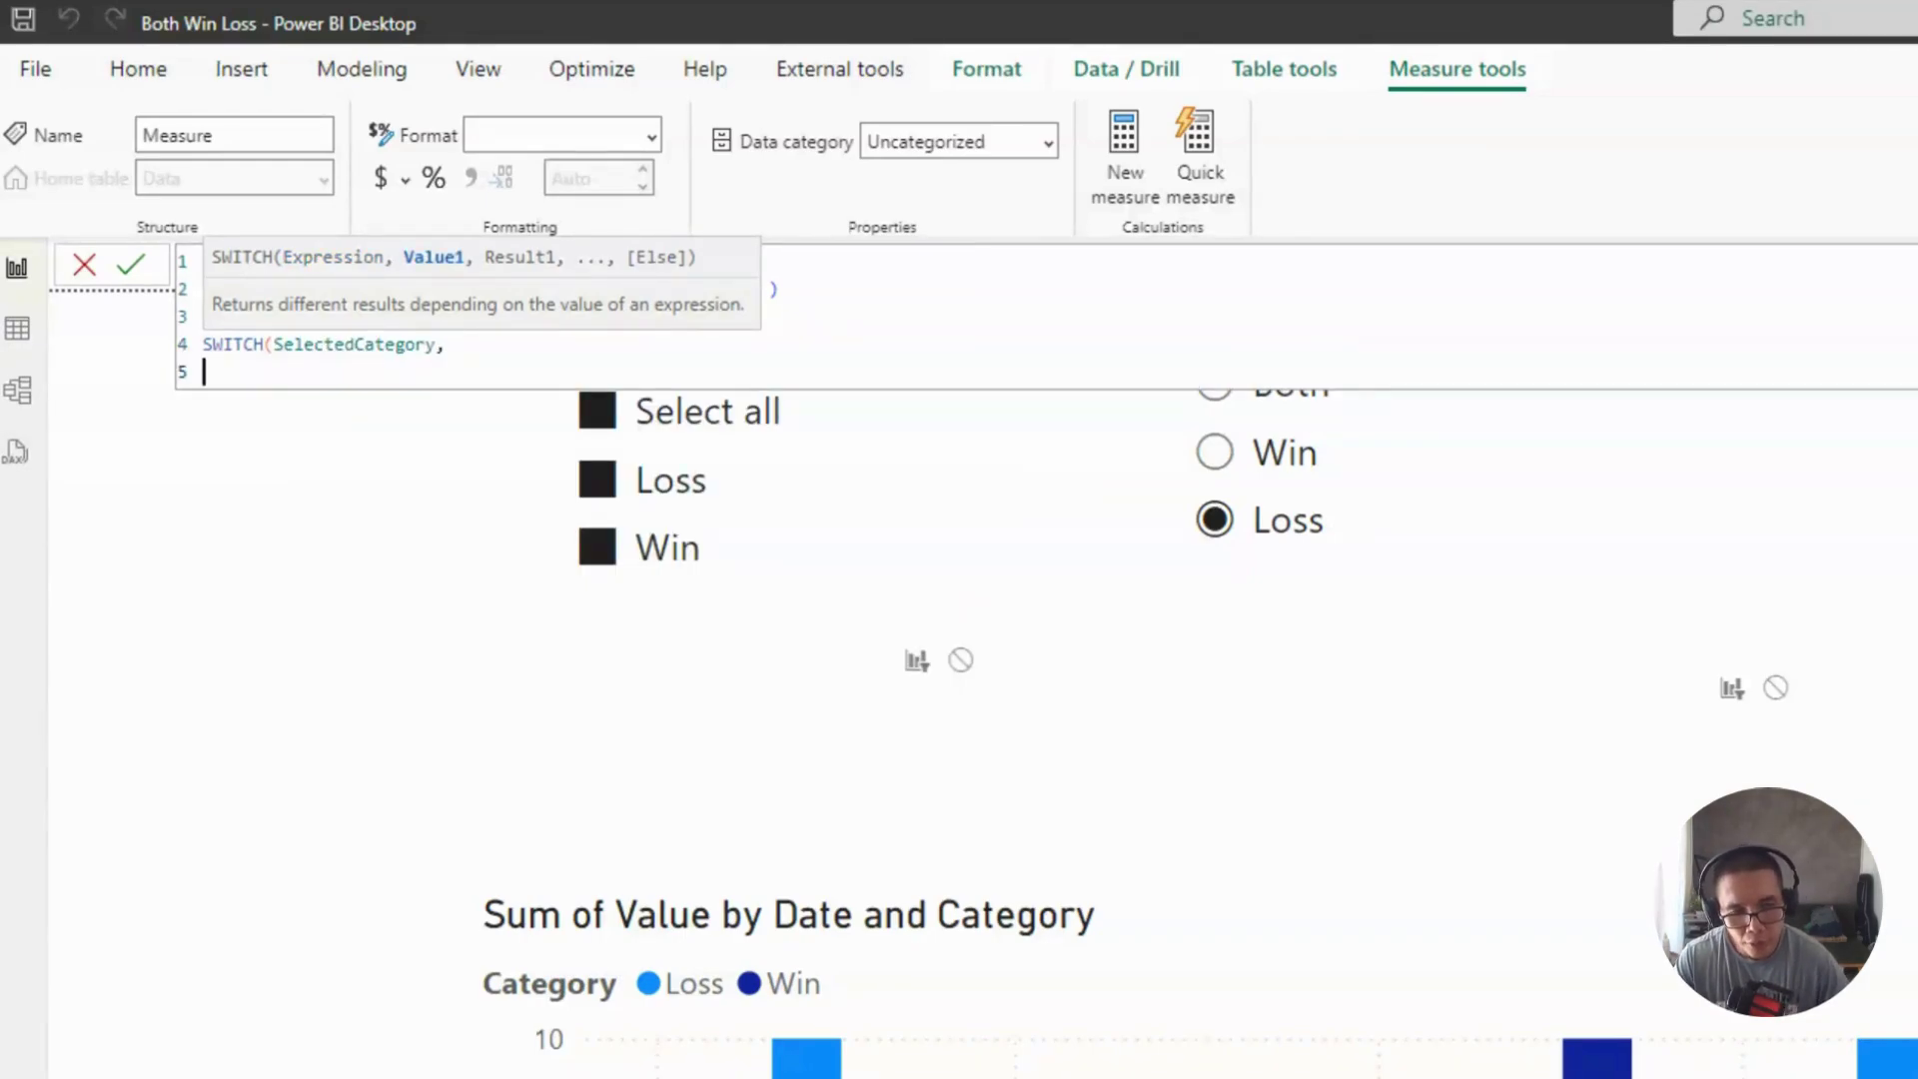
Step: Add the "Both" case to the SWITCH, returning SUM(Data[Value]), and start the following line
text("B)
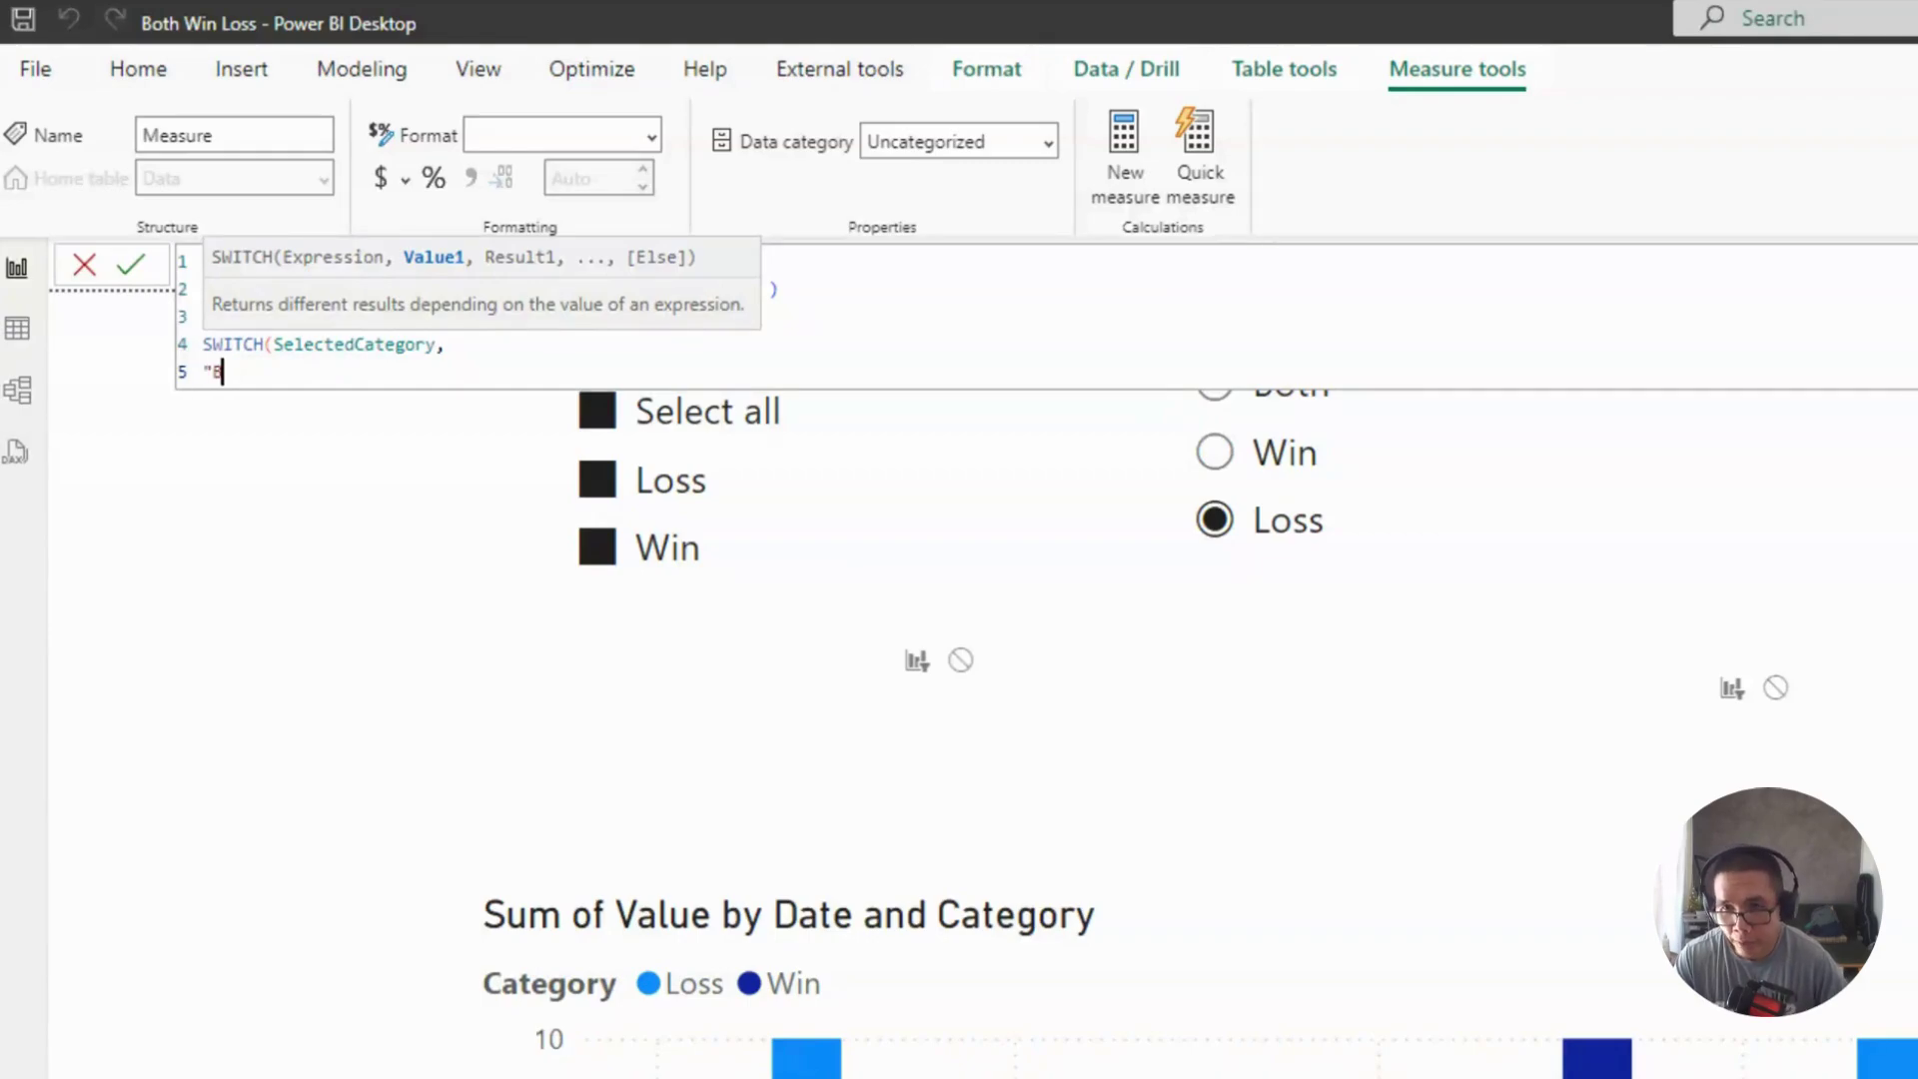
text(oth", sum)
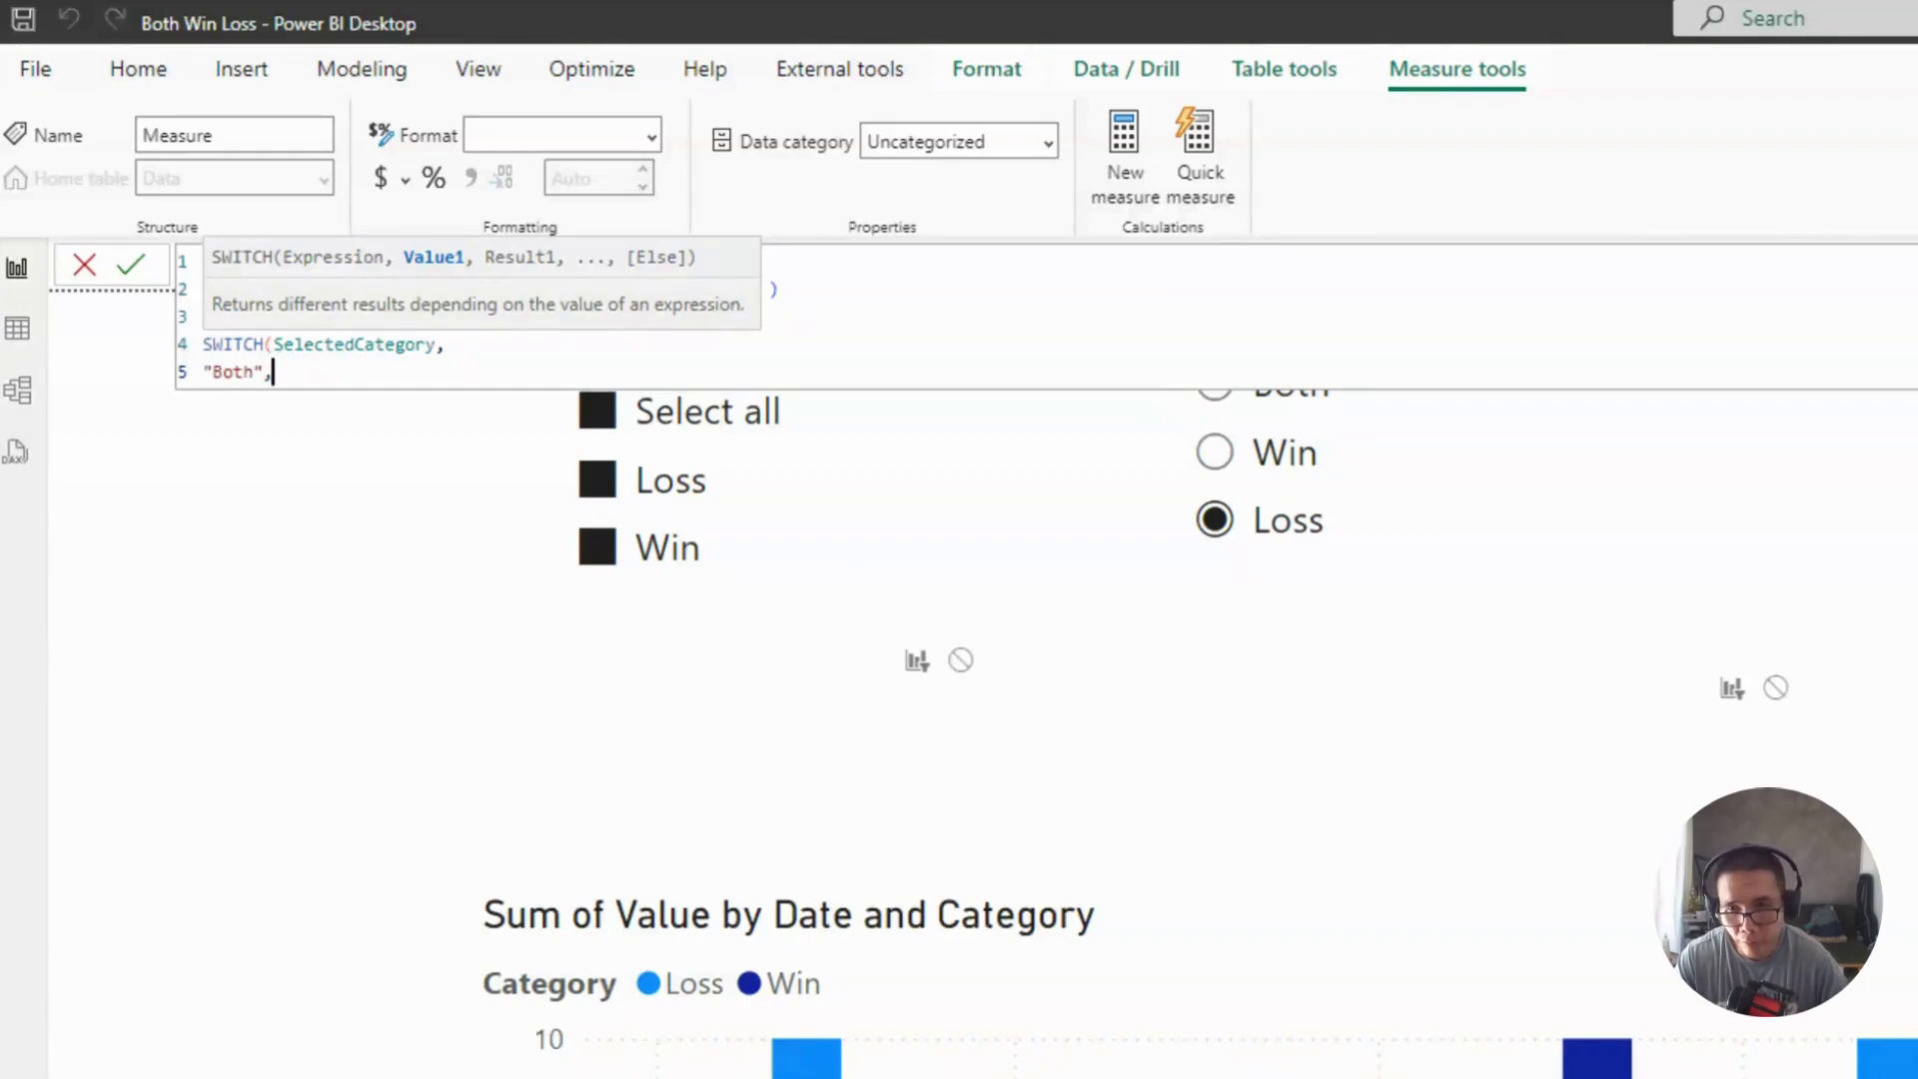
key(Tab)
text(ca)
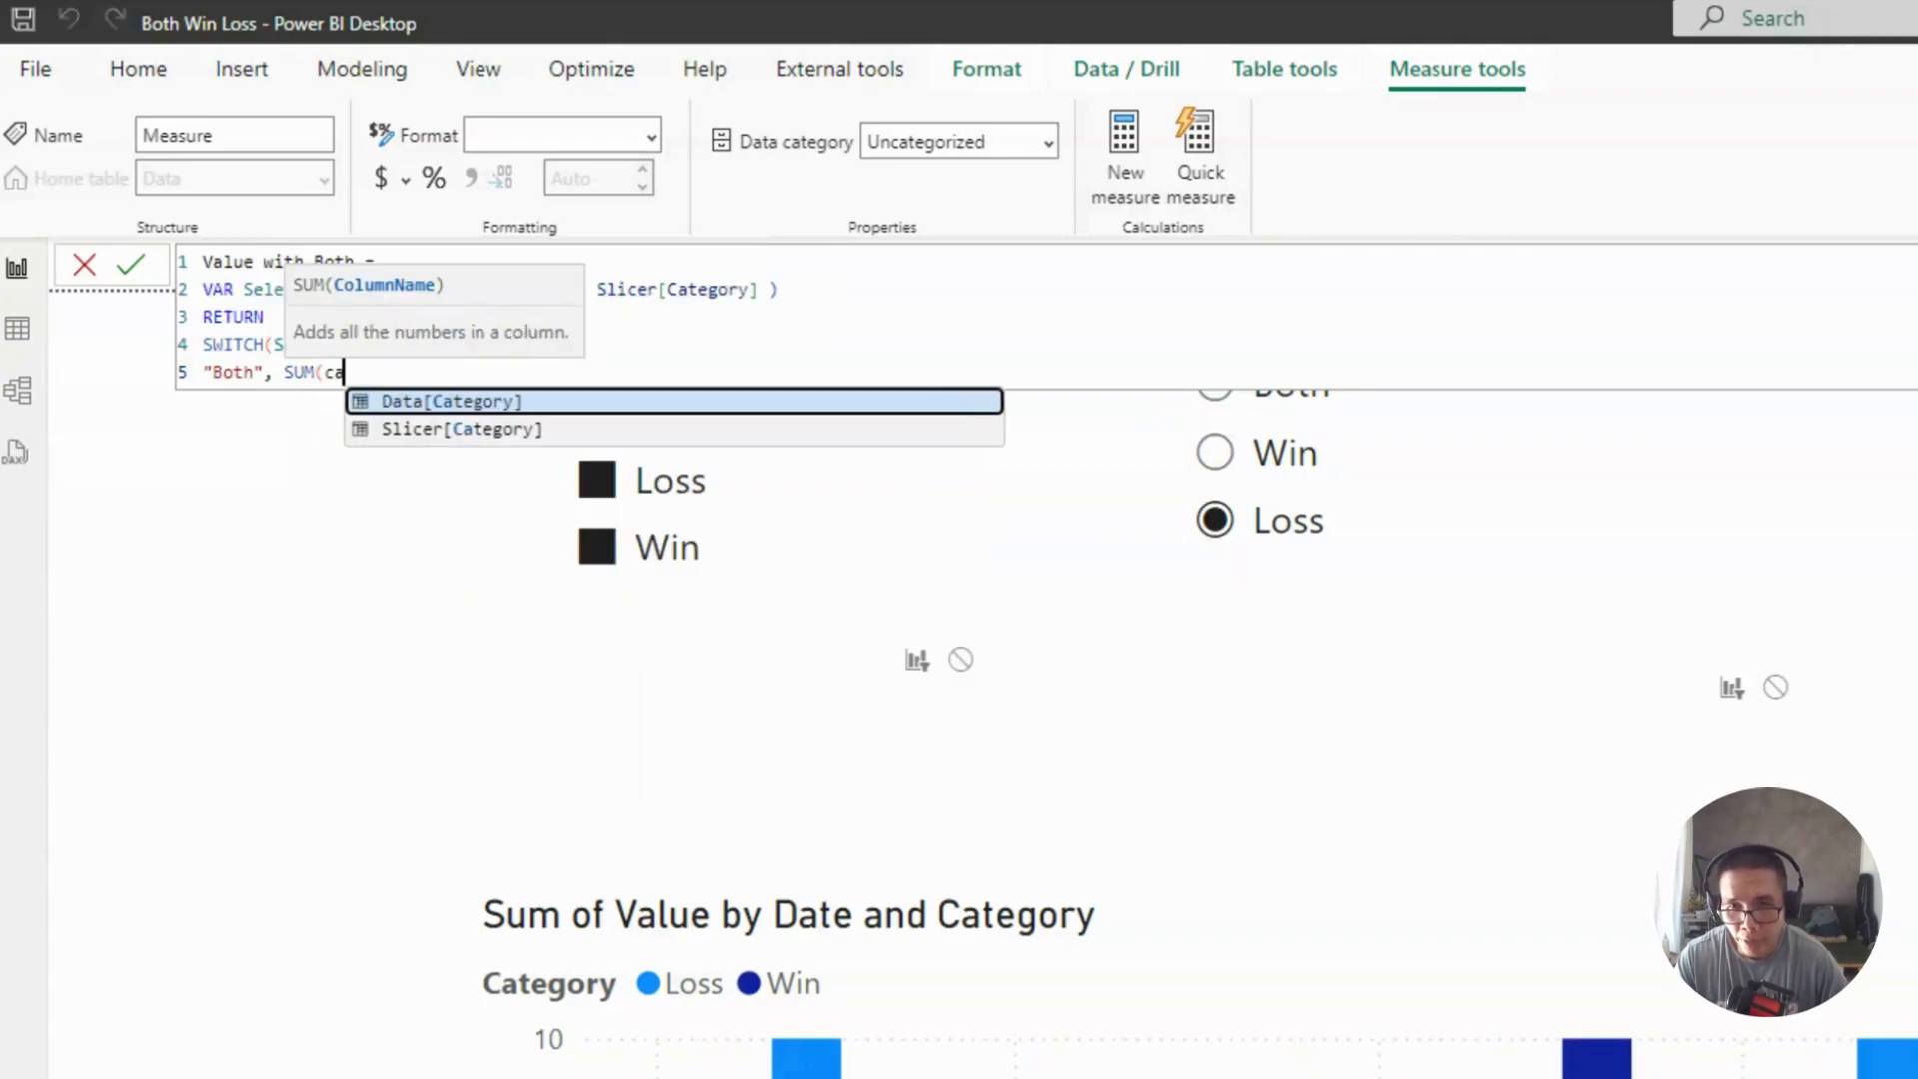
key(BackSpace)
key(BackSpace)
text(value)
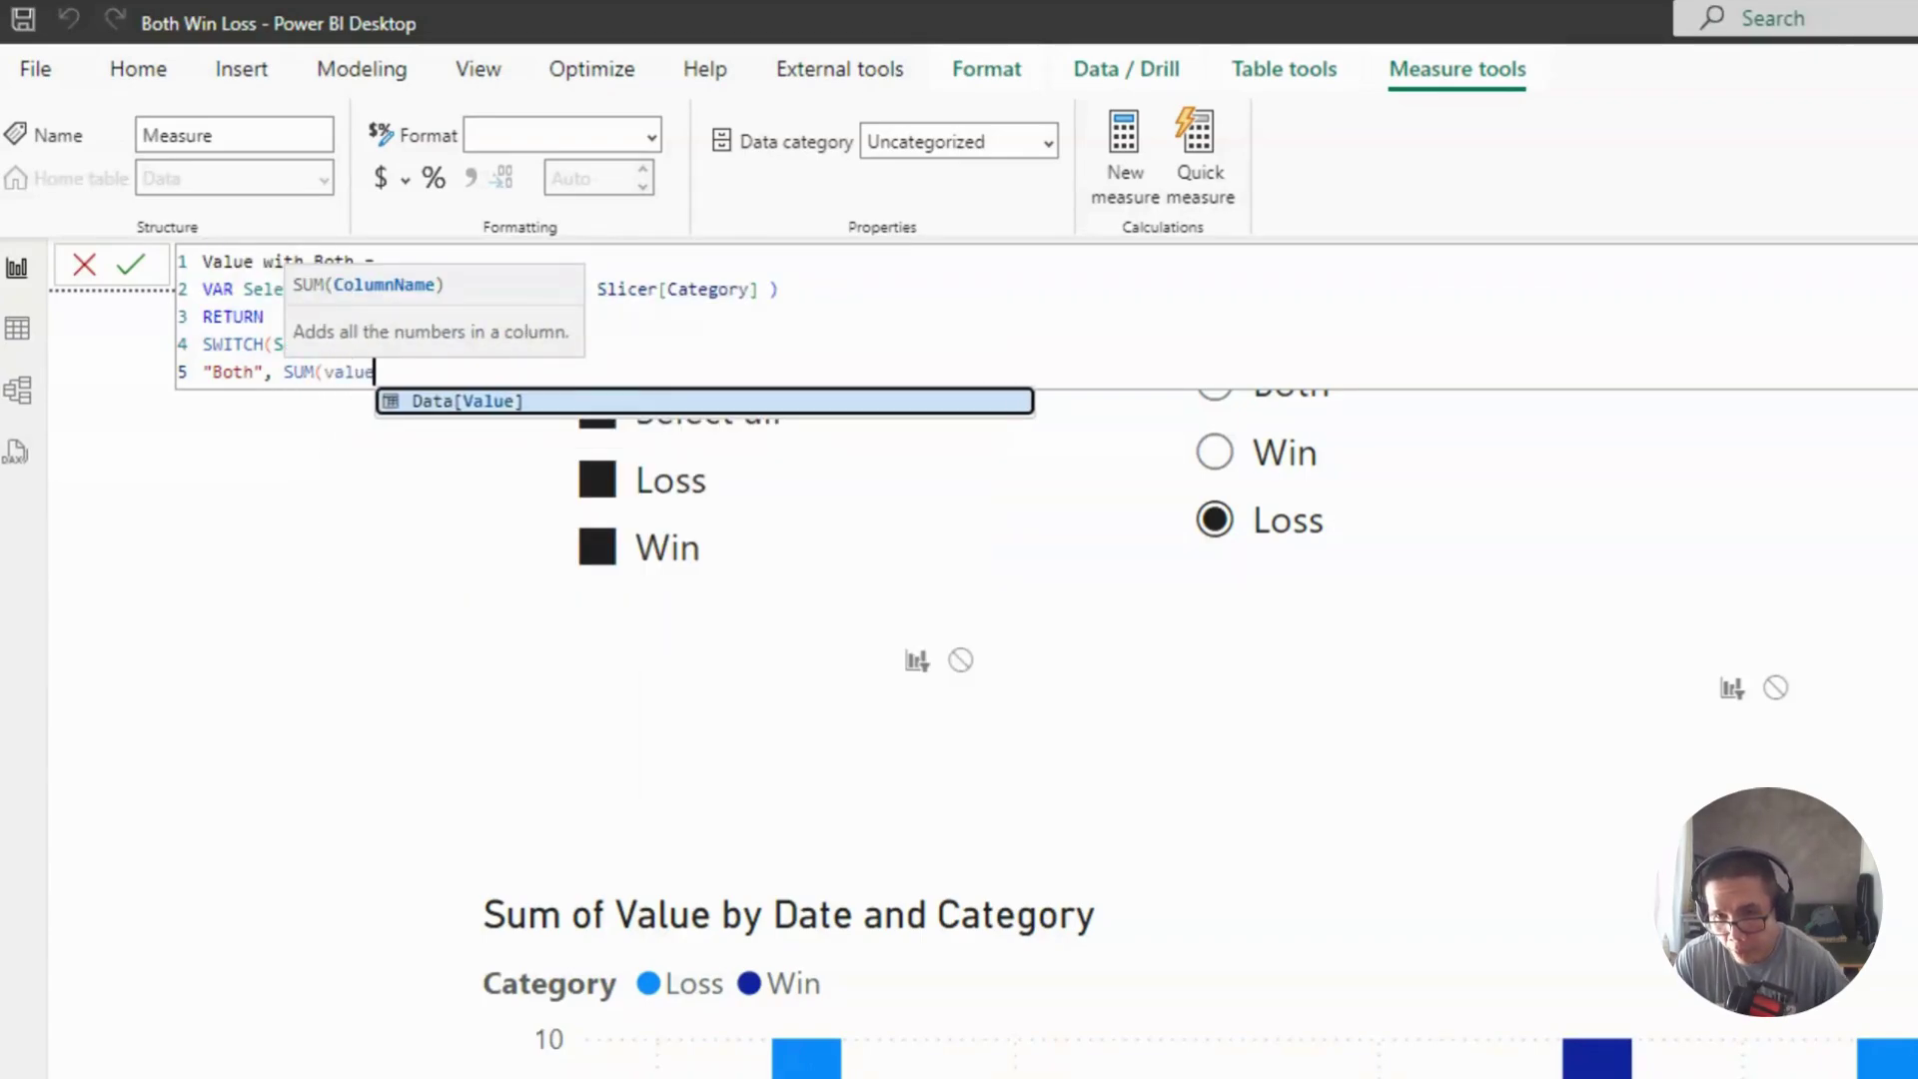
key(Tab)
text(()
key(BackSpace)
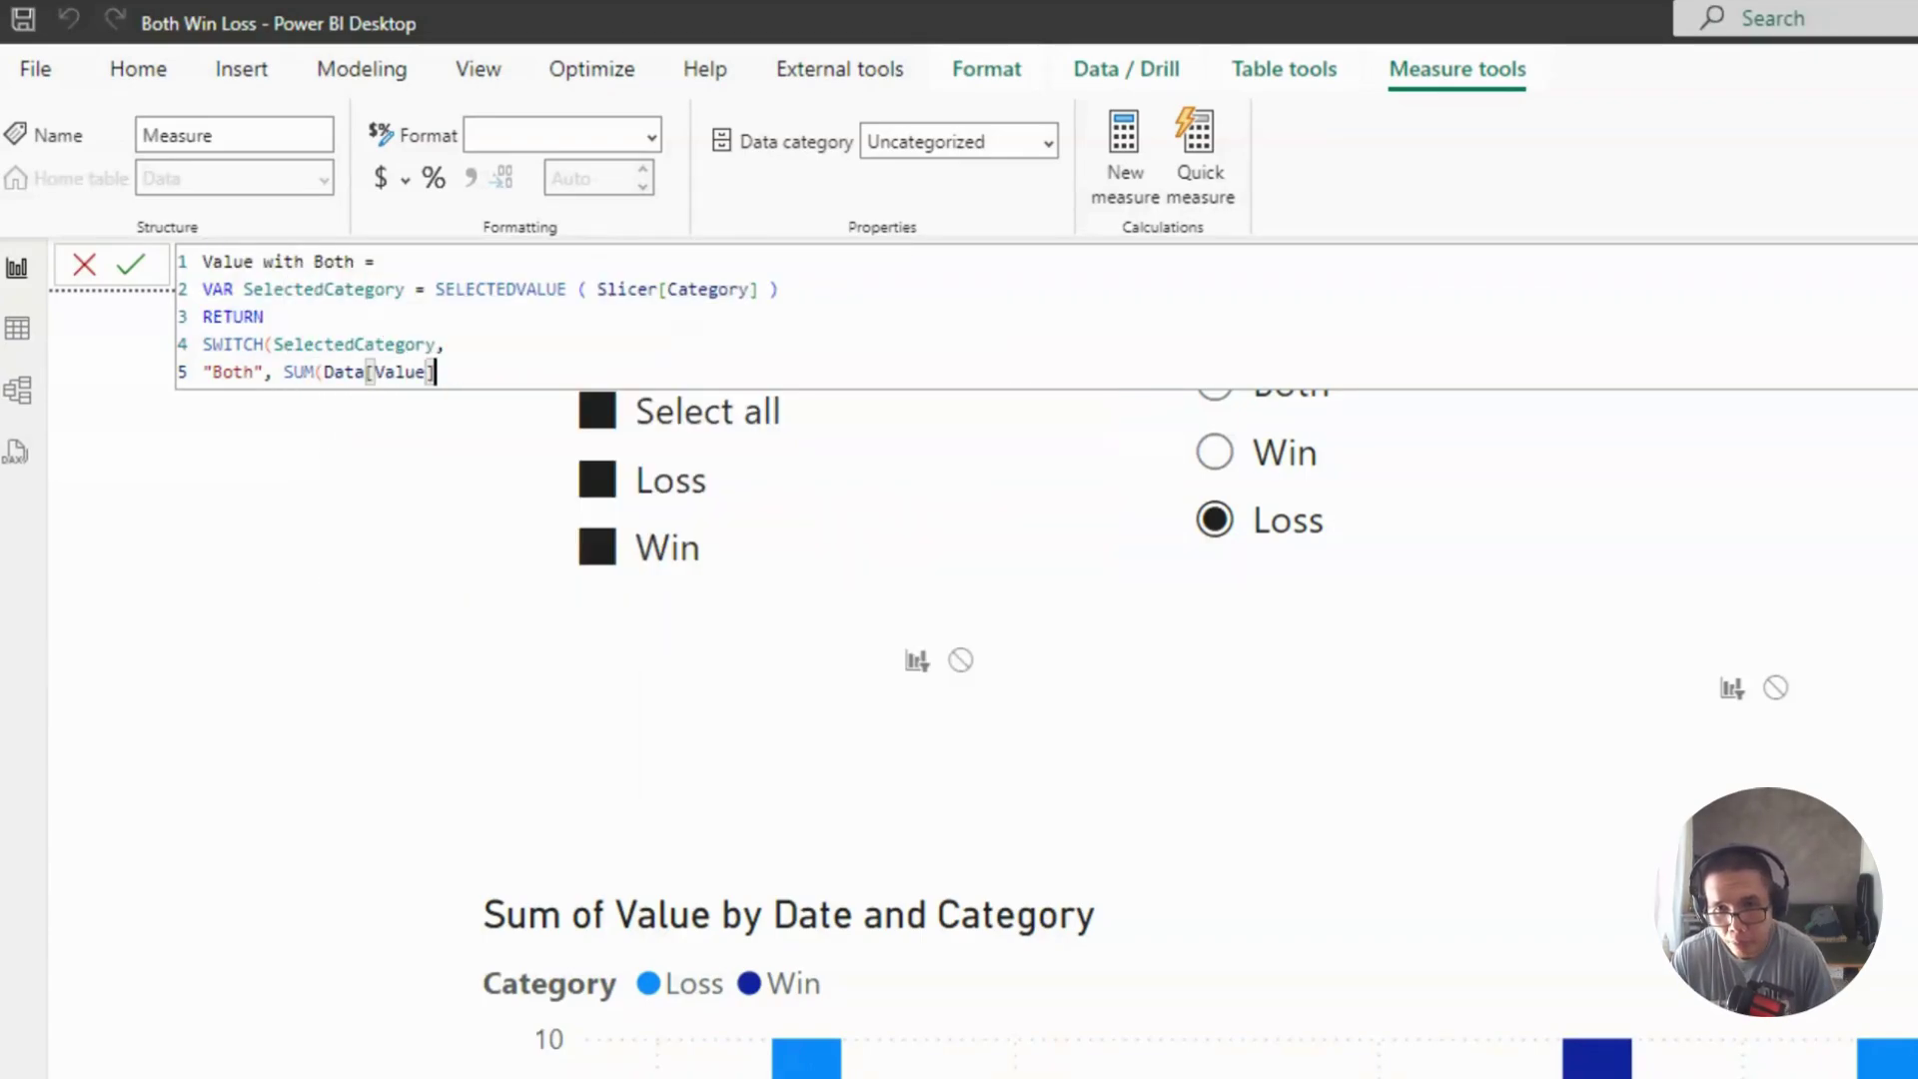
text(),)
key(Return)
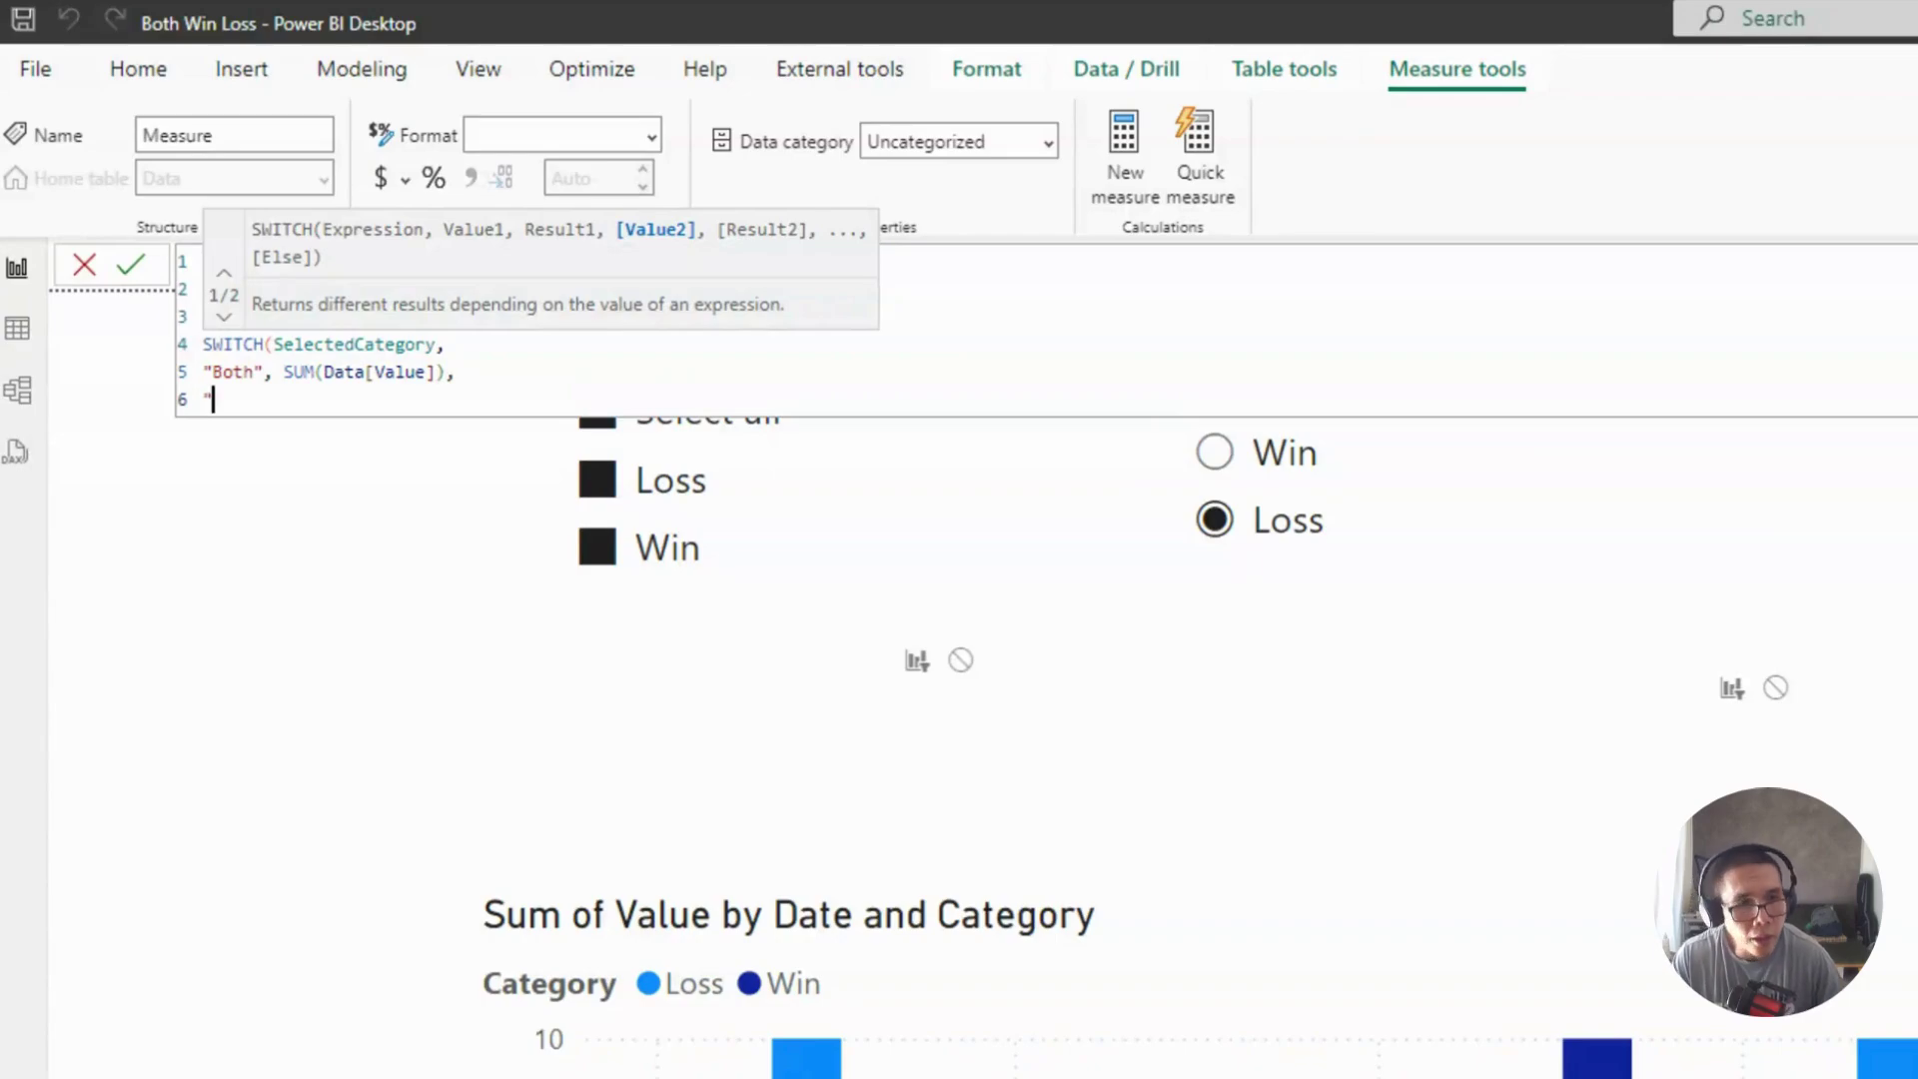
Step: Begin a "Win" case in the SWITCH with CALCULATE ( sum(Data[Value]), and an opened KEEPFILTERS function
text("Win",)
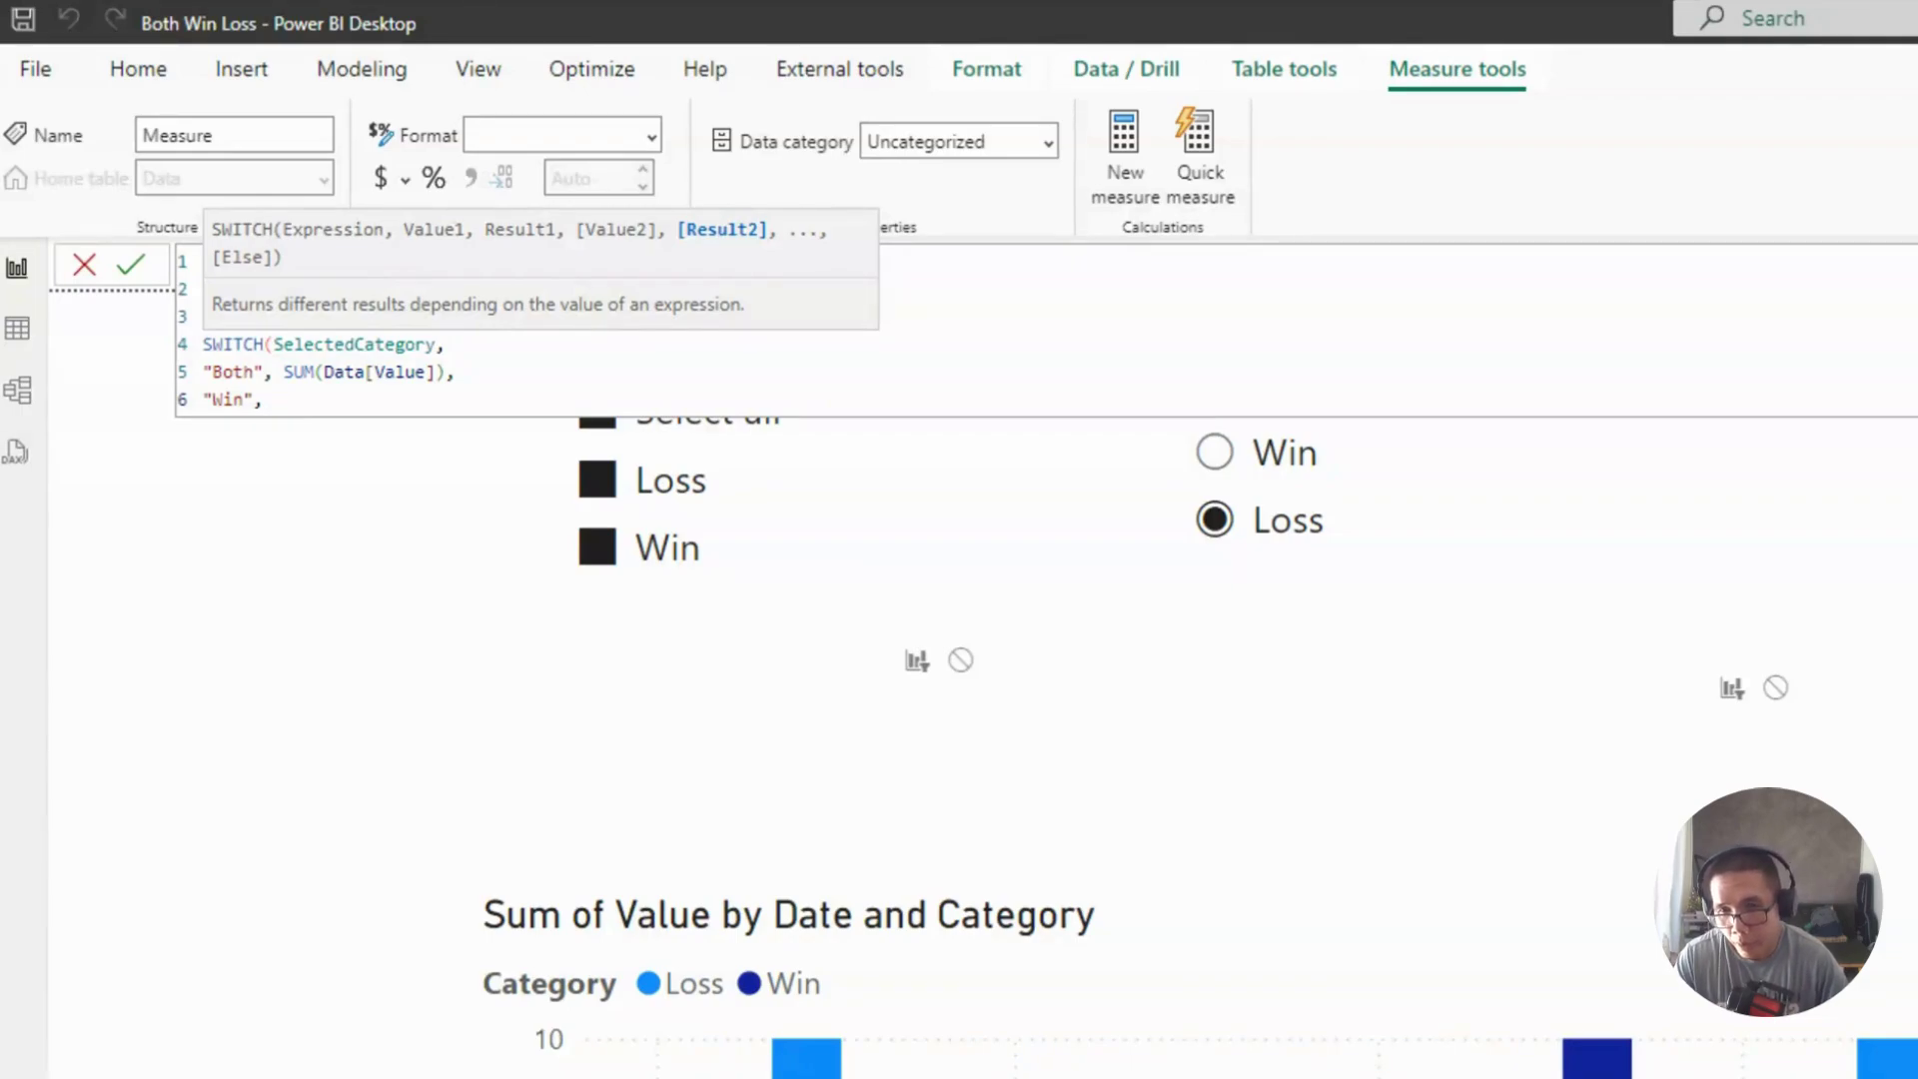
text(CALC)
key(Tab)
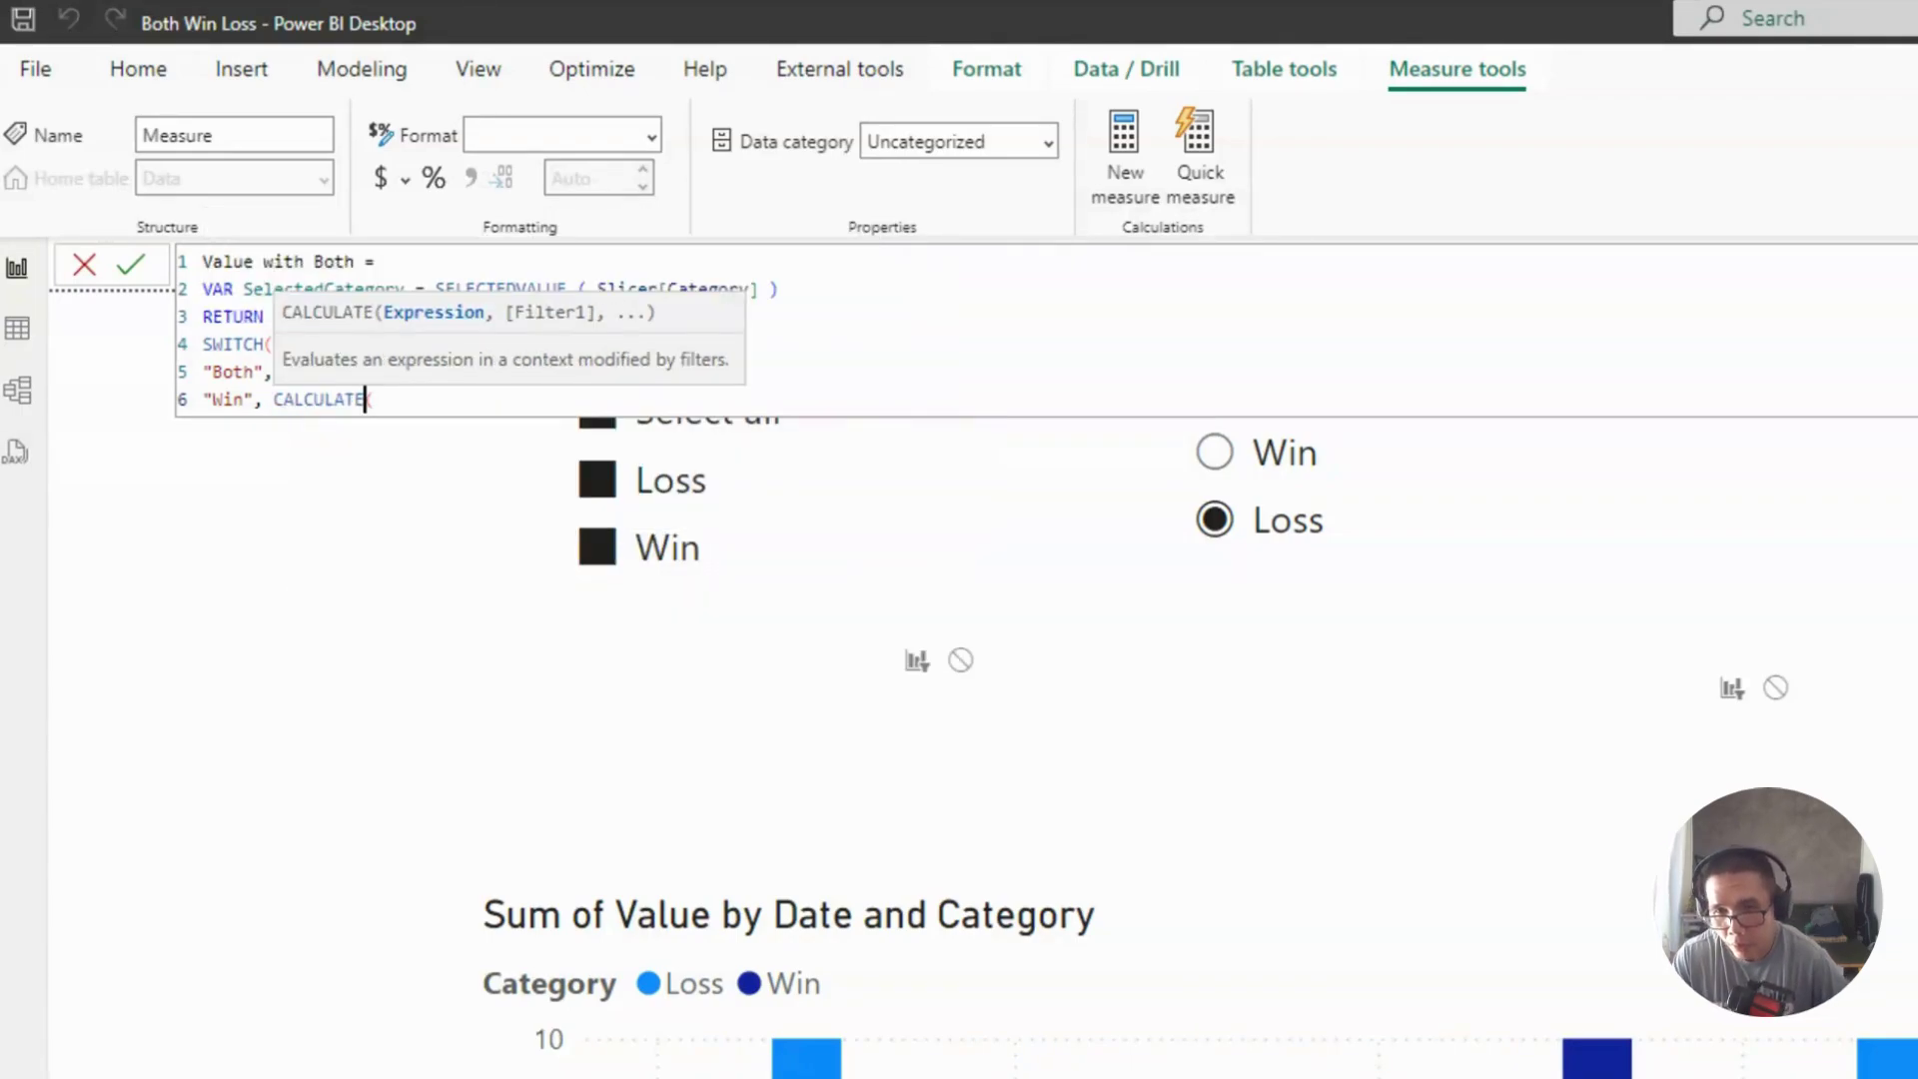
text(( sum(val)
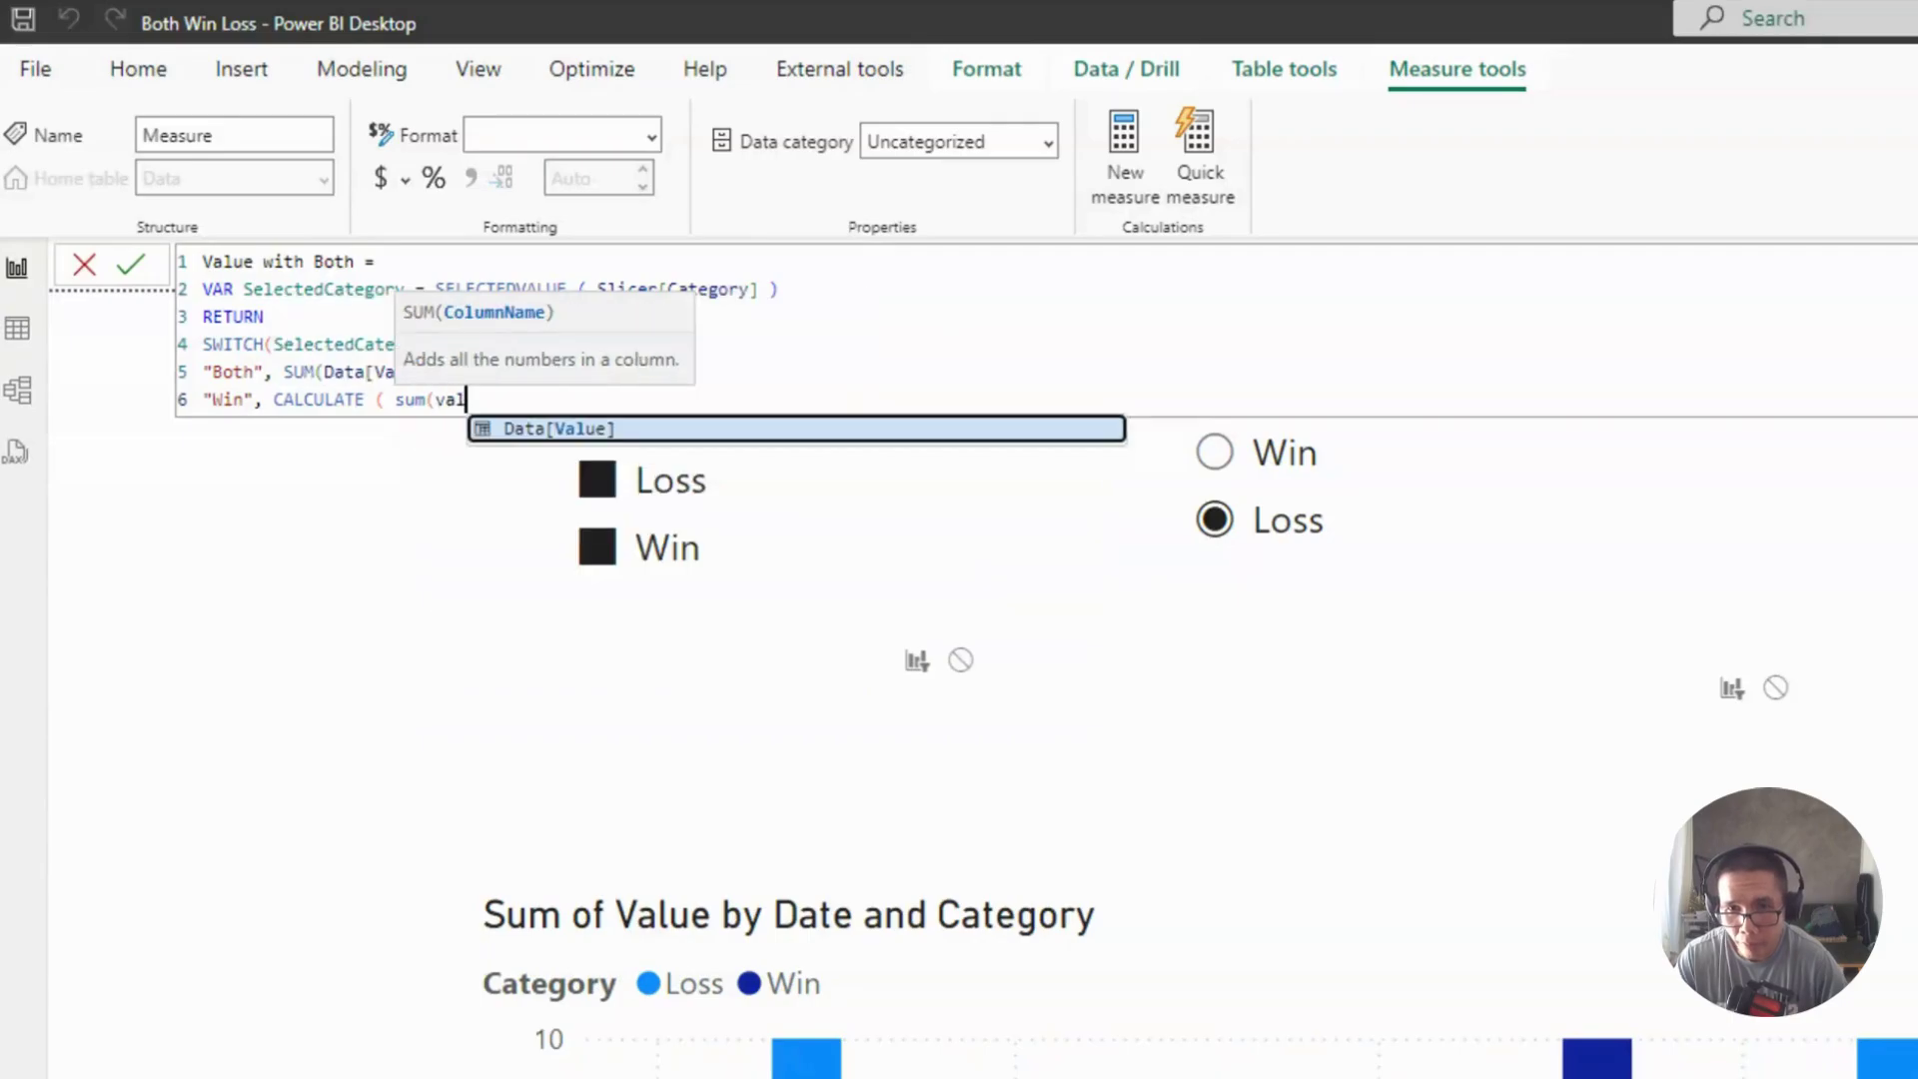
key(Tab)
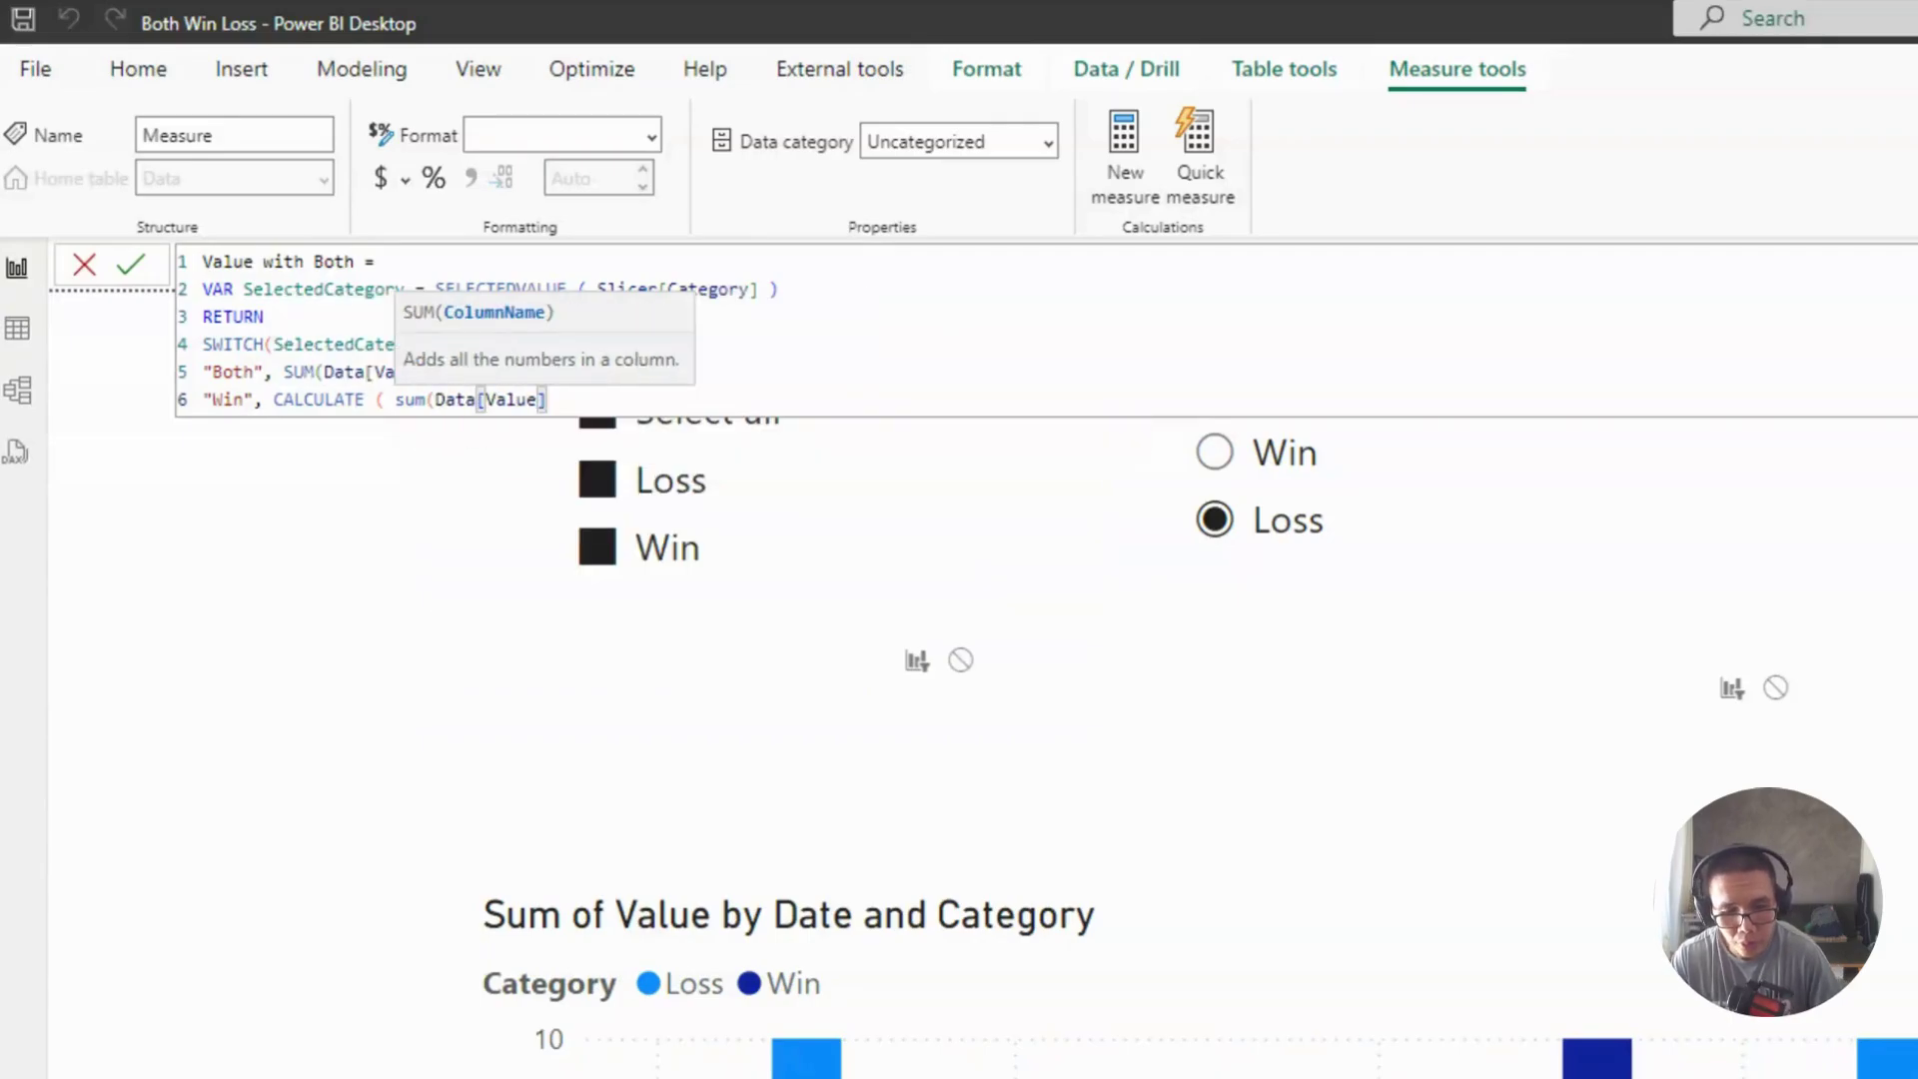
text(), keepfi)
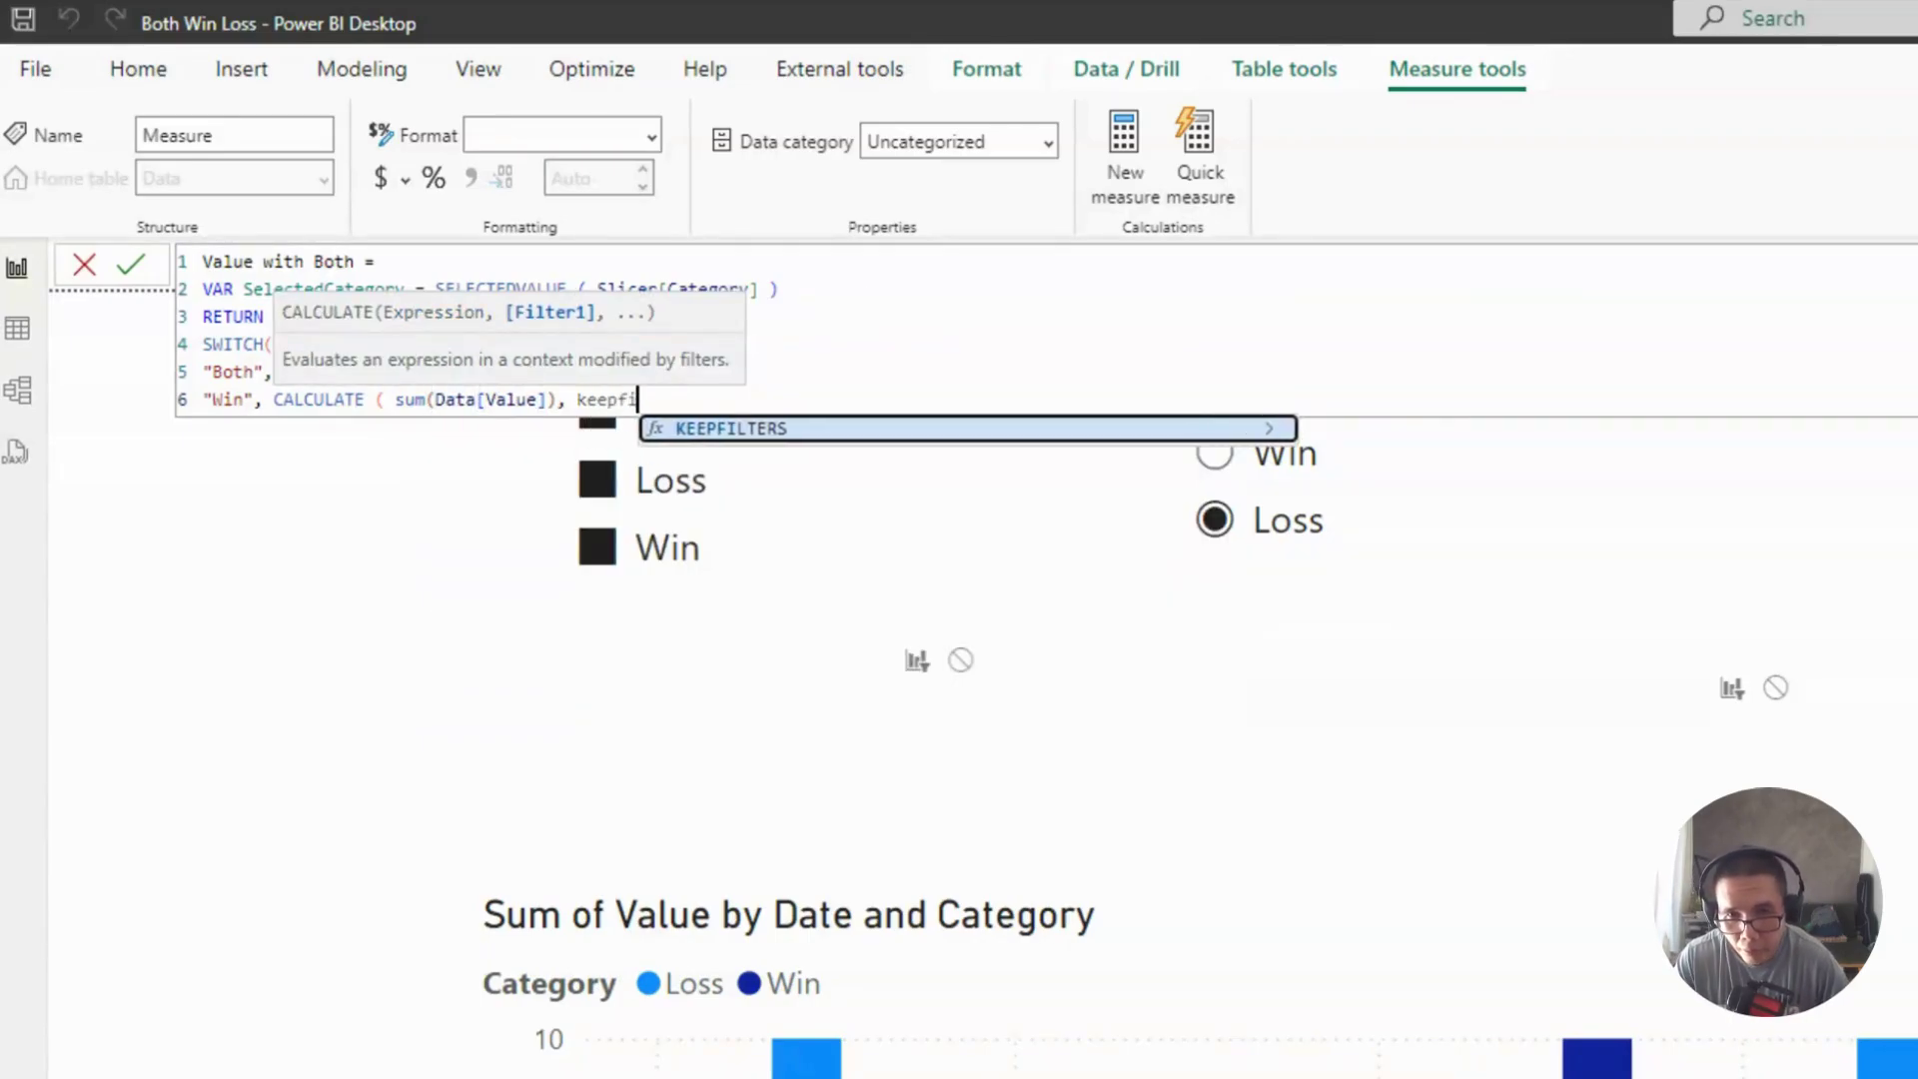
key(Tab)
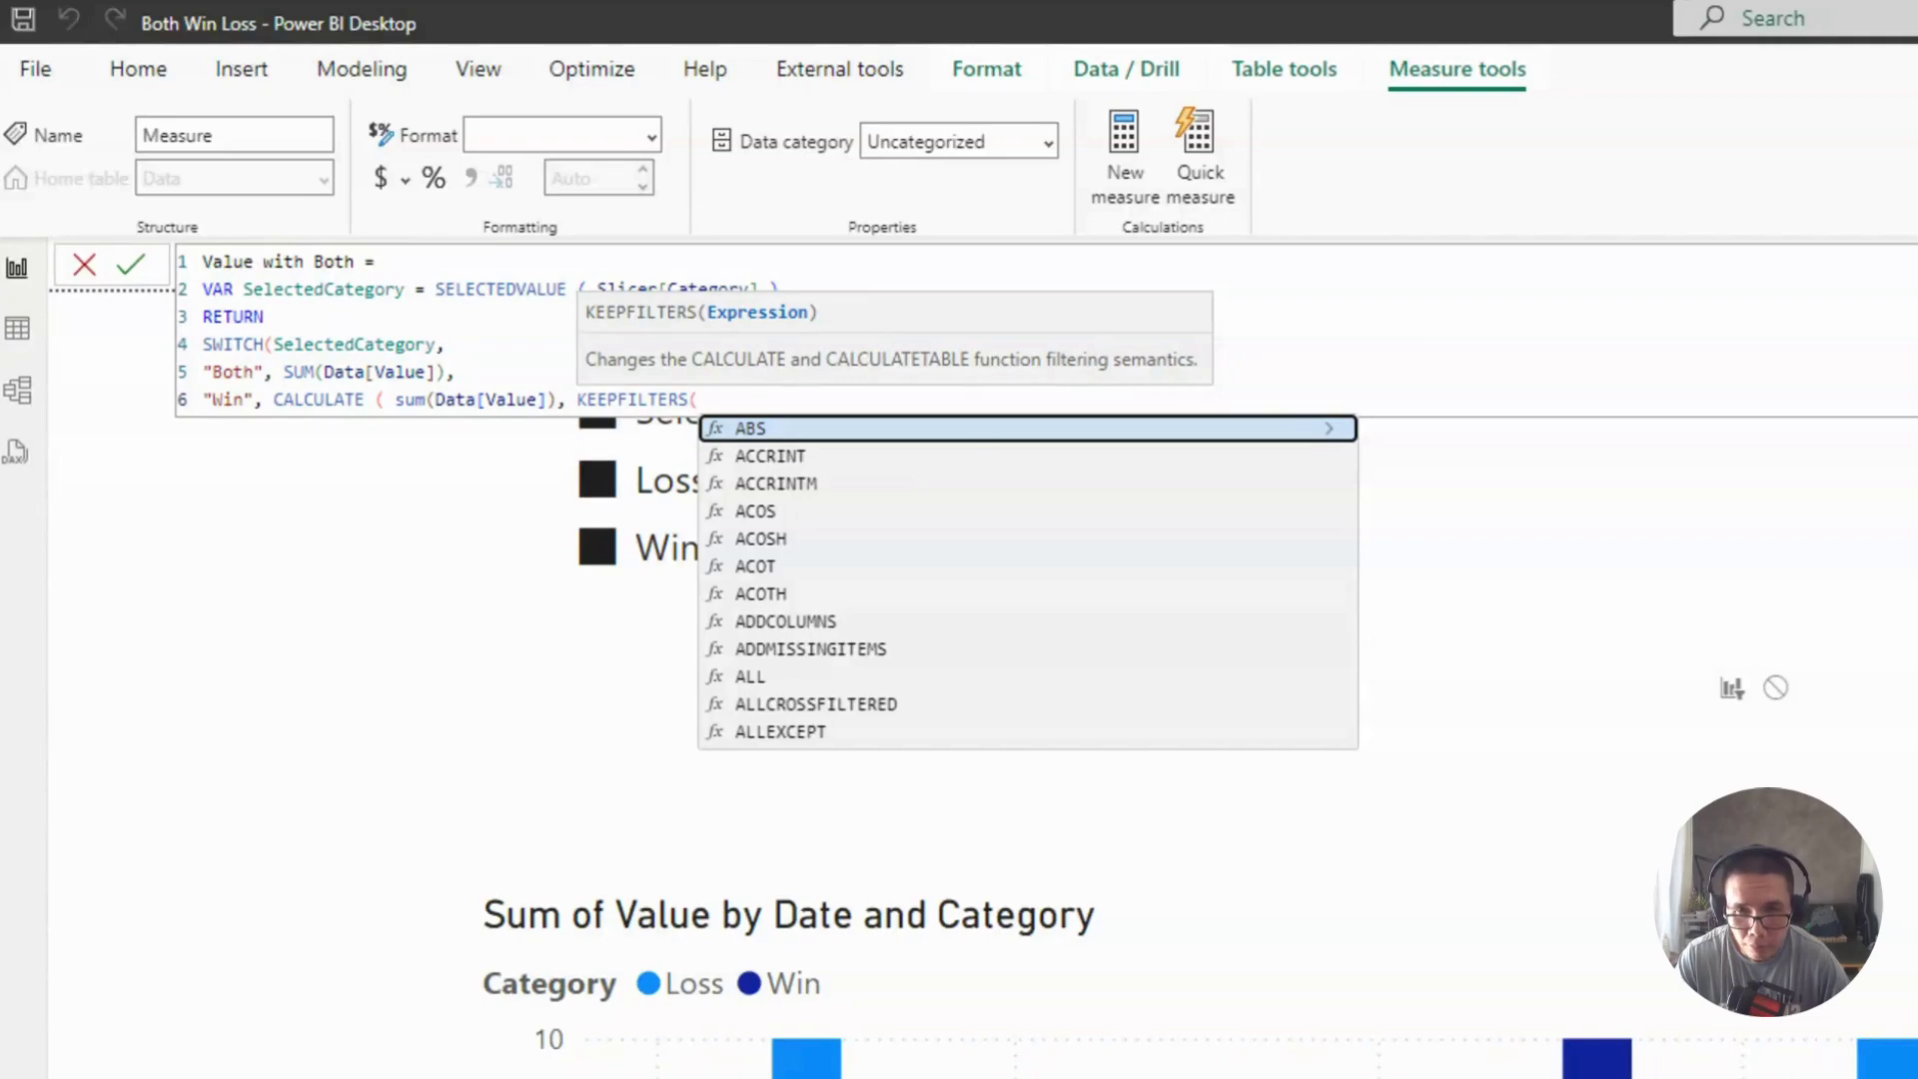
Step: Complete the filter as KEEPFILTERS(Data[Category]) = SelectedCategory and close the CALCULATE and SWITCH functions
text(categor)
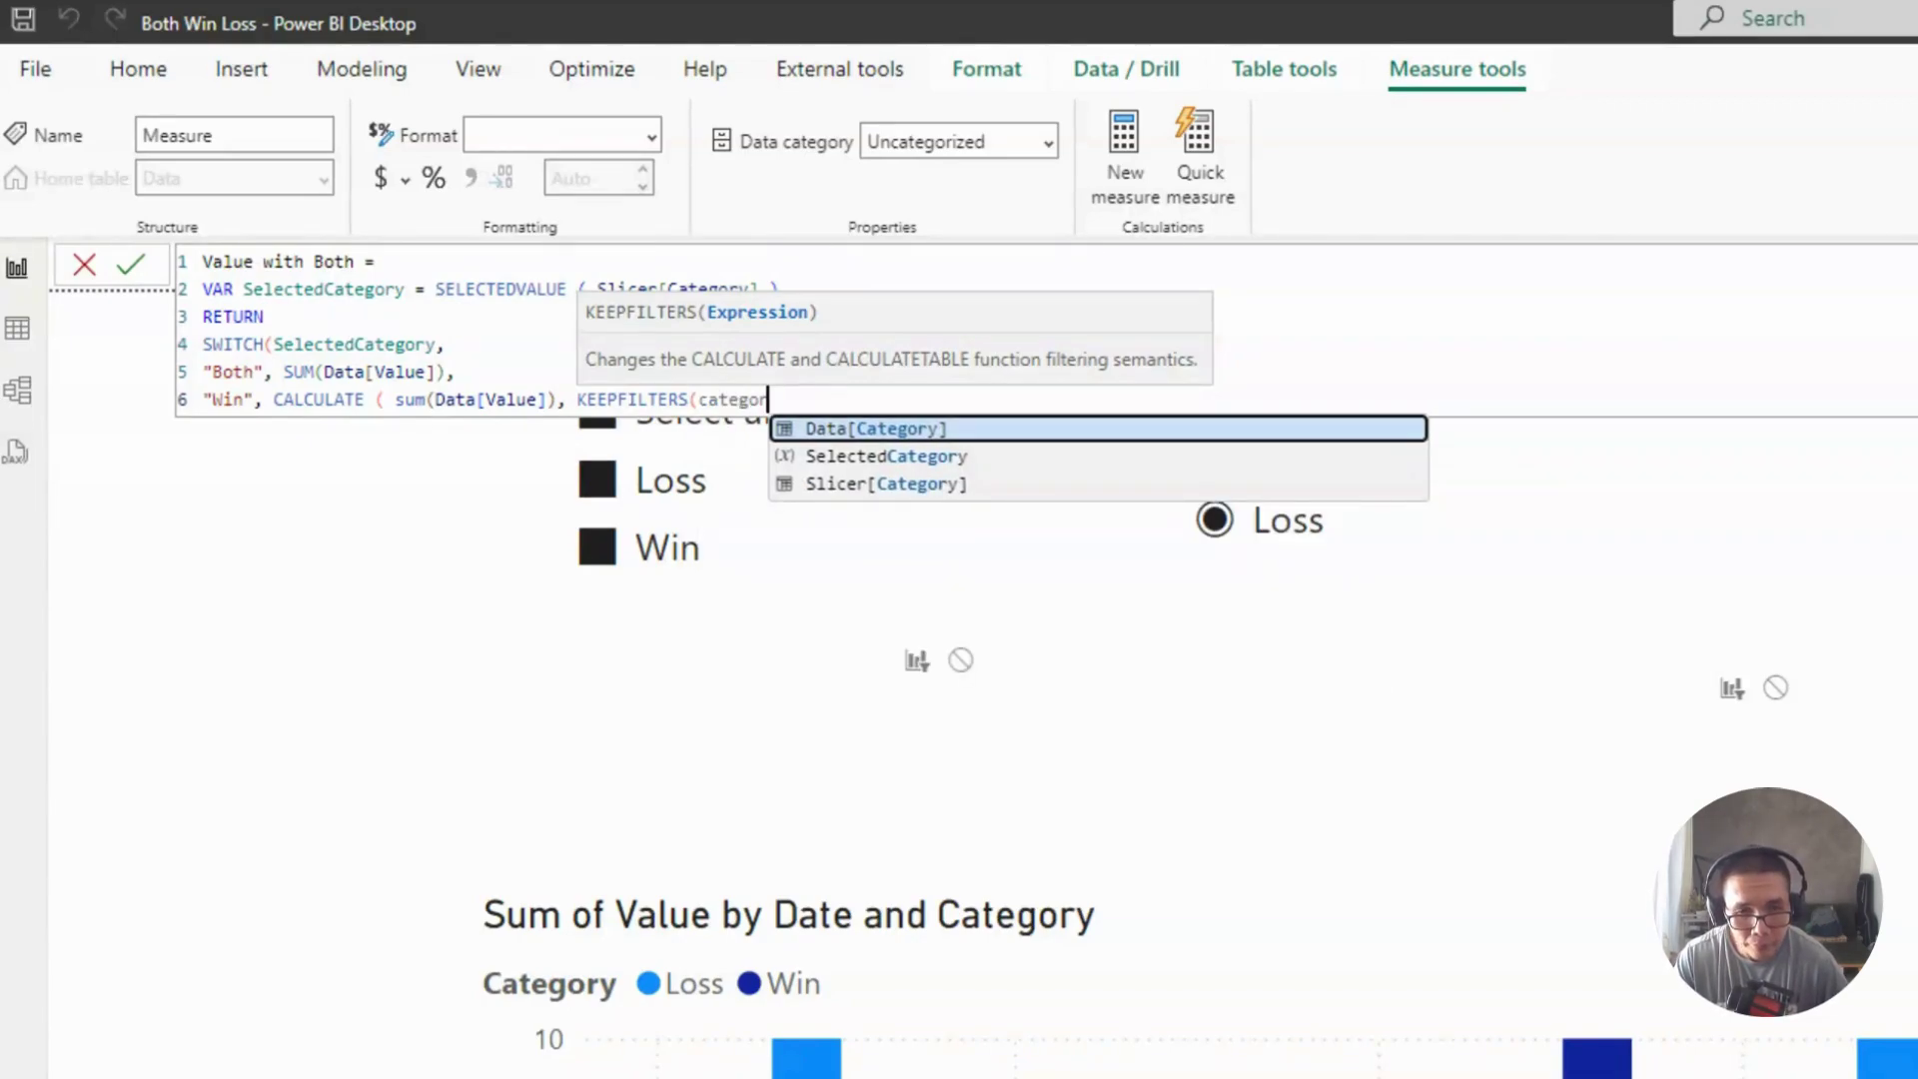
key(Tab)
text() =)
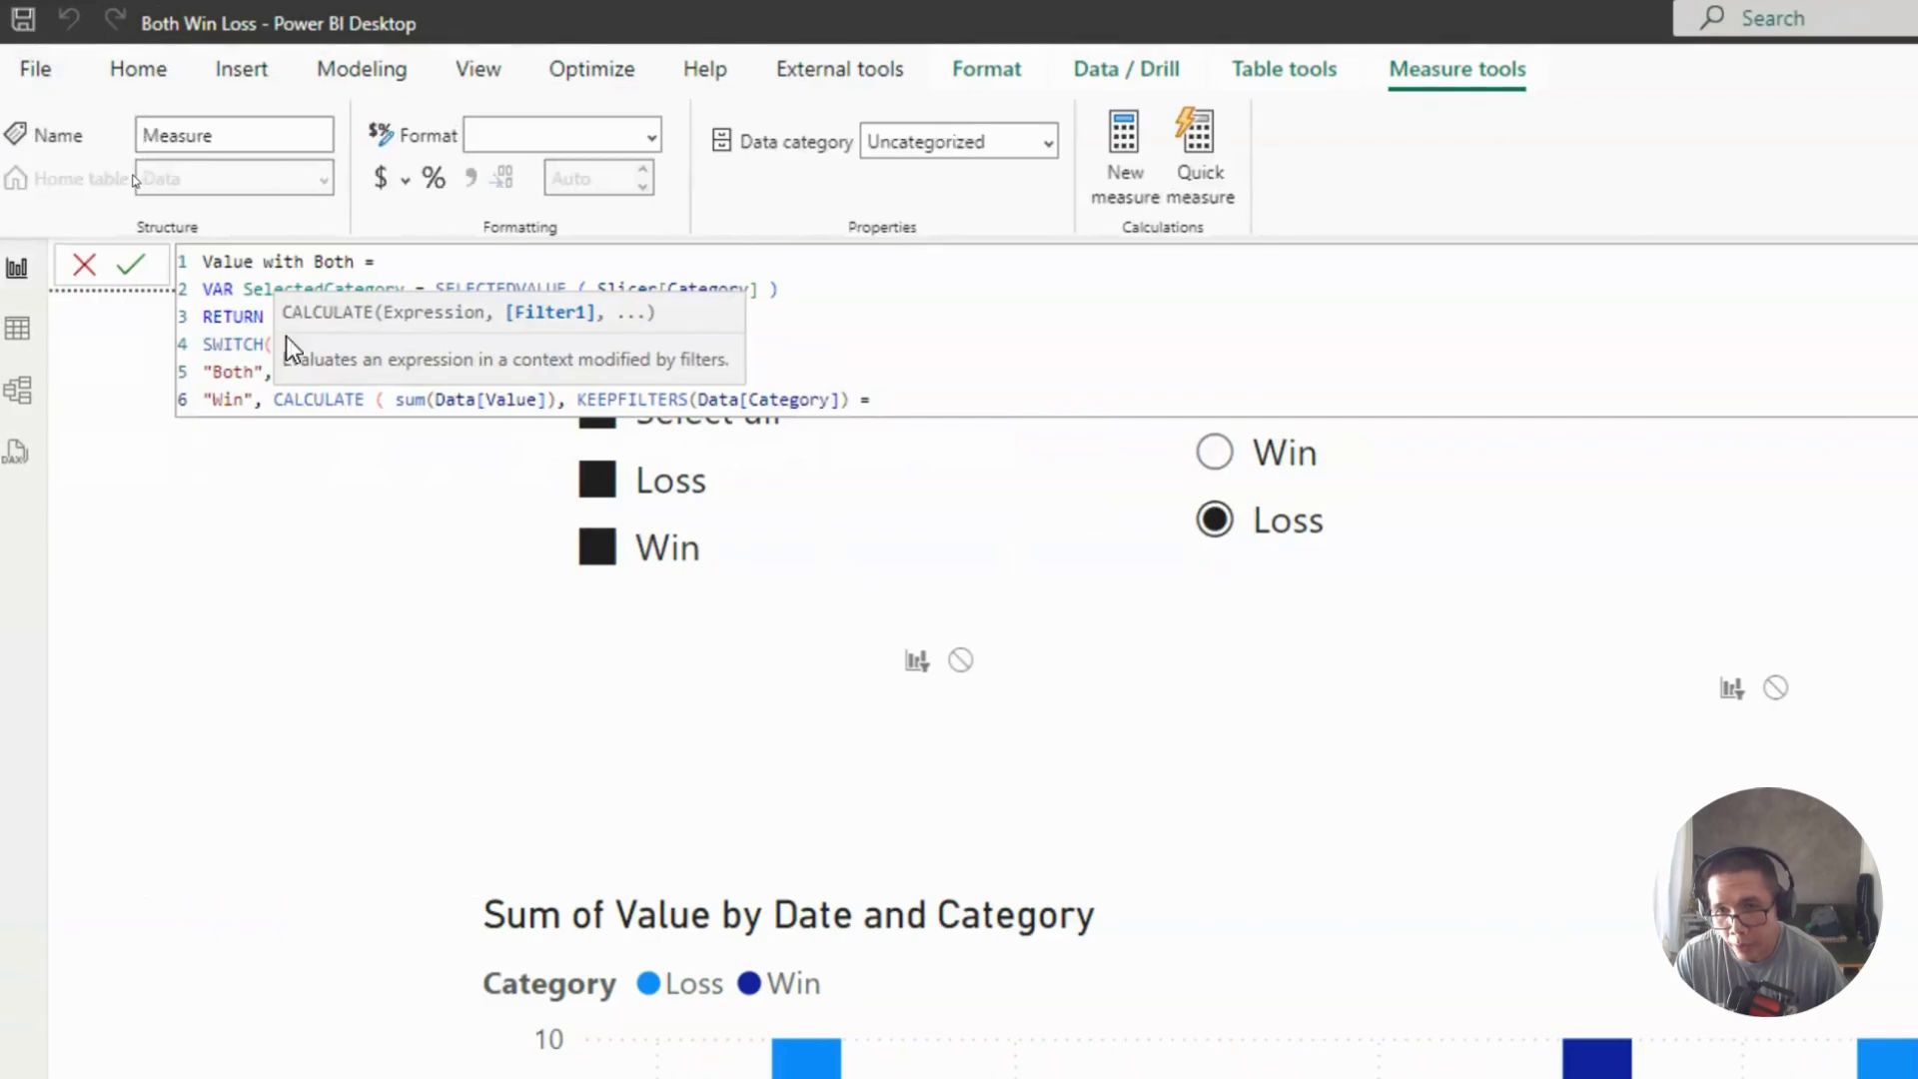
text(SelectedCategory)
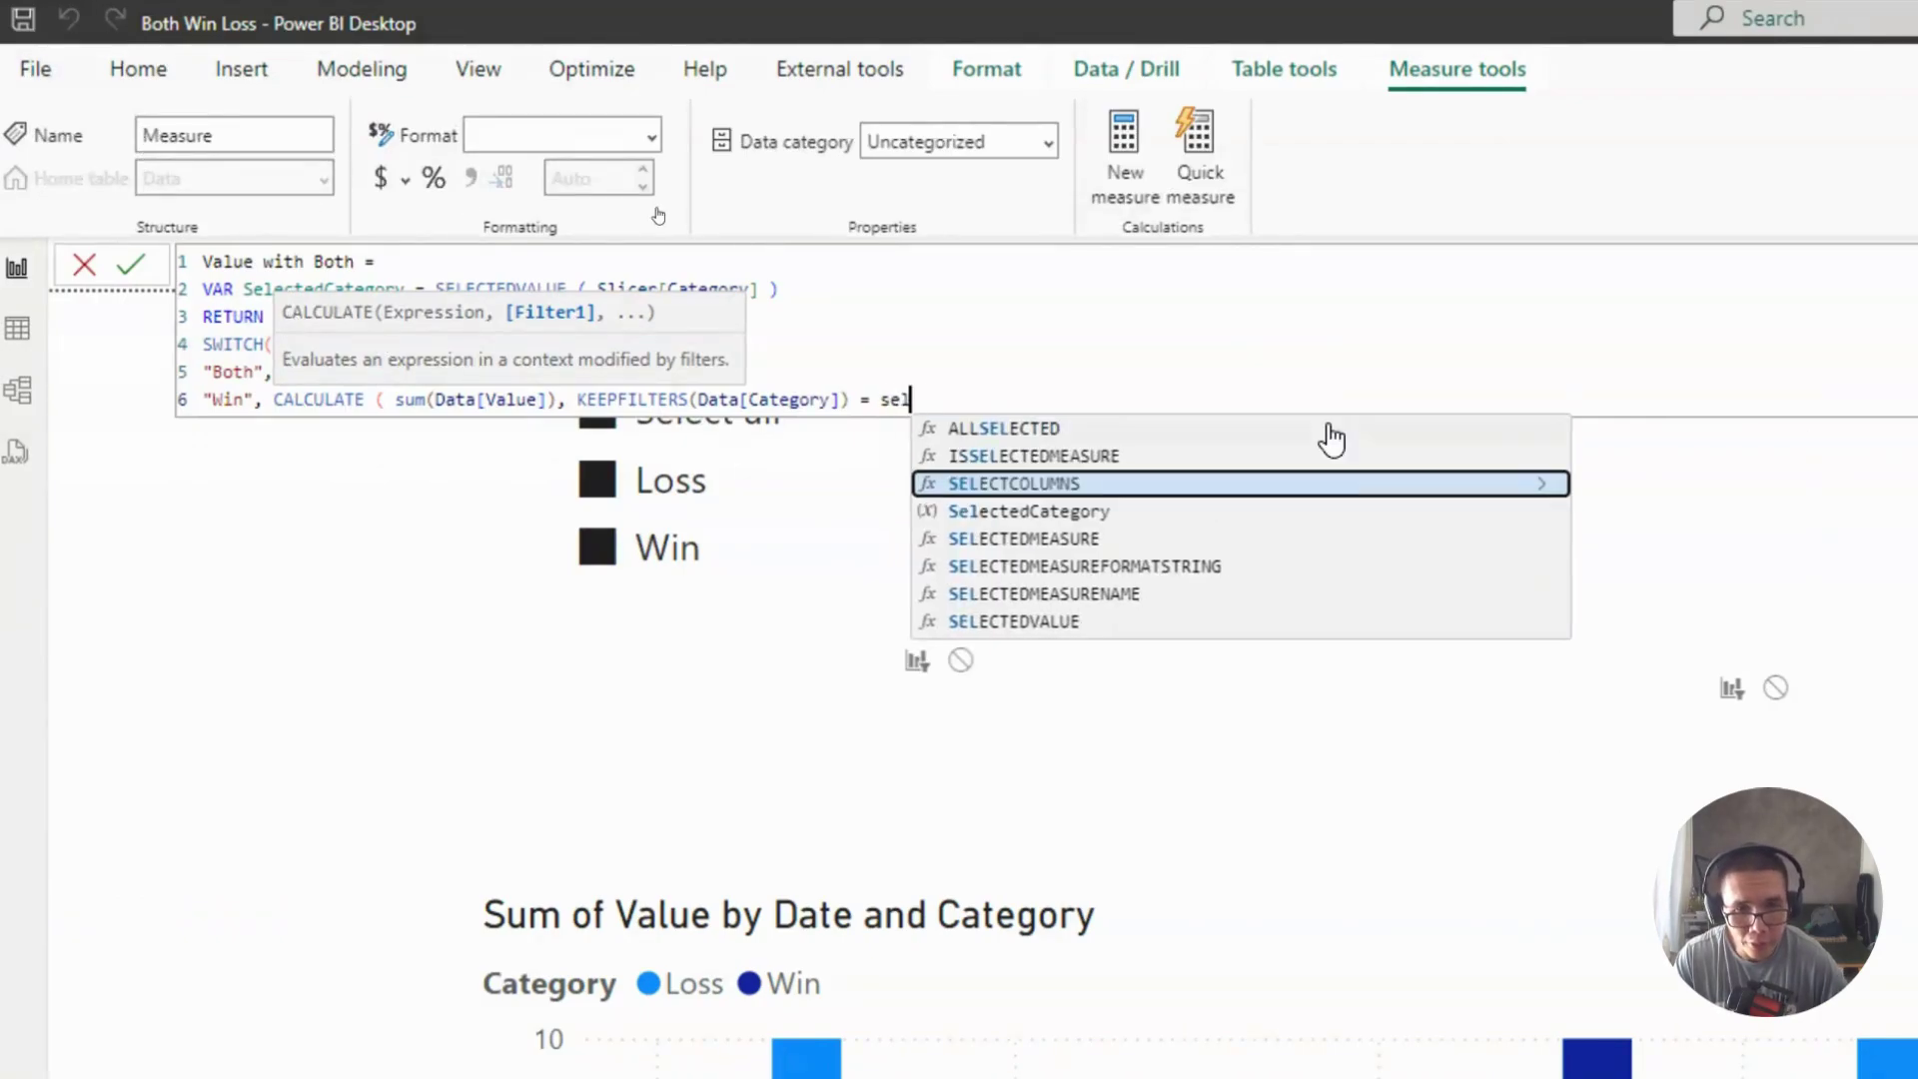
key(Tab)
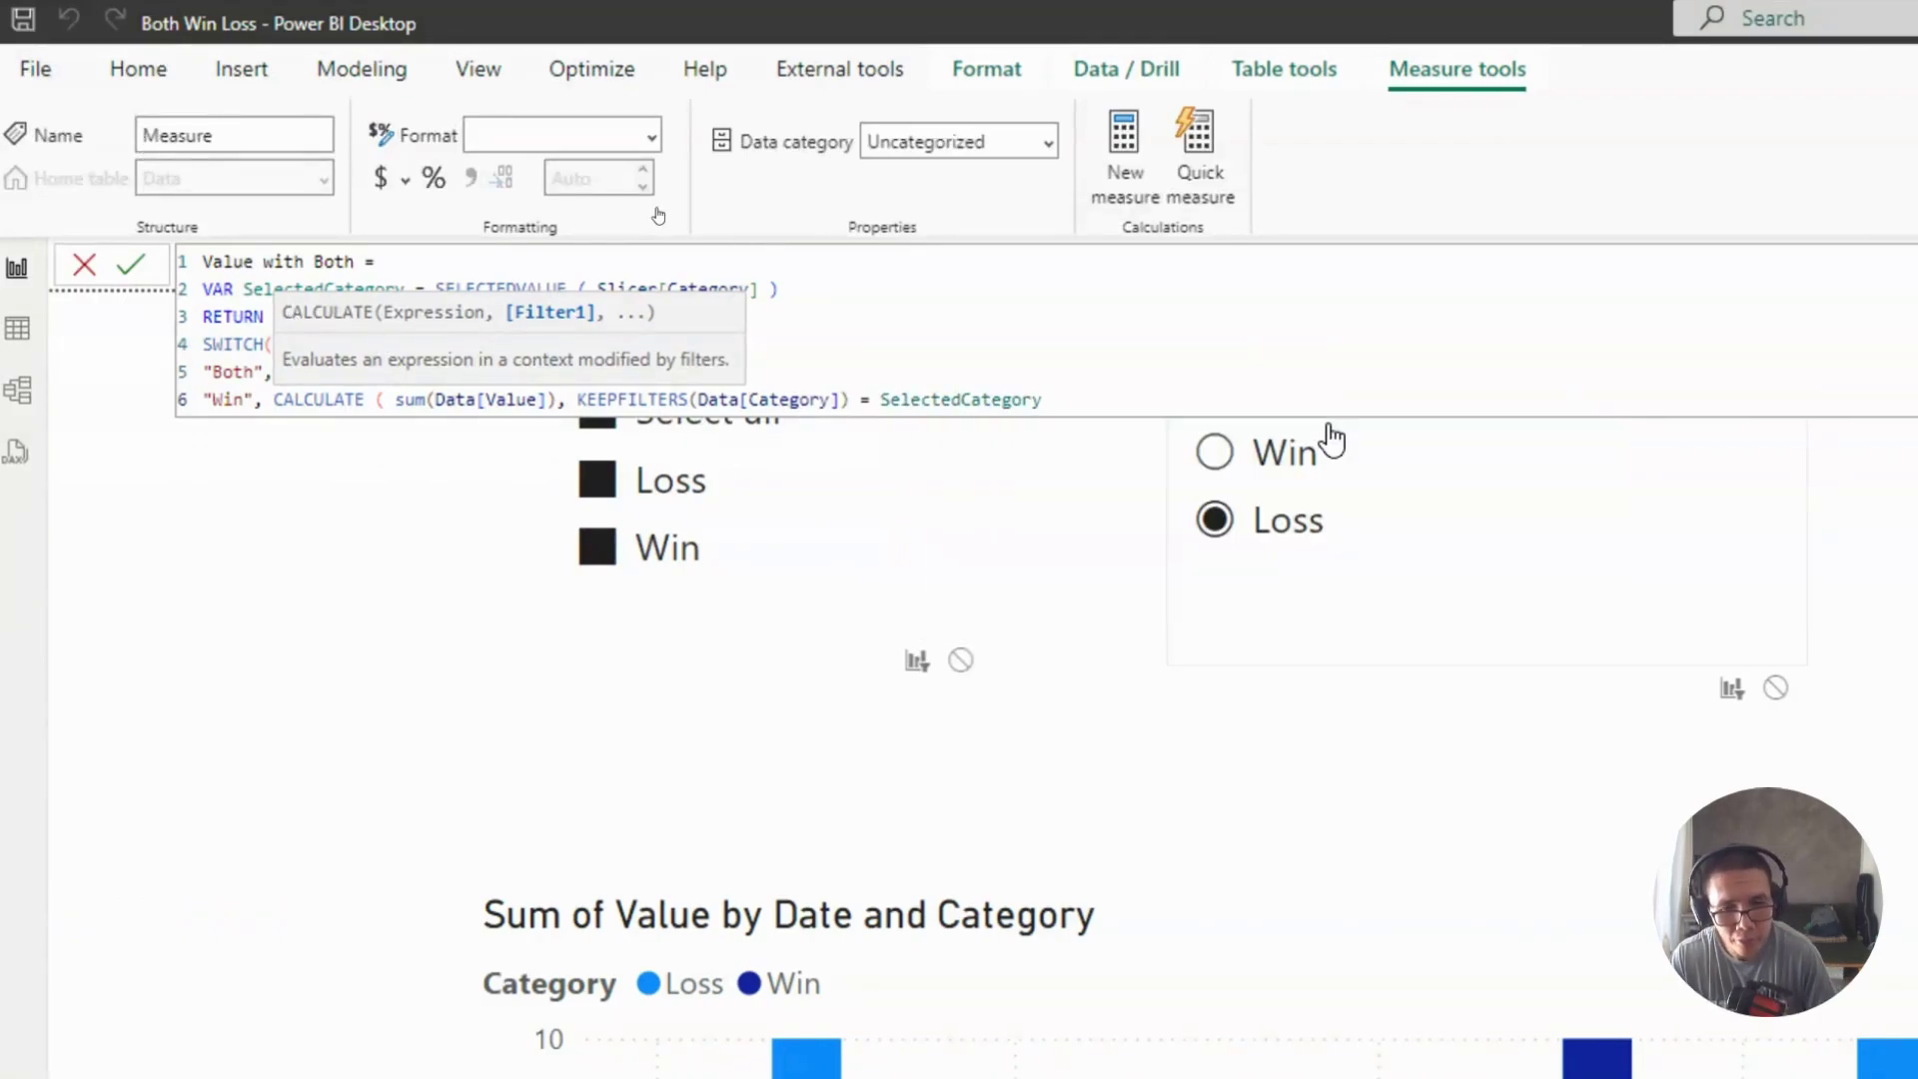
text()))
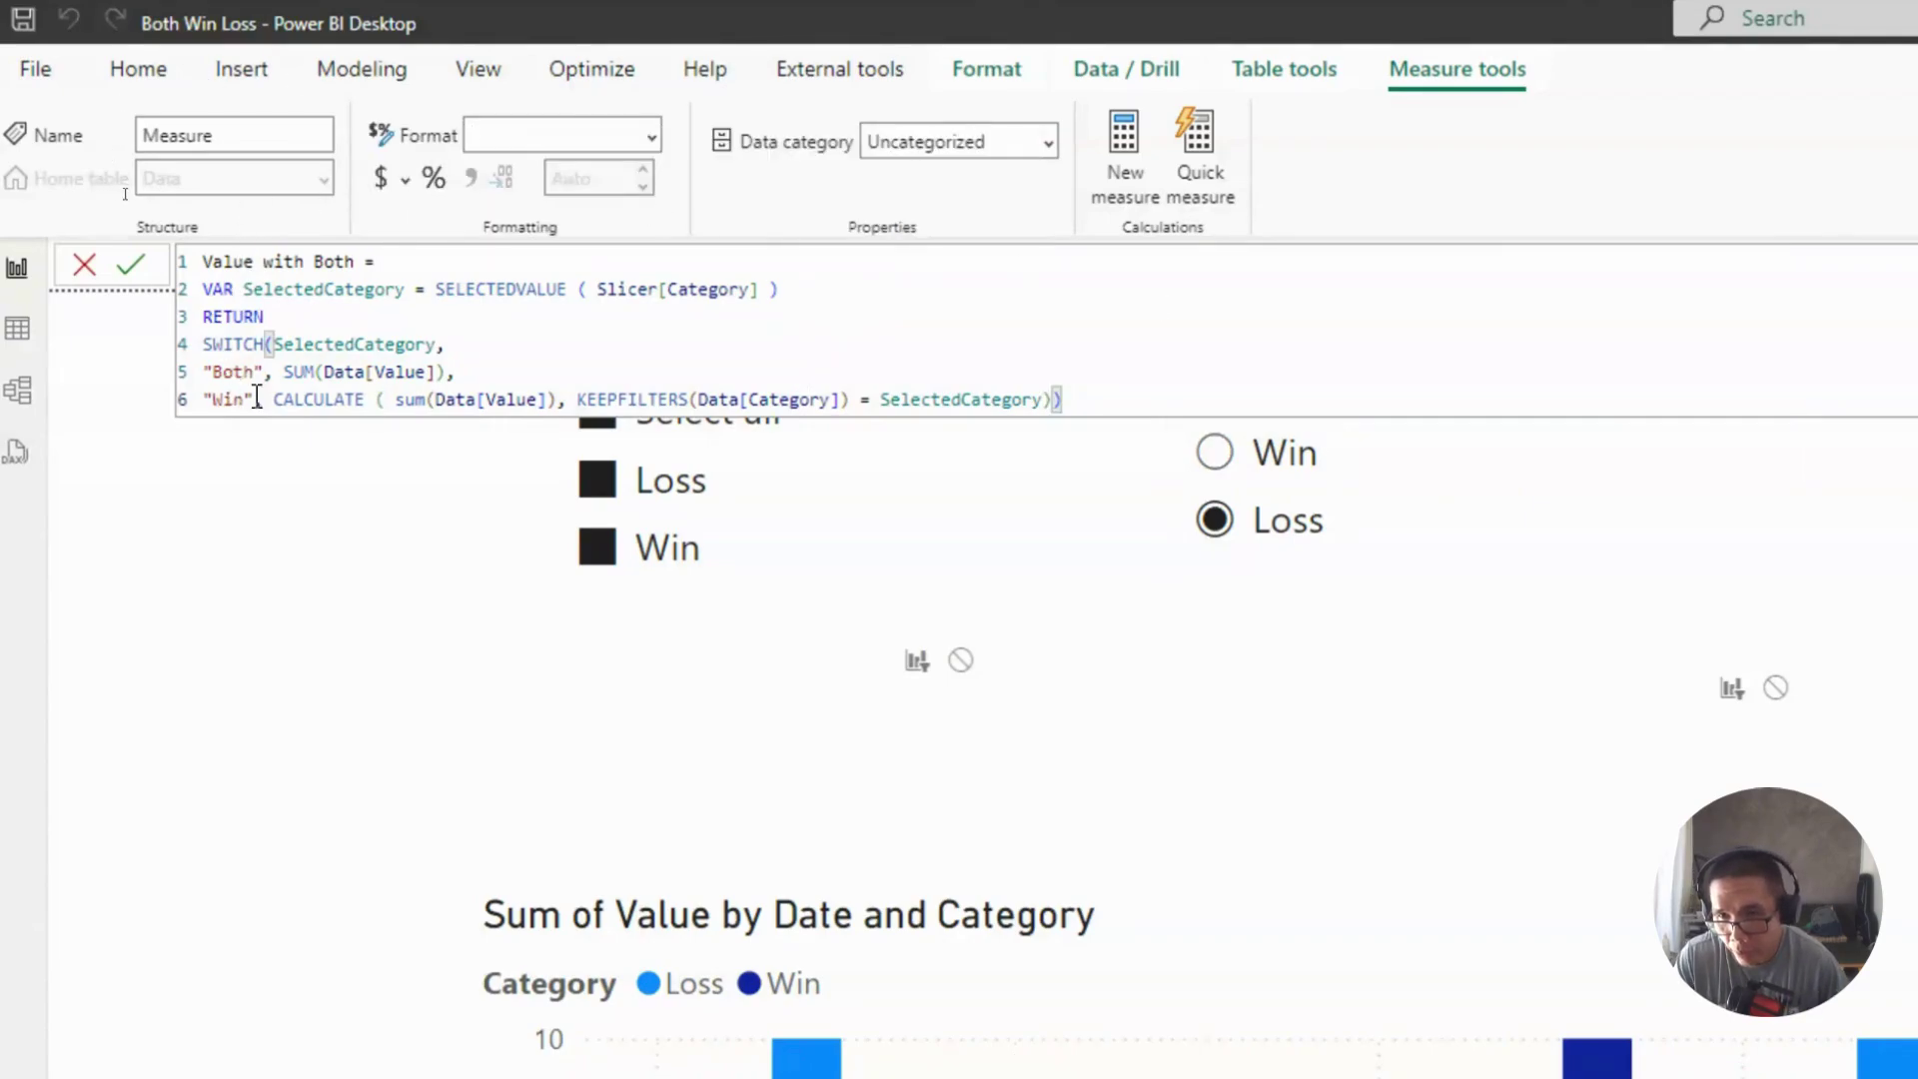
Step: Remove the "Win" condition so the CALCULATE expression becomes the SWITCH's default result, and commit the measure
drag(266, 400, 200, 400)
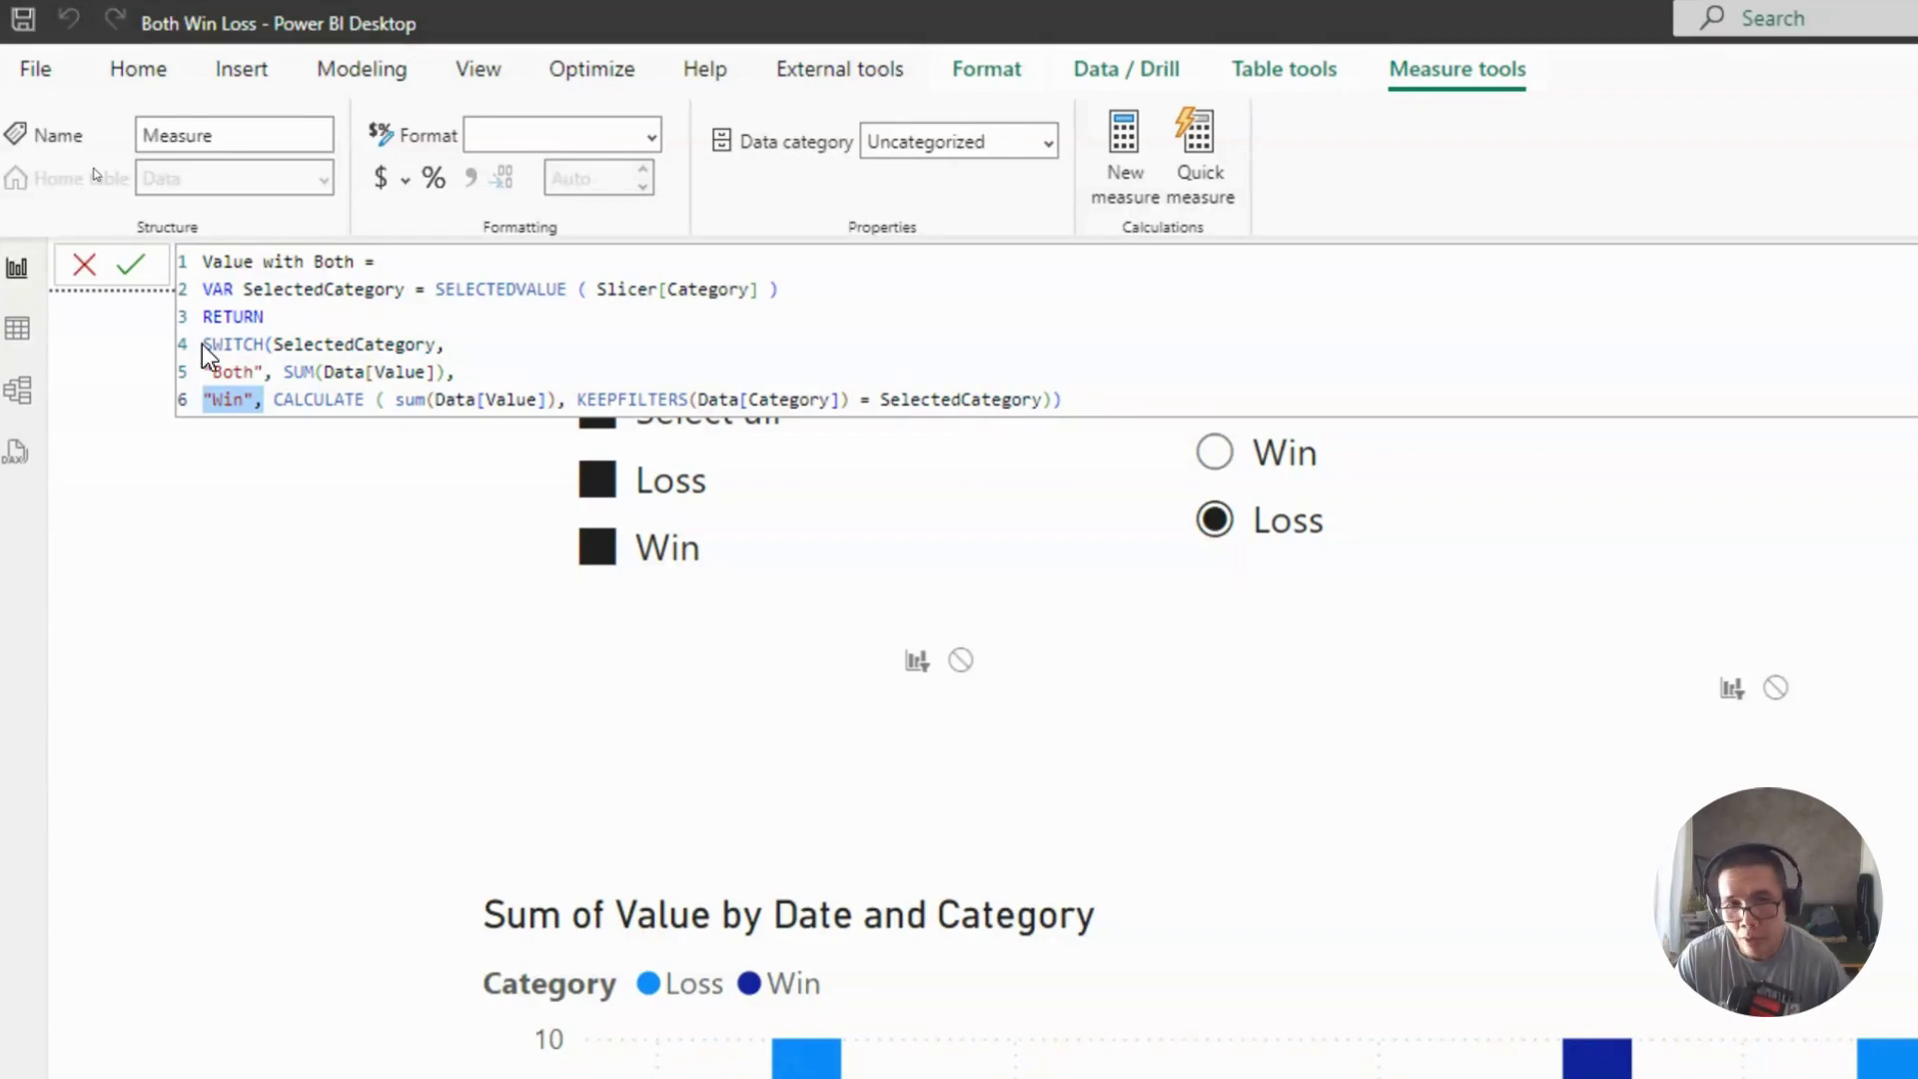
key(Delete)
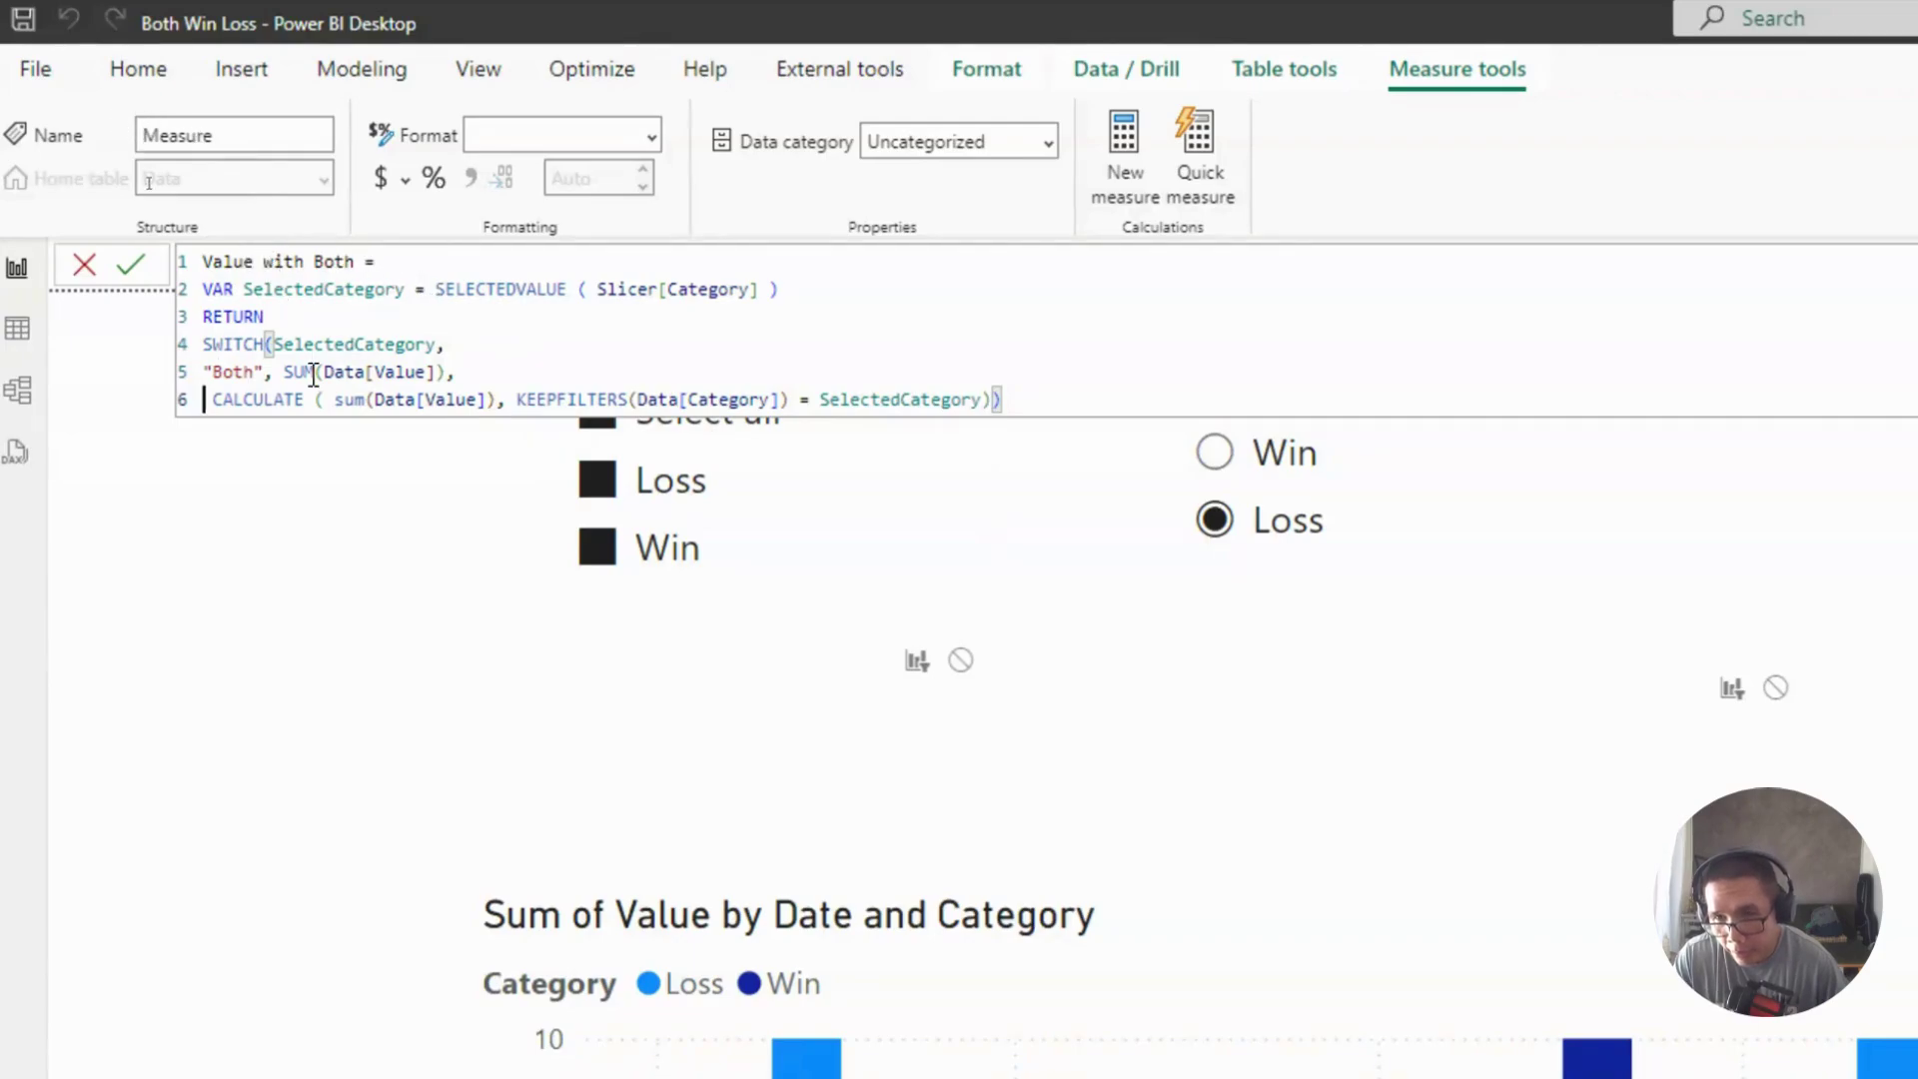
key(Return)
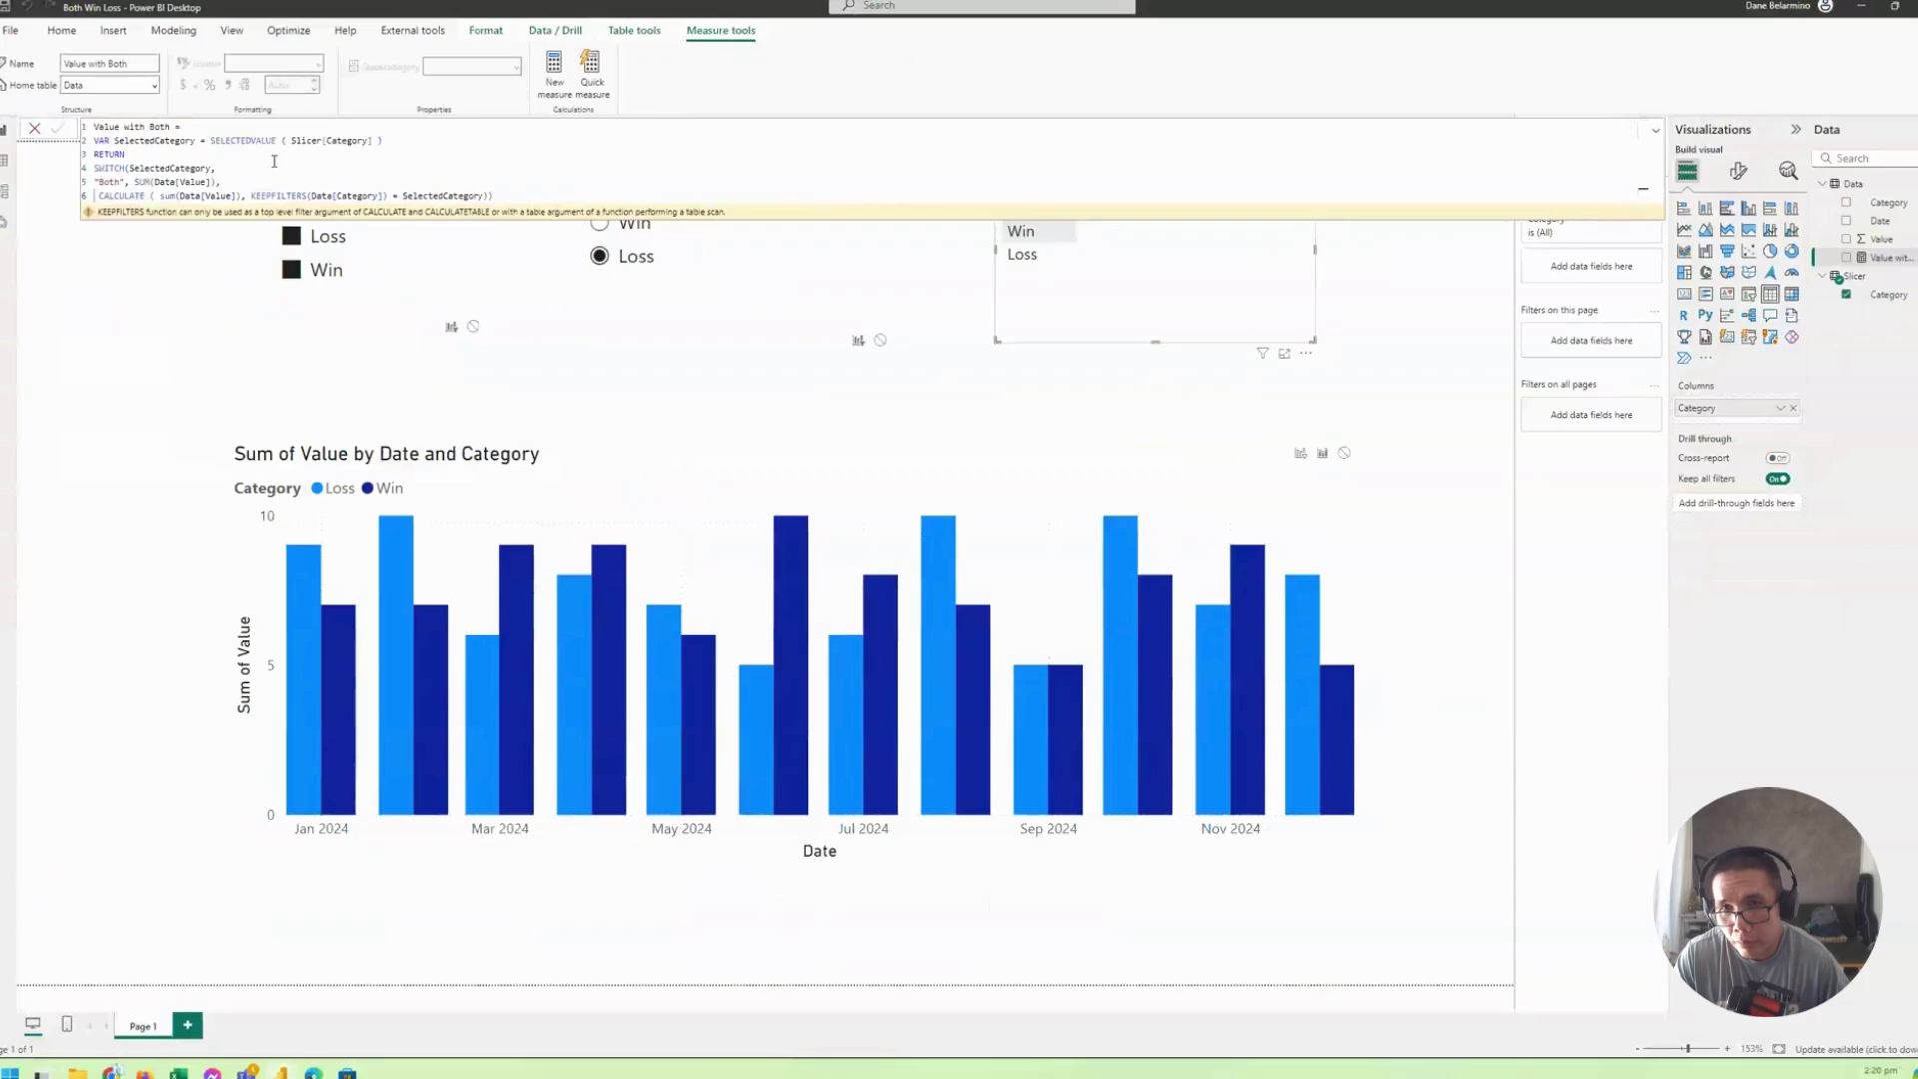
Step: Correct the measure's parentheses so the filter reads KEEPFILTERS(Data[Category] = SelectedCategory), close all functions, and commit it
click(380, 195)
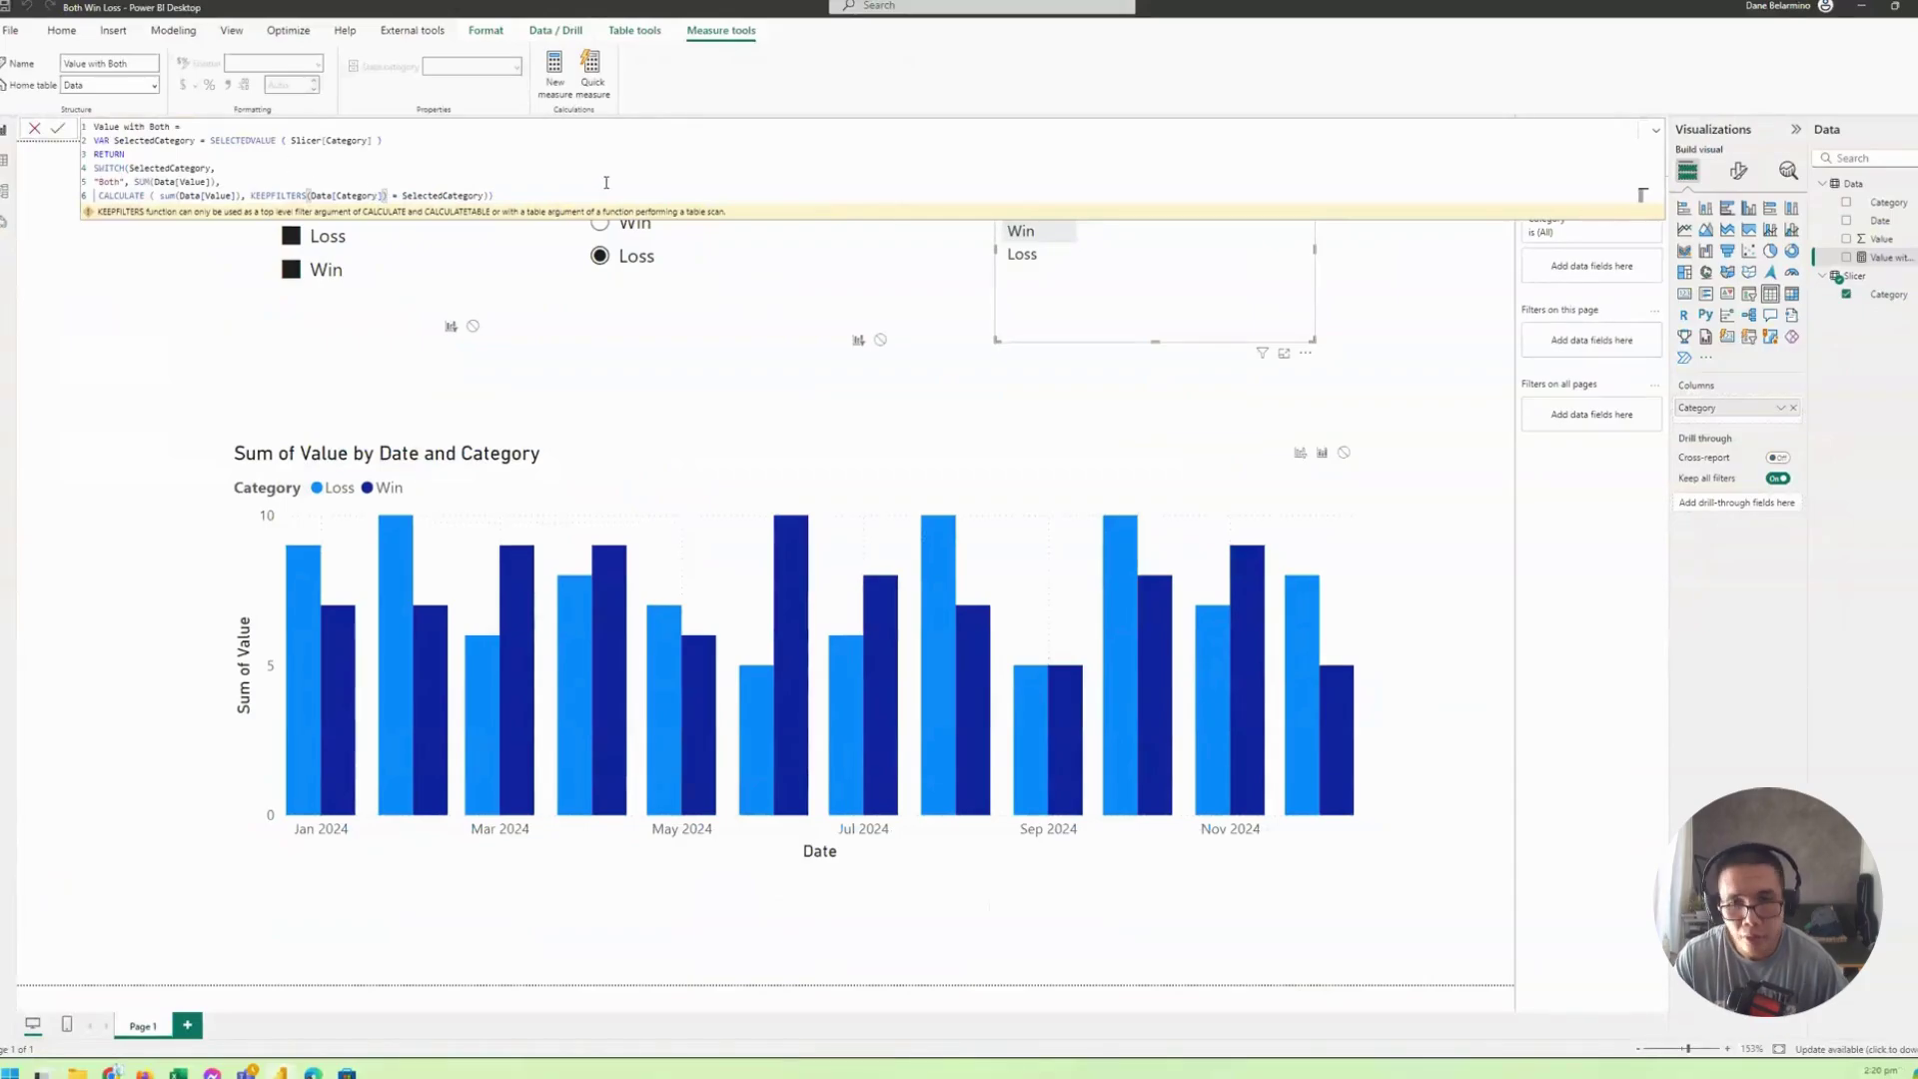
key(Delete)
key(End)
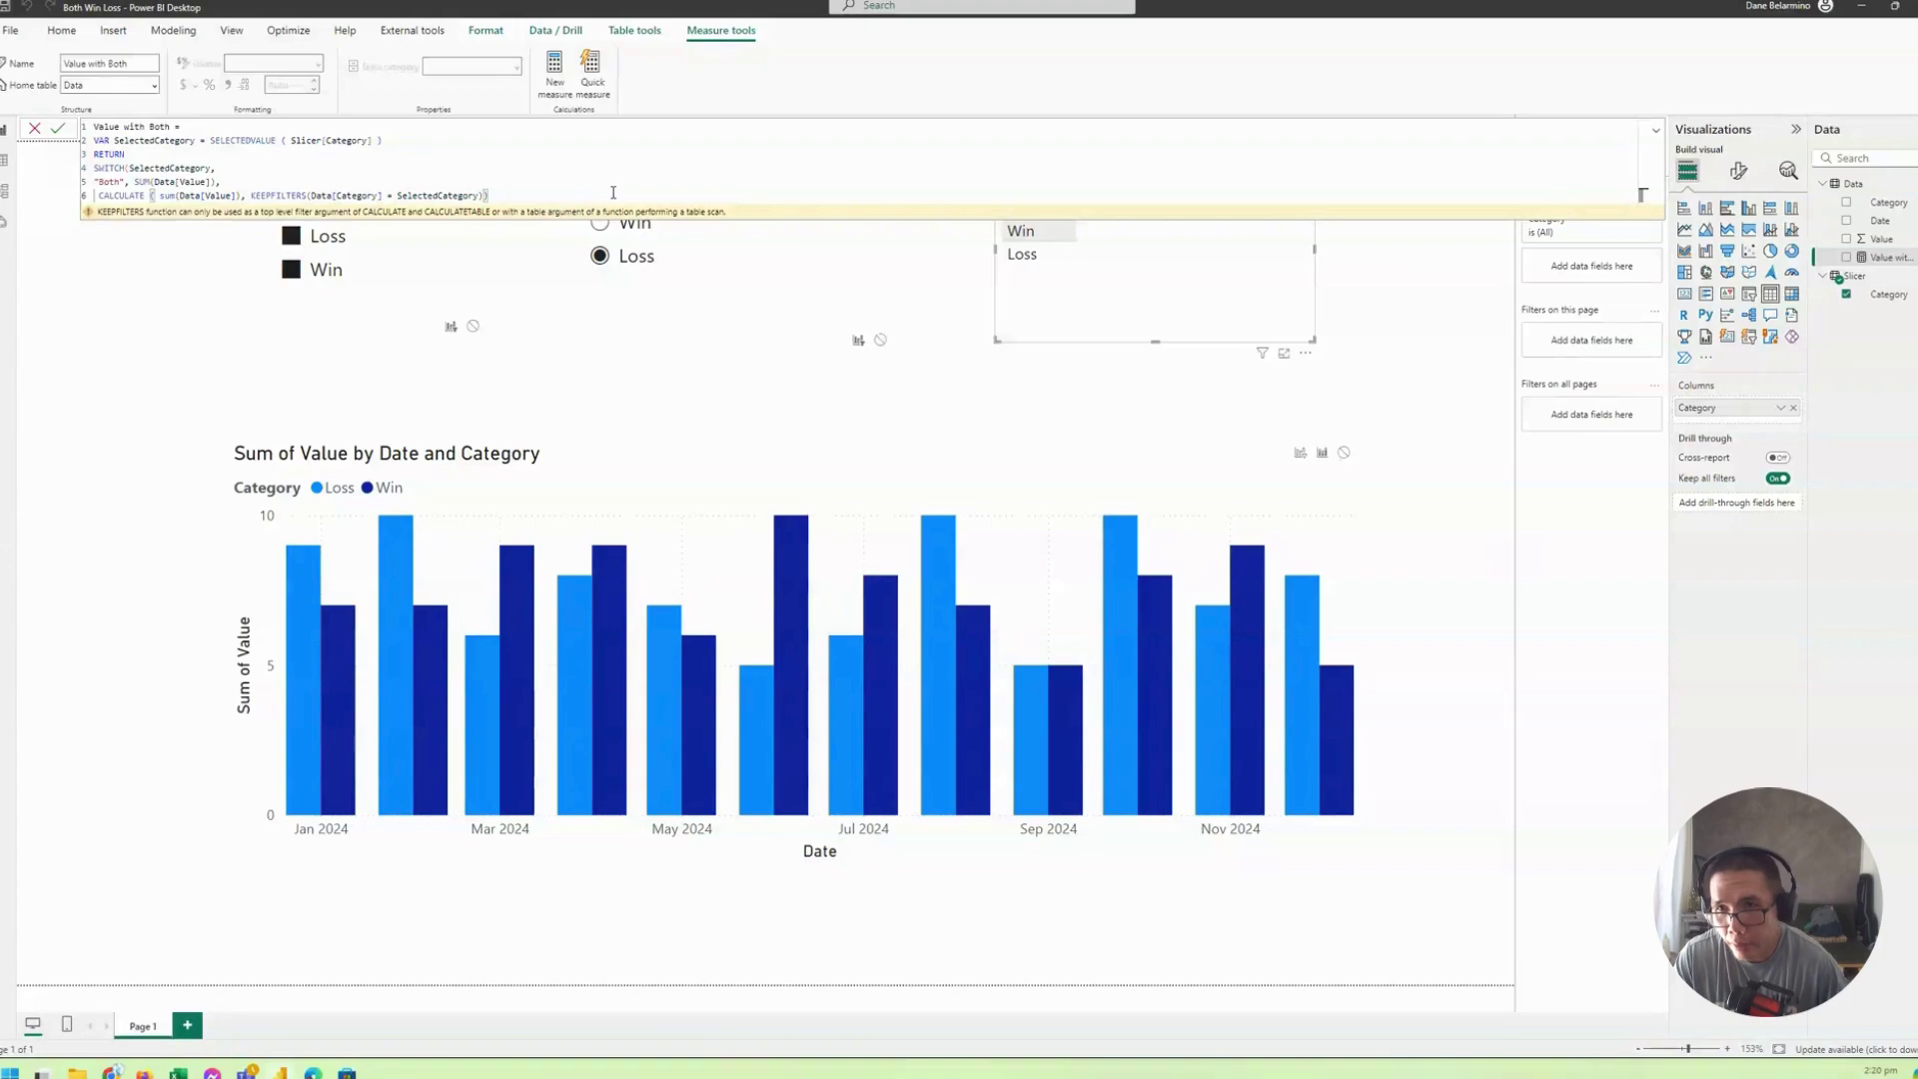
key(Return)
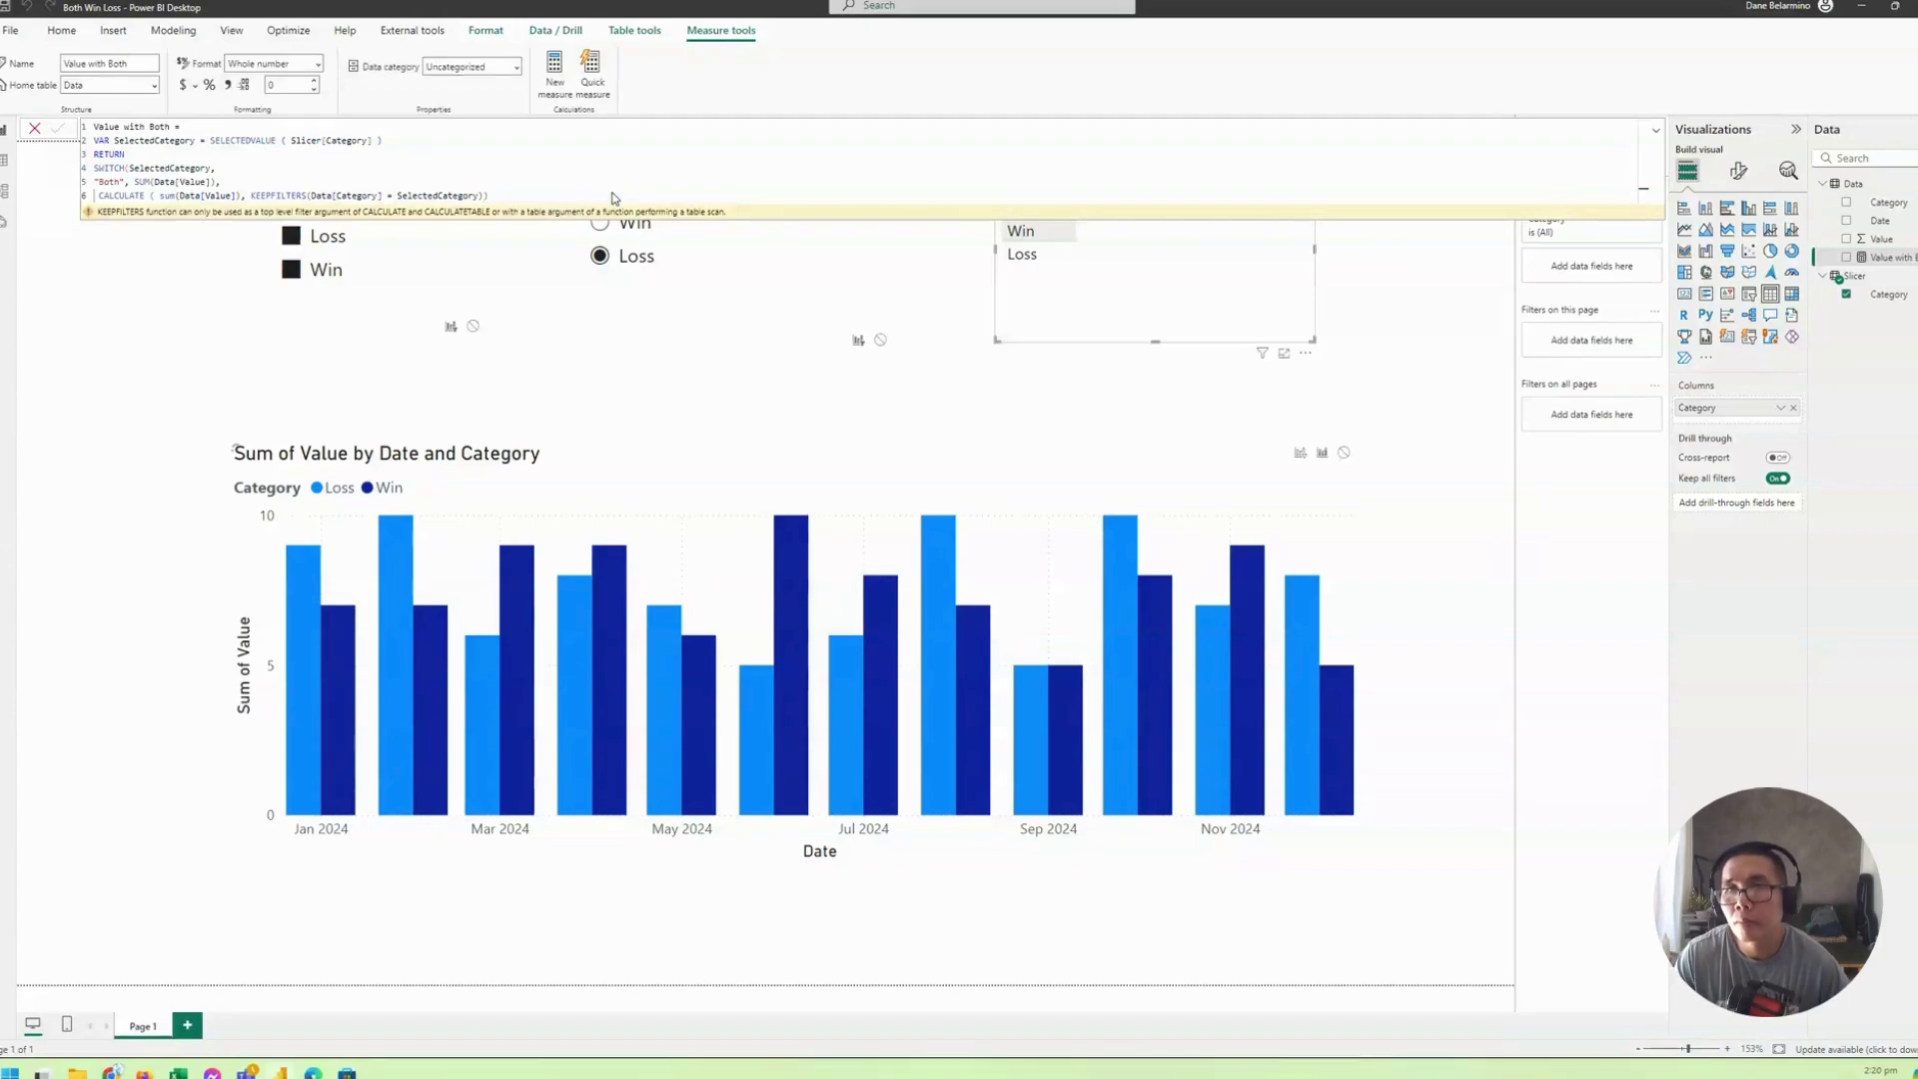
text())
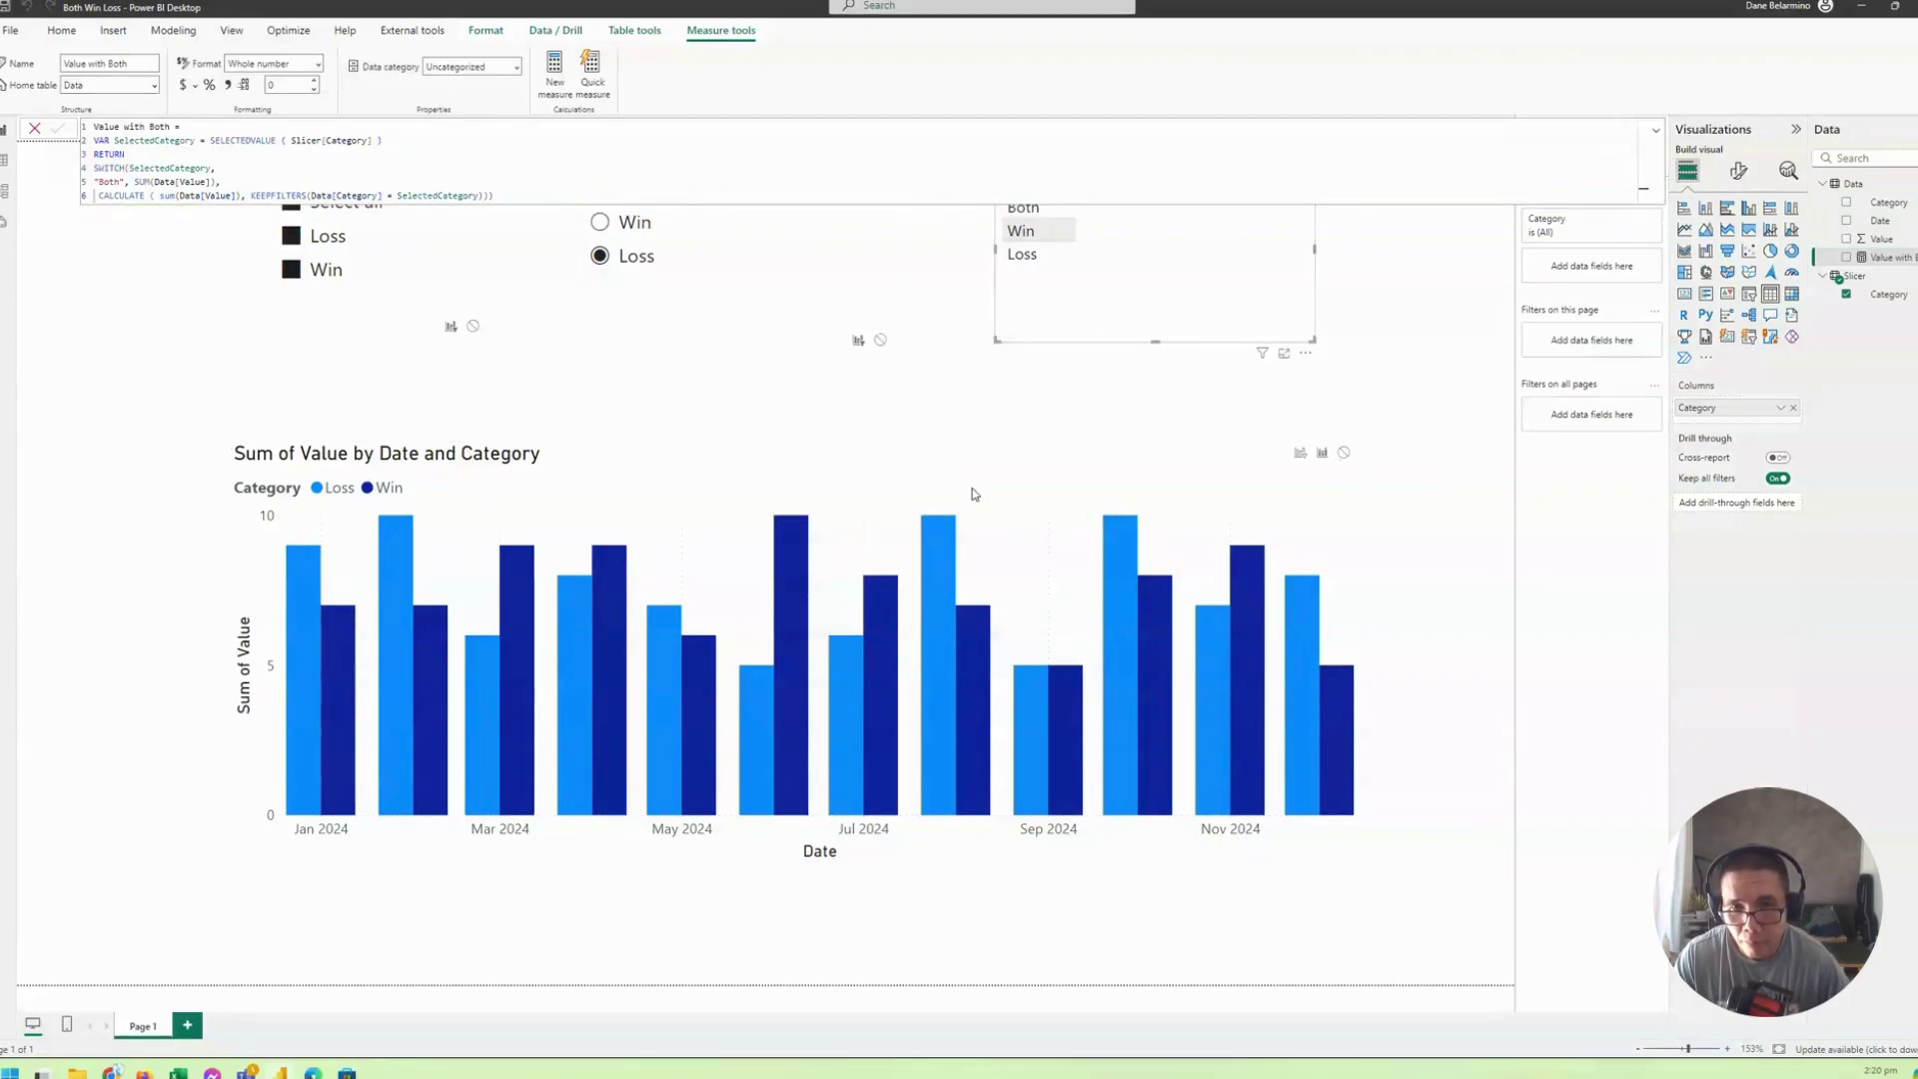
Step: Collapse the formula editor, then add the Value with Both measure to the Both/Win/Loss table and widen the table
click(1655, 131)
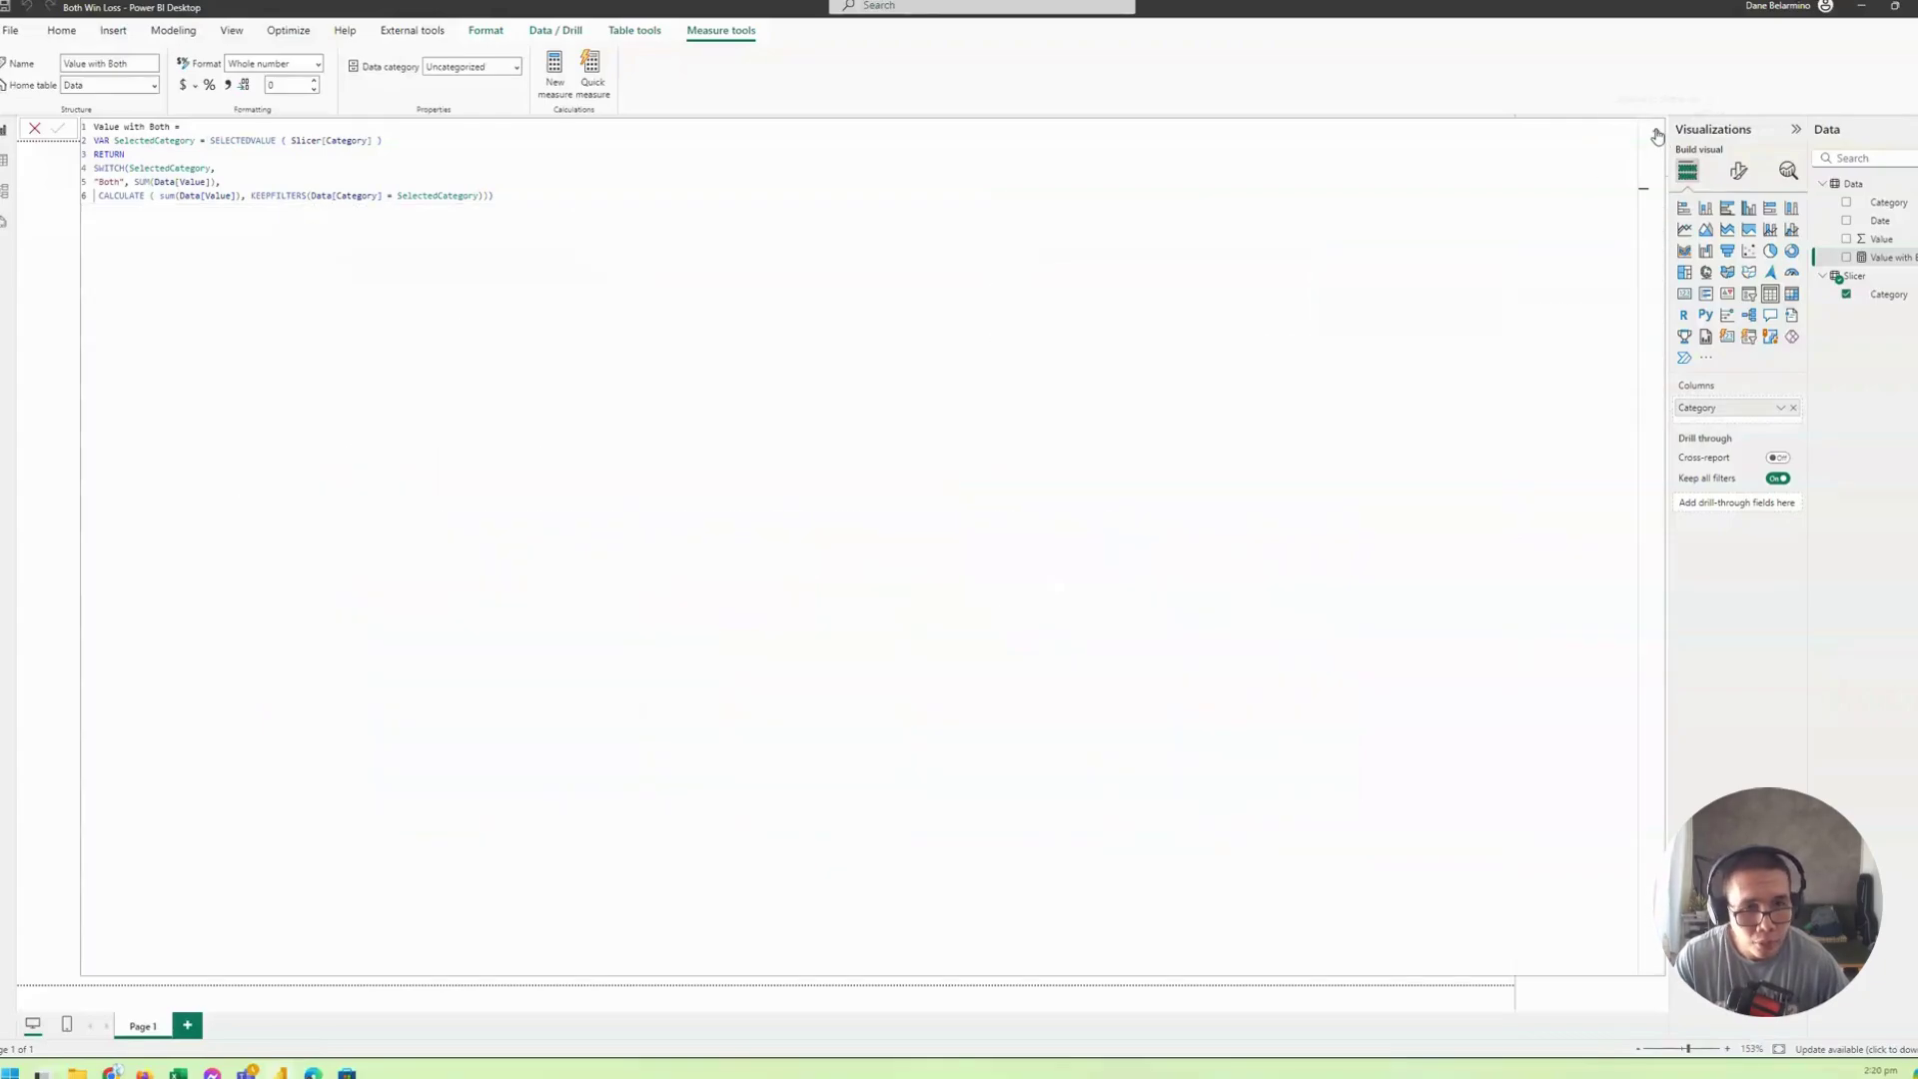
click(1655, 131)
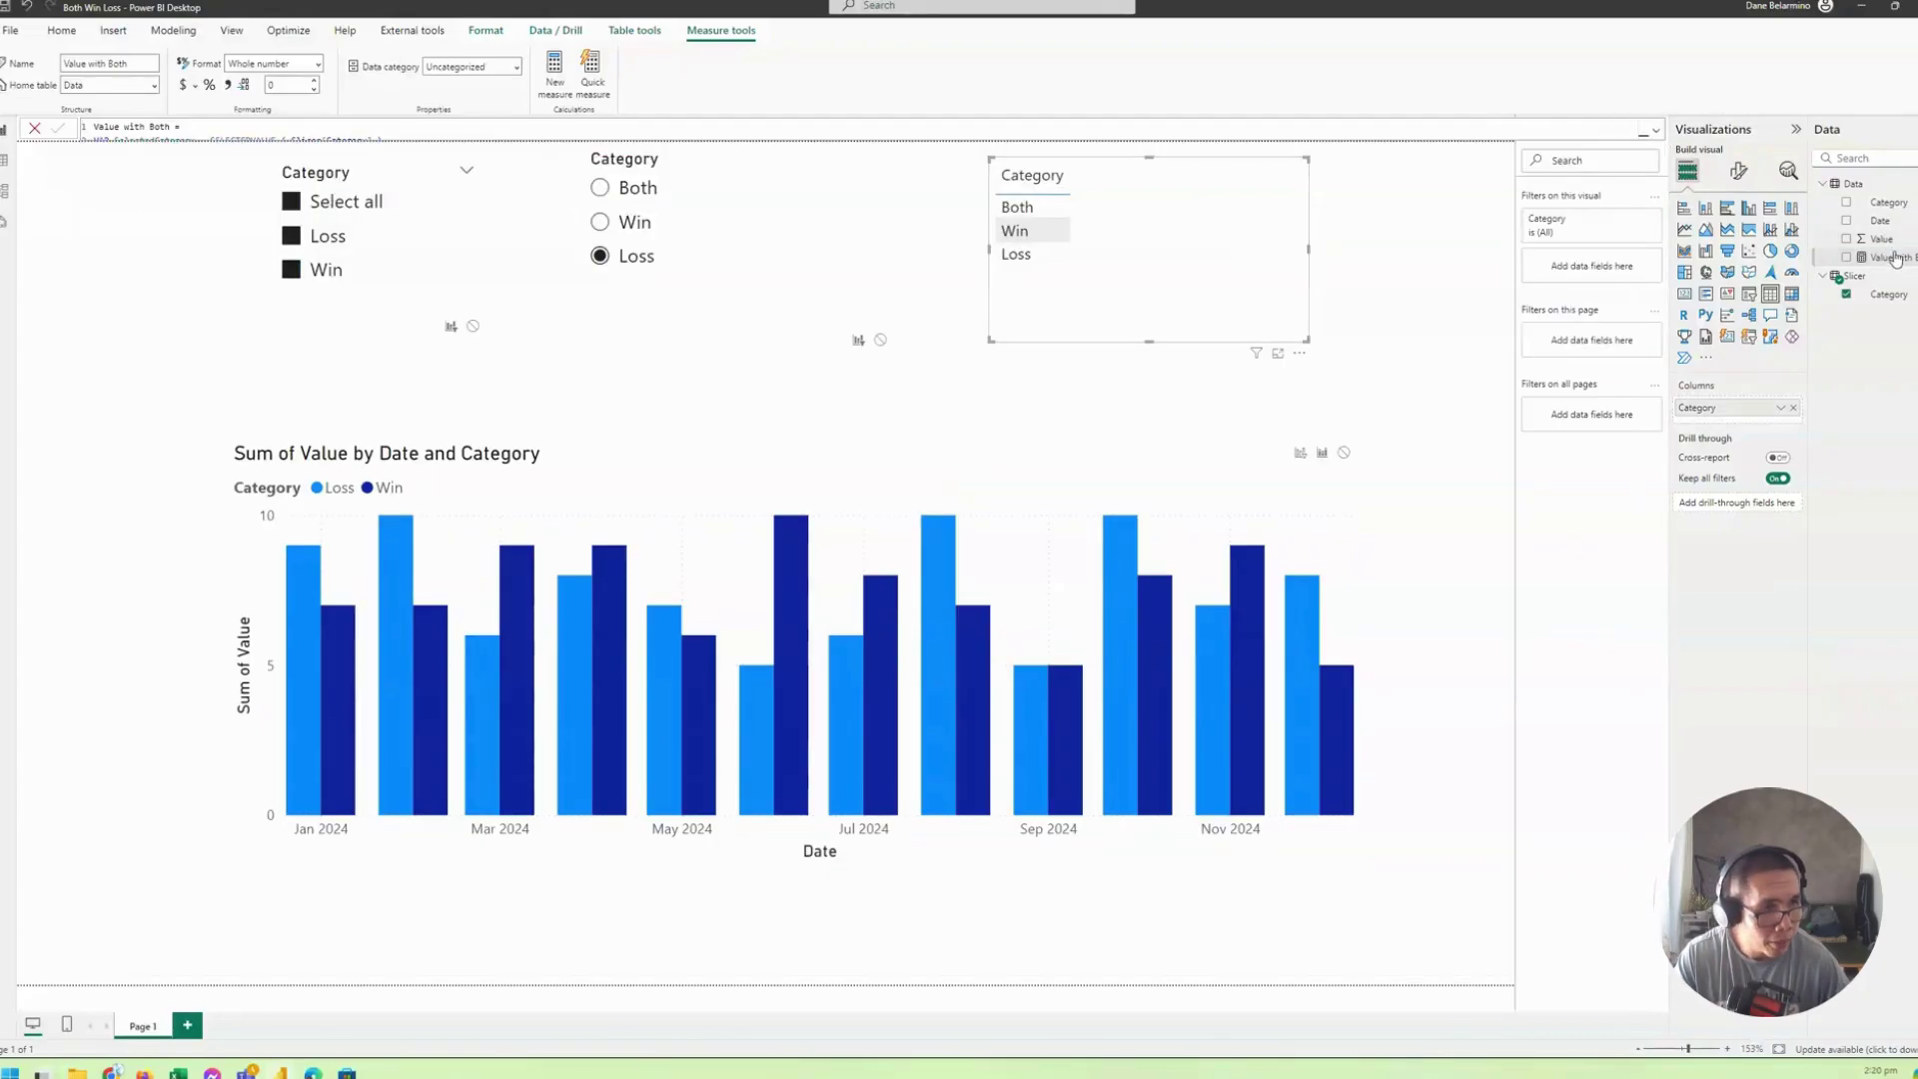
drag(1895, 259, 1190, 273)
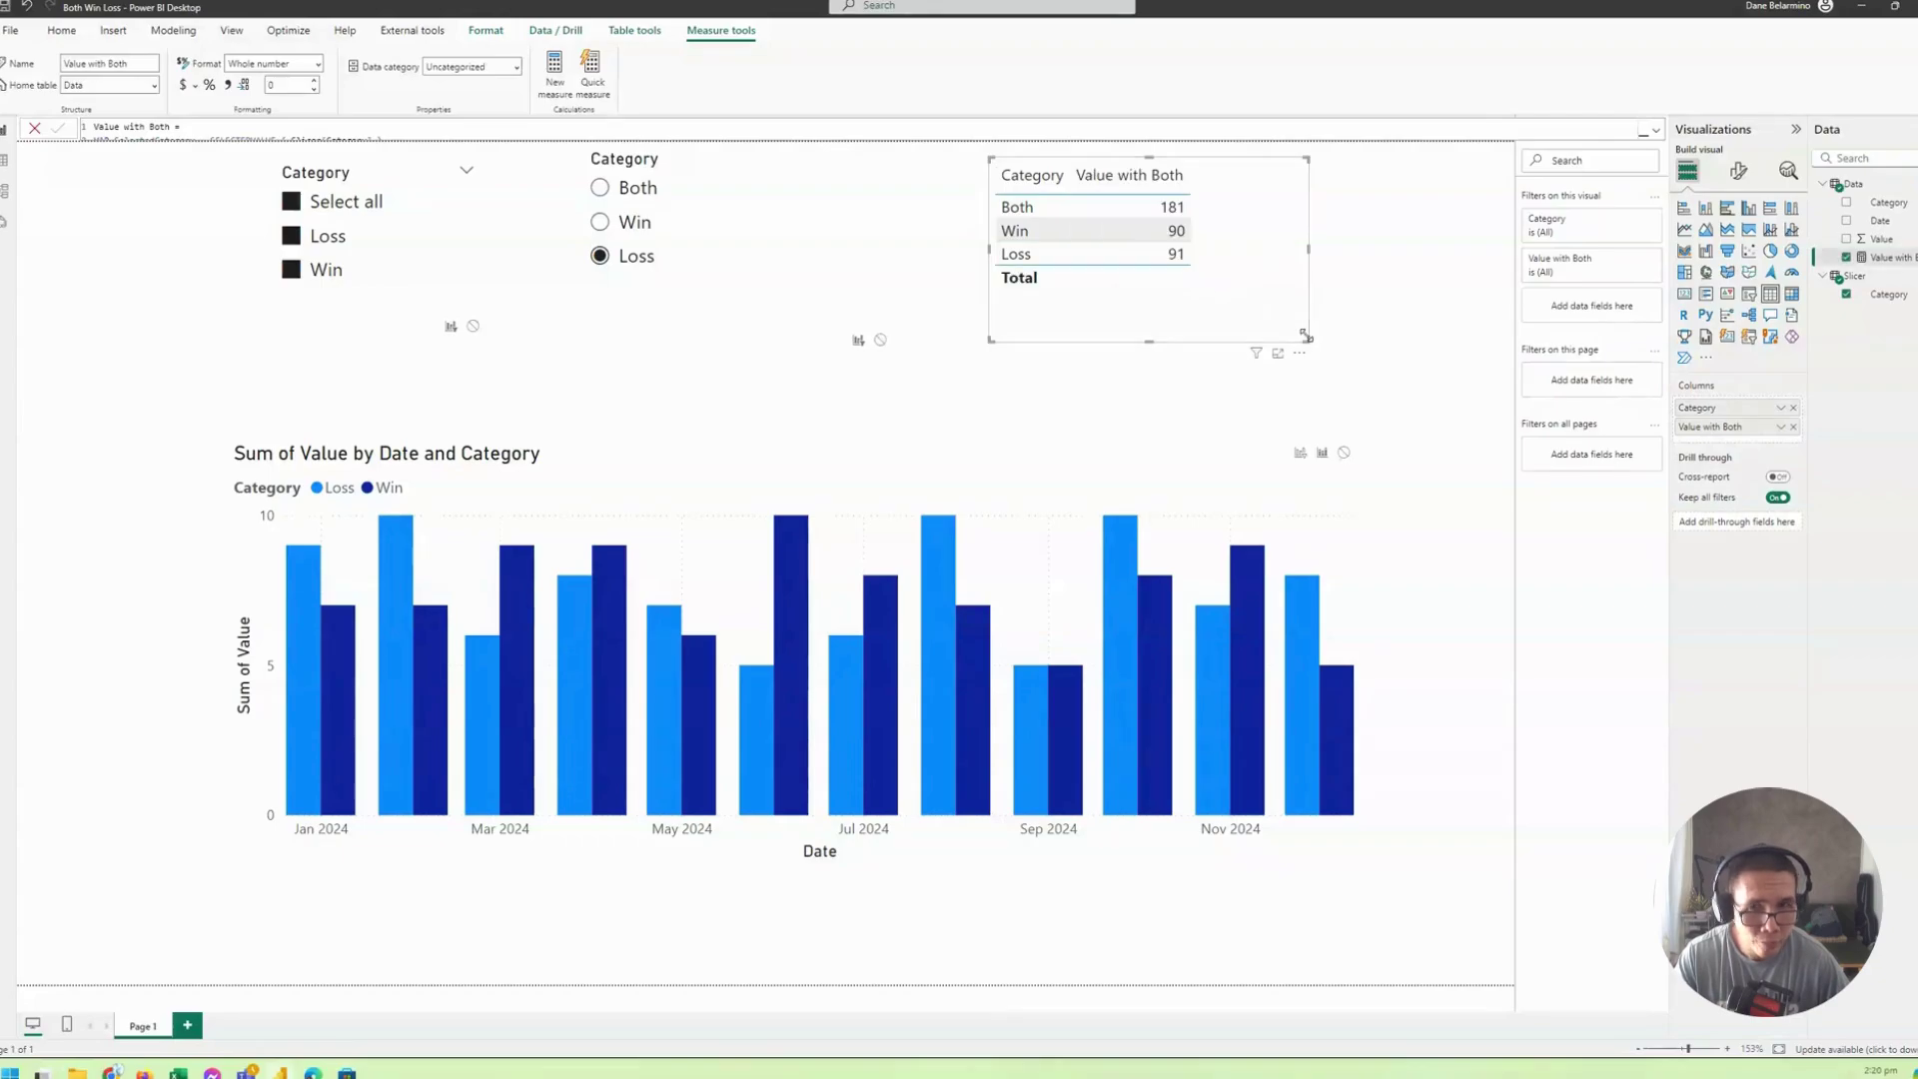
drag(1304, 335, 1397, 338)
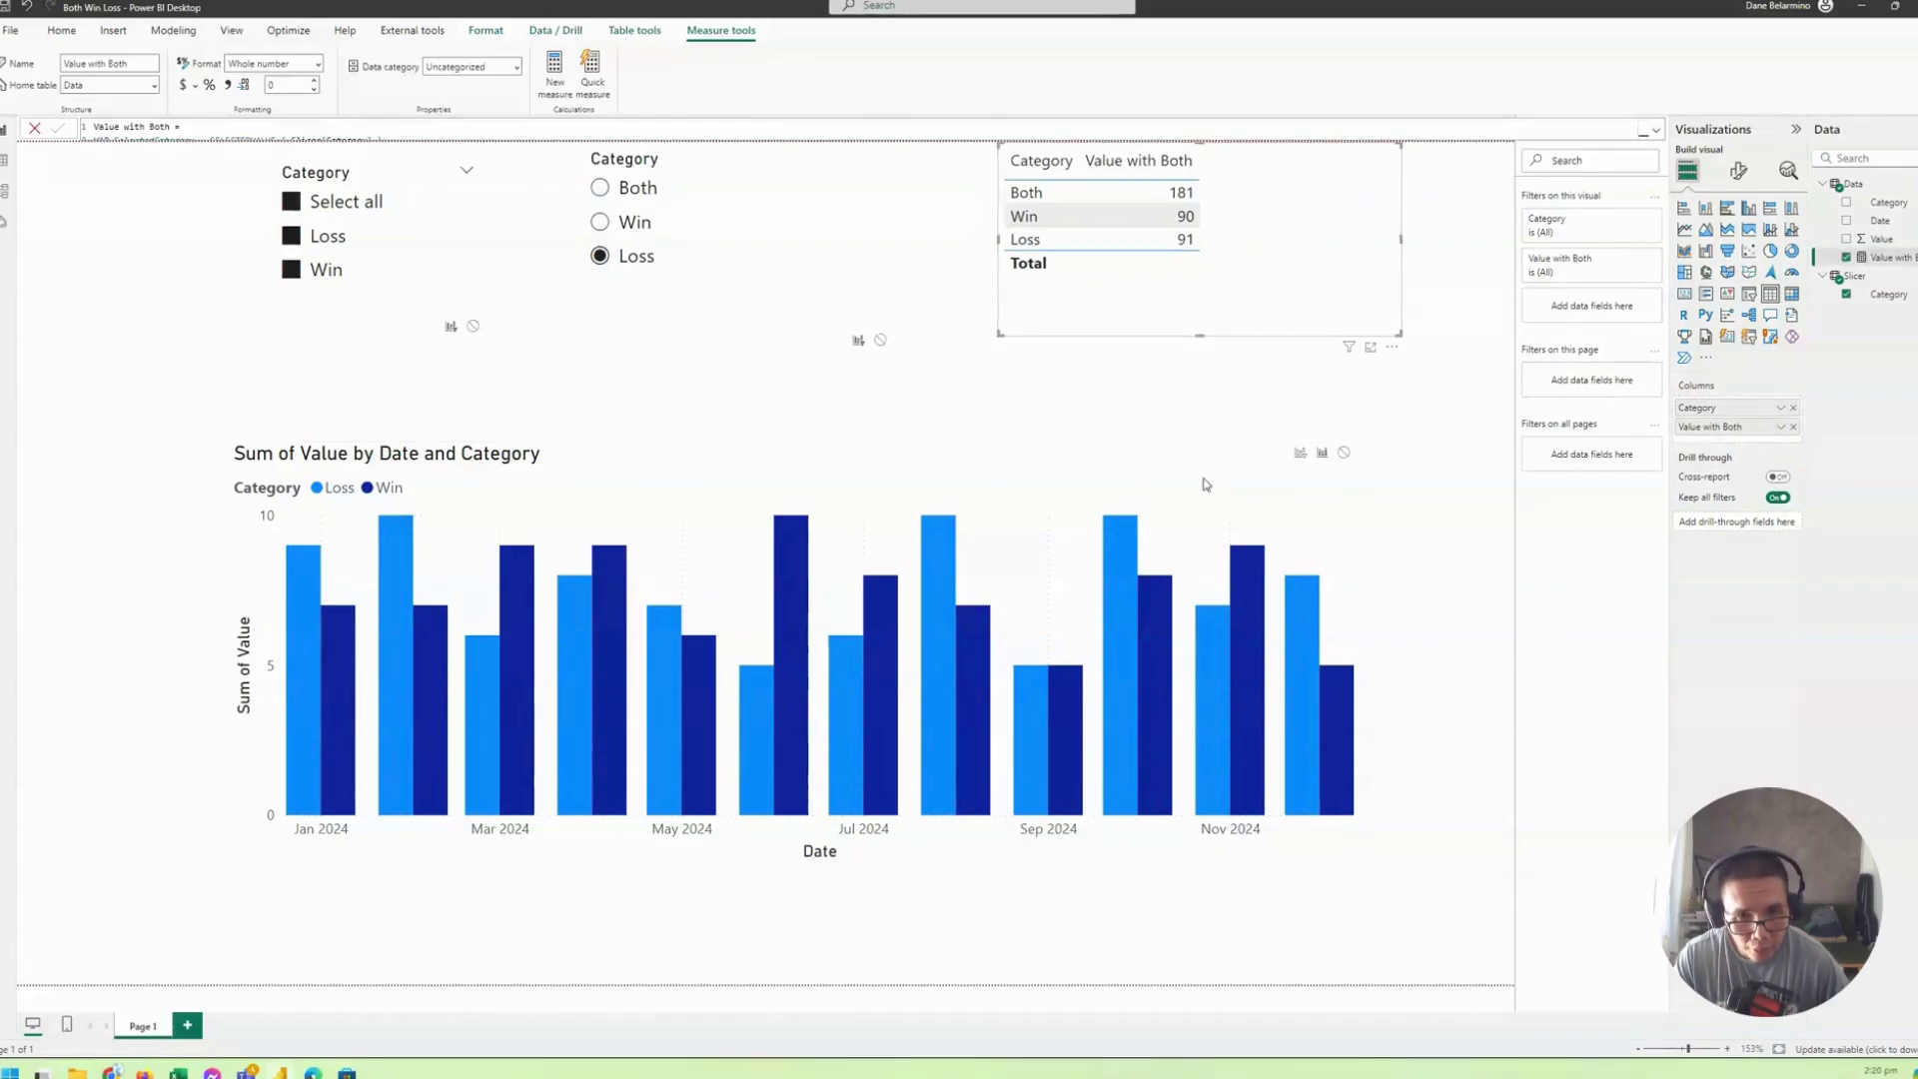
Step: Narrow the Sum of Value by Date and Category chart and place a duplicate of it alongside
drag(1208, 485, 997, 490)
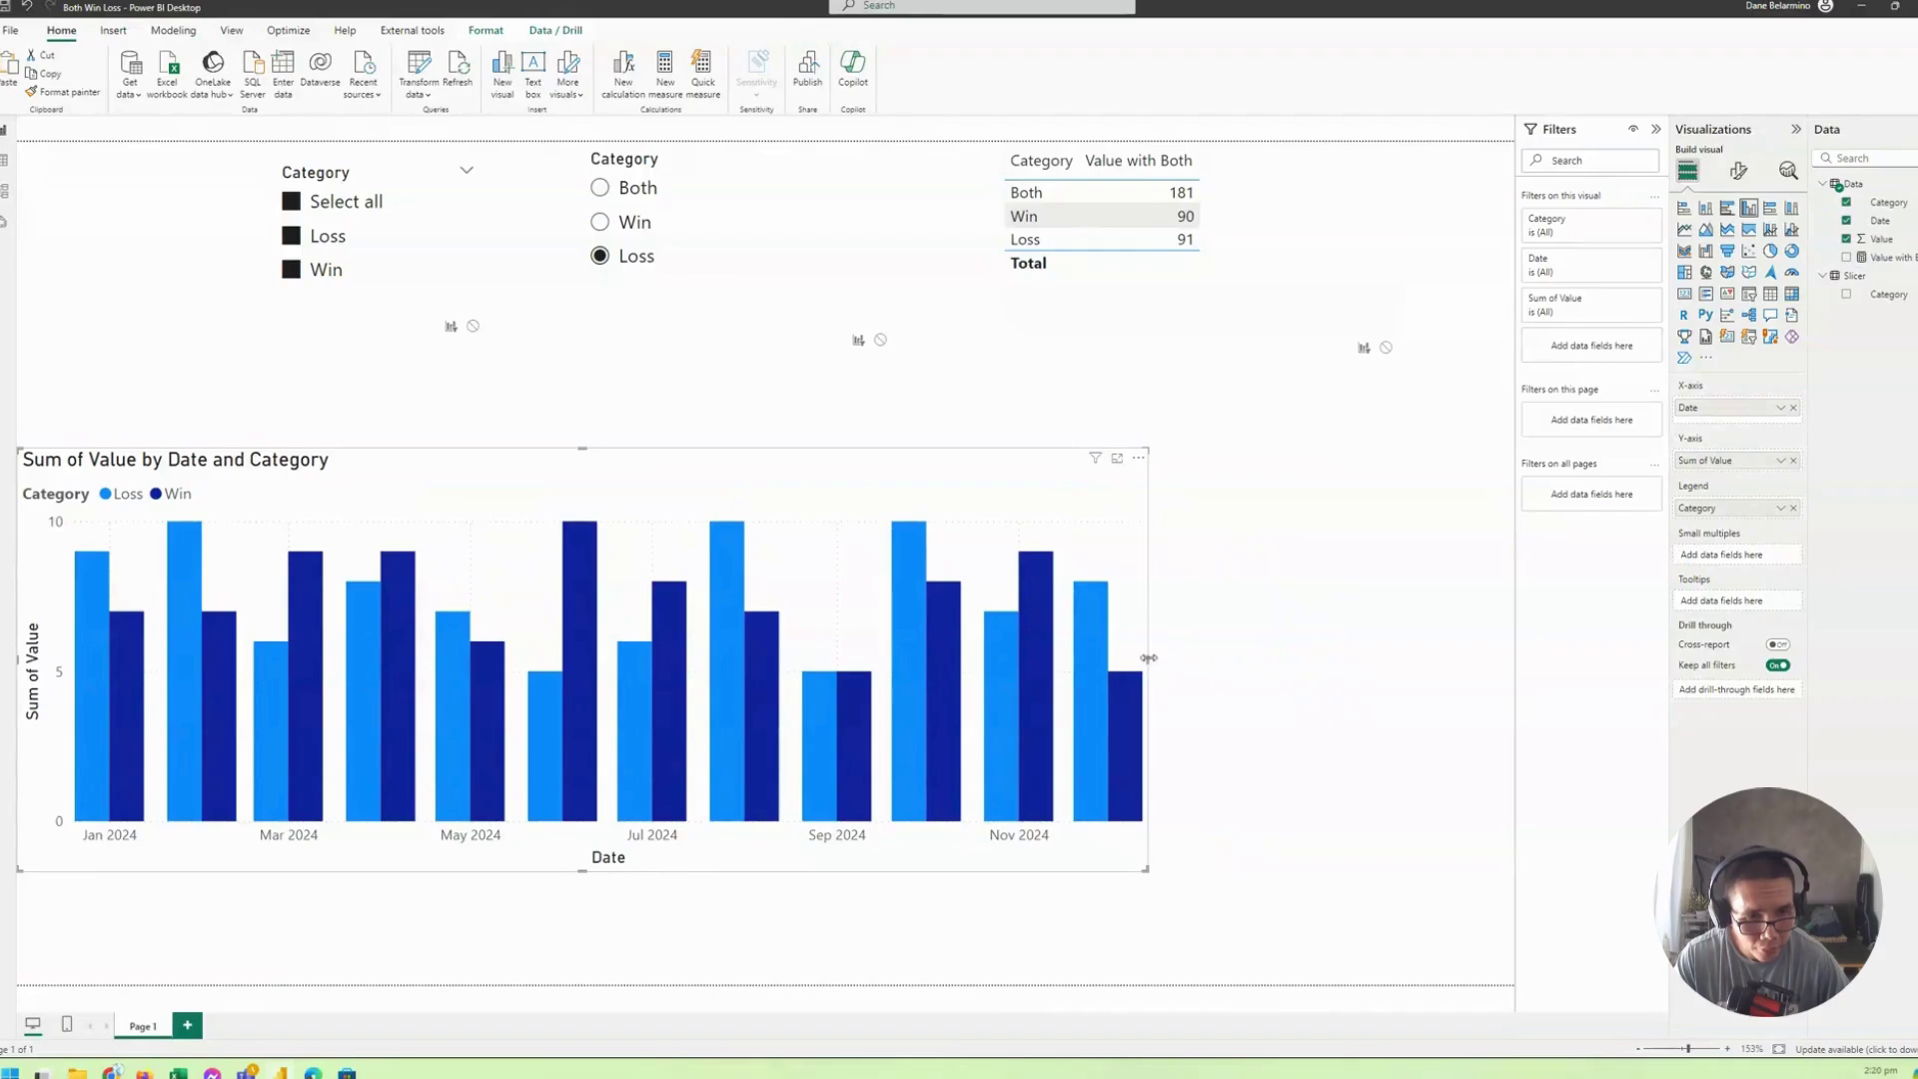
drag(1147, 661, 723, 661)
key(ctrl+c)
key(ctrl+v)
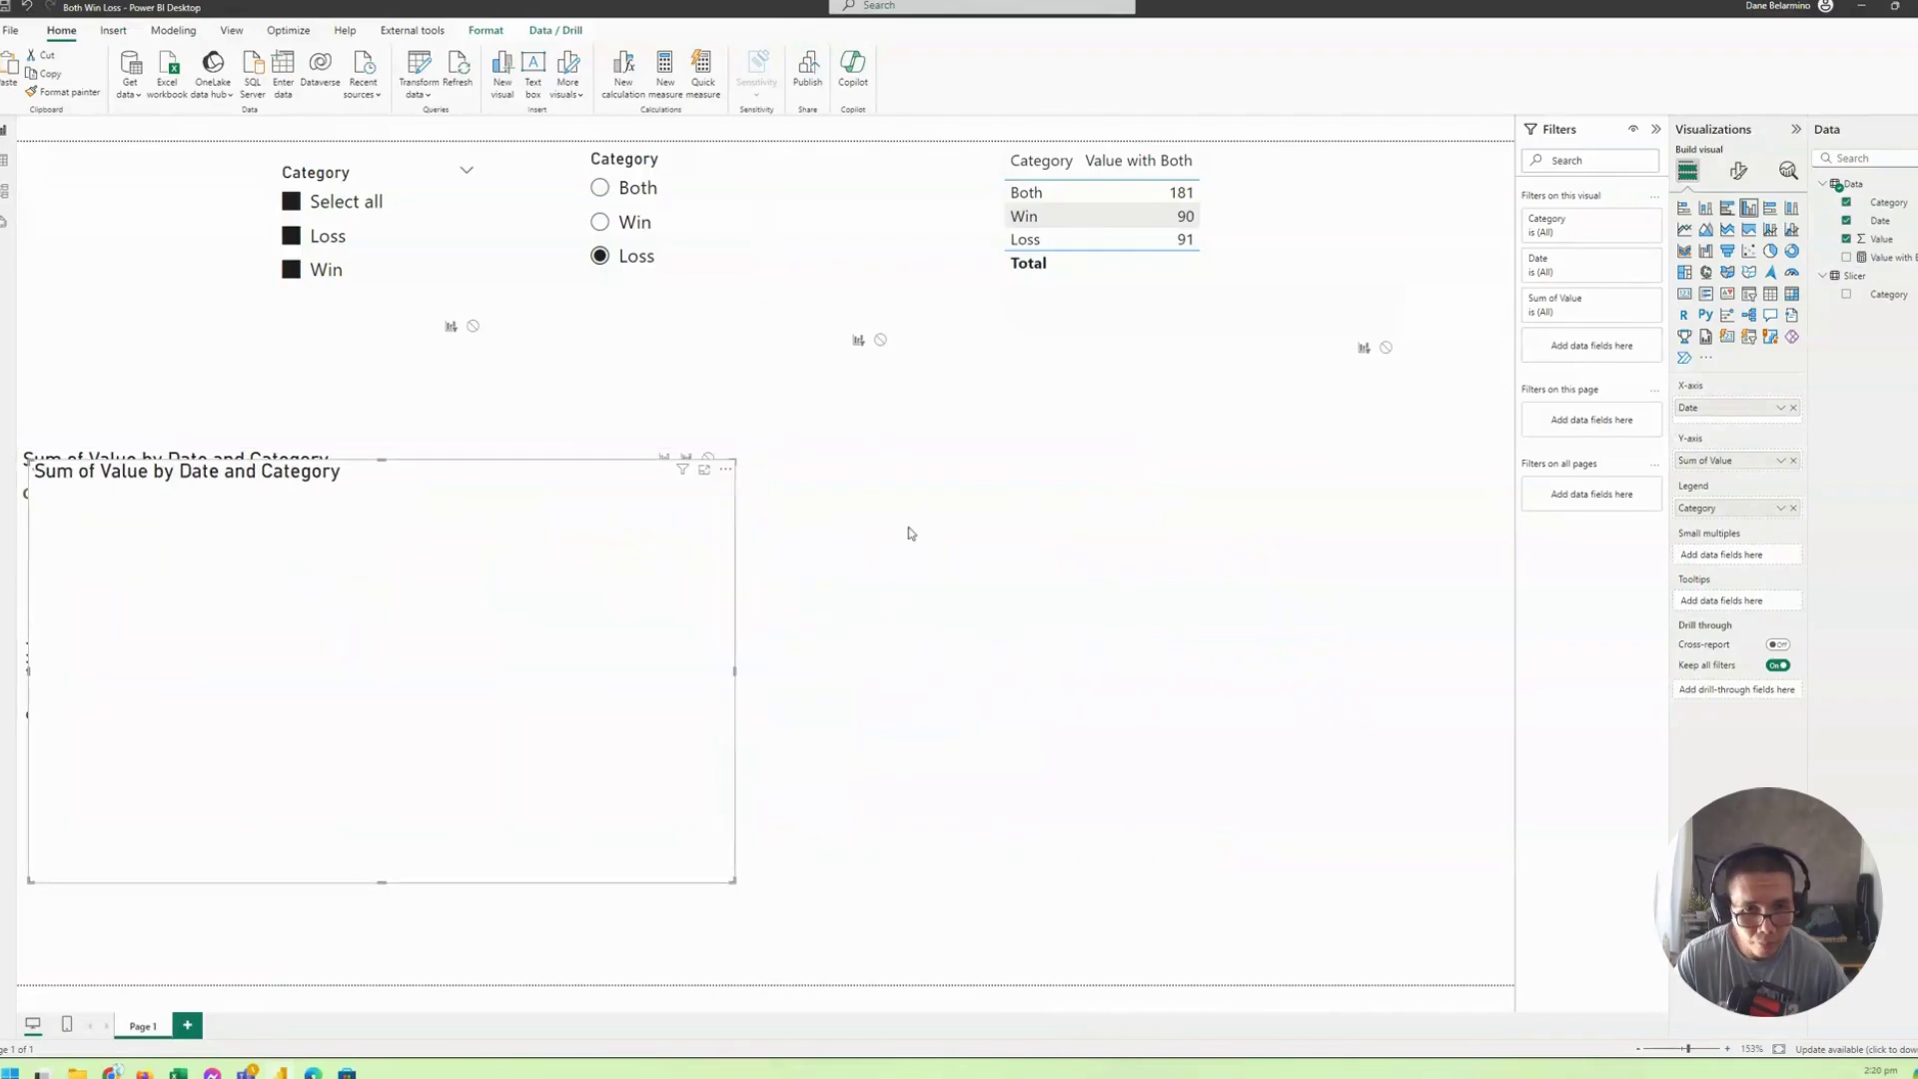
drag(663, 519, 1456, 500)
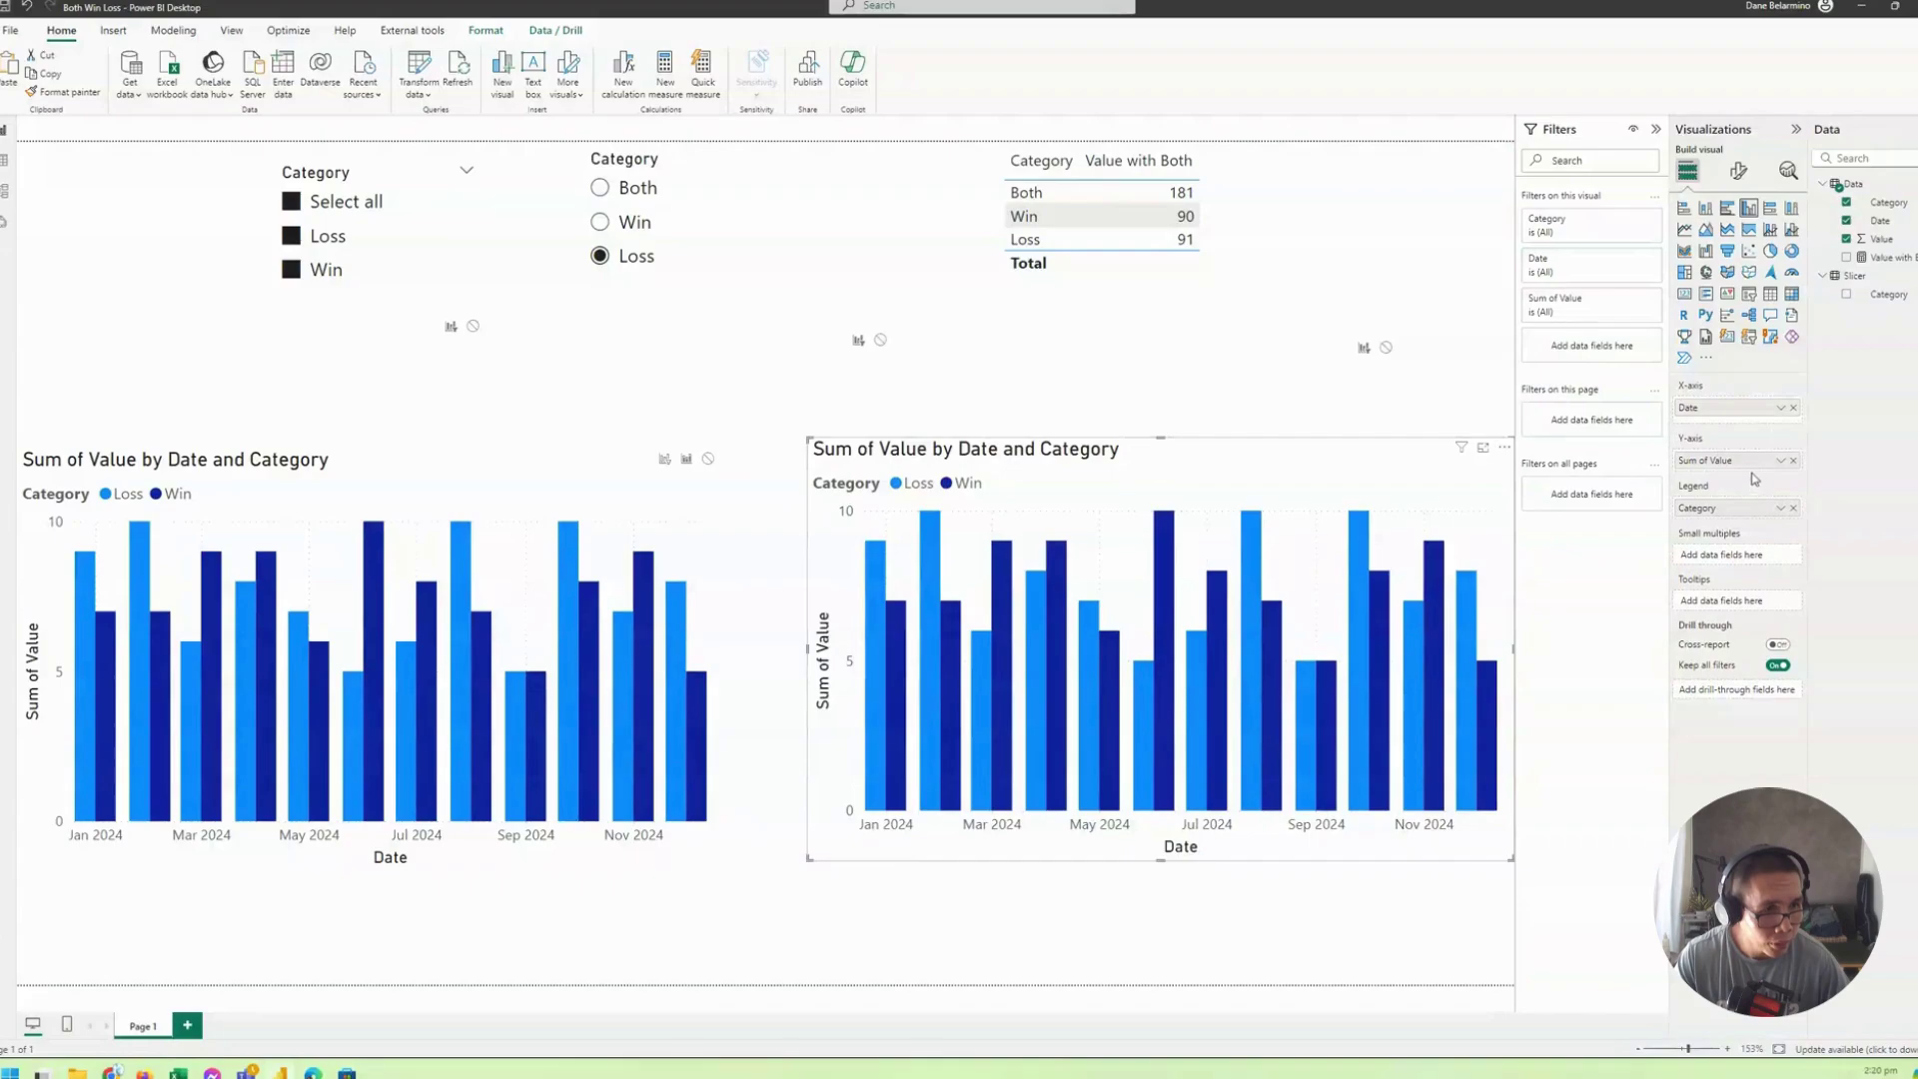
Step: Try the duplicate chart as a table without the Date field, and delete it
click(1792, 407)
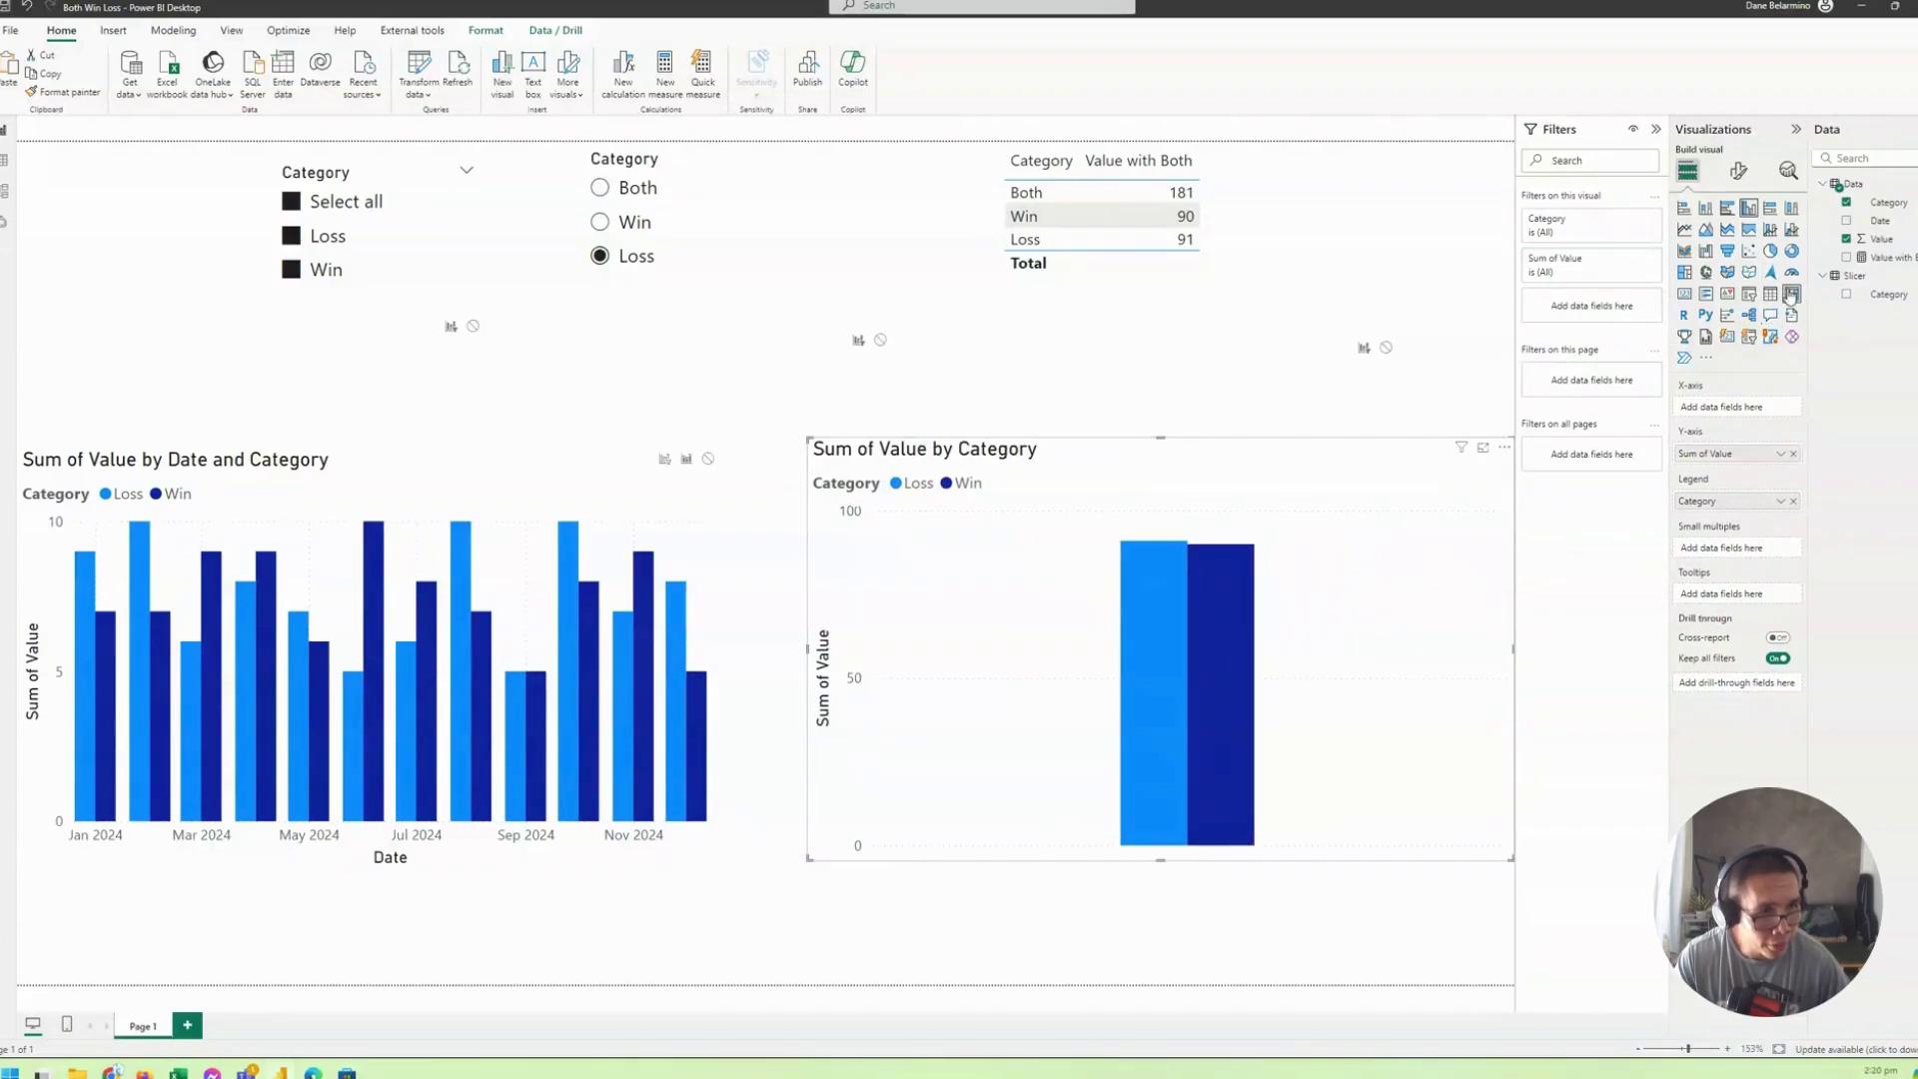
click(1769, 293)
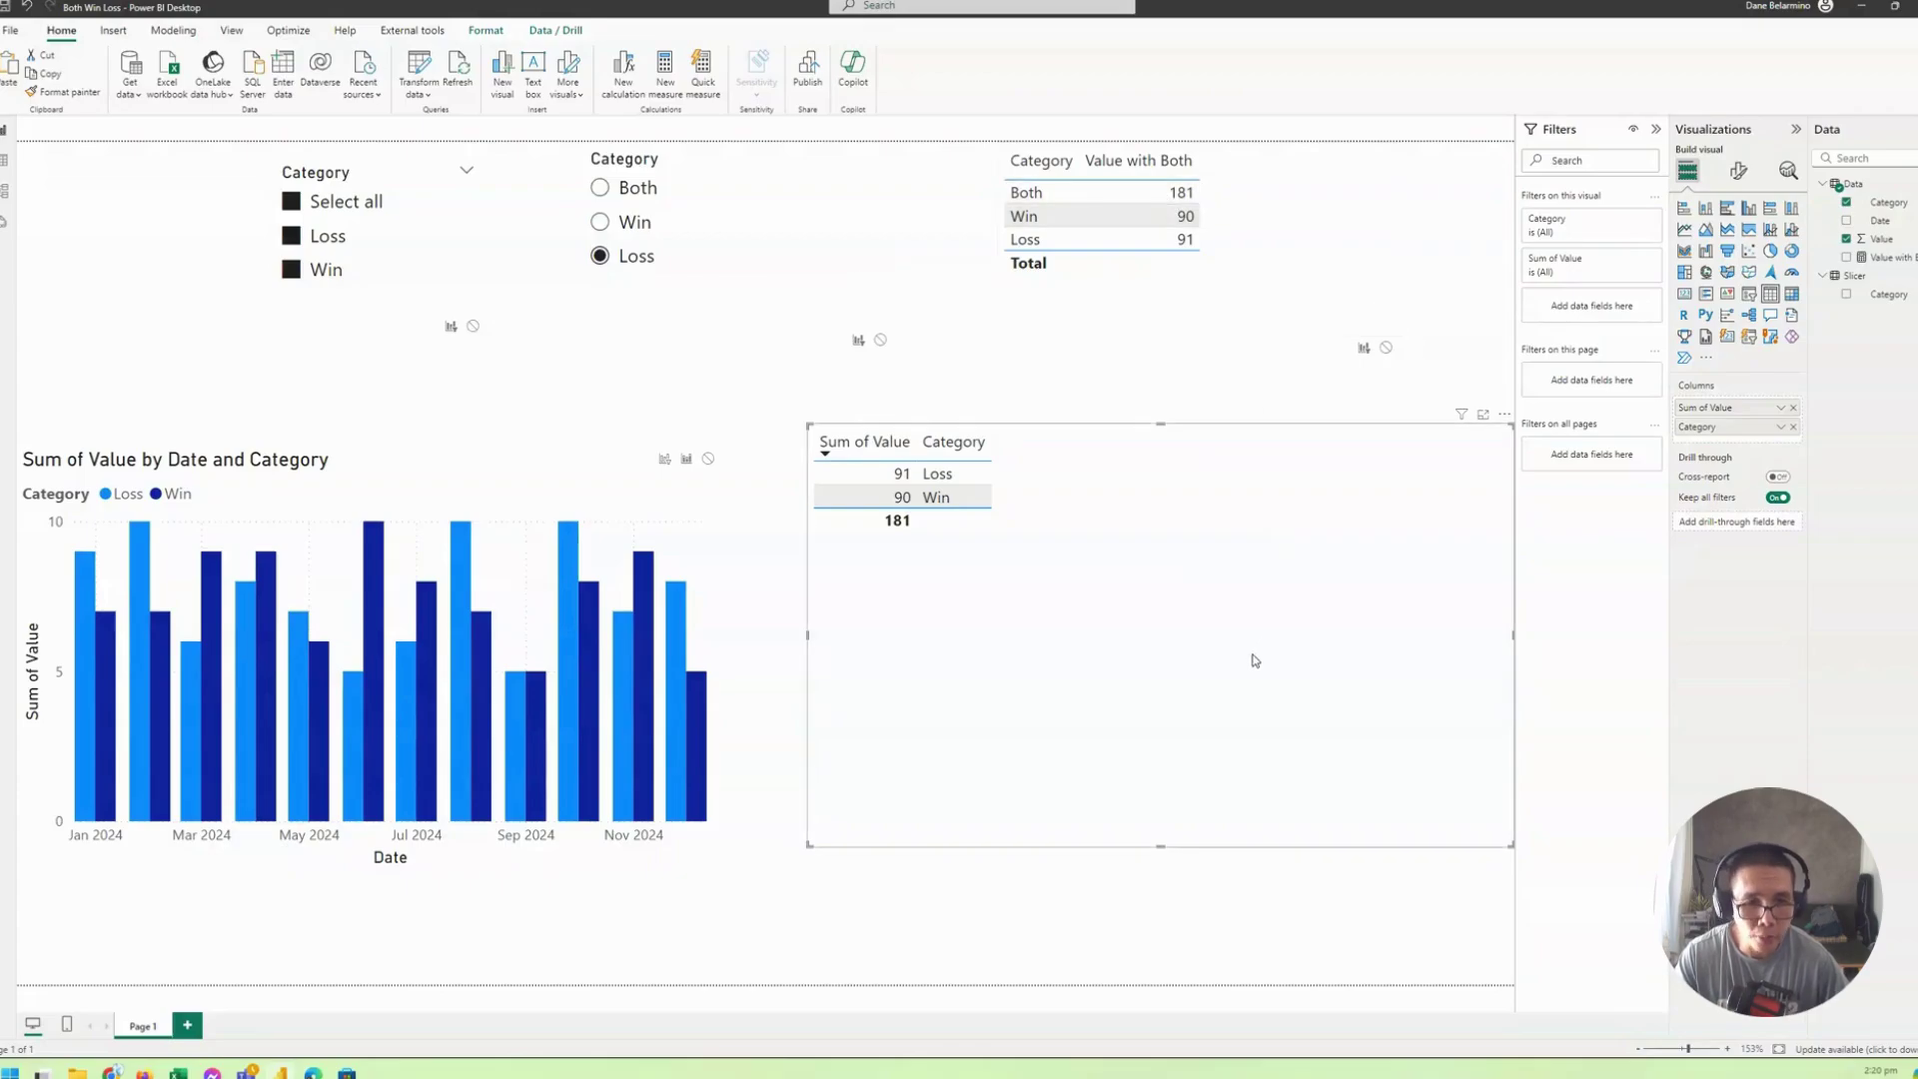
drag(1255, 659, 1262, 687)
key(Delete)
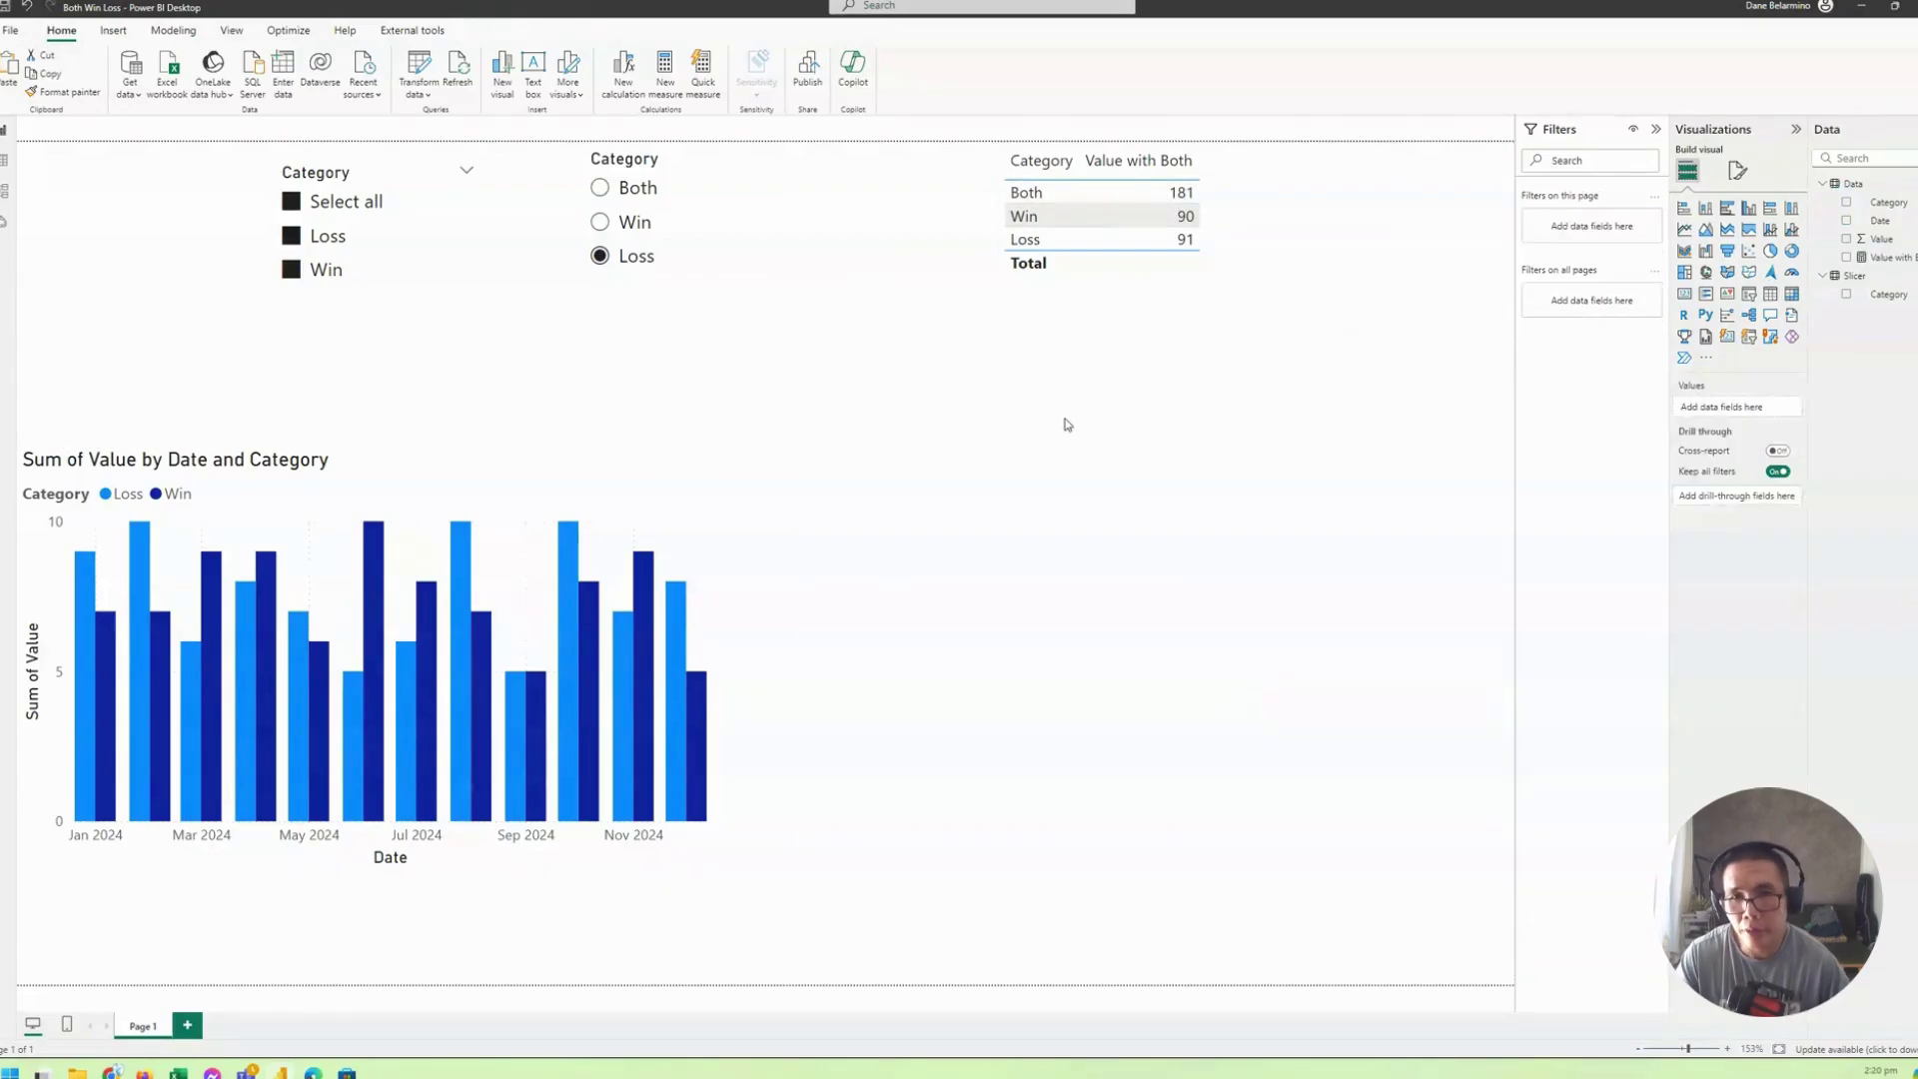
Step: Widen the remaining column chart and center it below the slicers
click(642, 556)
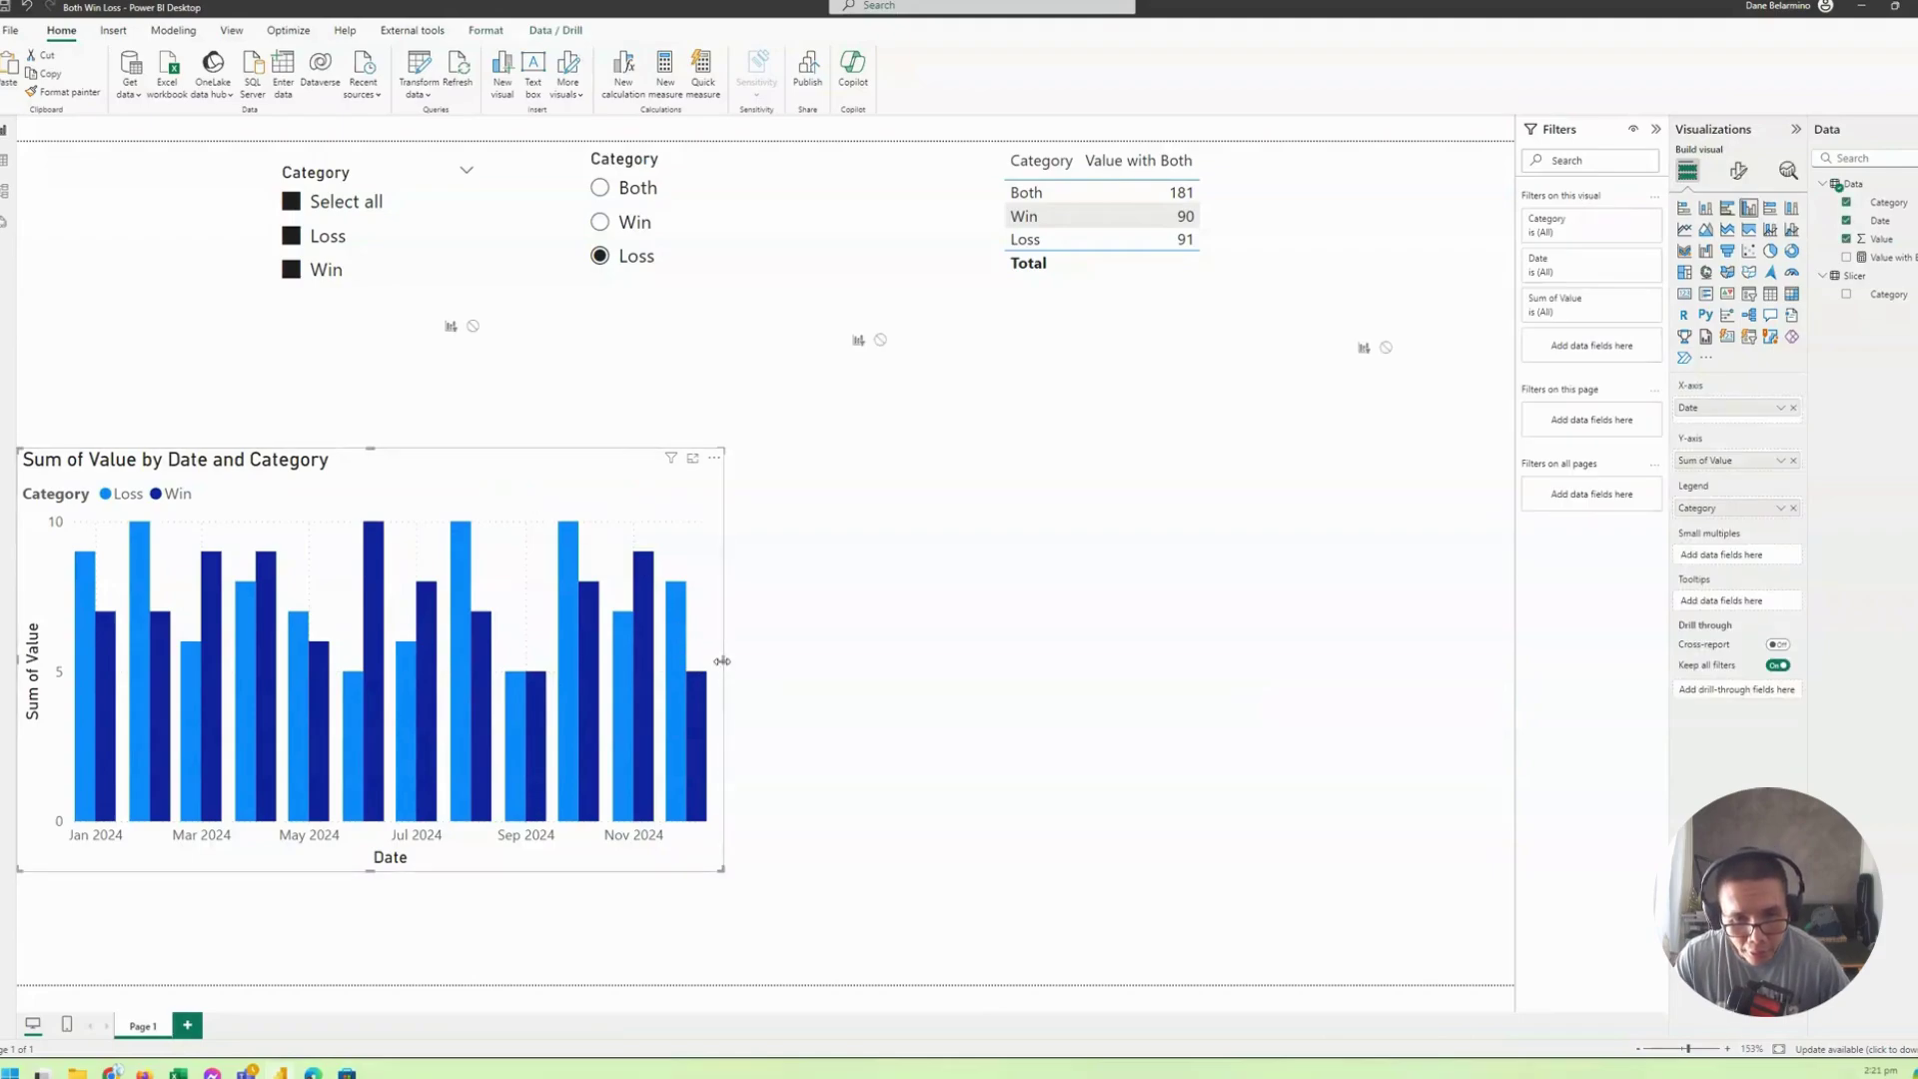
drag(727, 655, 1142, 650)
drag(513, 526, 731, 526)
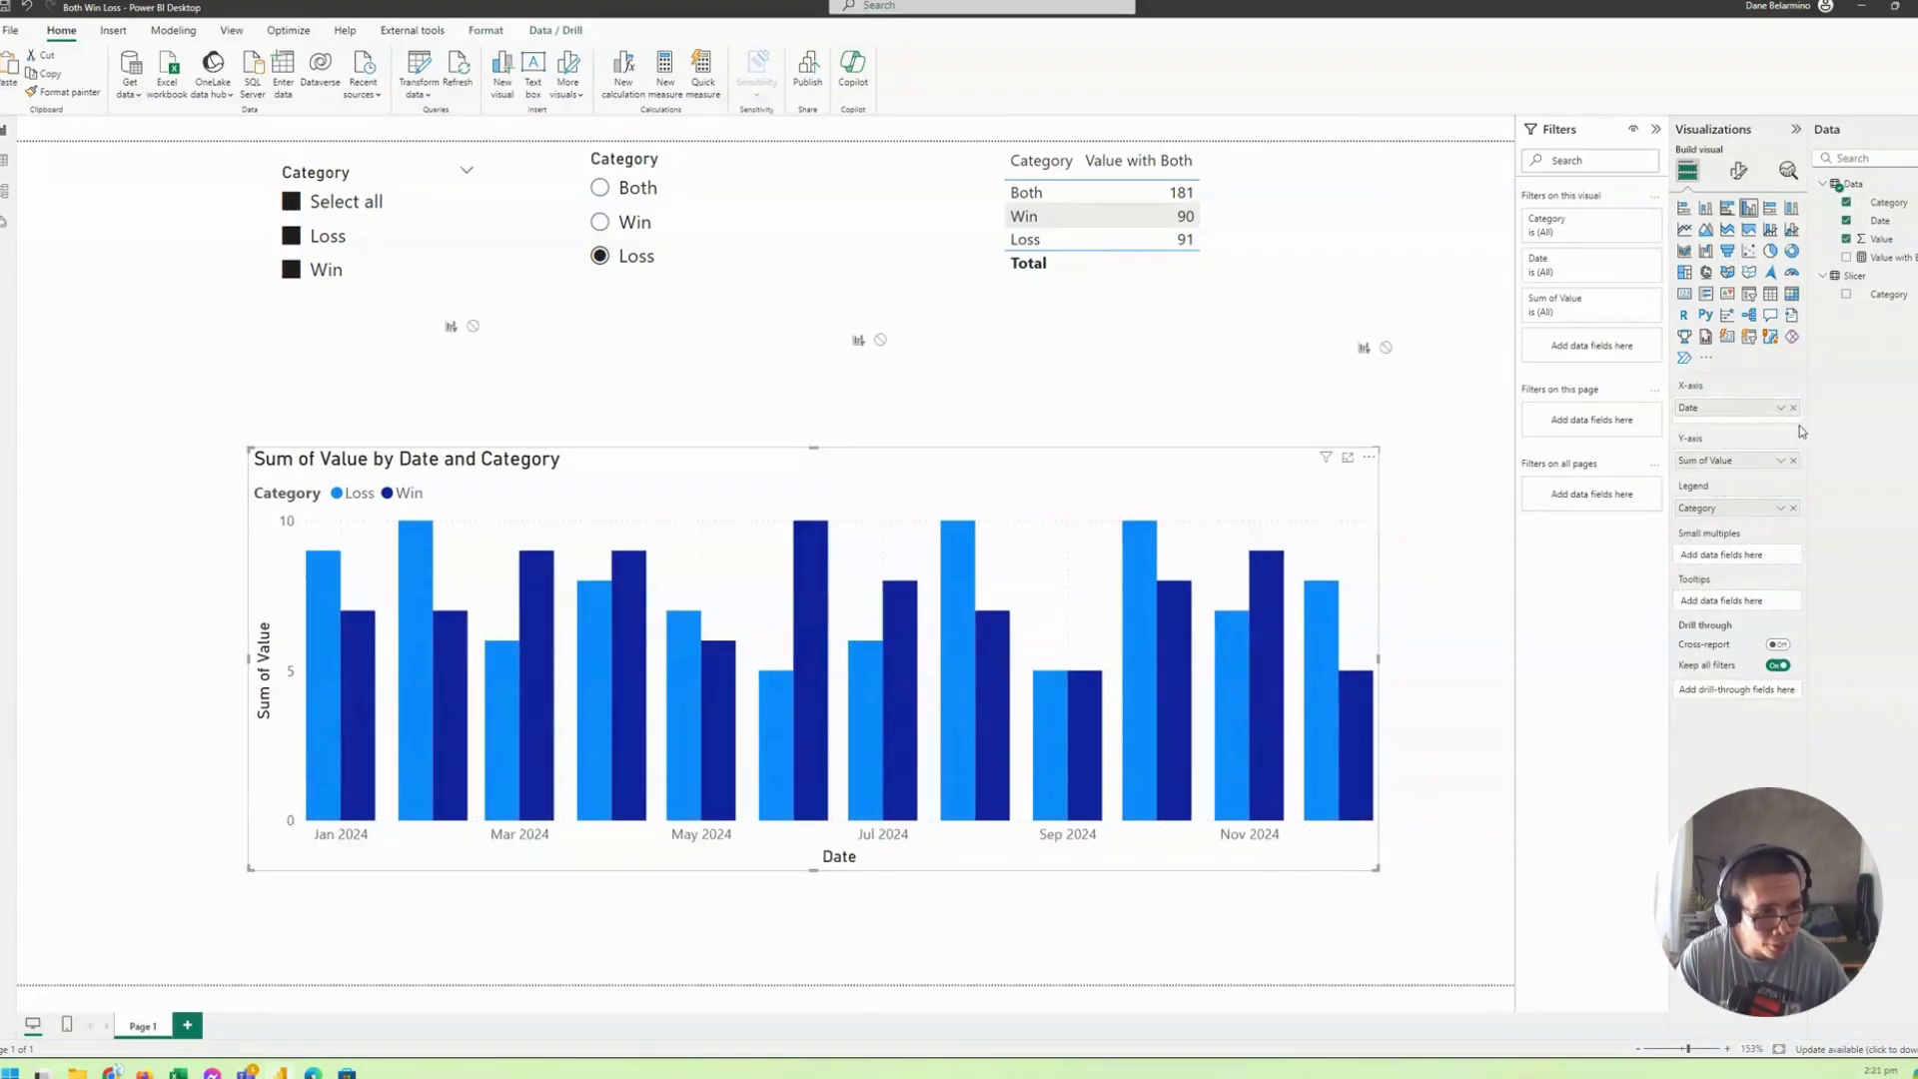
drag(1114, 478, 1100, 477)
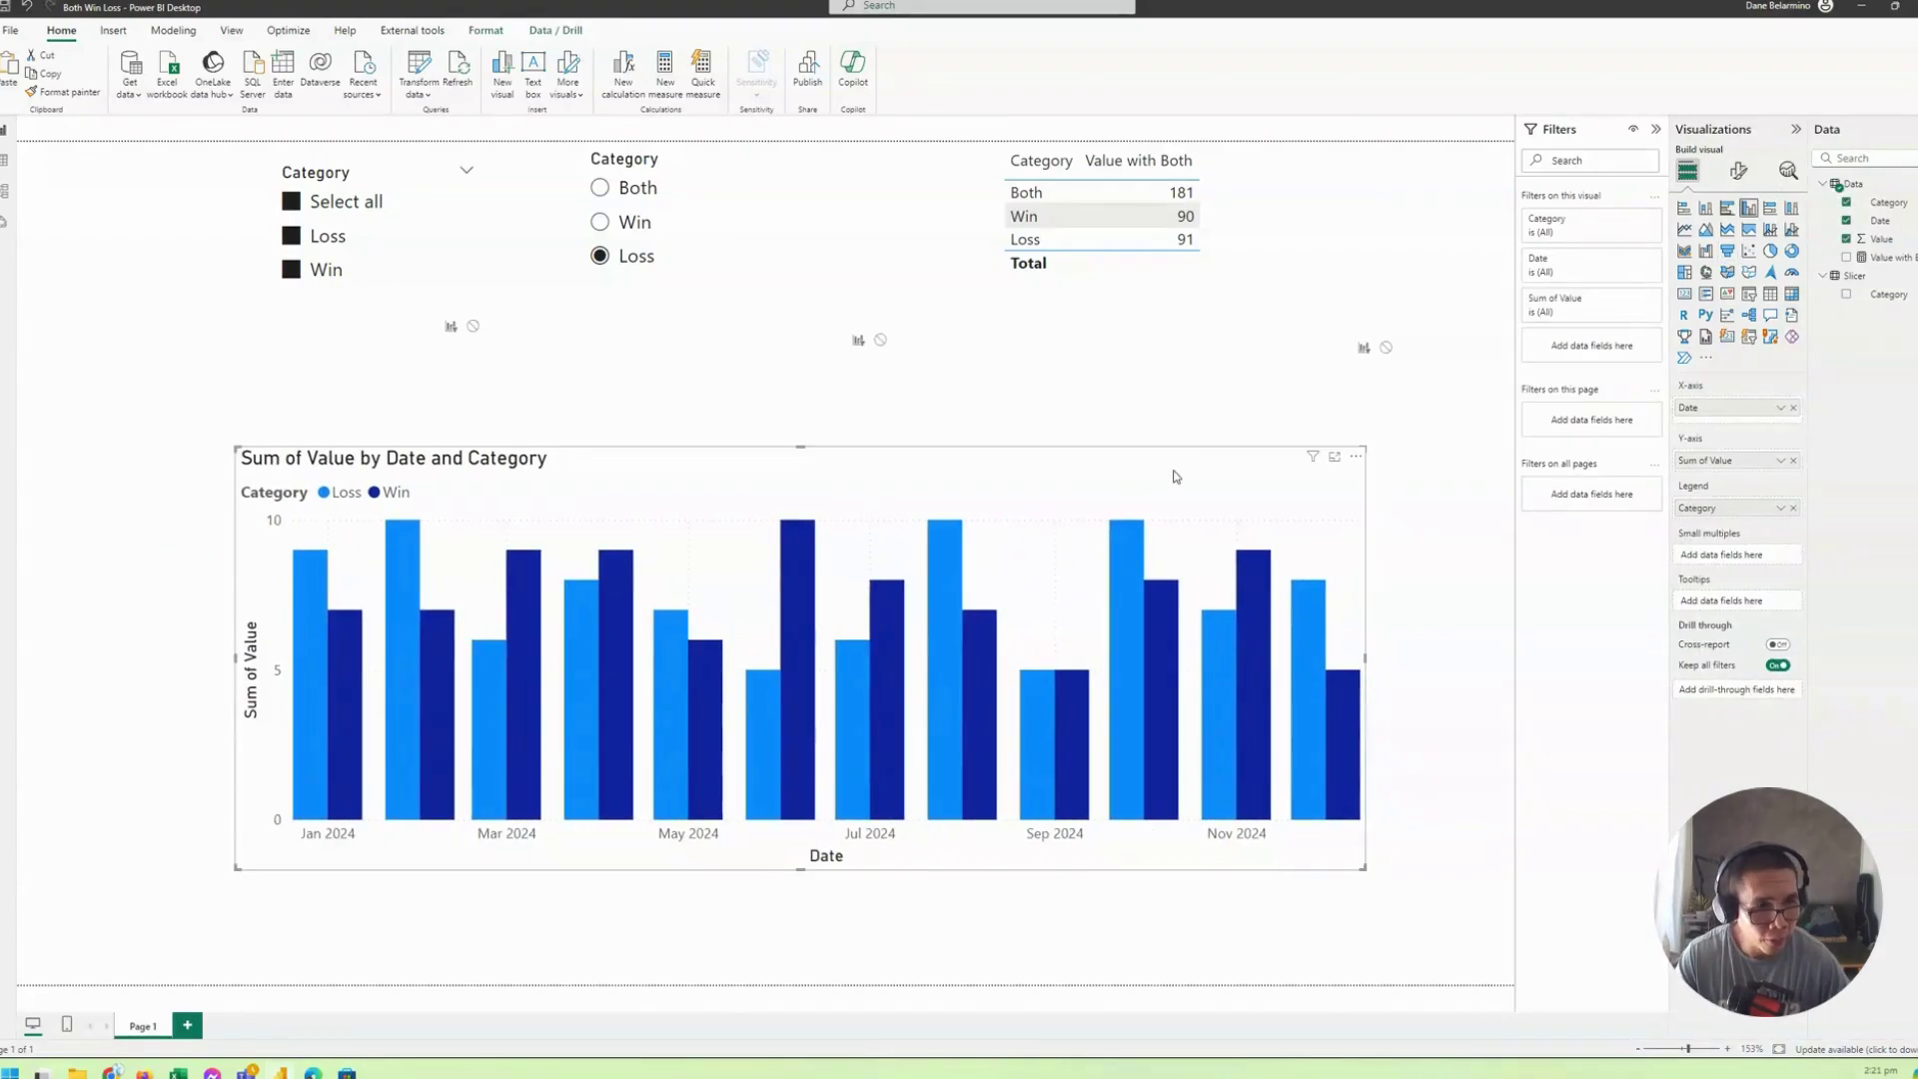
Step: Replace Sum of Value with the Value with Both measure on the column chart's Y-axis and nudge the chart
click(1792, 459)
drag(1876, 260, 1748, 464)
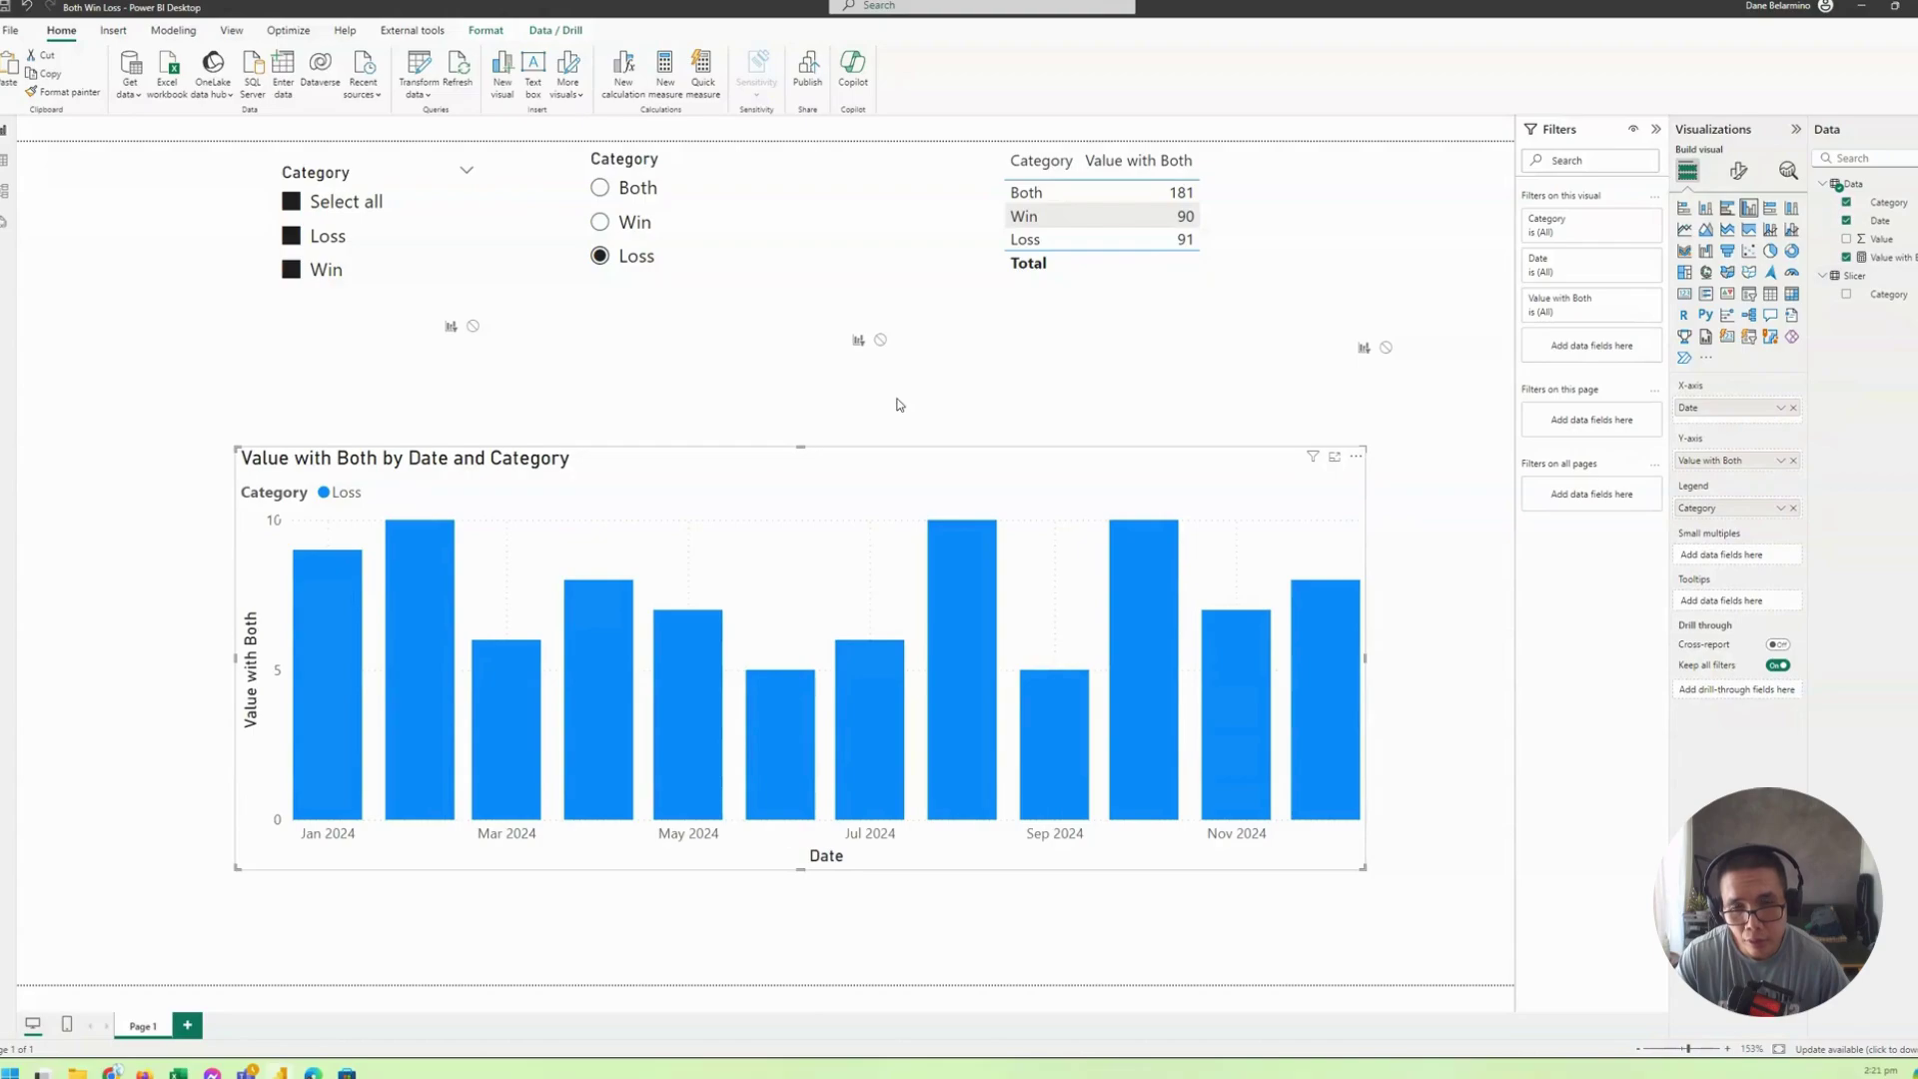
drag(717, 472, 728, 476)
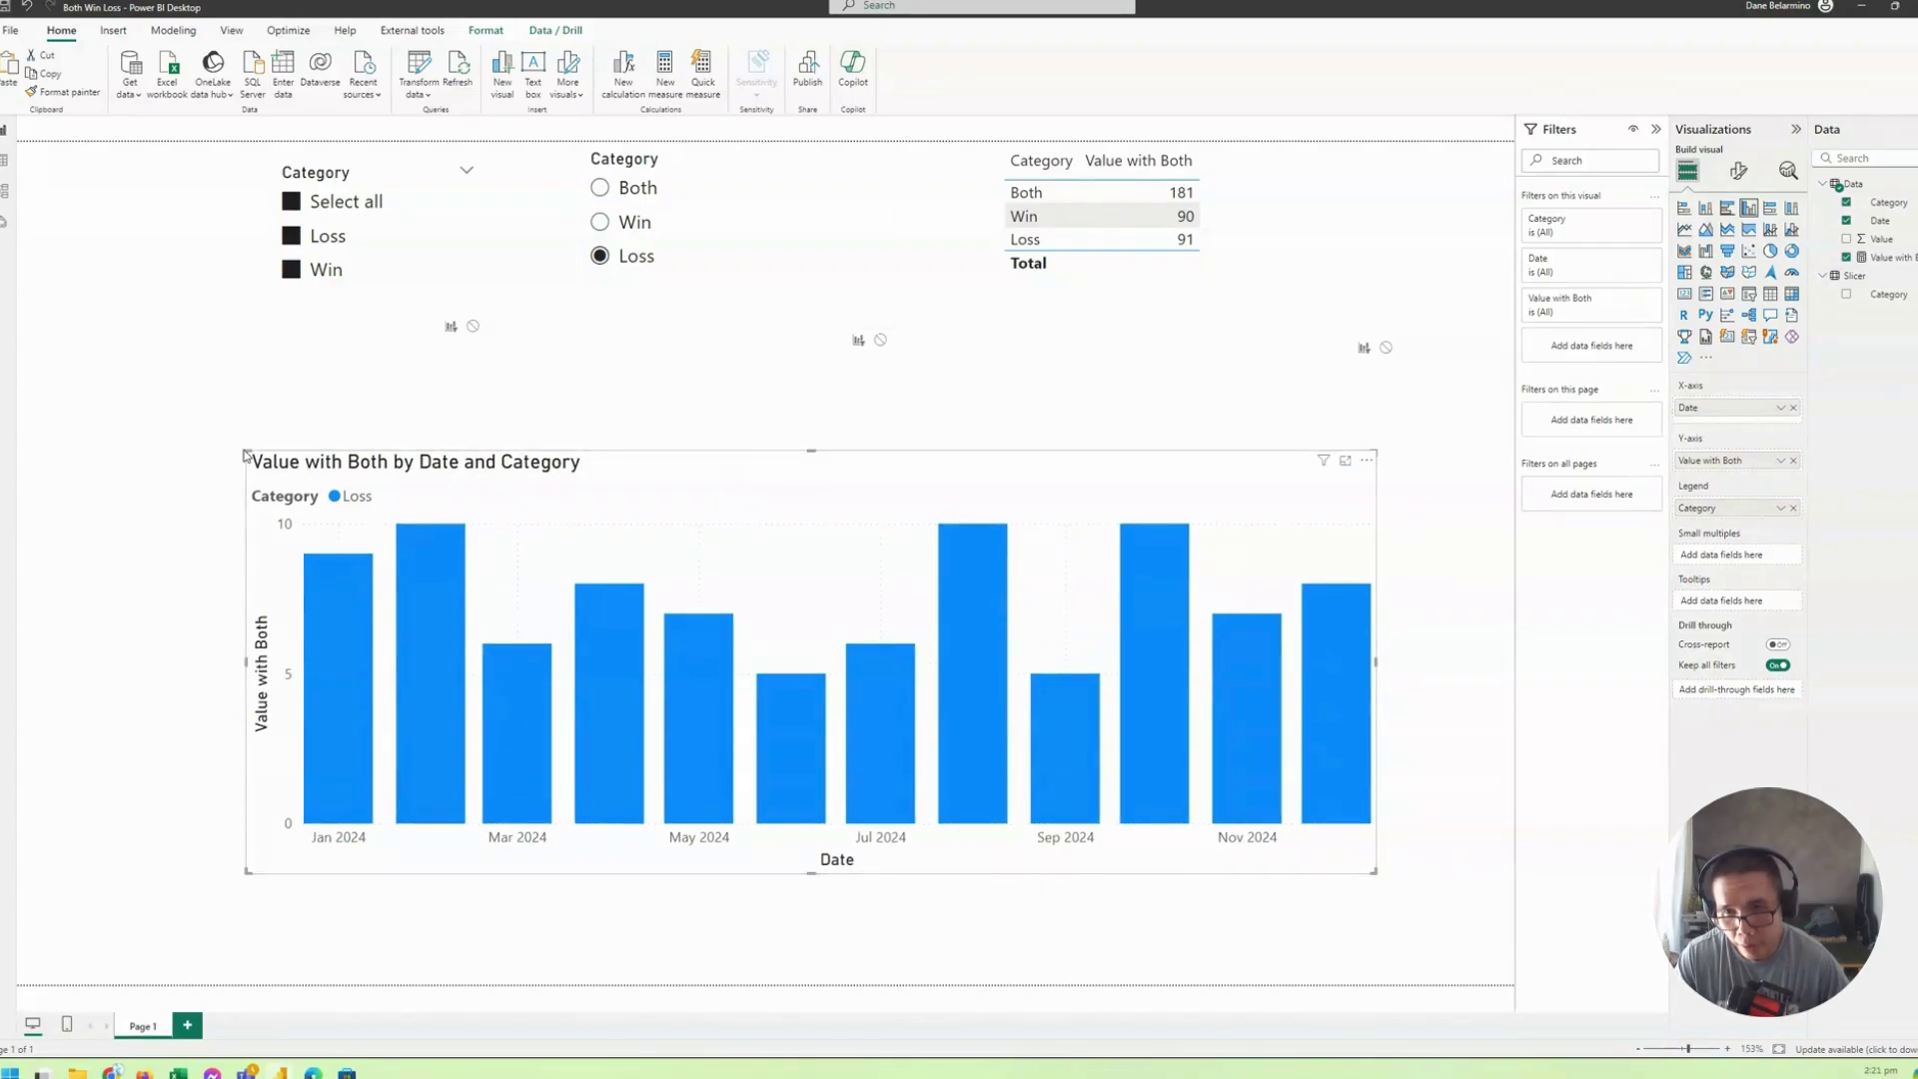
Step: Remove the Select all/Loss/Win slicer and move the Both/Win/Loss slicer into the freed space above the chart
click(475, 191)
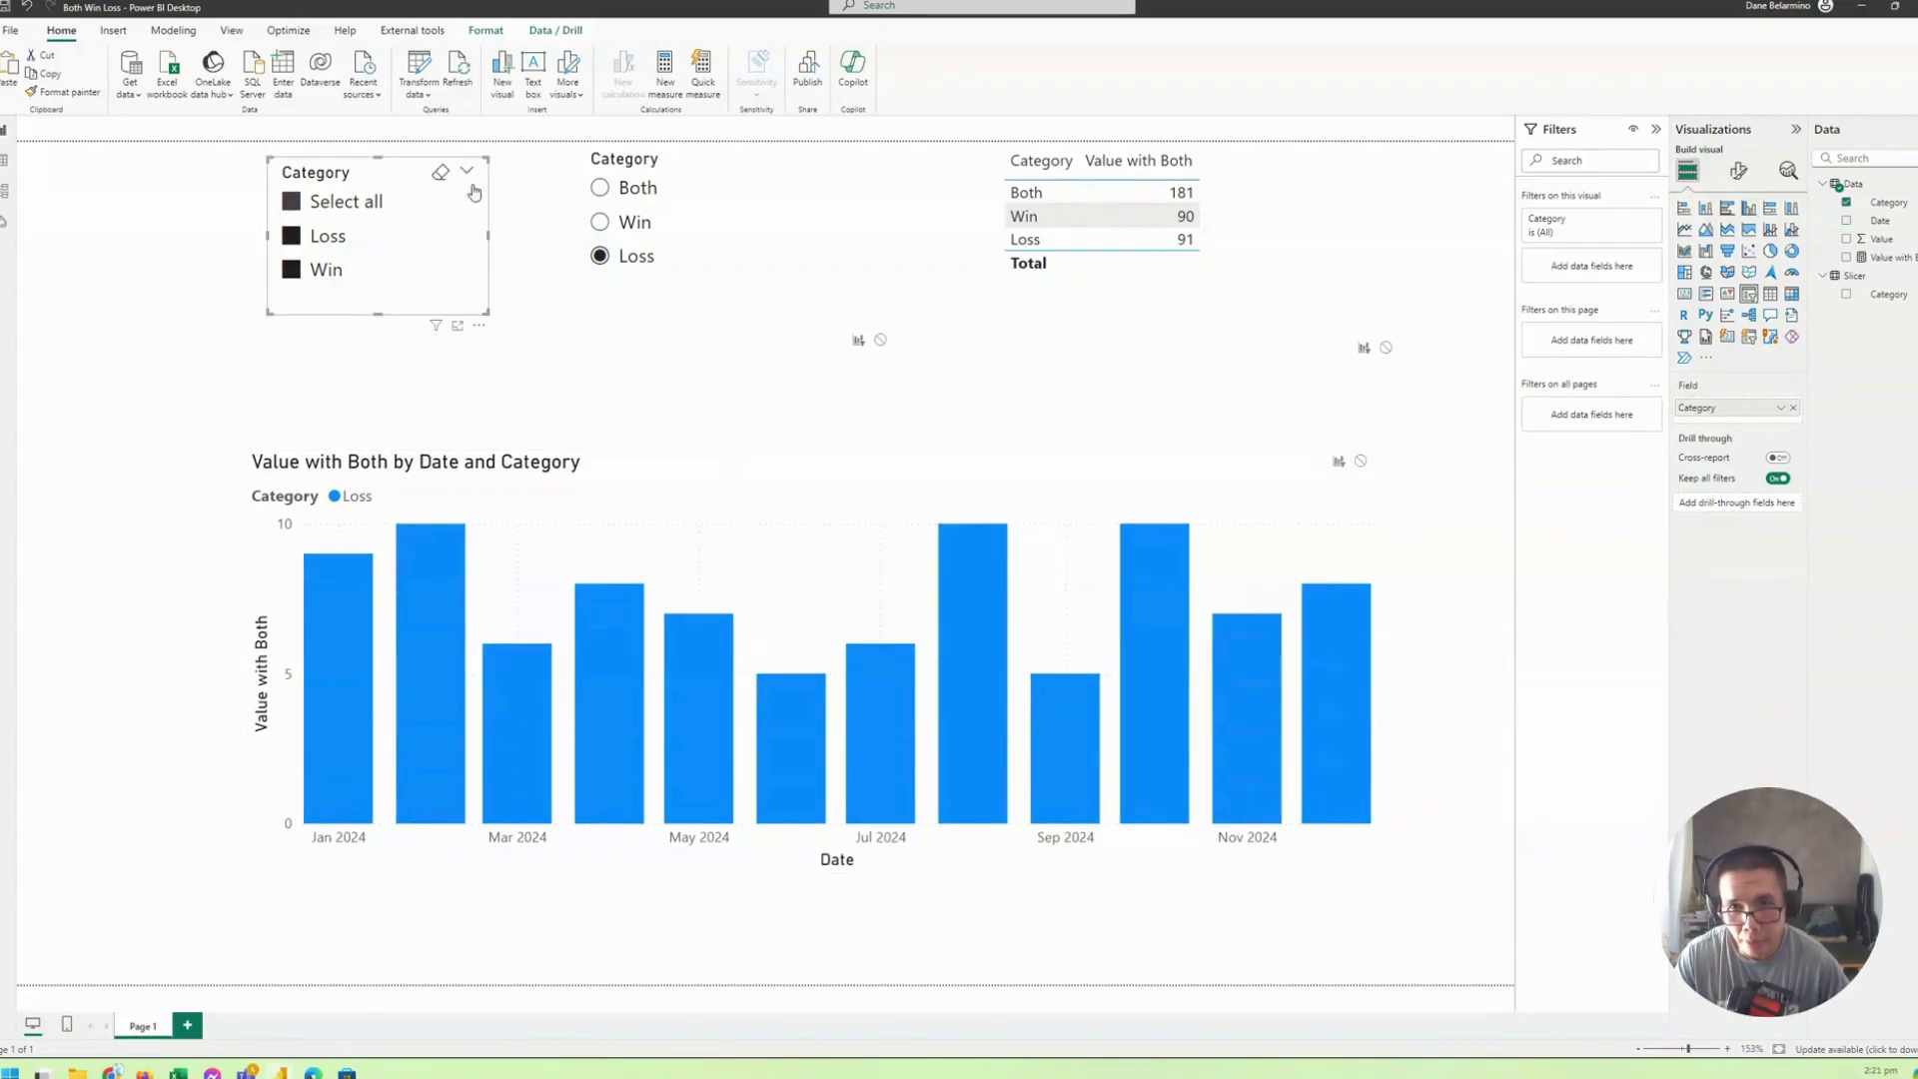
click(479, 326)
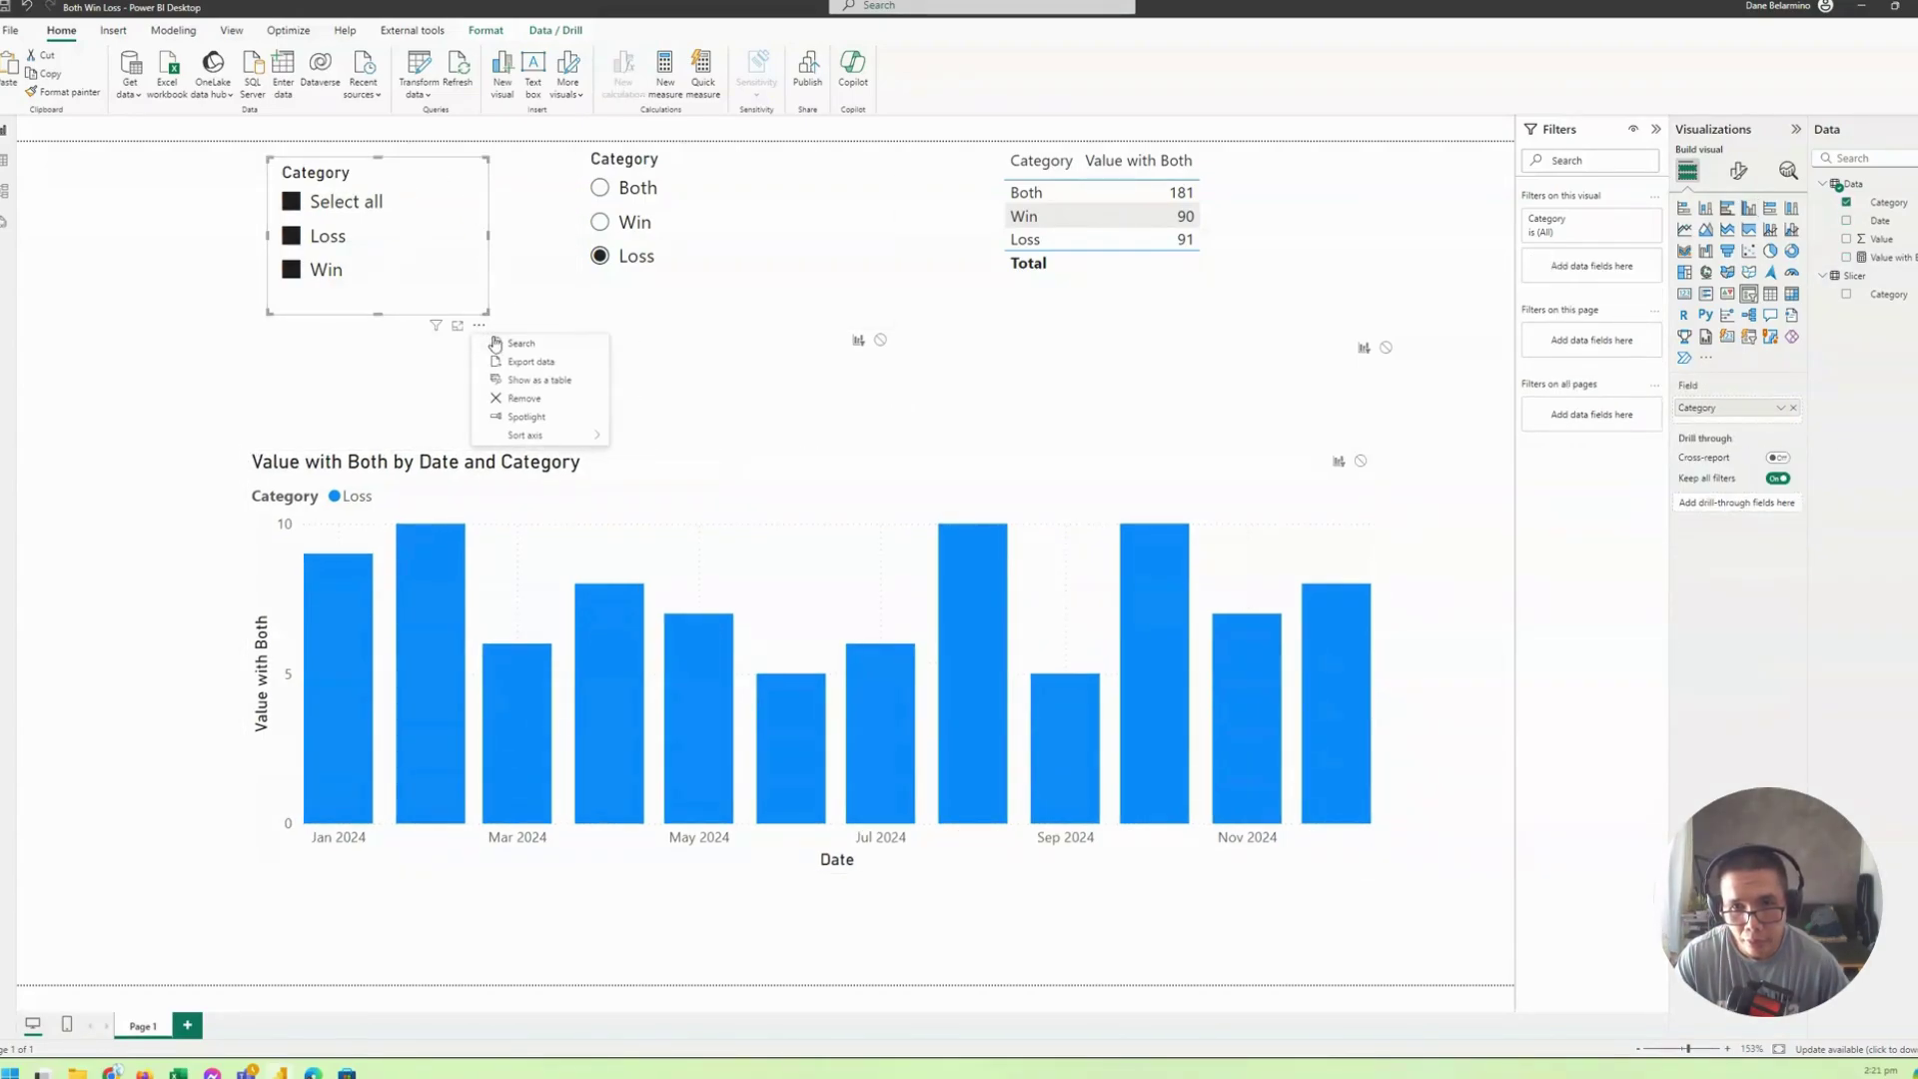
click(523, 401)
drag(685, 229, 475, 270)
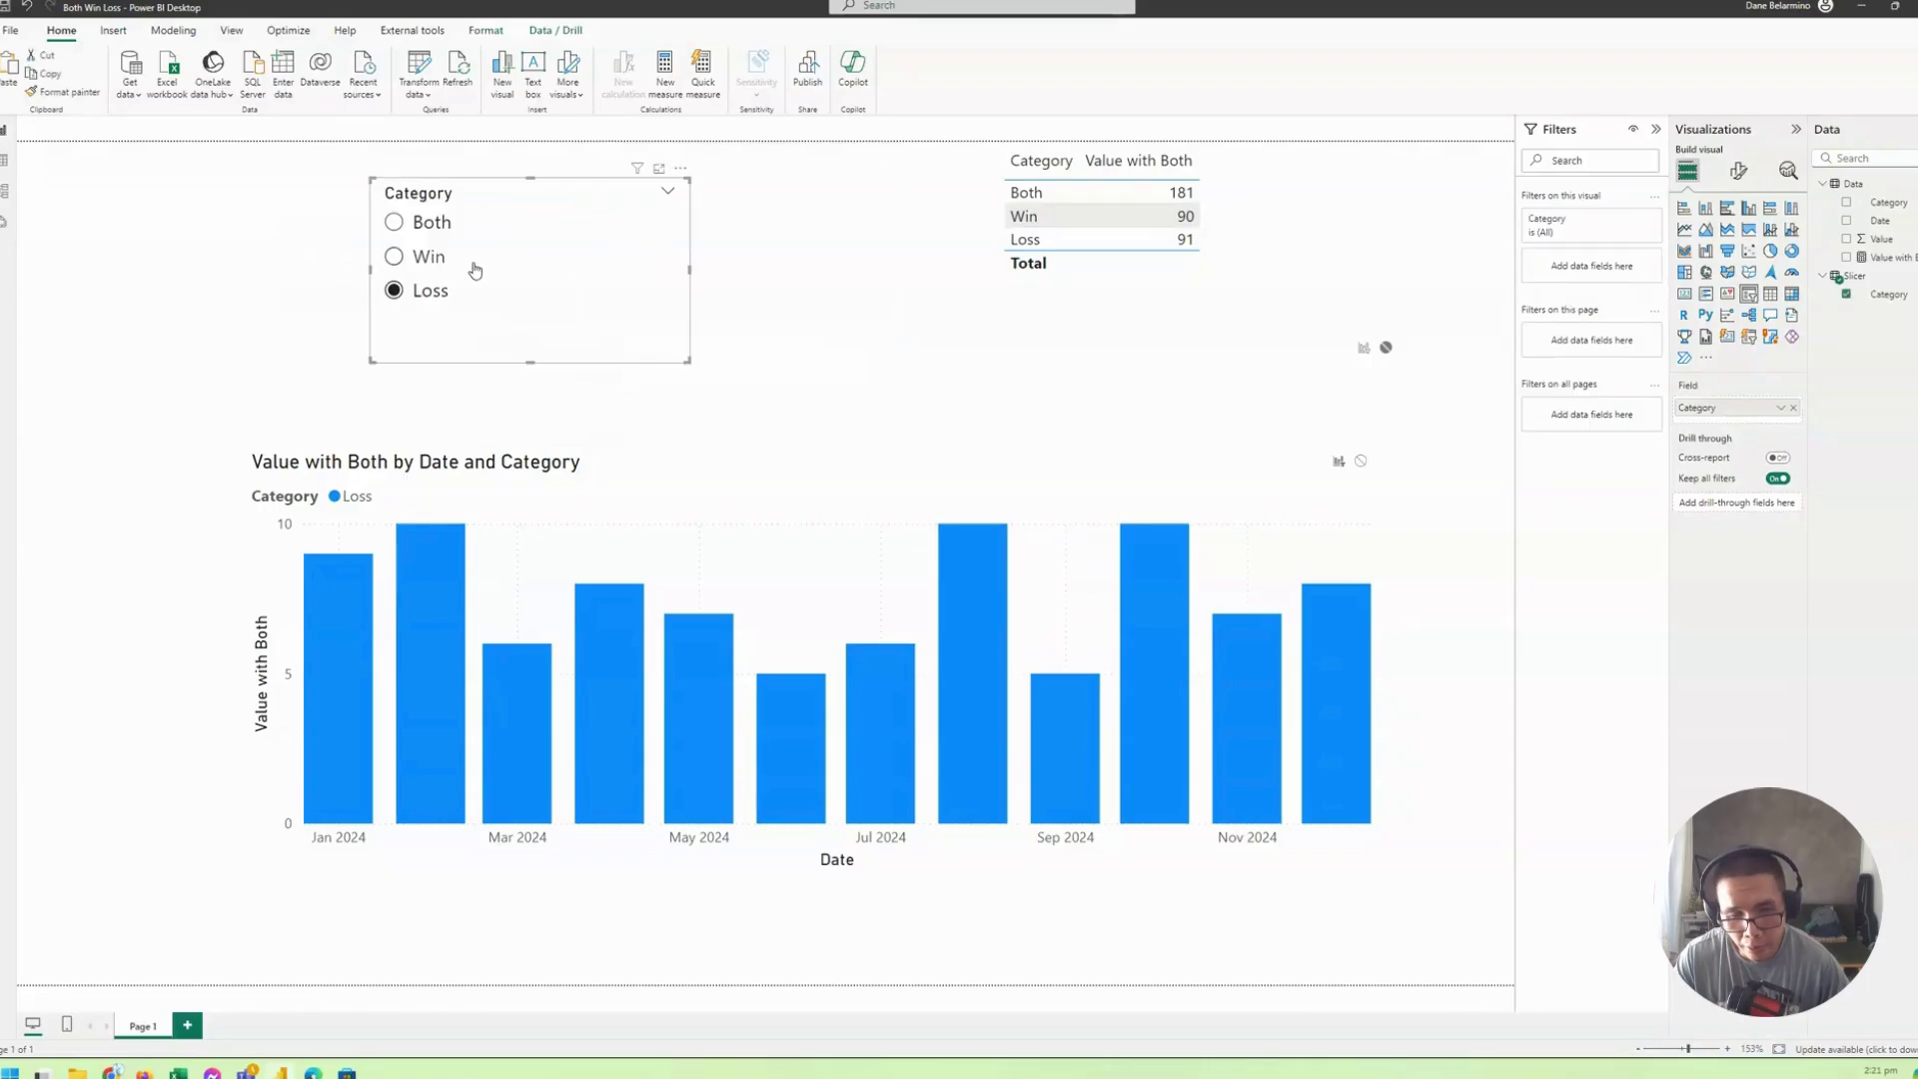
Step: Test the Category slicer with Win and then Both, and shift the column chart slightly
click(416, 259)
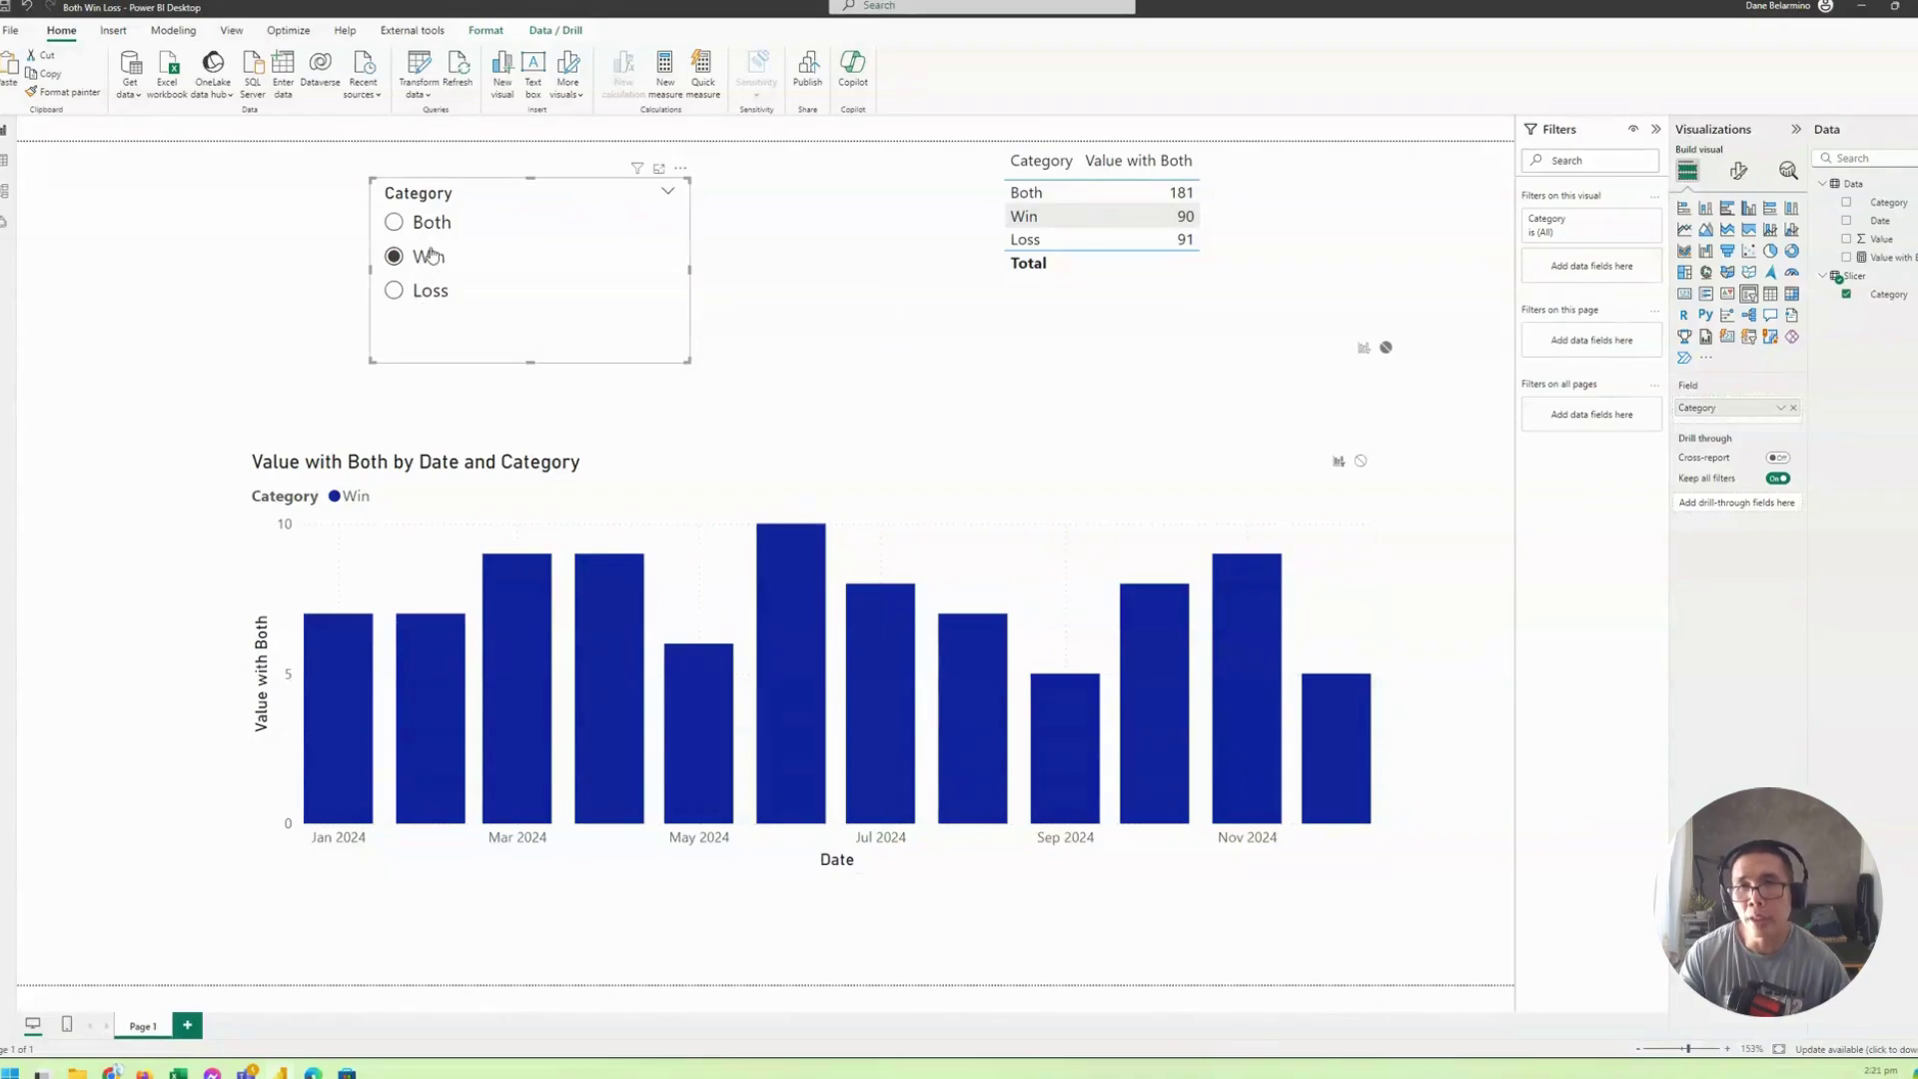
click(421, 230)
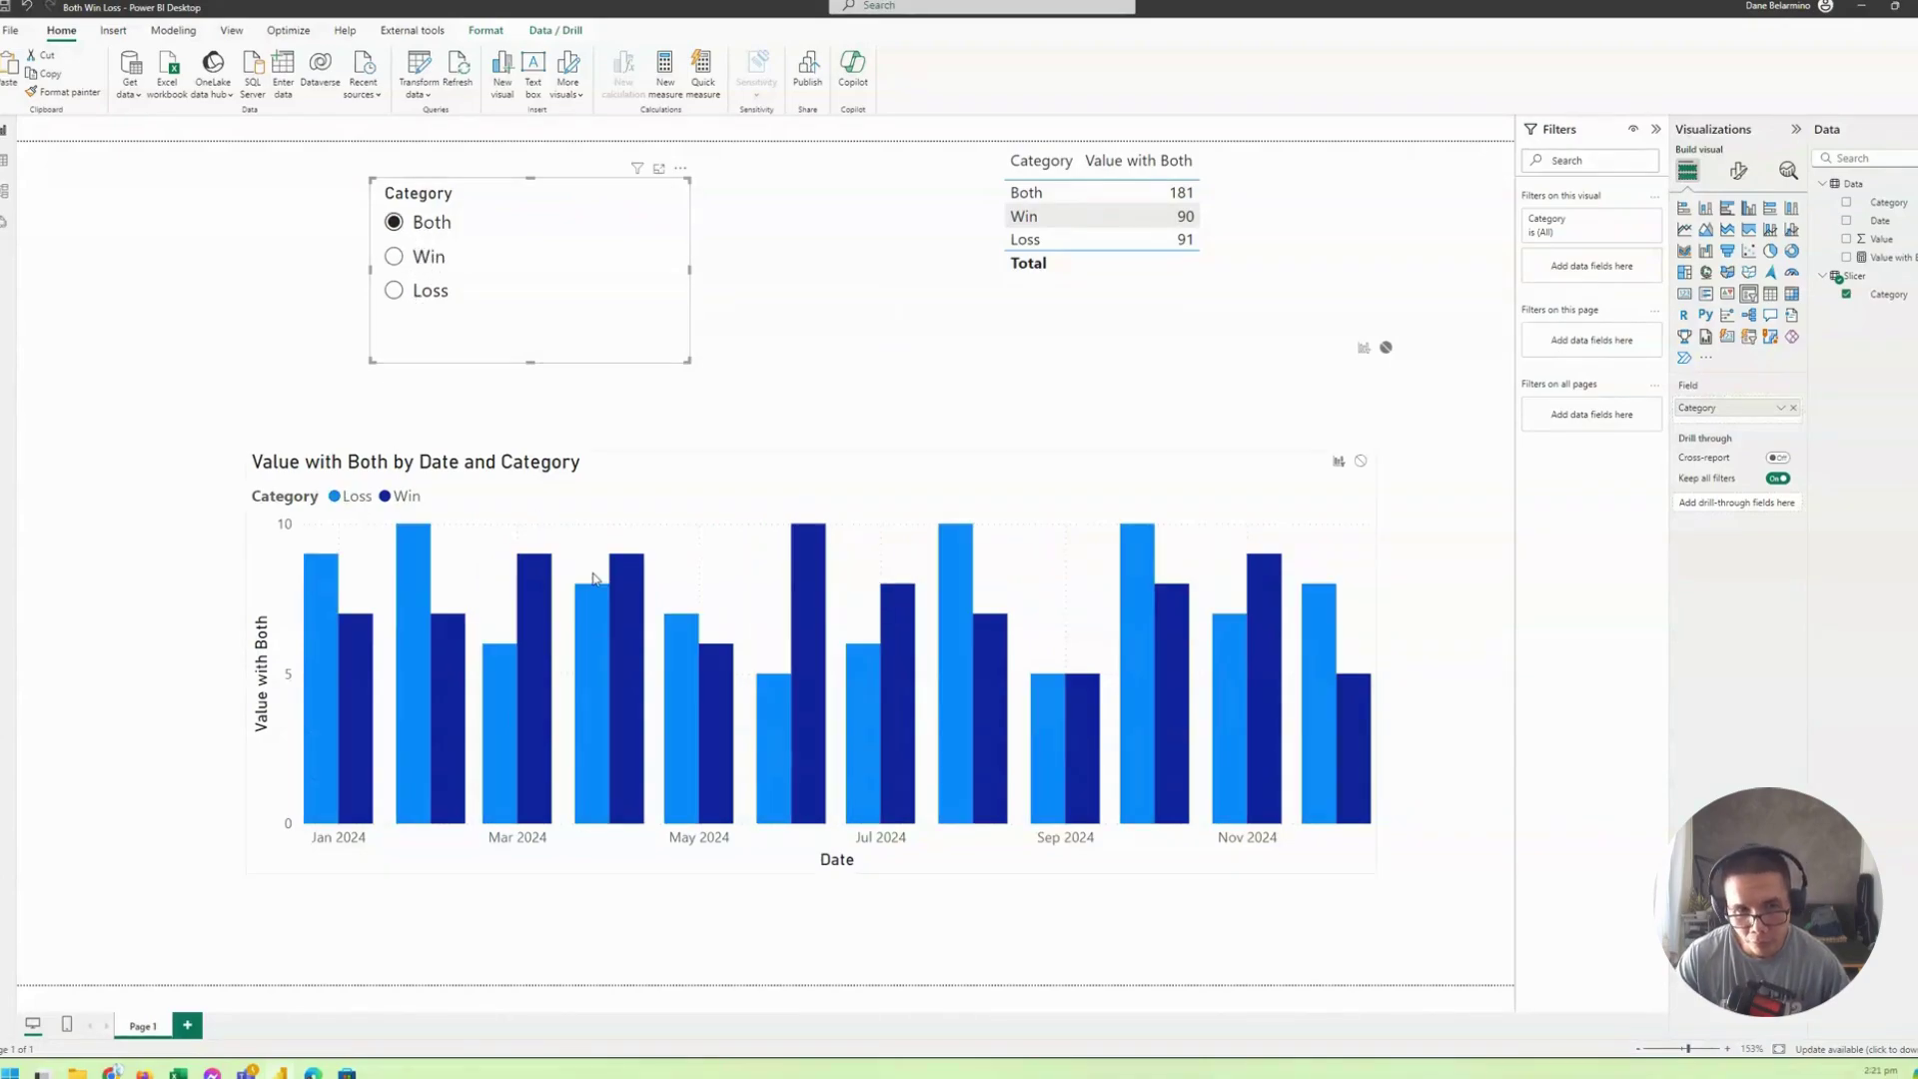
drag(899, 497, 950, 499)
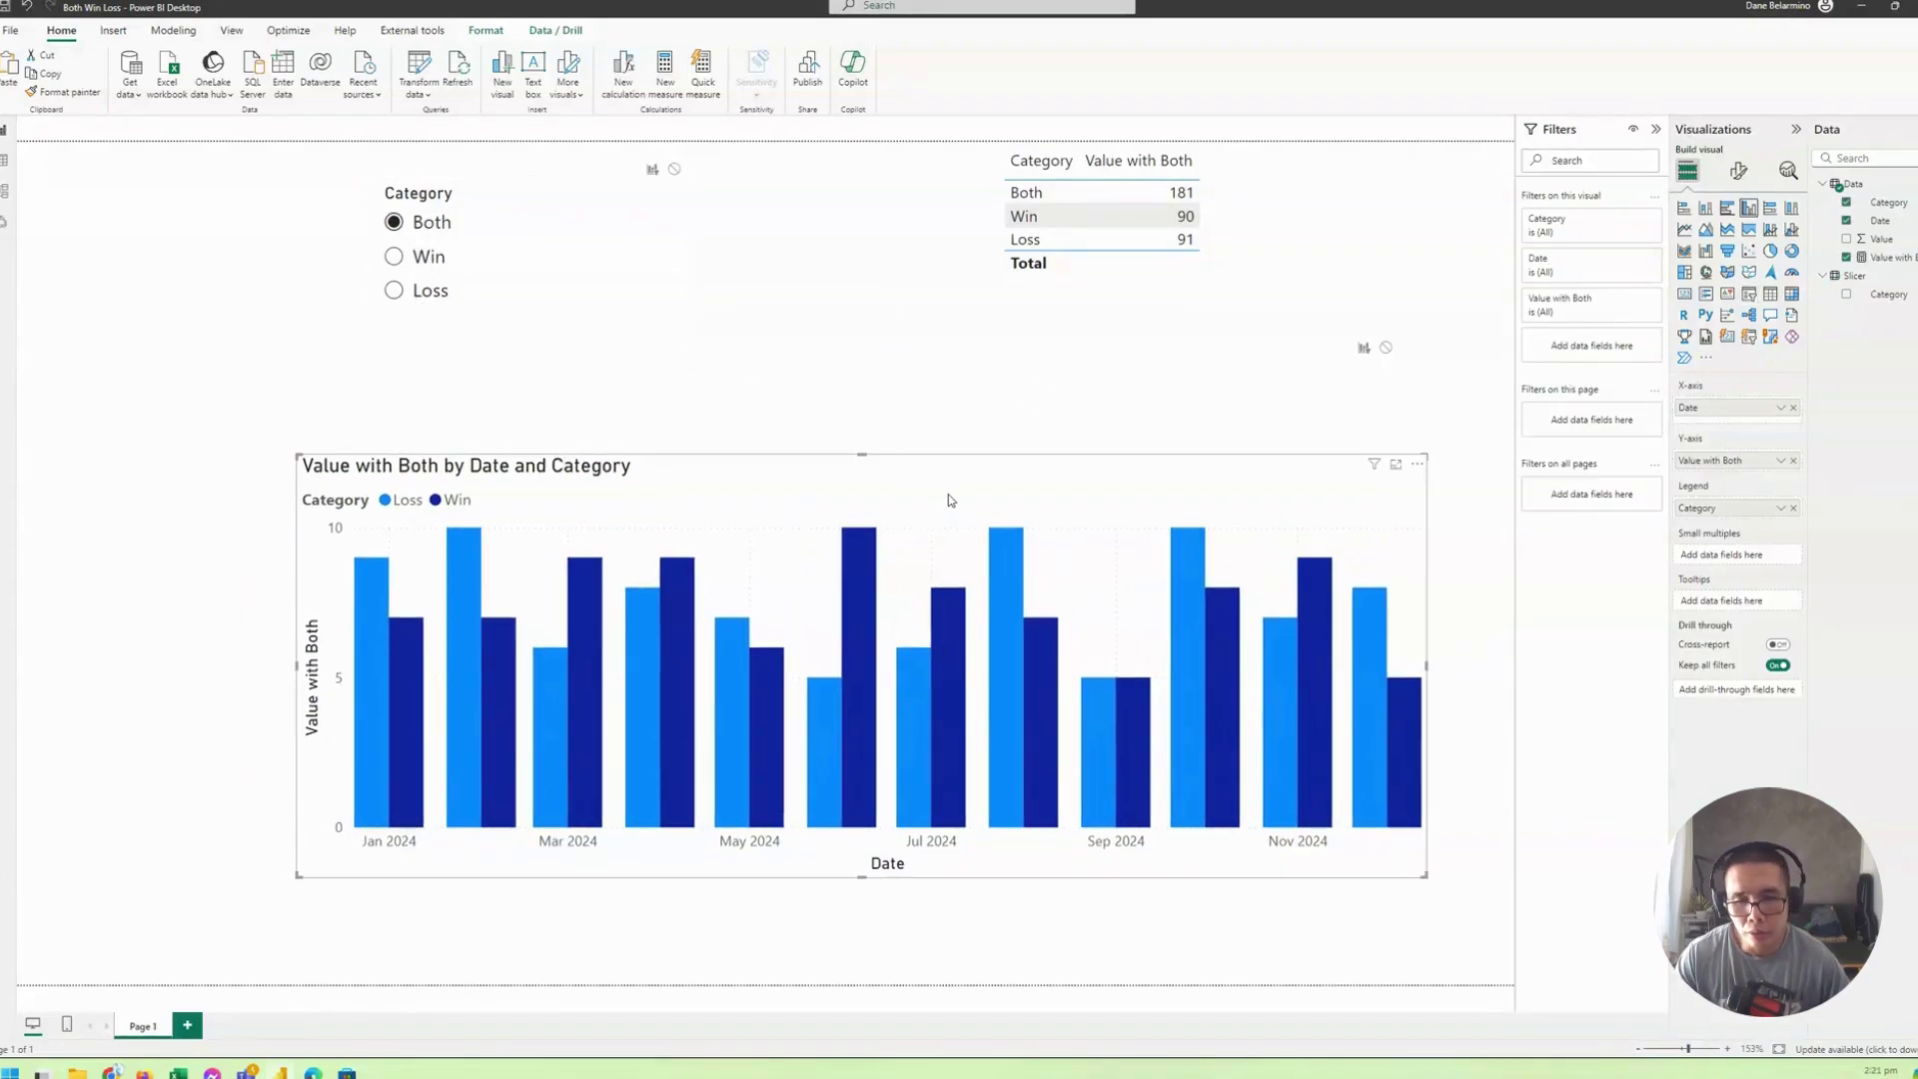